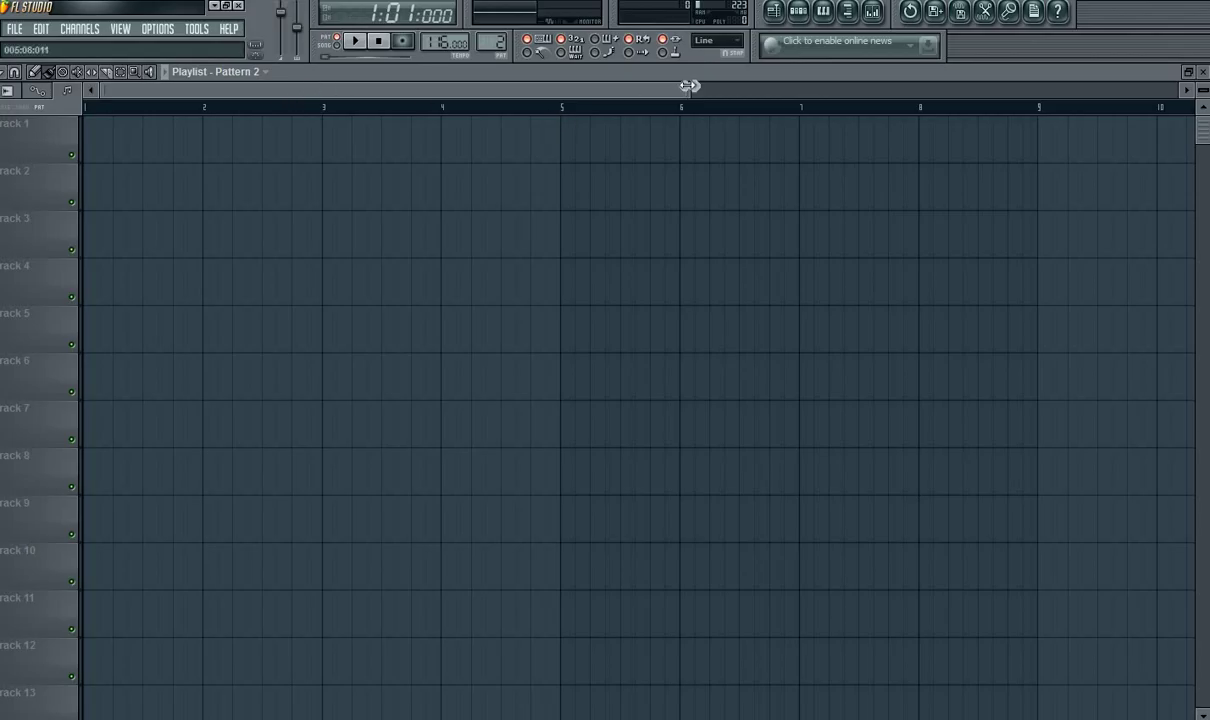
{"action": "left_click_drag", "start_coordinate": [689, 86], "coordinate": [943, 93]}
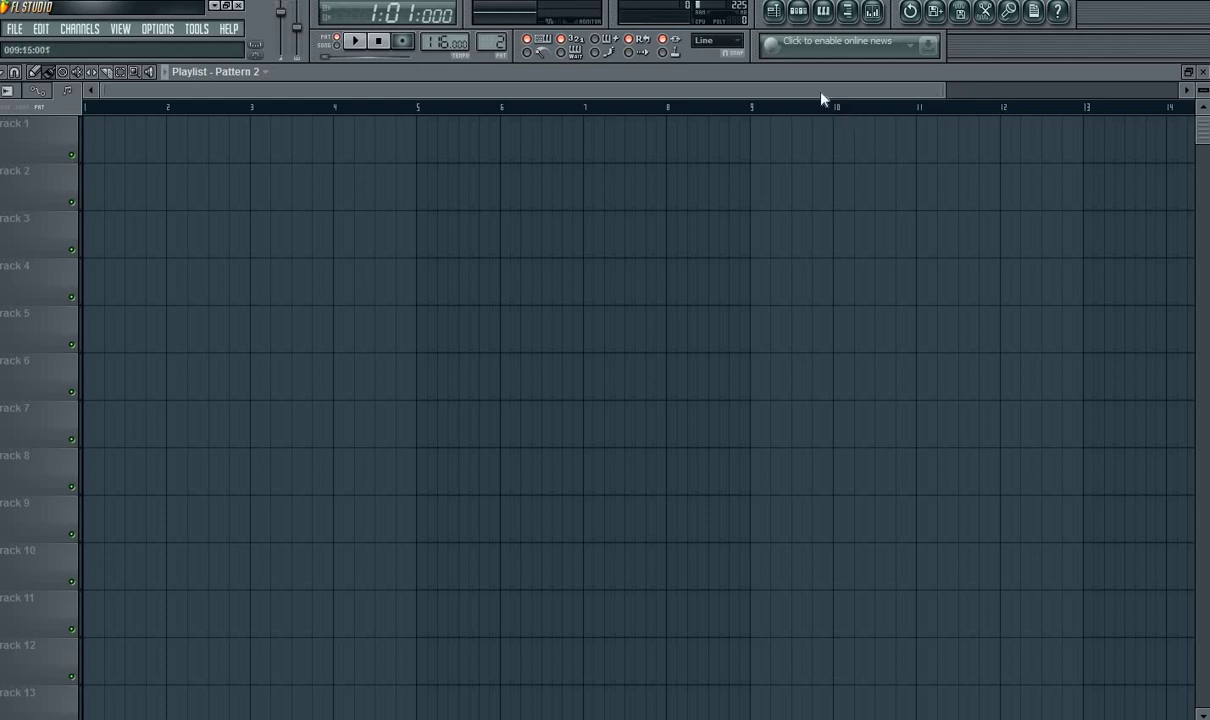
{"action": "left_click_drag", "start_coordinate": [826, 90], "coordinate": [665, 108]}
{"action": "left_click_drag", "start_coordinate": [665, 108], "coordinate": [567, 117]}
{"action": "left_click_drag", "start_coordinate": [603, 90], "coordinate": [557, 113]}
{"action": "left_click_drag", "start_coordinate": [581, 89], "coordinate": [614, 85]}
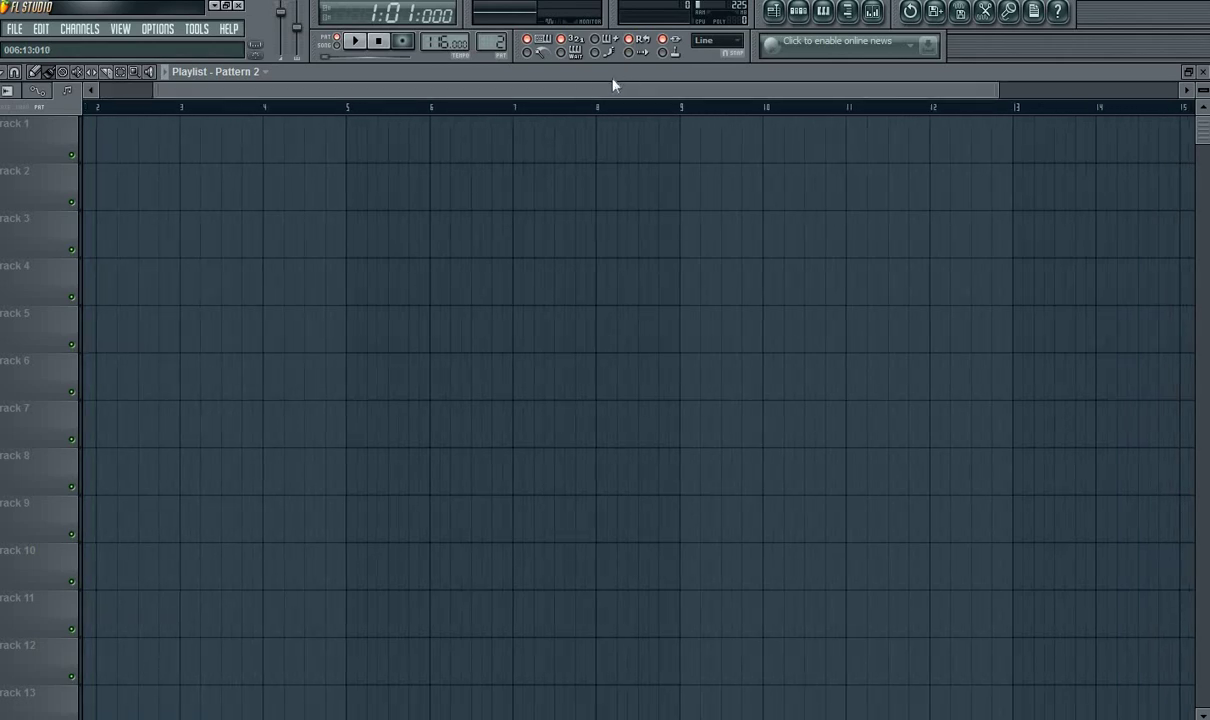
{"action": "scroll", "coordinate": [790, 117], "scroll_direction": "left", "scroll_amount": 1}
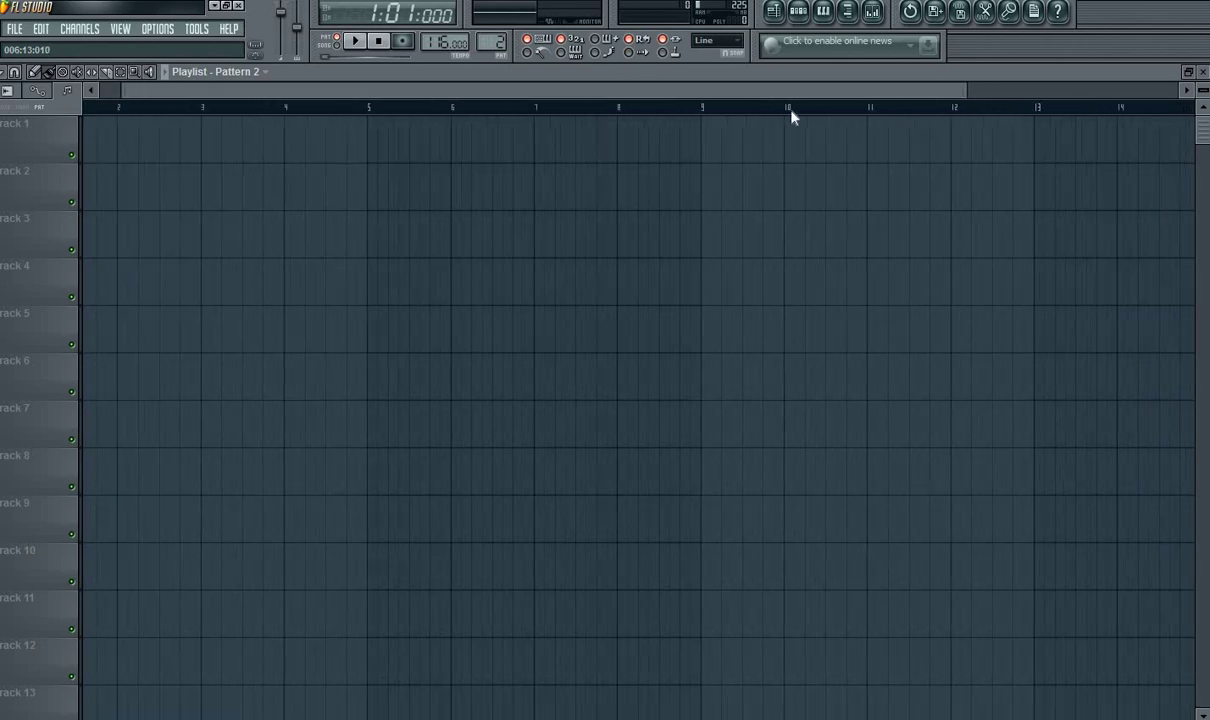
{"action": "scroll", "coordinate": [790, 117], "scroll_direction": "left", "scroll_amount": 2}
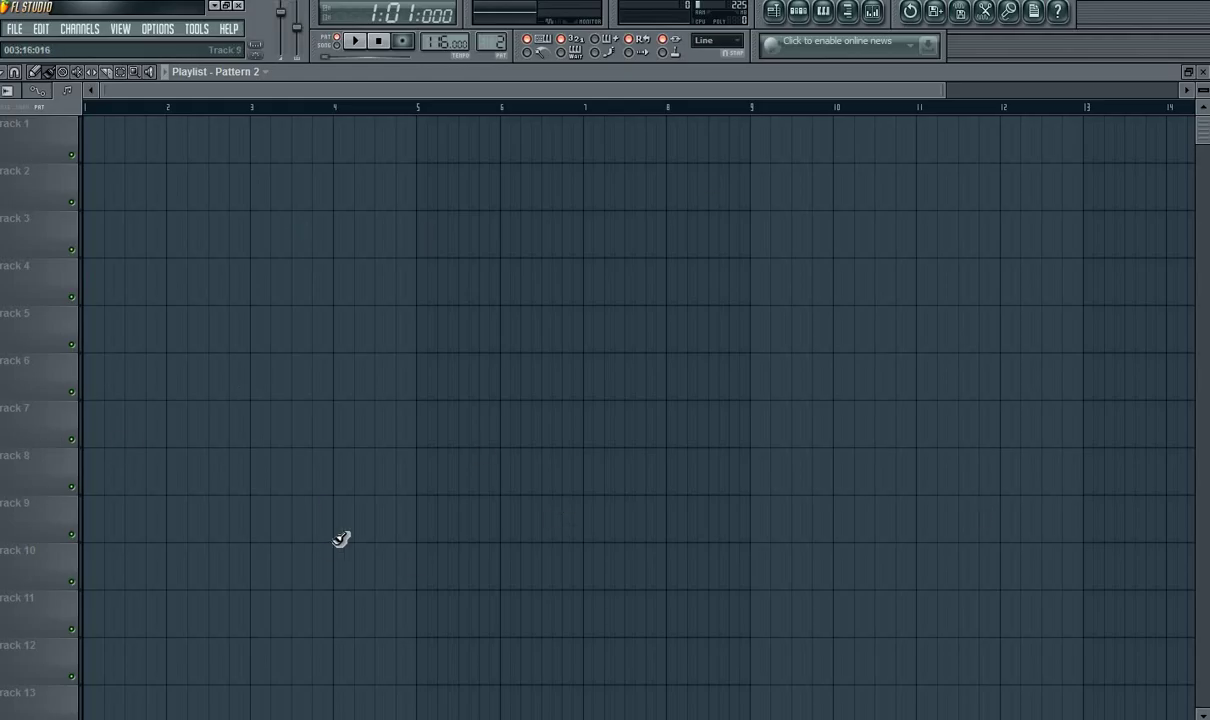
- Show the step sequencer, switch to Pattern 3 and open the Snare channel's settings with its step row left empty
{"action": "left_click", "coordinate": [800, 20]}
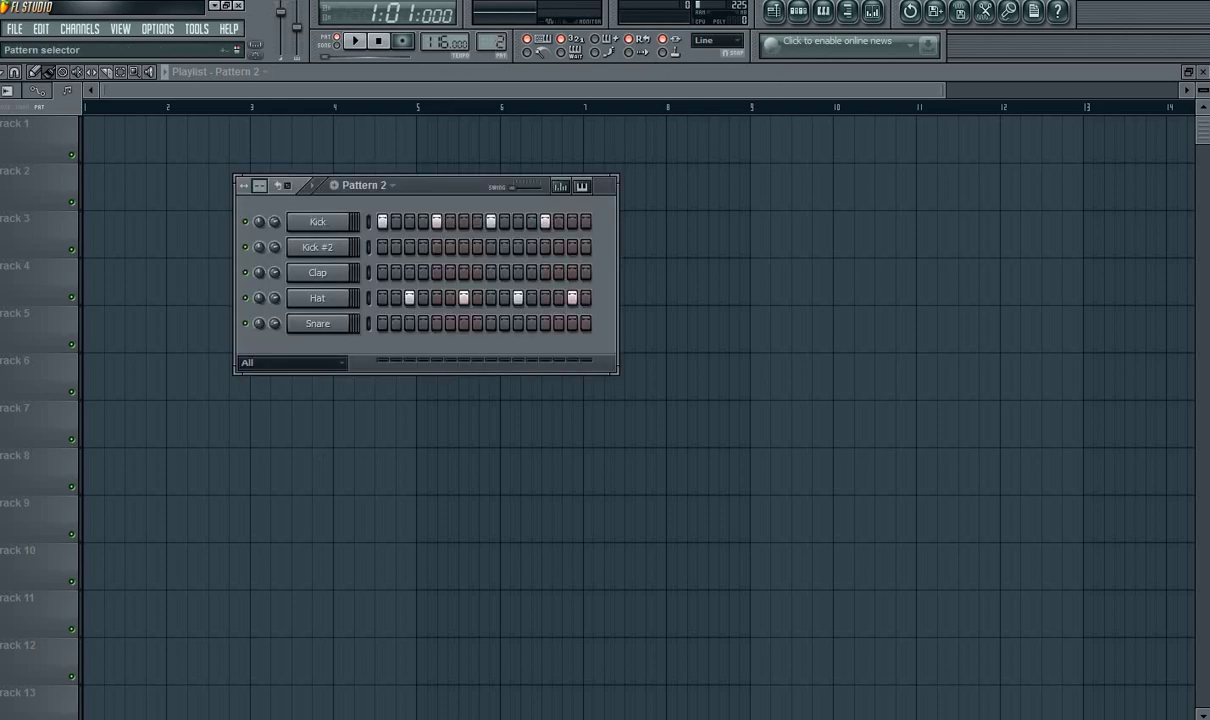
{"action": "scroll", "coordinate": [490, 41], "scroll_direction": "up", "scroll_amount": 1}
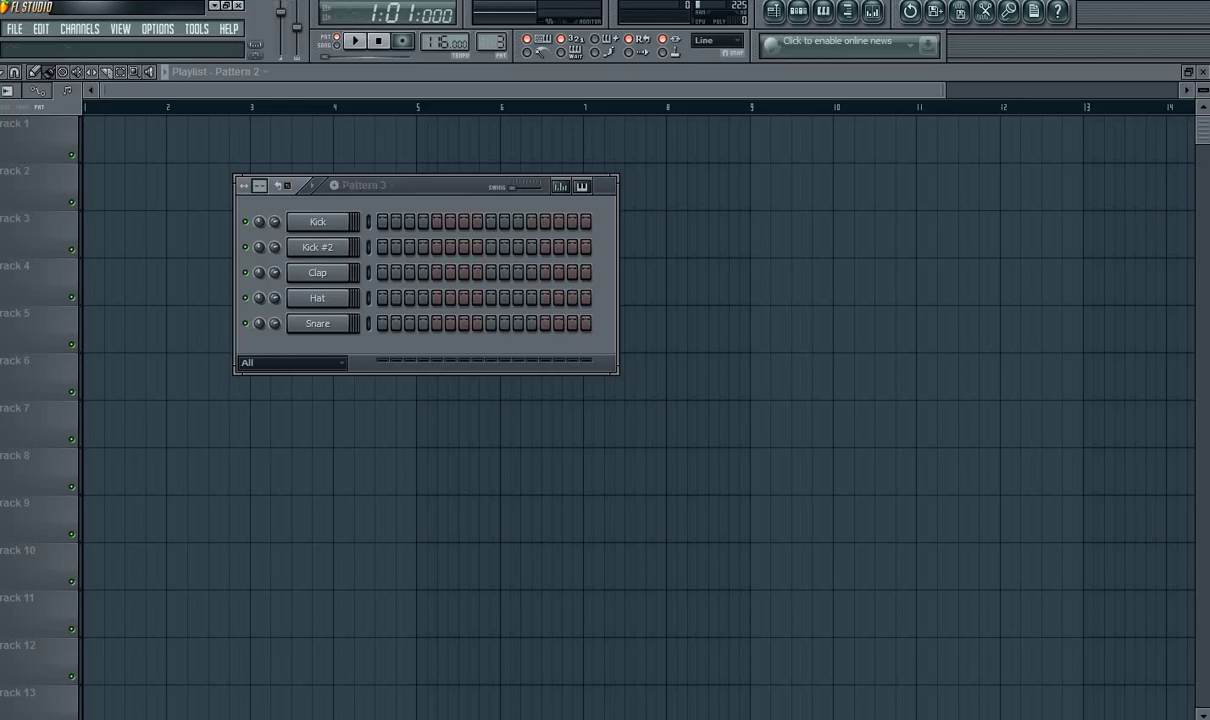
{"action": "left_click_drag", "start_coordinate": [398, 328], "coordinate": [424, 325]}
{"action": "right_click", "coordinate": [405, 323]}
{"action": "left_click", "coordinate": [340, 330]}
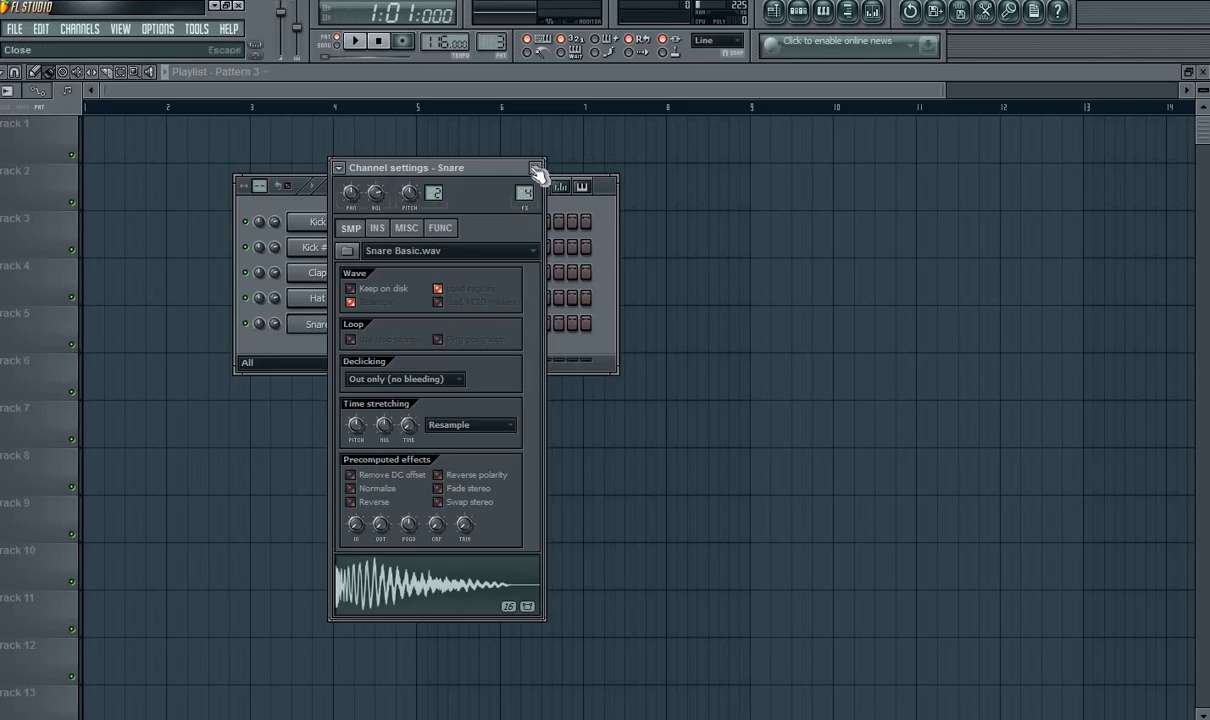
{"action": "left_click", "coordinate": [539, 164]}
{"action": "left_click", "coordinate": [330, 326]}
- Randomize the Snare channel in Pattern 3, play back the generated notes and accept the randomization
{"action": "left_click", "coordinate": [80, 30]}
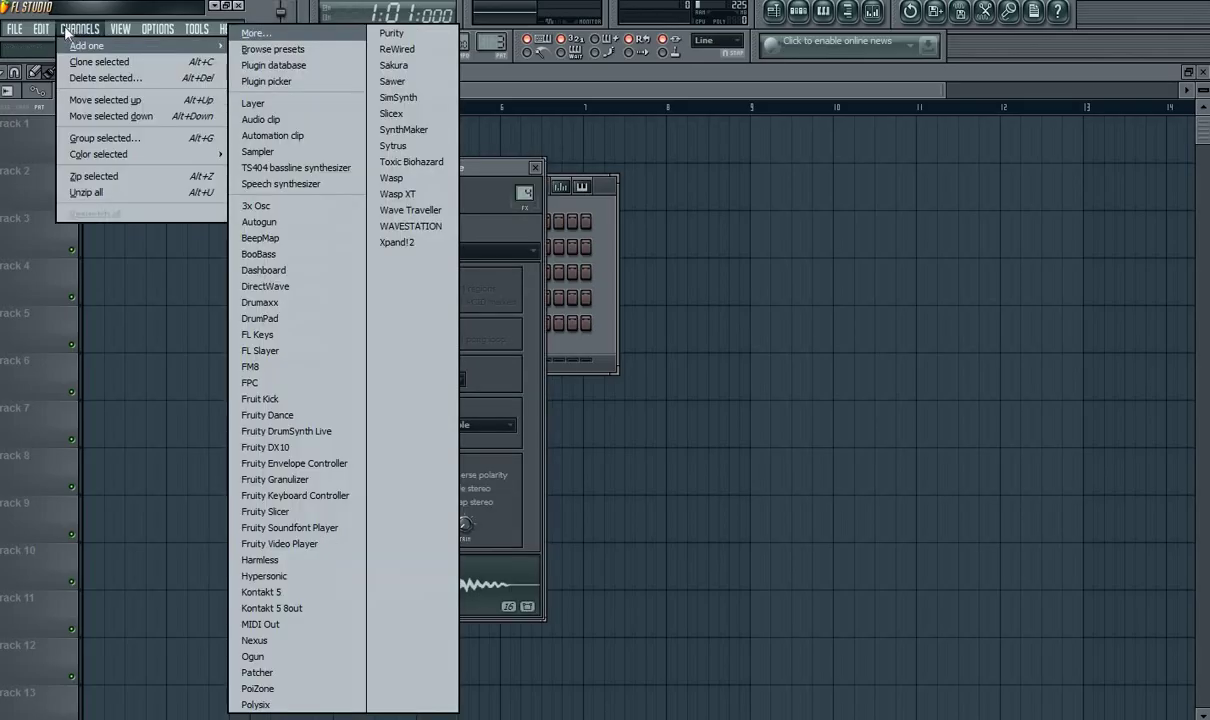
{"action": "mouse_move", "coordinate": [46, 31]}
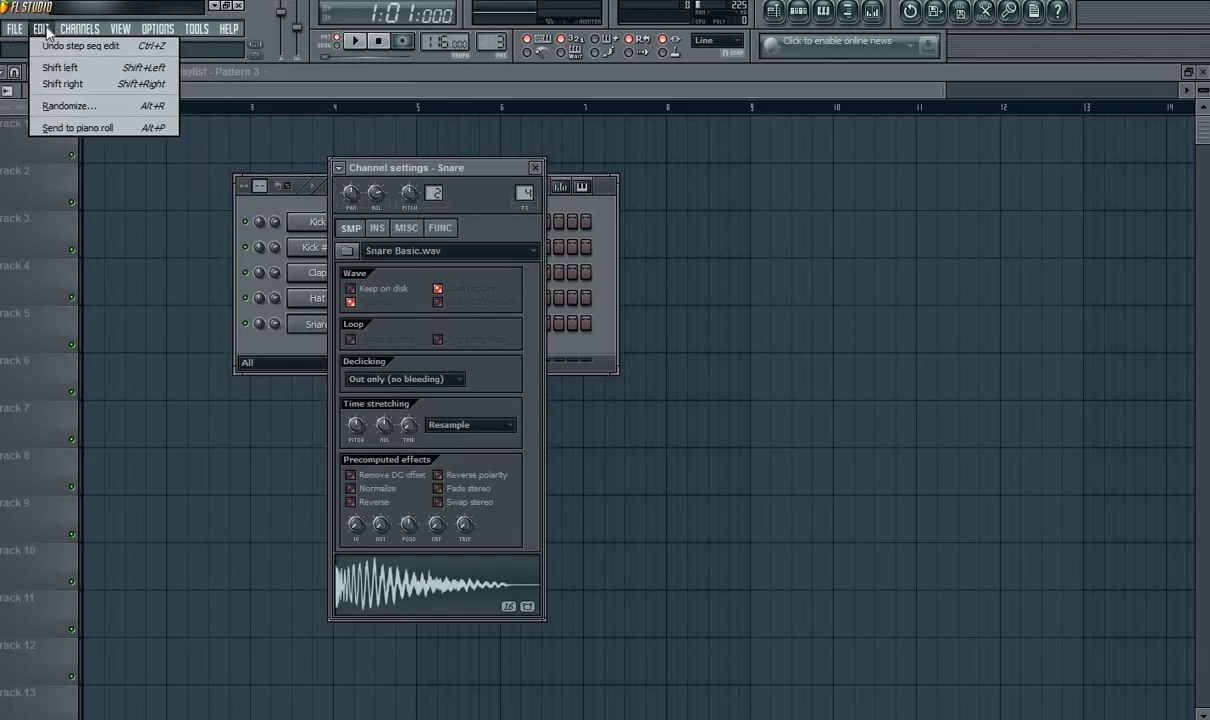
{"action": "left_click", "coordinate": [80, 107]}
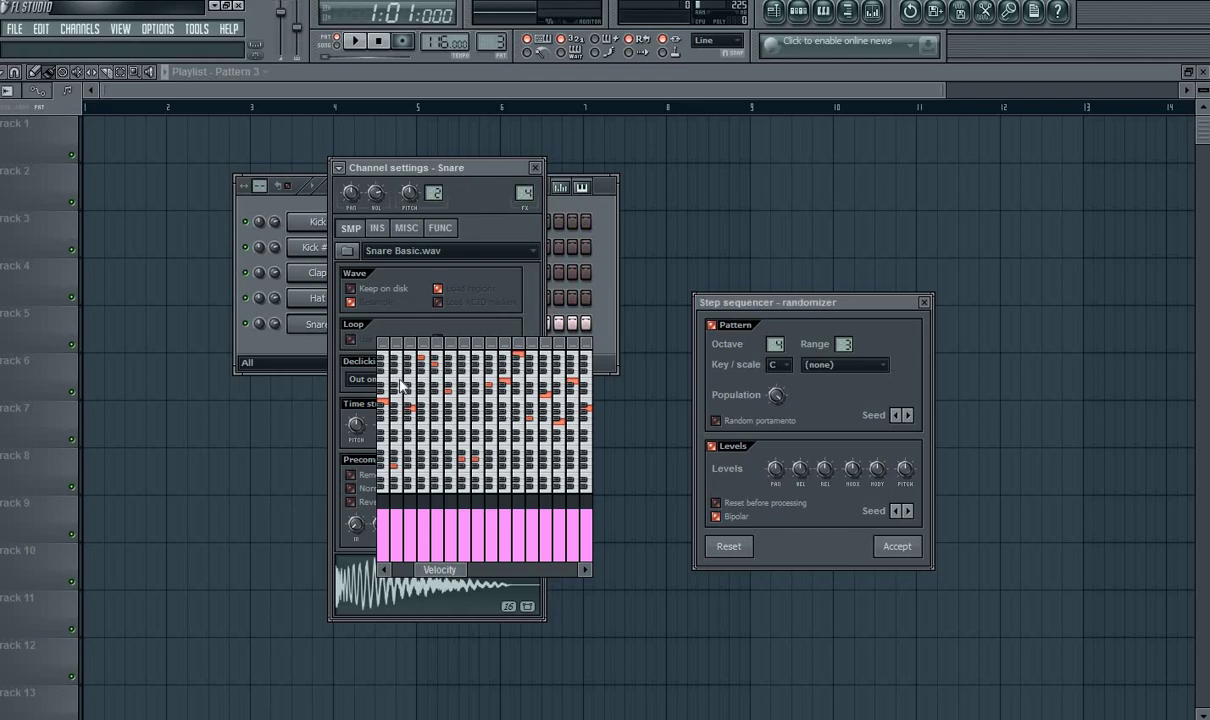
{"action": "key", "text": "space"}
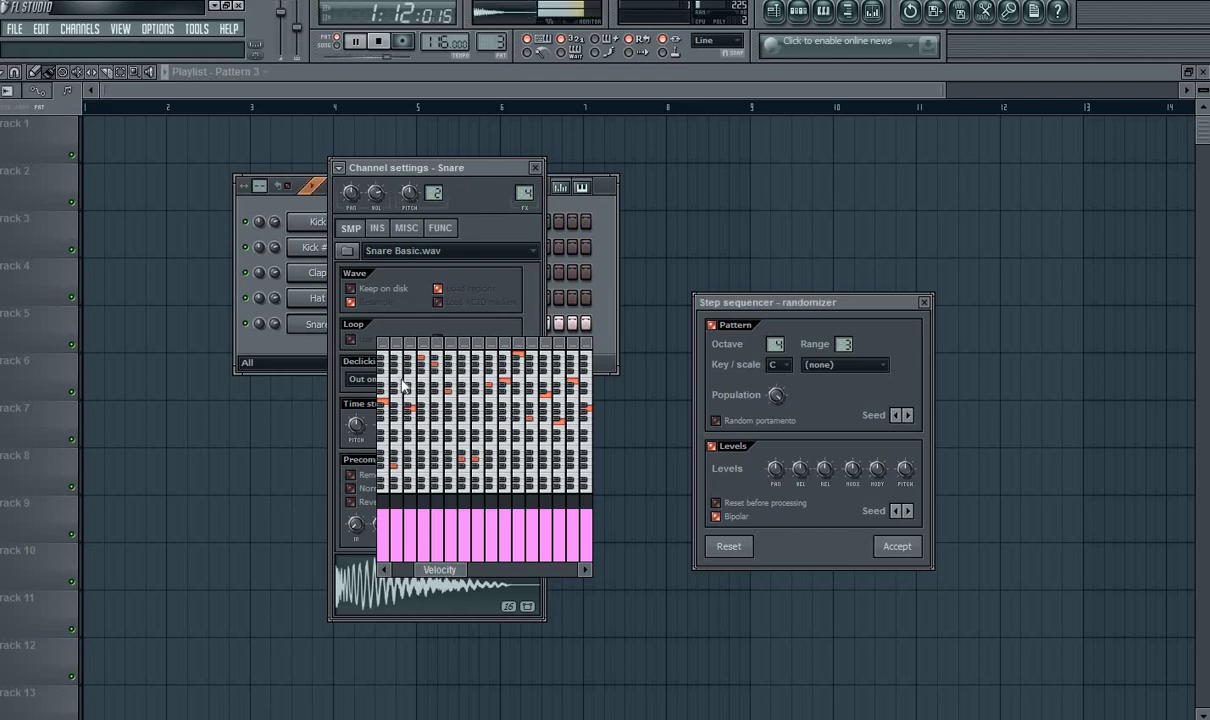
{"action": "key", "text": "space"}
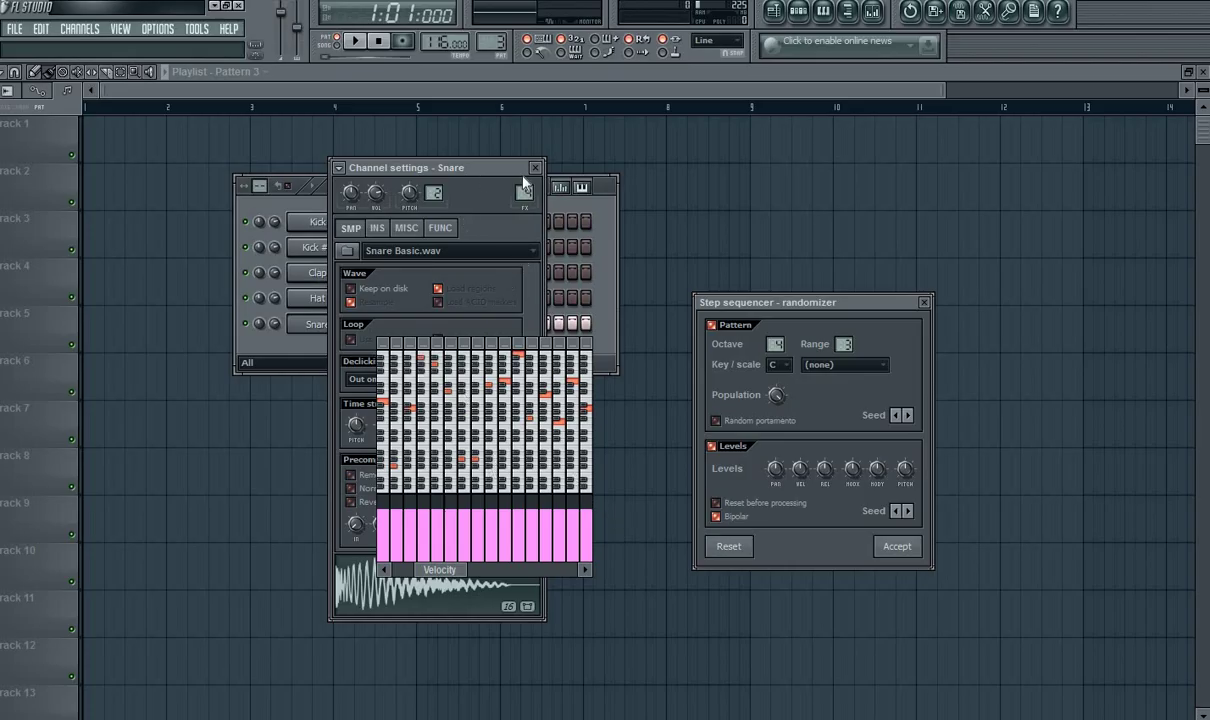
{"action": "left_click", "coordinate": [897, 545]}
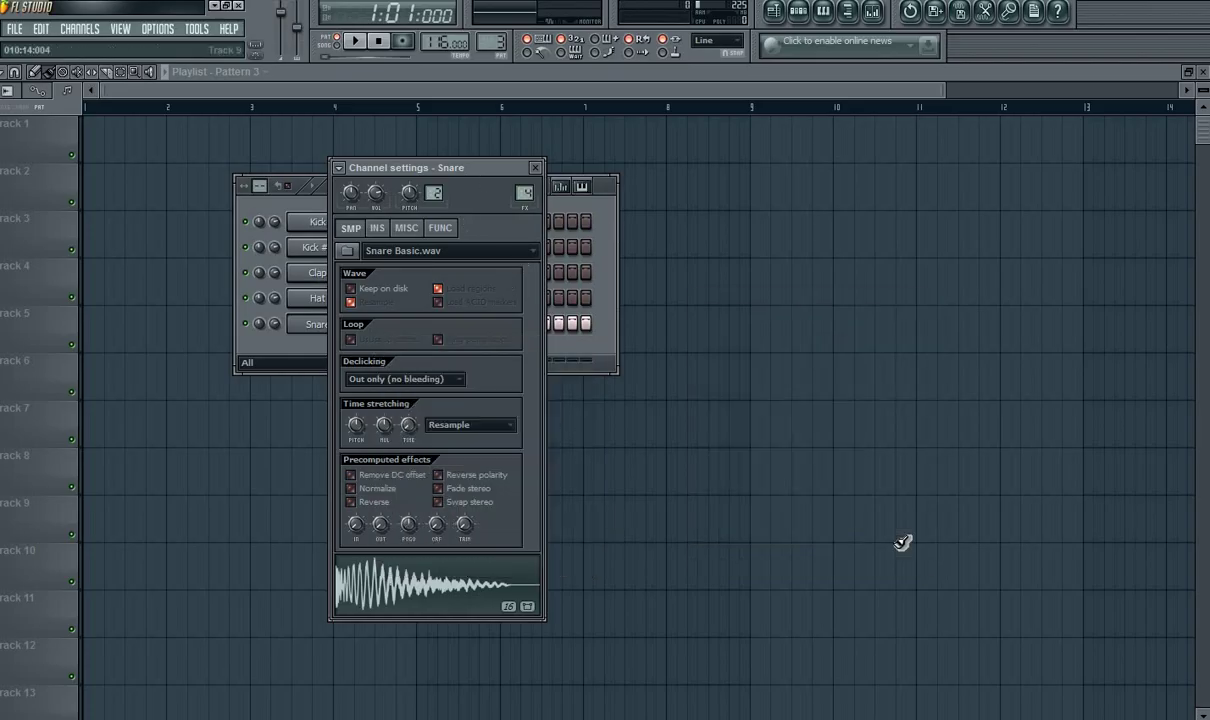
- Close the Snare channel settings and move the step sequencer window clear of that area
{"action": "left_click", "coordinate": [535, 168]}
{"action": "left_click_drag", "start_coordinate": [529, 184], "coordinate": [642, 190]}
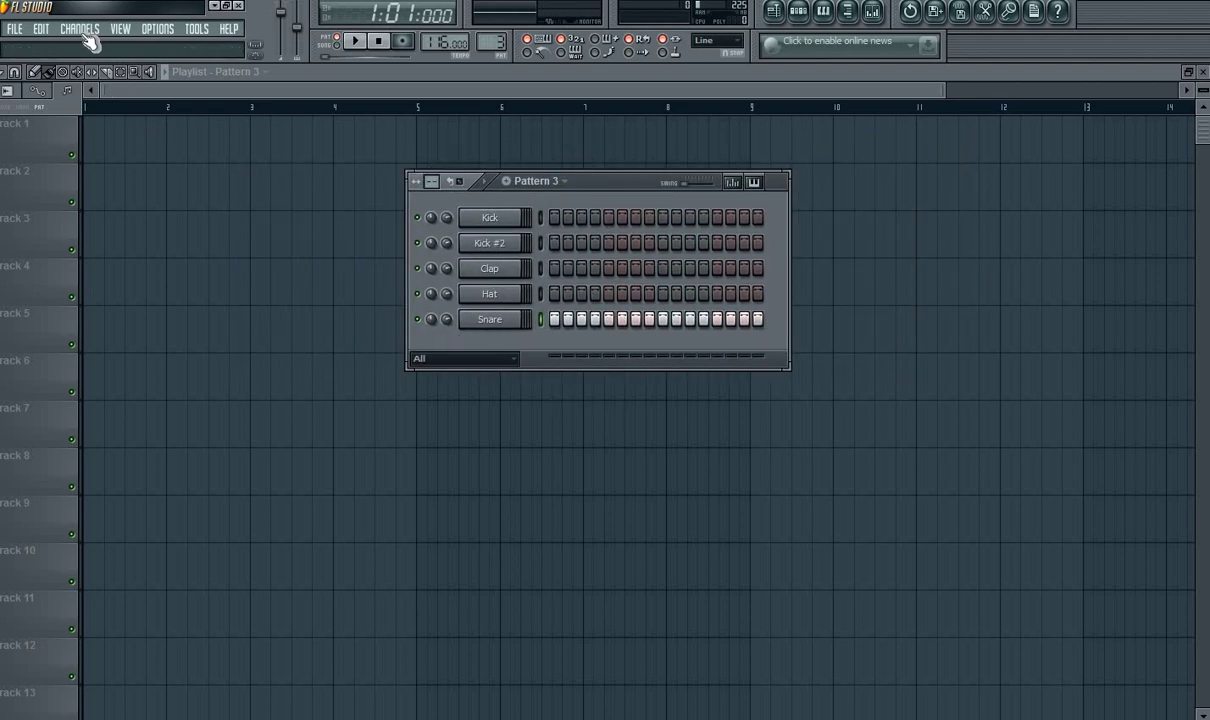
{"action": "left_click", "coordinate": [467, 318]}
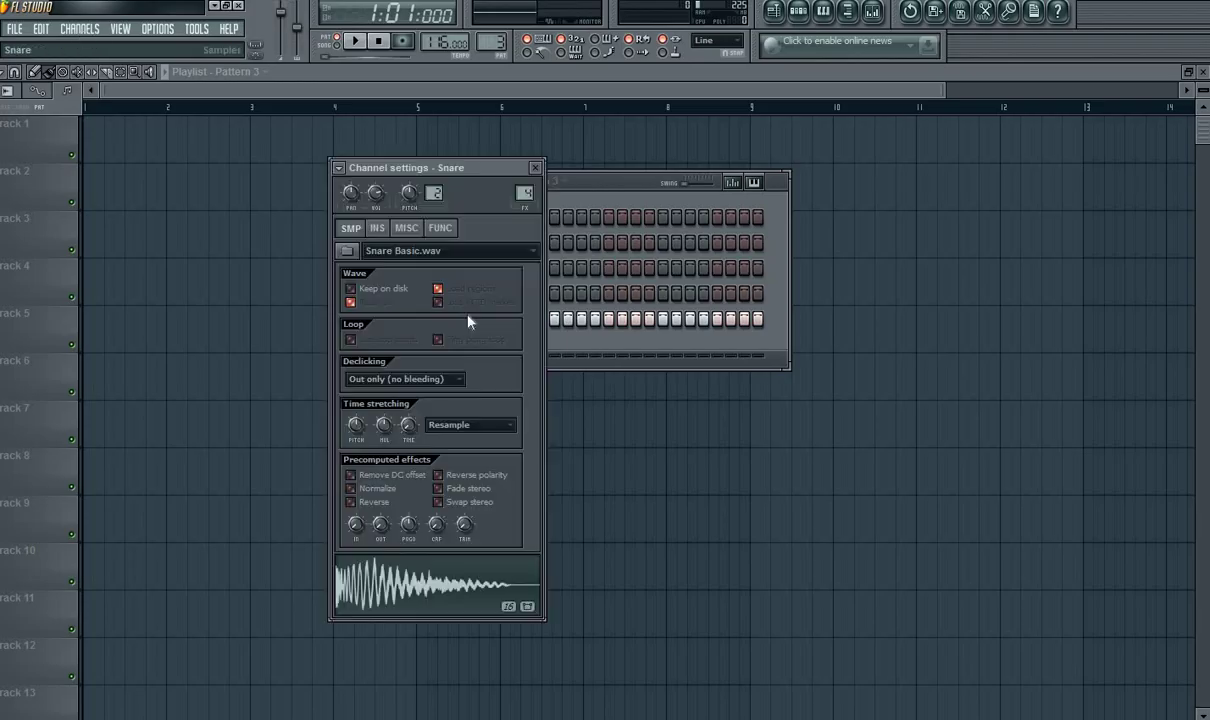
{"action": "left_click", "coordinate": [535, 167]}
- Open the step sequencer randomizer for the Snare channel, move it clear of the notes and play back the generated pattern
{"action": "left_click", "coordinate": [80, 28]}
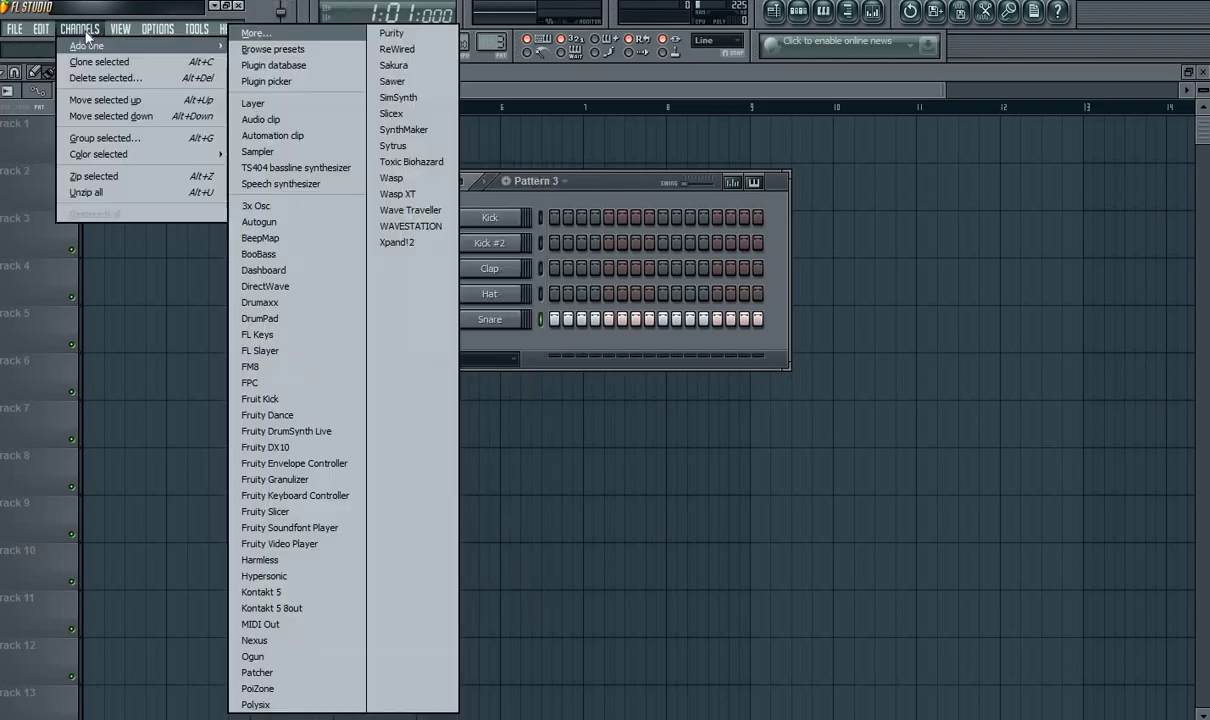
{"action": "mouse_move", "coordinate": [41, 28]}
{"action": "left_click", "coordinate": [88, 152]}
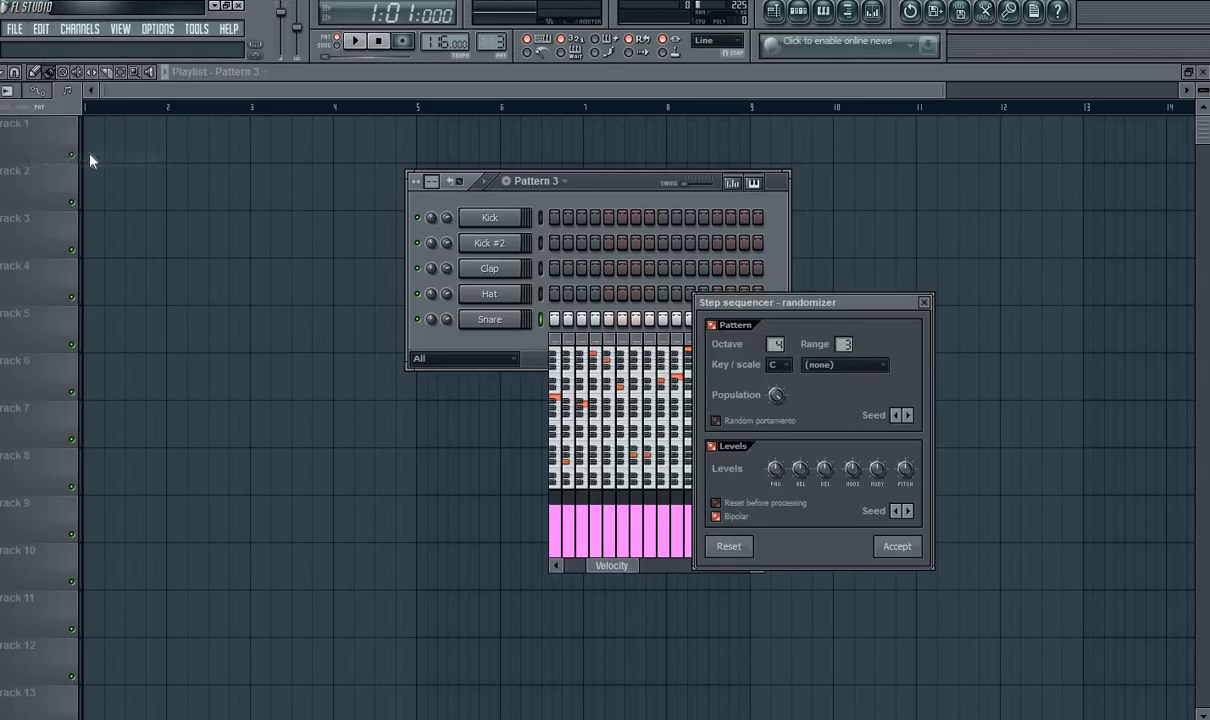
{"action": "left_click_drag", "start_coordinate": [840, 303], "coordinate": [956, 369]}
{"action": "key", "text": "space"}
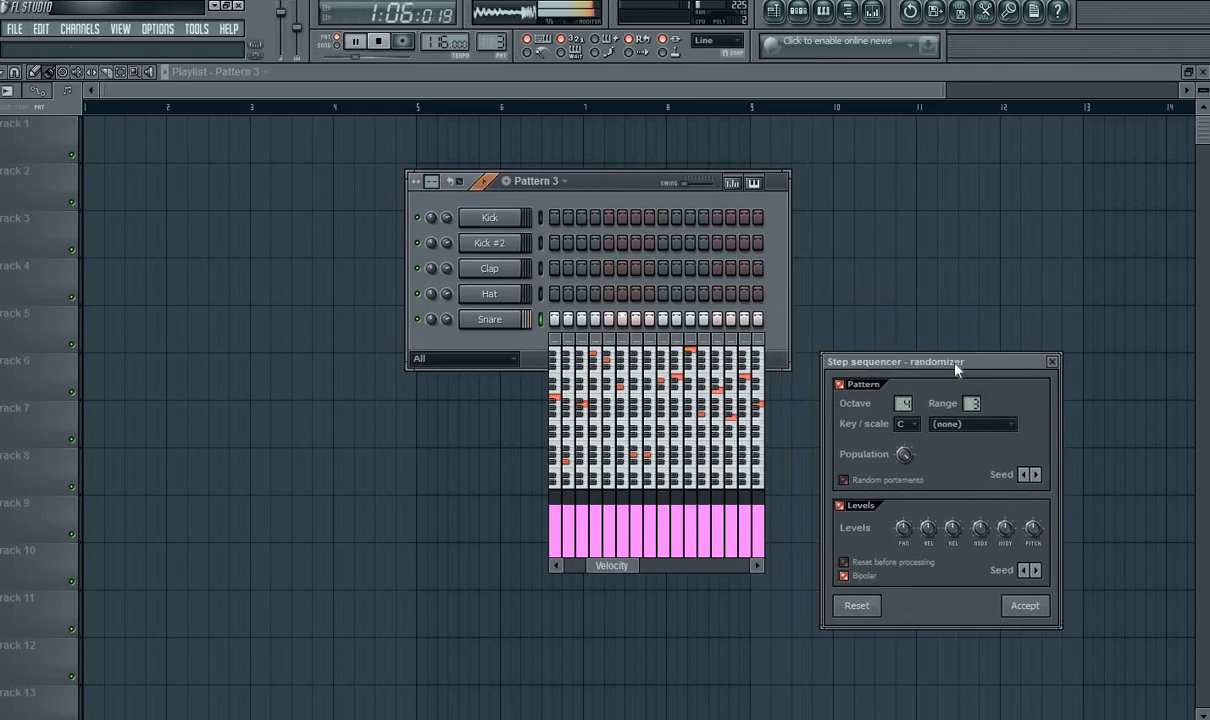
{"action": "key", "text": "space"}
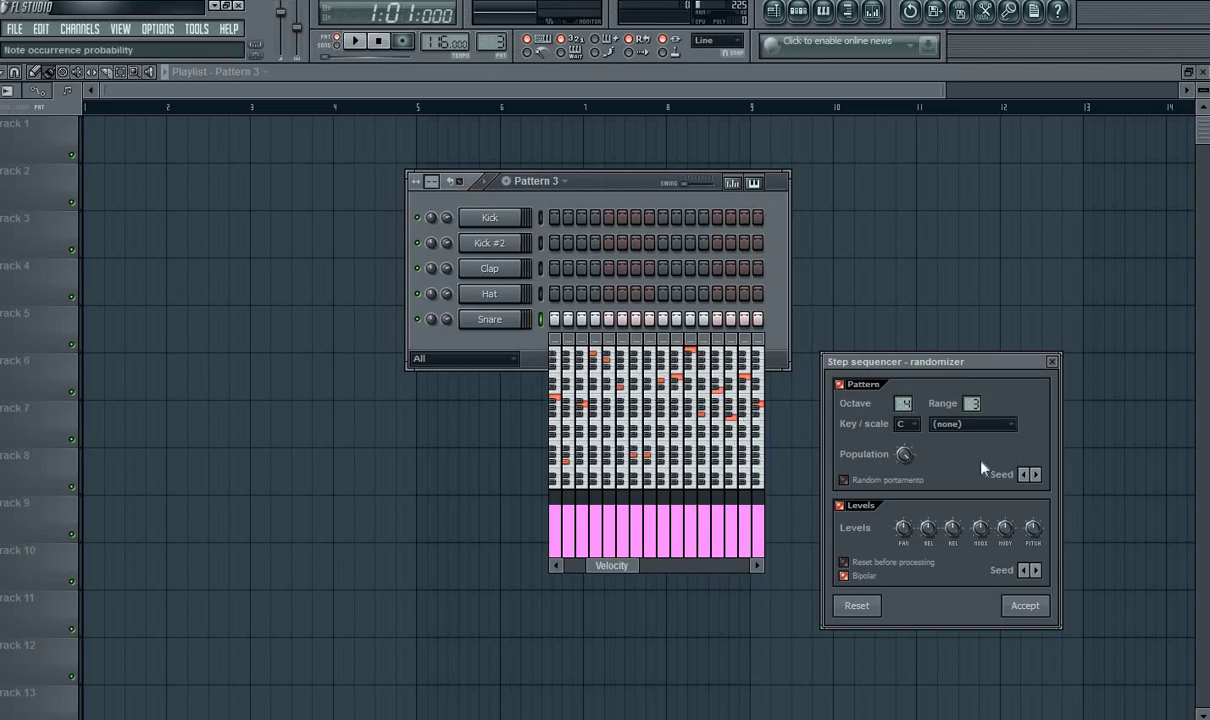
- Advance the randomizer's pattern seed by two and play back the new Snare notes
{"action": "left_click", "coordinate": [1036, 475]}
{"action": "left_click", "coordinate": [1037, 476]}
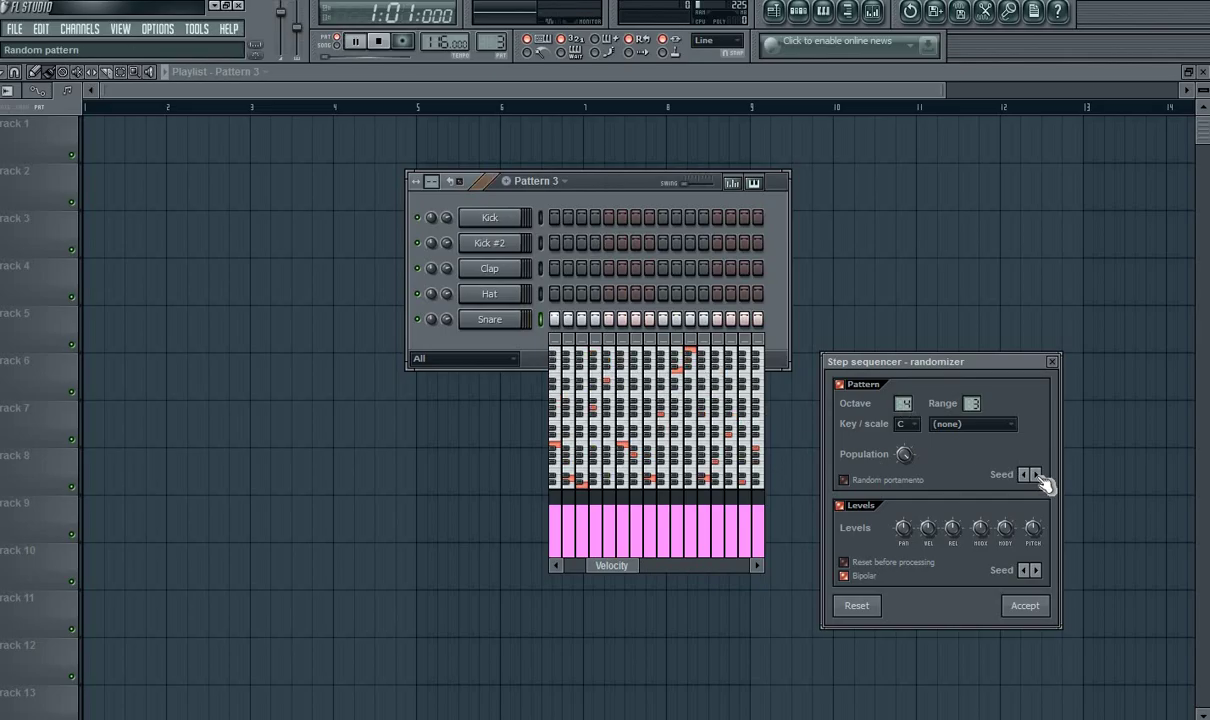
{"action": "key", "text": "space"}
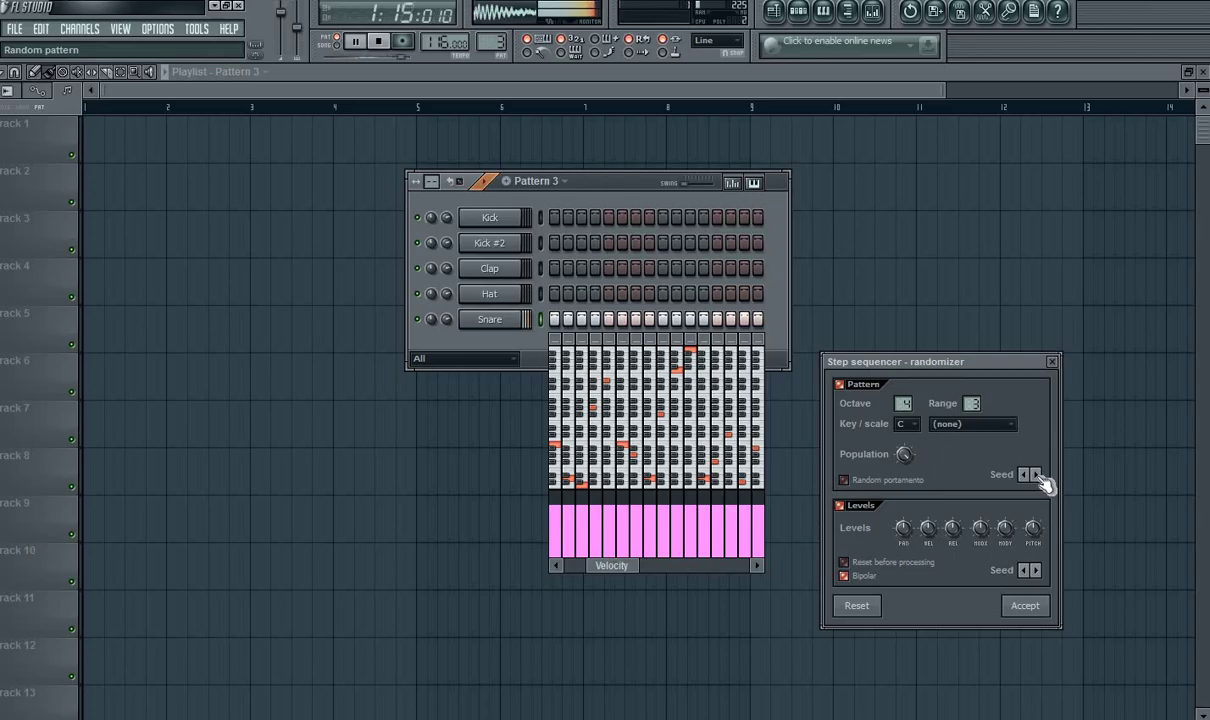
{"action": "key", "text": "space"}
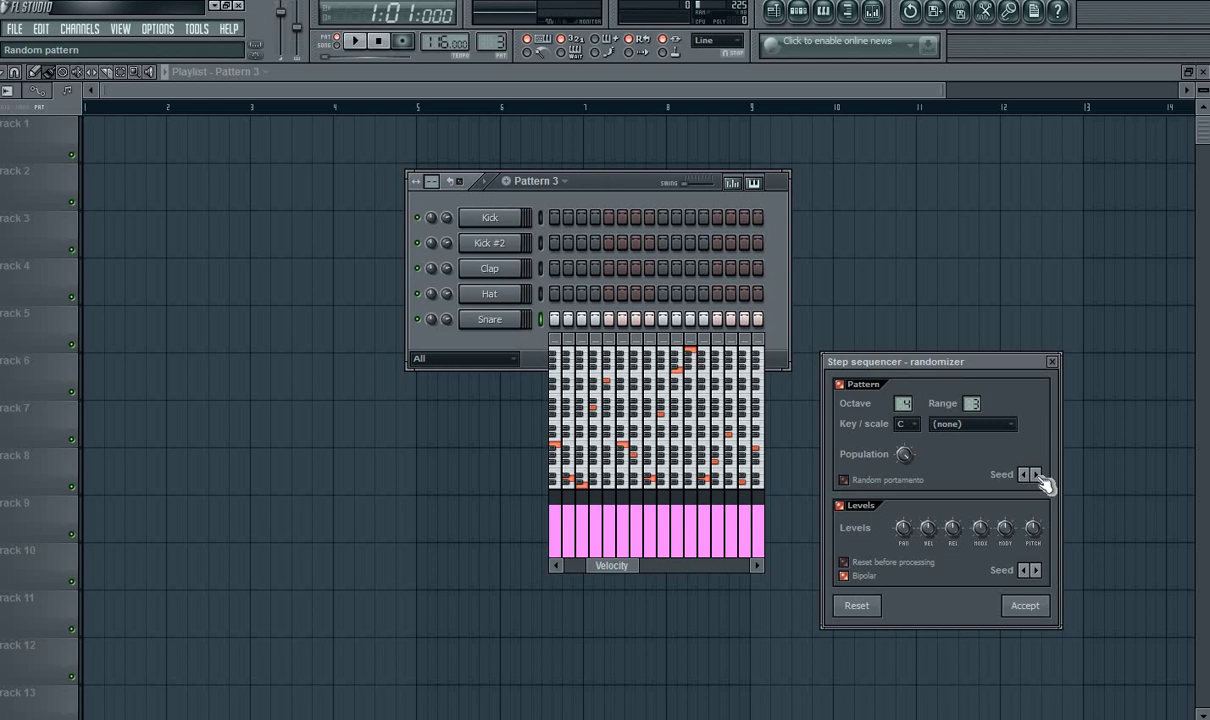
- Advance the pattern seed by three more, play back the Snare notes and accept the randomization
{"action": "left_click", "coordinate": [1036, 475]}
{"action": "left_click", "coordinate": [1036, 475]}
{"action": "left_click", "coordinate": [1036, 475]}
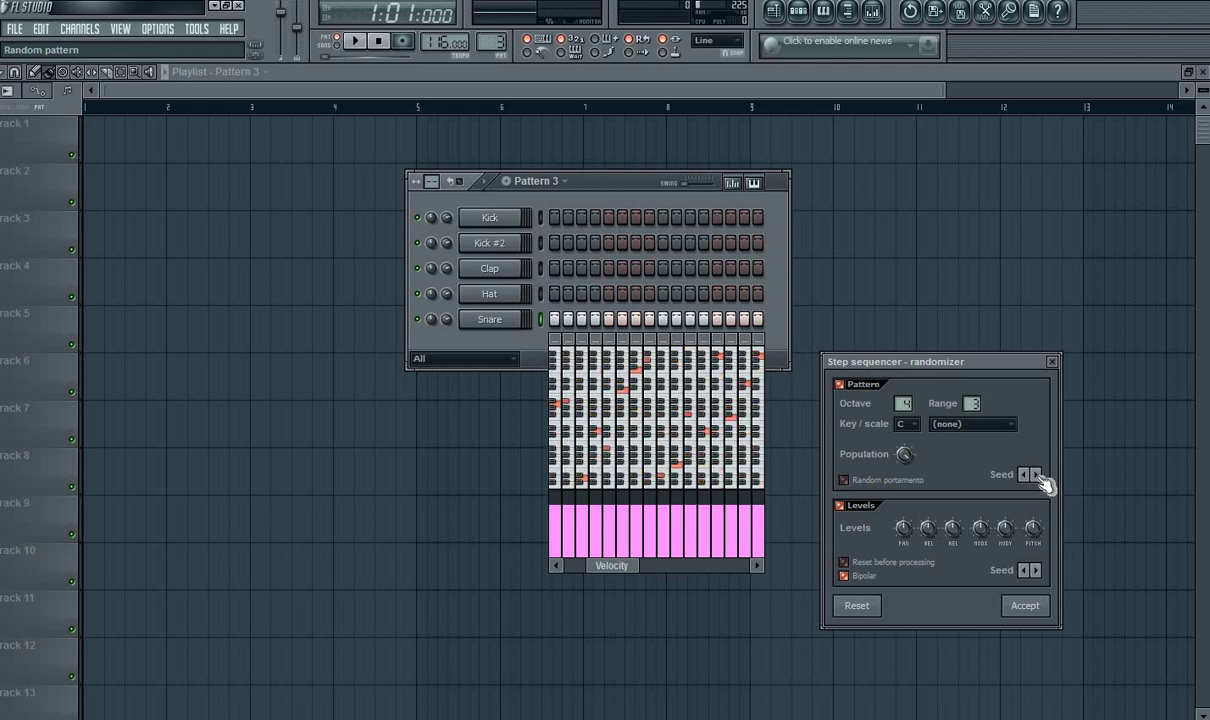
{"action": "key", "text": "space"}
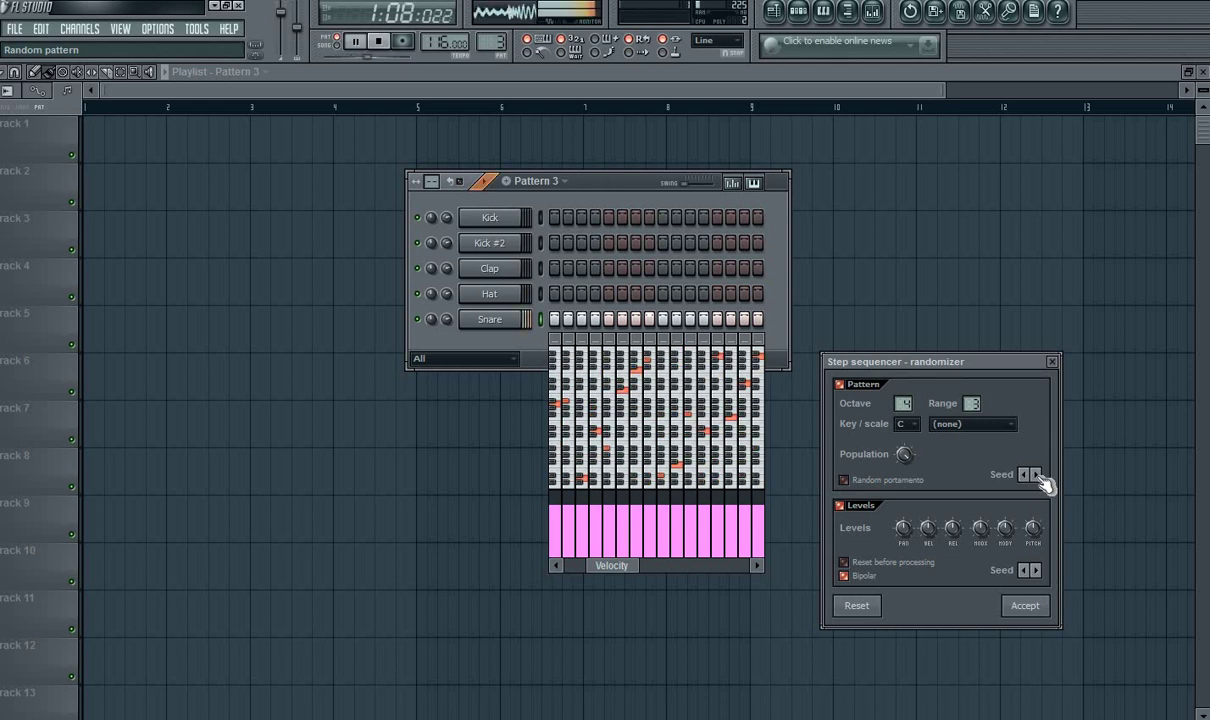
{"action": "key", "text": "space"}
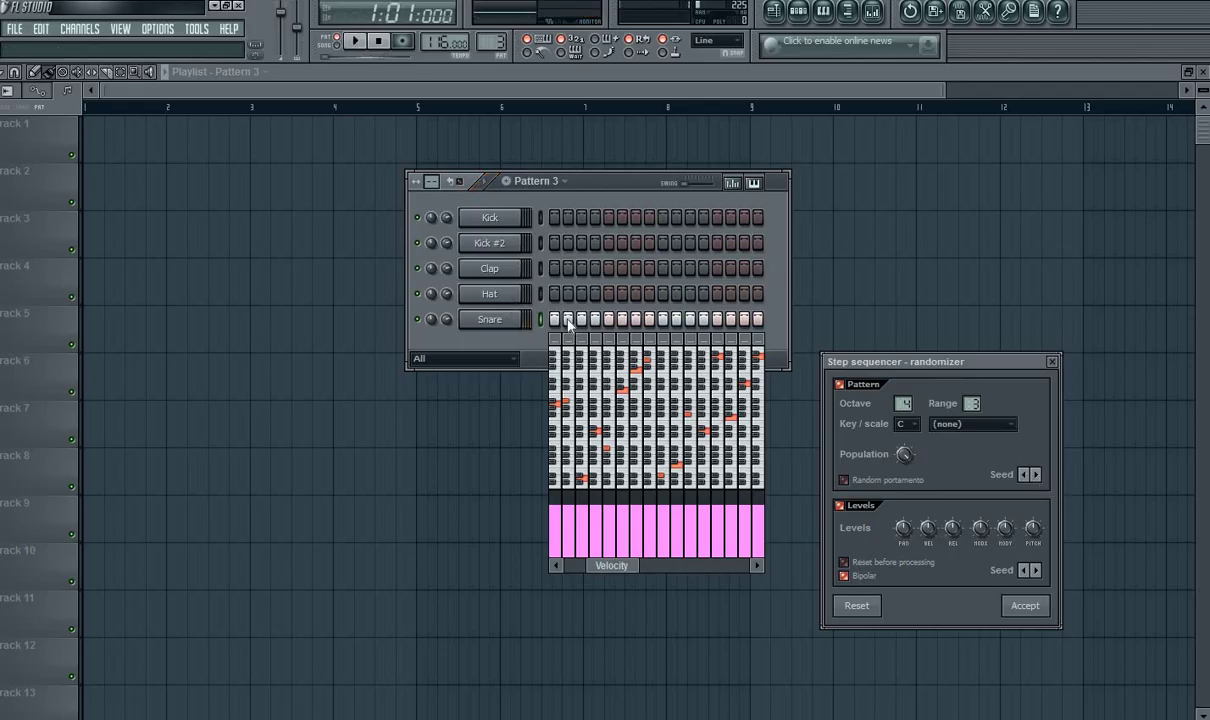
{"action": "key", "text": "space"}
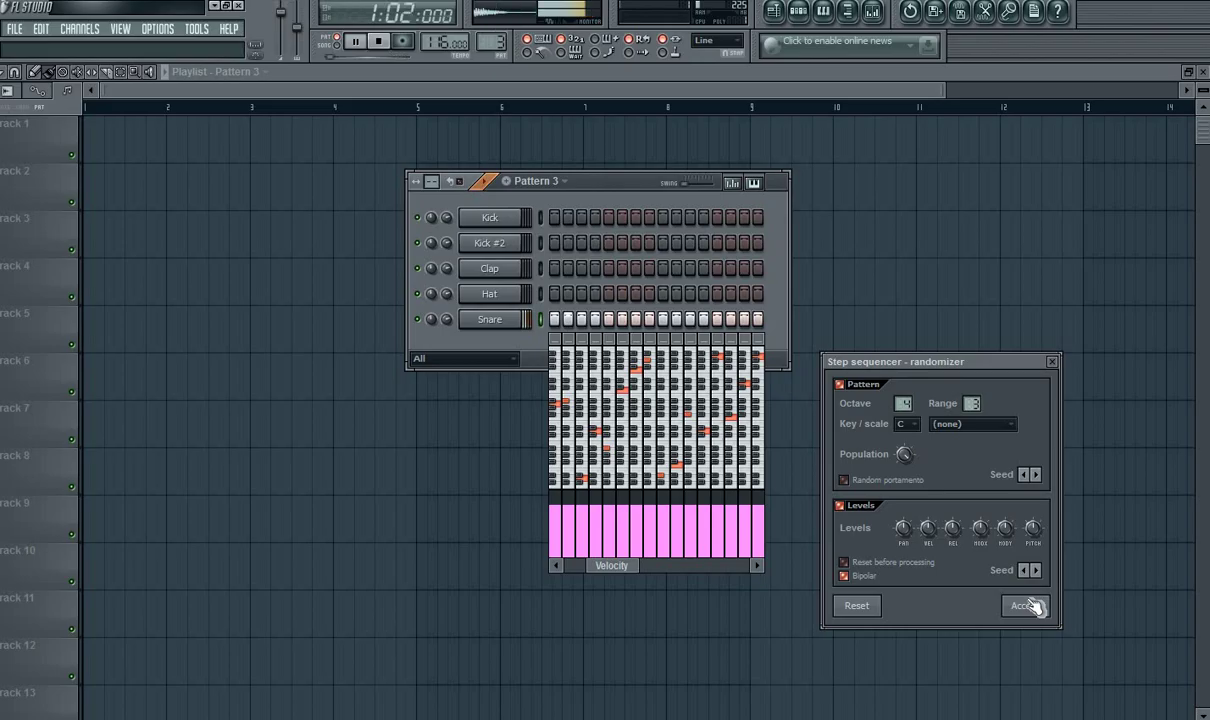
{"action": "key", "text": "space"}
{"action": "left_click", "coordinate": [1030, 606]}
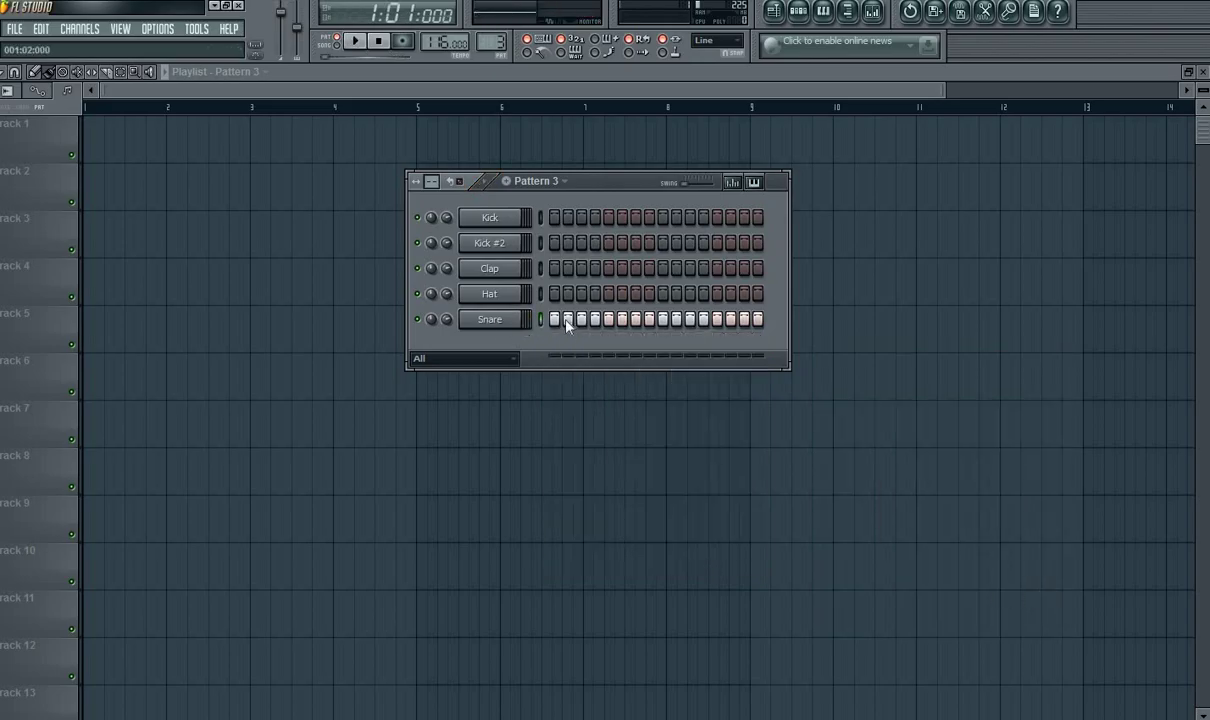
- Clear the Snare row and fill its steps 2–4, 6–8, 10–12 and 14–16
{"action": "left_click", "coordinate": [621, 319]}
{"action": "left_click", "coordinate": [649, 319]}
{"action": "mouse_move", "coordinate": [730, 330]}
{"action": "left_mouse_down"}
{"action": "mouse_move", "coordinate": [554, 320]}
{"action": "mouse_move", "coordinate": [864, 318]}
{"action": "left_mouse_up"}
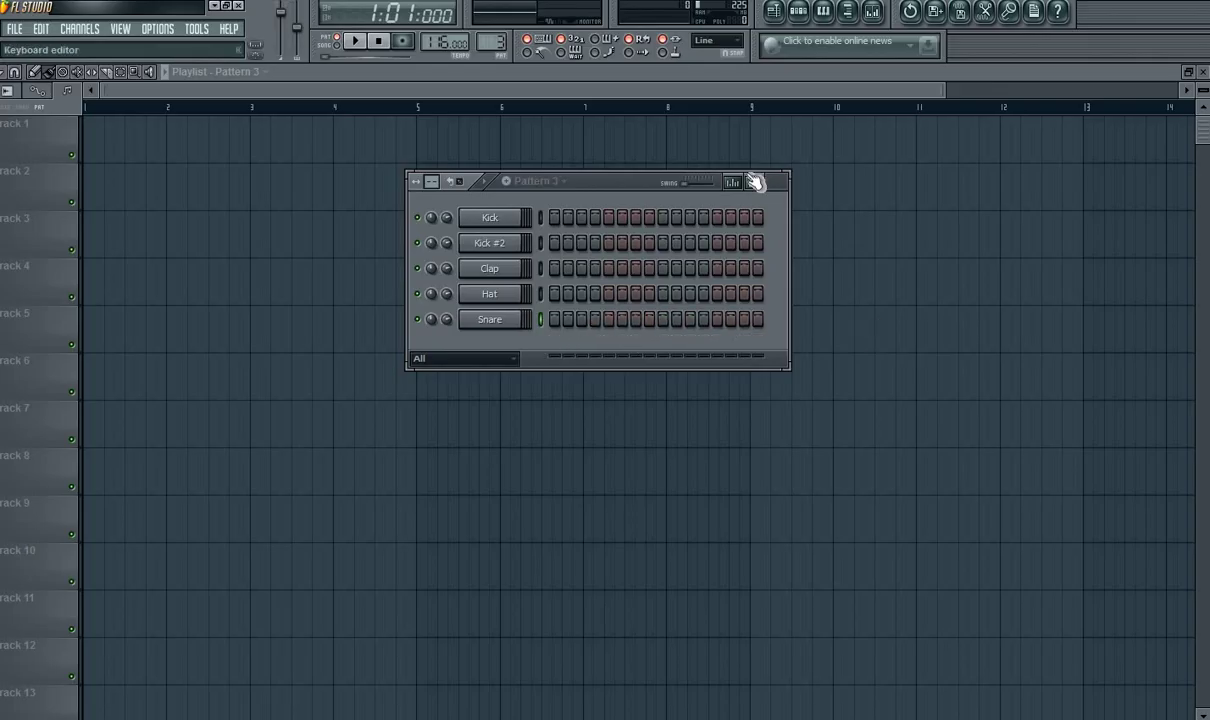
{"action": "left_click_drag", "start_coordinate": [575, 322], "coordinate": [596, 320]}
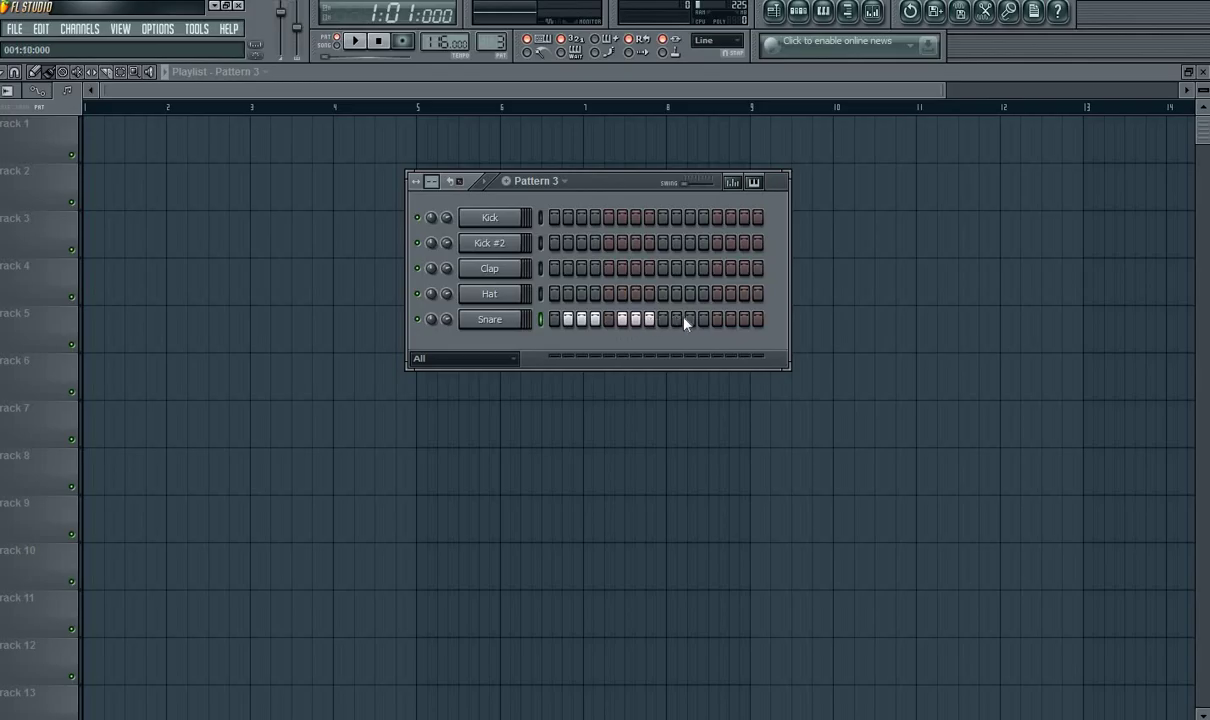
{"action": "left_click_drag", "start_coordinate": [685, 322], "coordinate": [759, 321]}
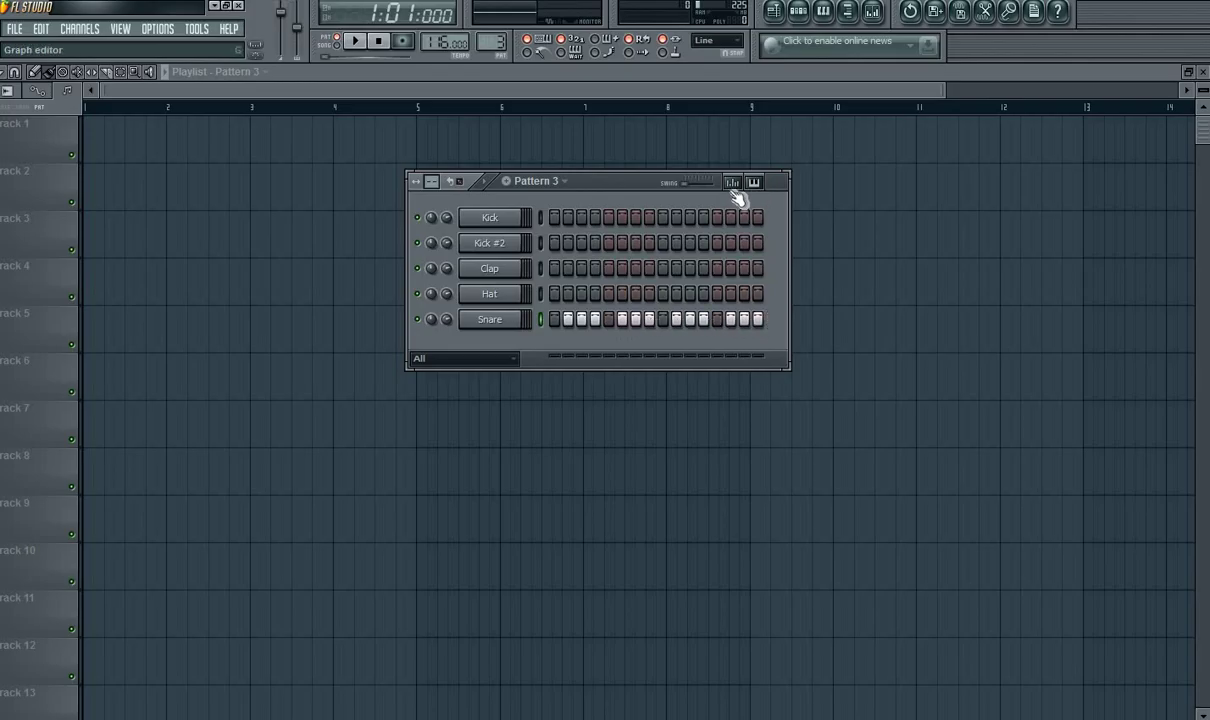
- Compare the Snare and Hat channels' note pitches in the keyboard editor, ending with the Snare's notes displayed
{"action": "left_click", "coordinate": [754, 182]}
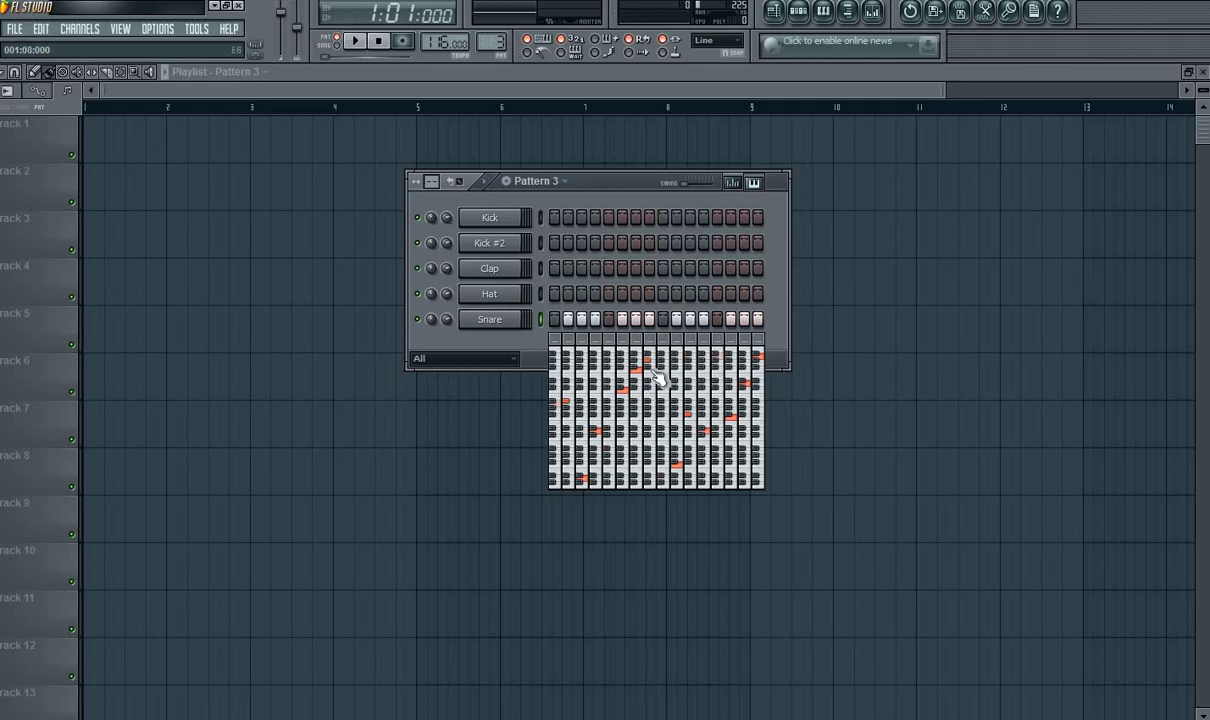
{"action": "left_click", "coordinate": [489, 293]}
{"action": "left_click", "coordinate": [752, 184]}
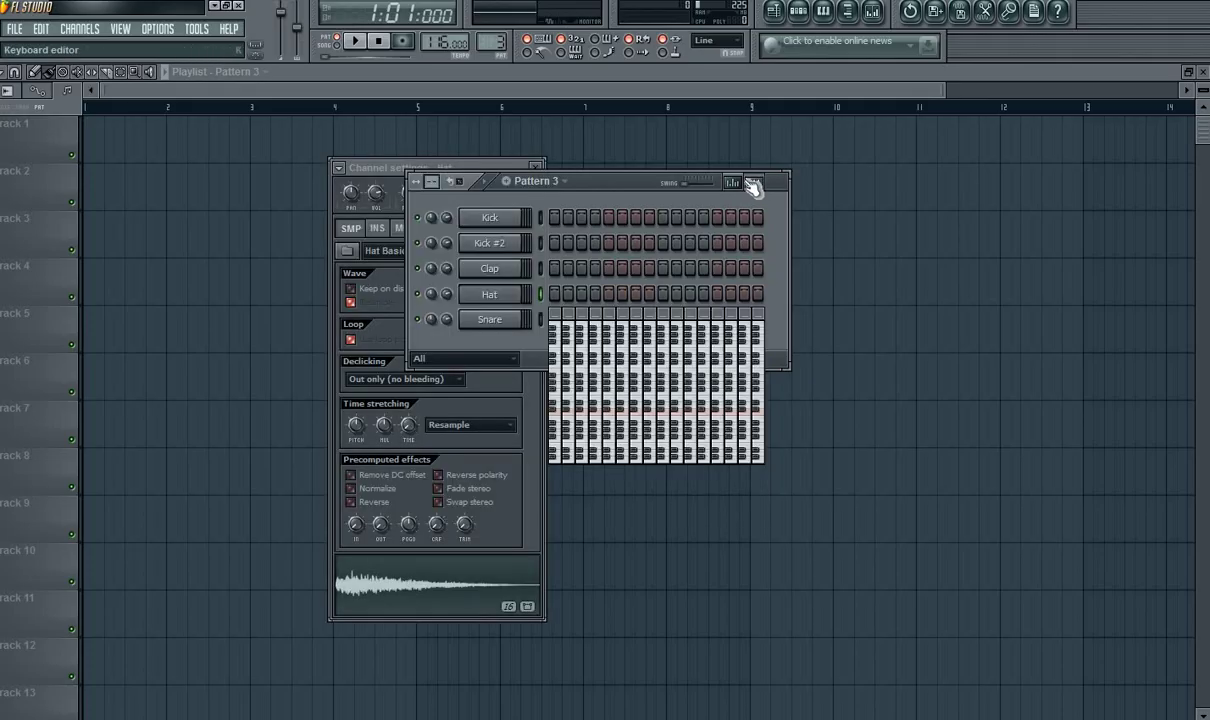
{"action": "left_click", "coordinate": [752, 186]}
{"action": "left_click", "coordinate": [489, 319]}
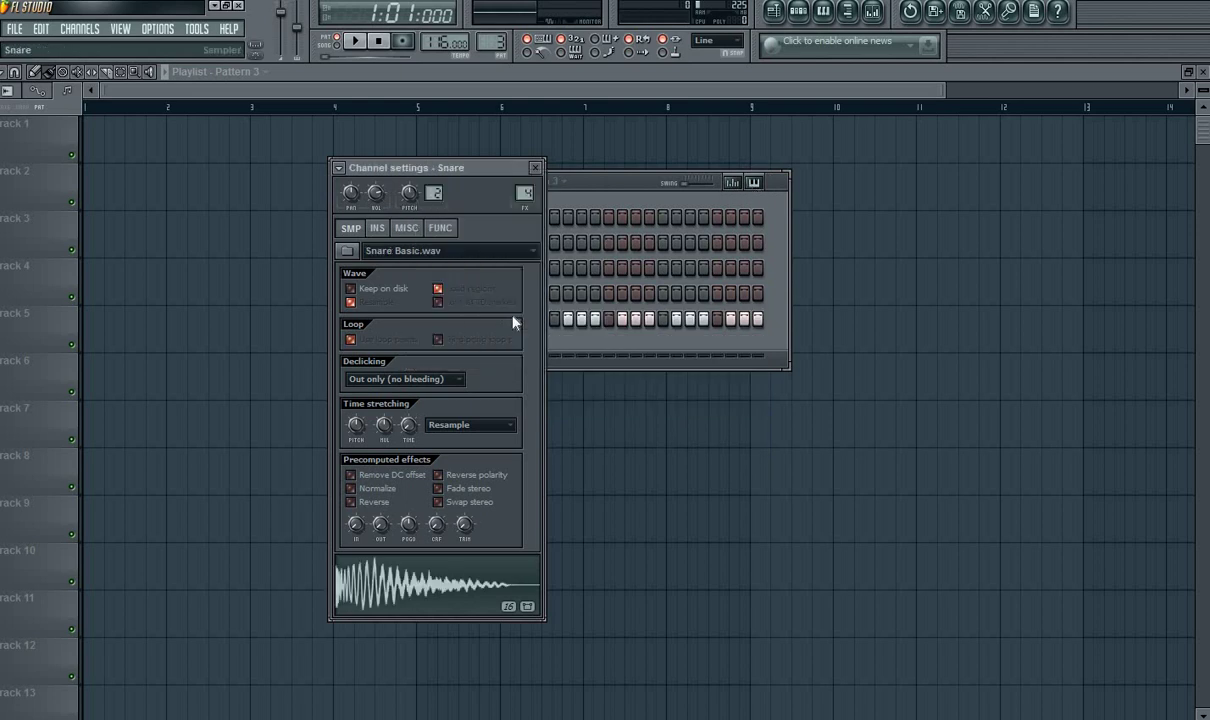
{"action": "left_click", "coordinate": [748, 187]}
{"action": "left_click", "coordinate": [753, 184]}
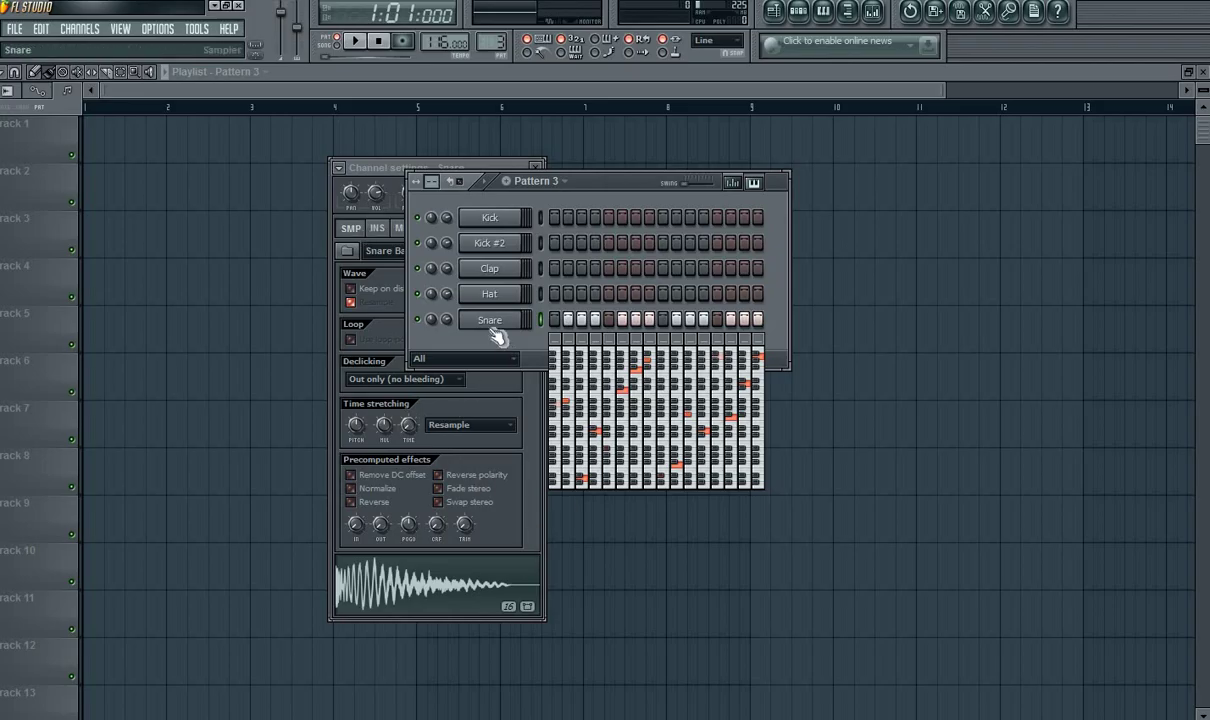
{"action": "left_click", "coordinate": [79, 28]}
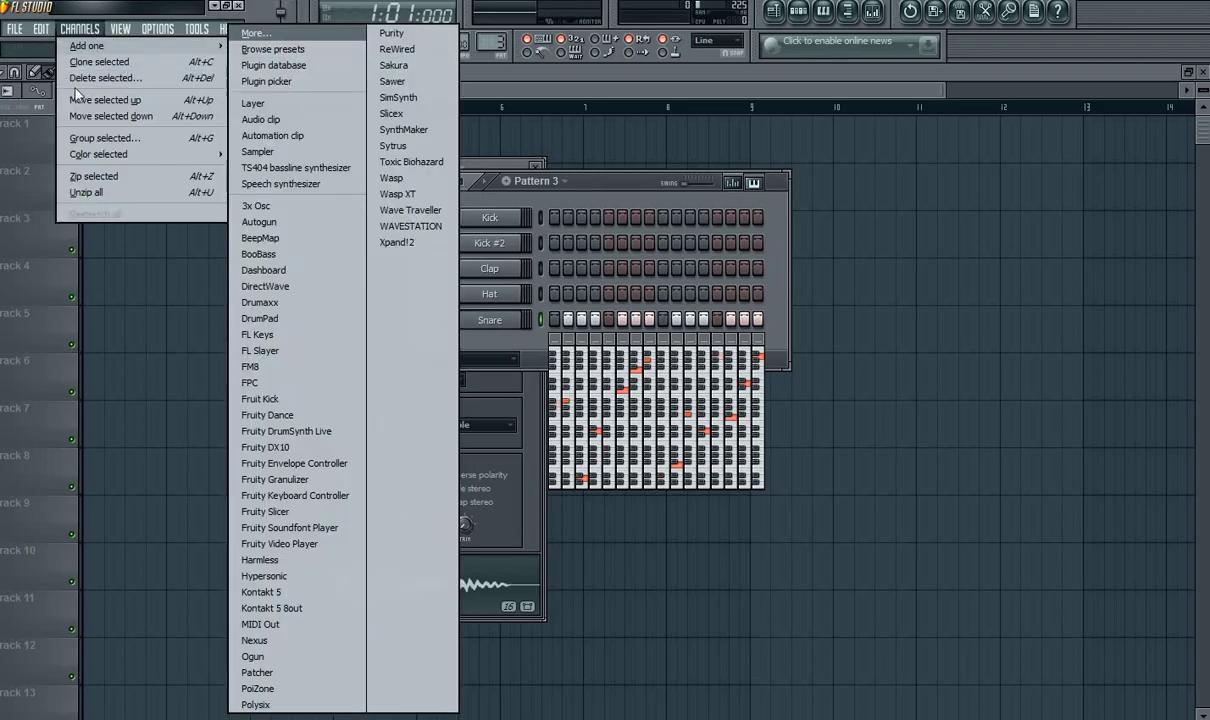
{"action": "mouse_move", "coordinate": [40, 28]}
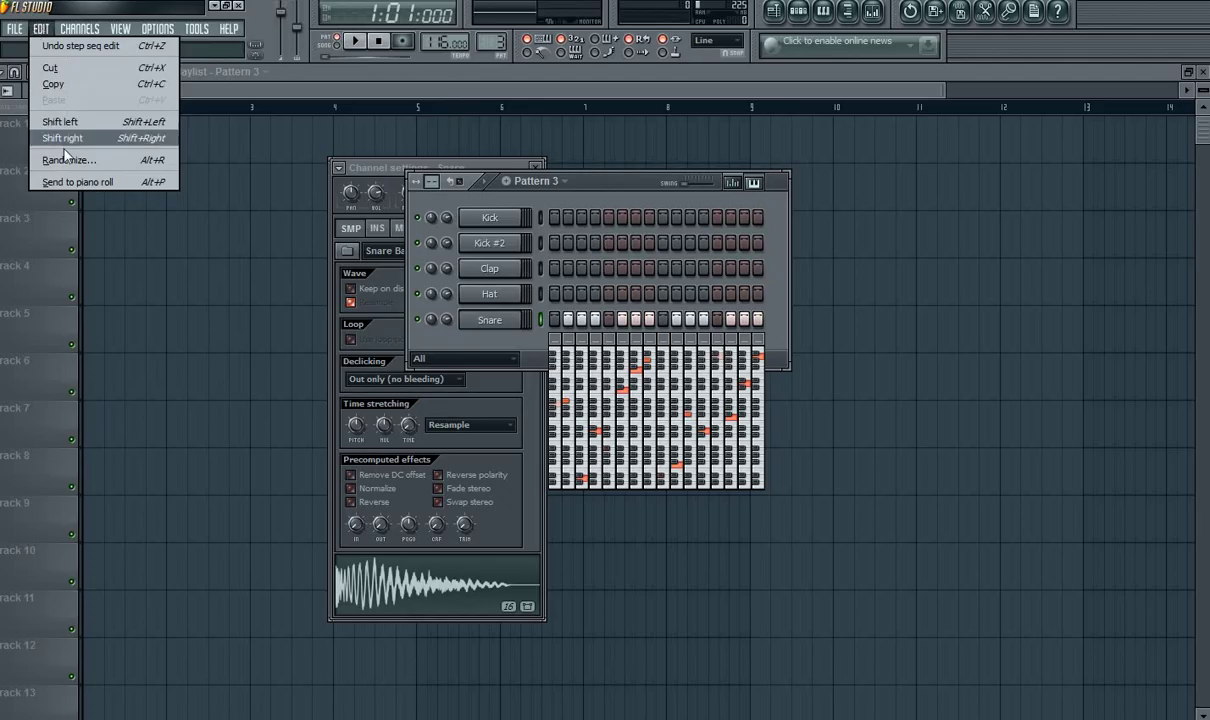
{"action": "left_click", "coordinate": [614, 186]}
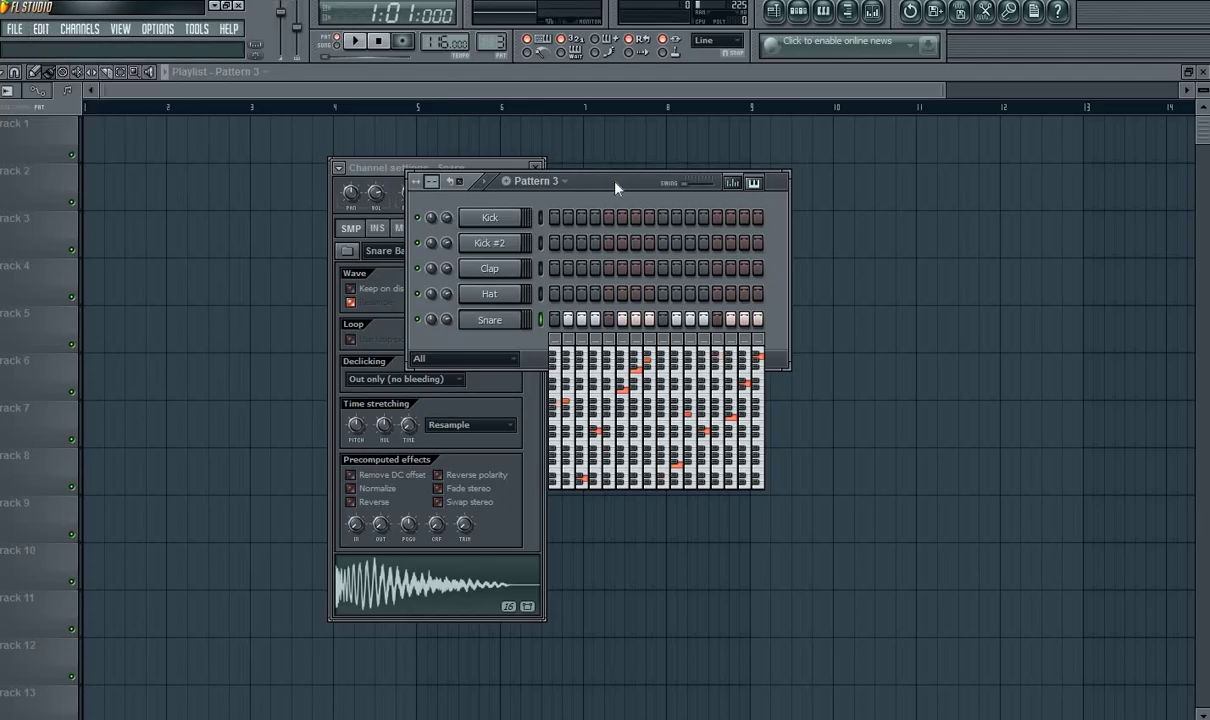
- Play Pattern 3, fill all 16 Kick steps during playback and stop it
{"action": "key", "text": "space"}
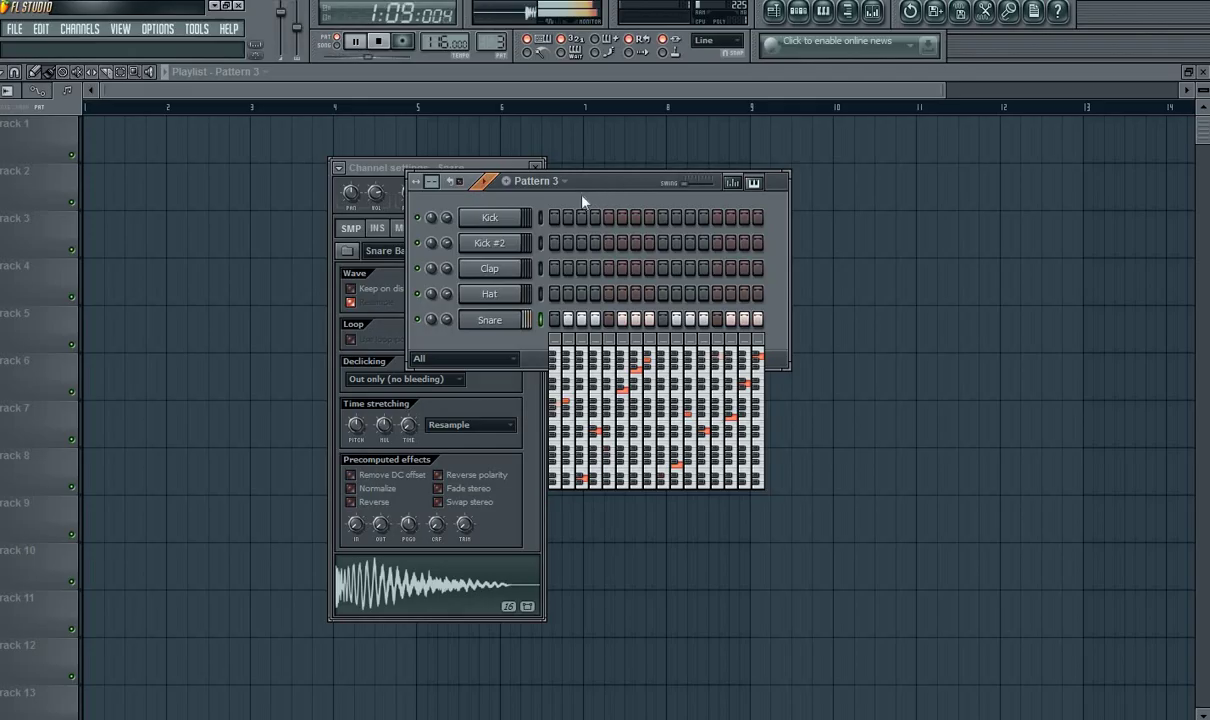
{"action": "left_click", "coordinate": [556, 220]}
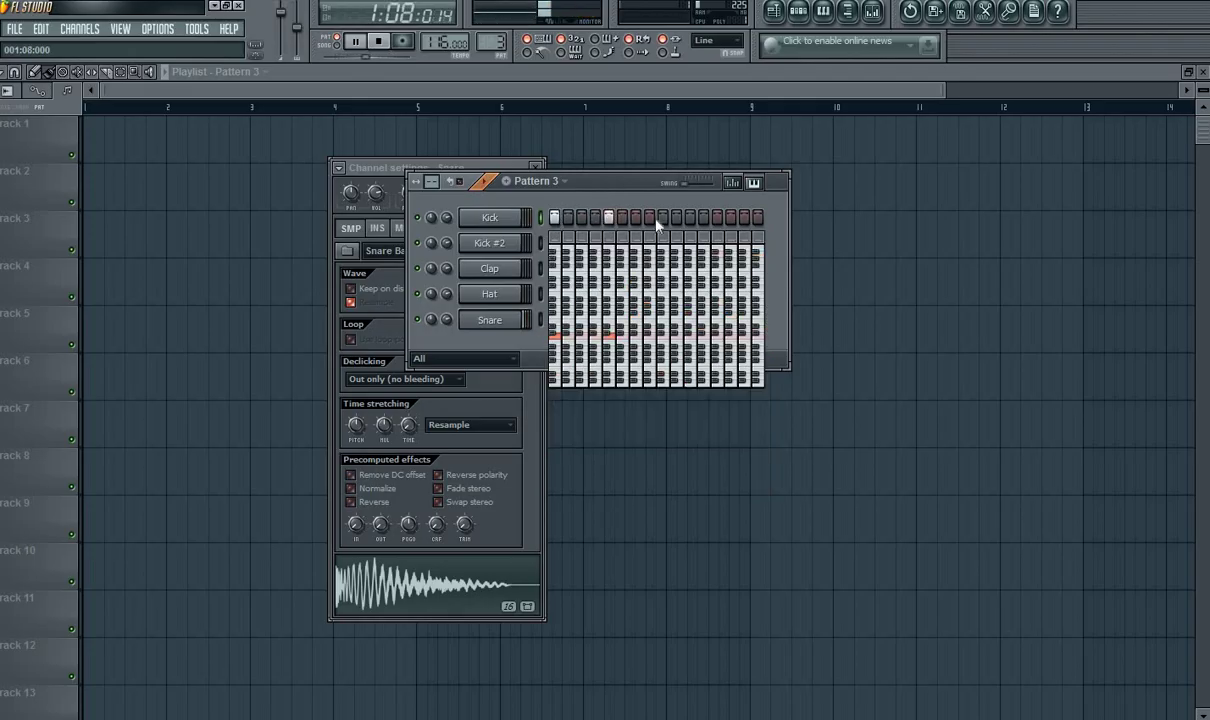
{"action": "left_click_drag", "start_coordinate": [548, 217], "coordinate": [840, 186]}
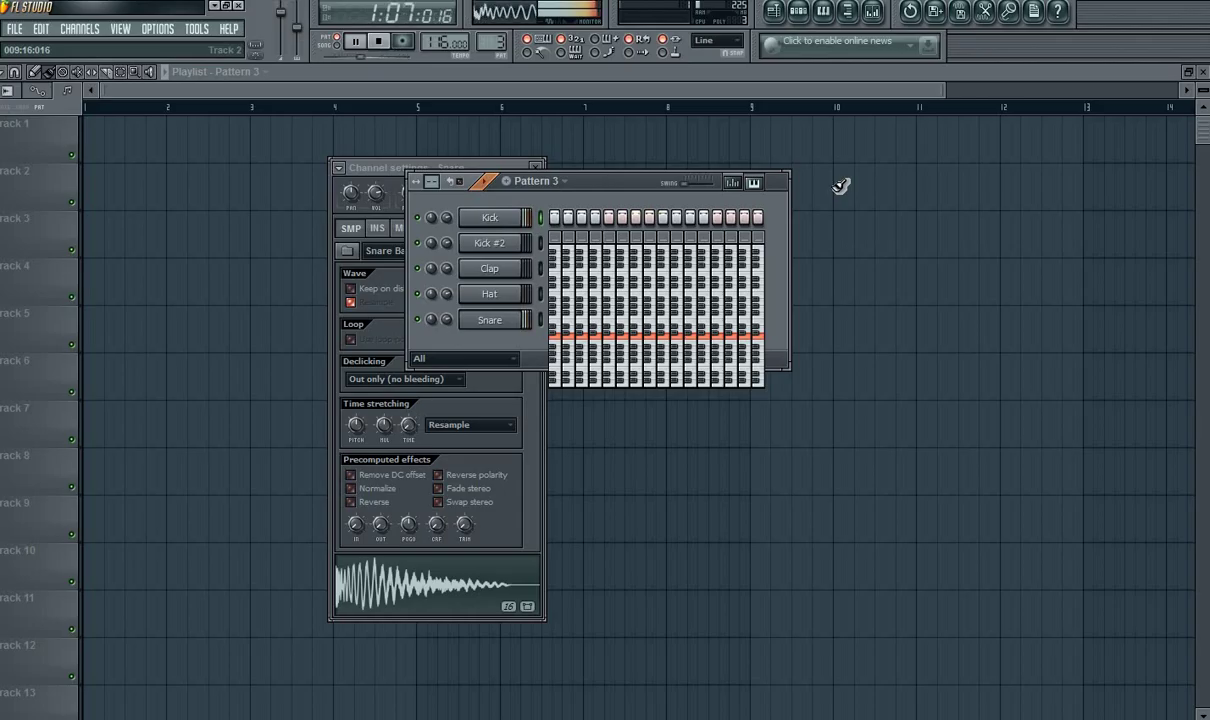
{"action": "key", "text": "space"}
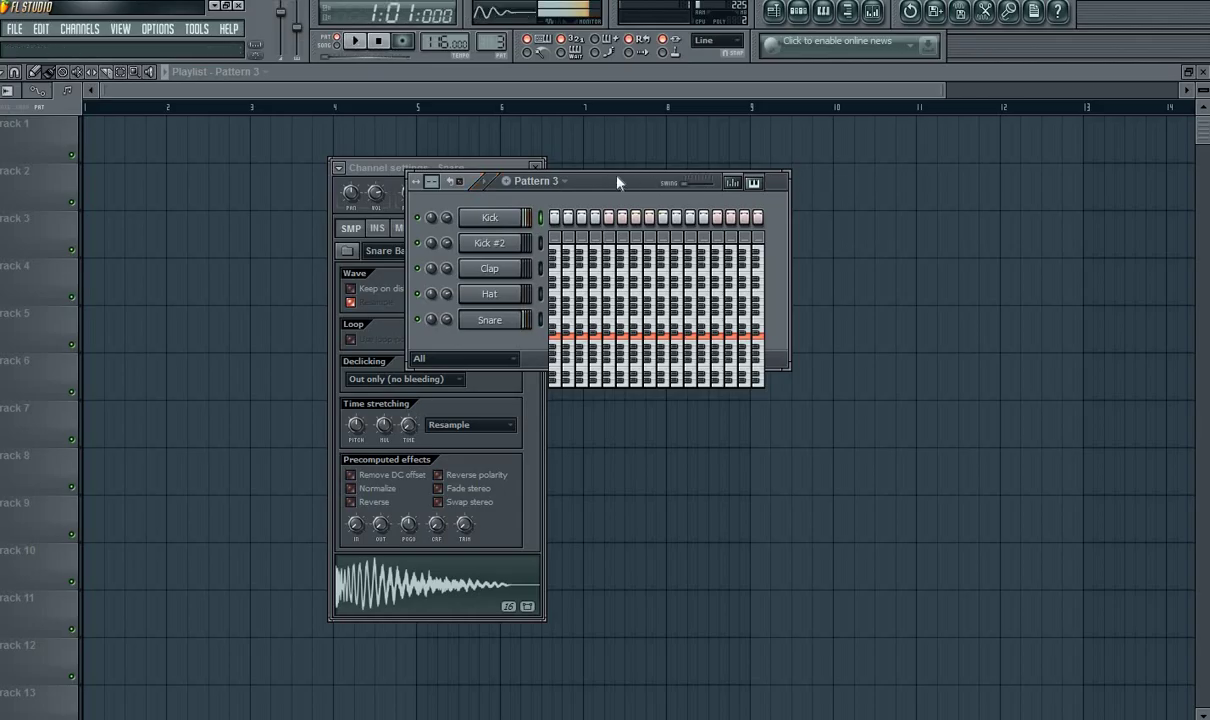
- Show the browser and load the FPC_Snr_2L001 sample into the Snare channel
{"action": "left_click", "coordinate": [849, 12]}
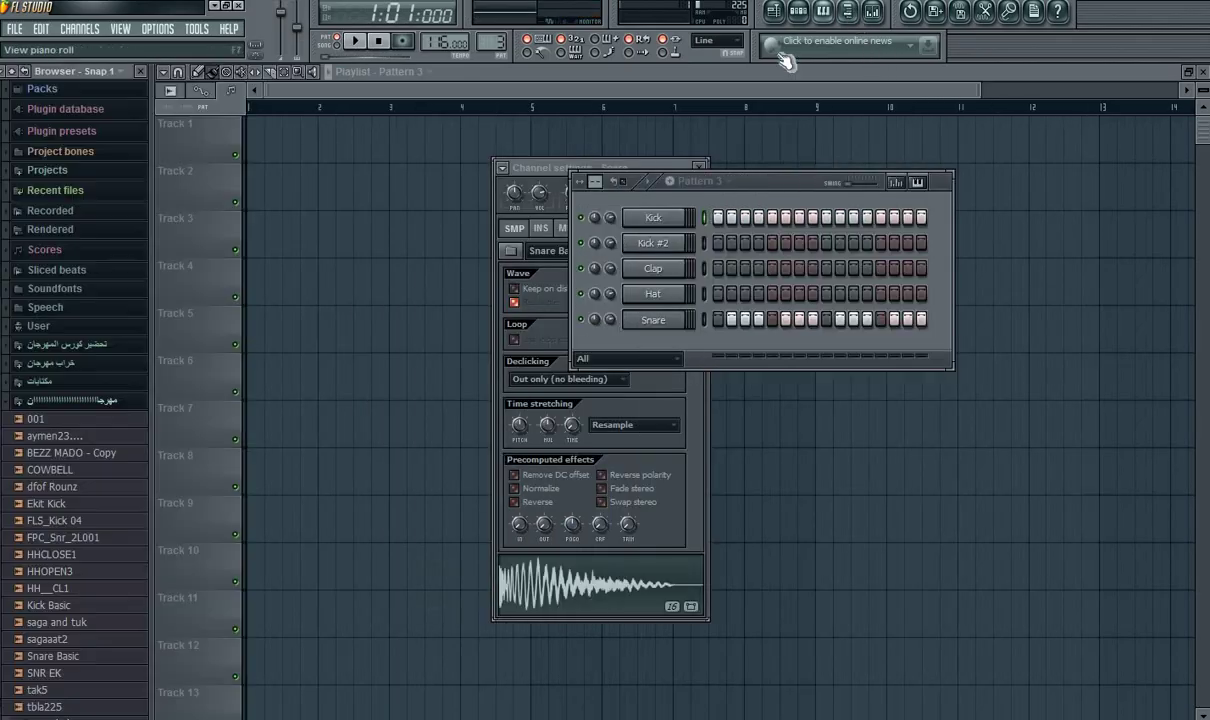
{"action": "left_click", "coordinate": [85, 540]}
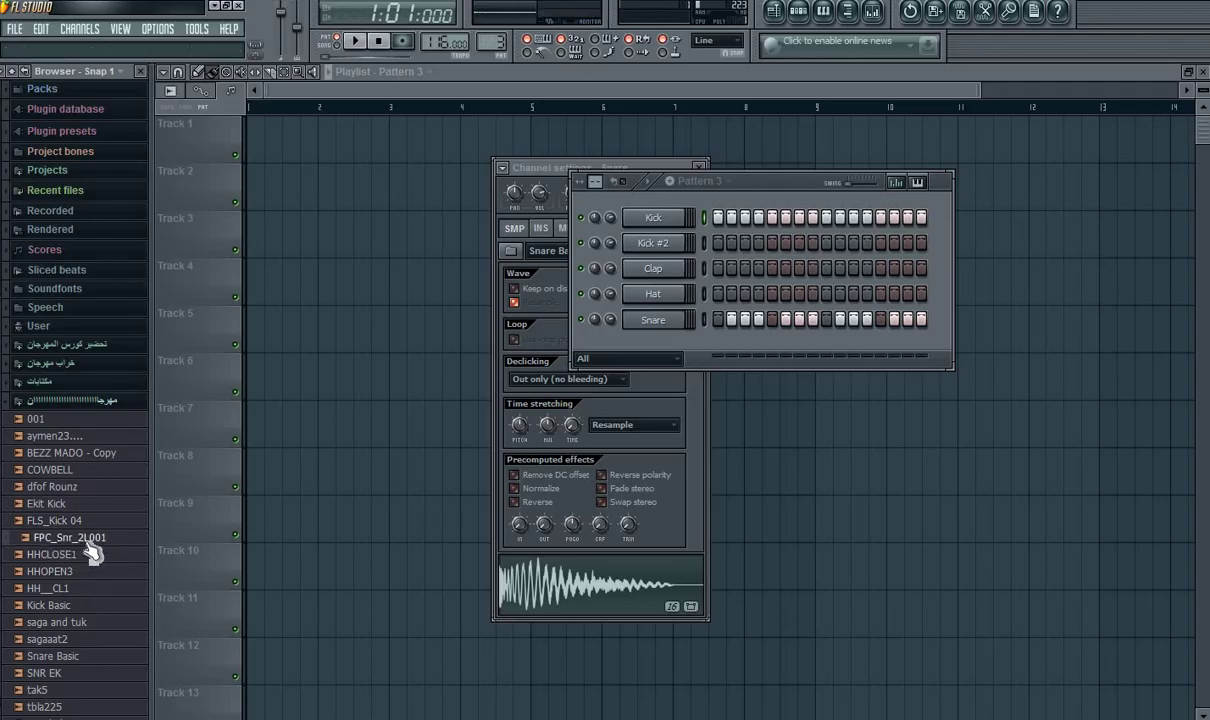
{"action": "left_click_drag", "start_coordinate": [90, 555], "coordinate": [653, 320]}
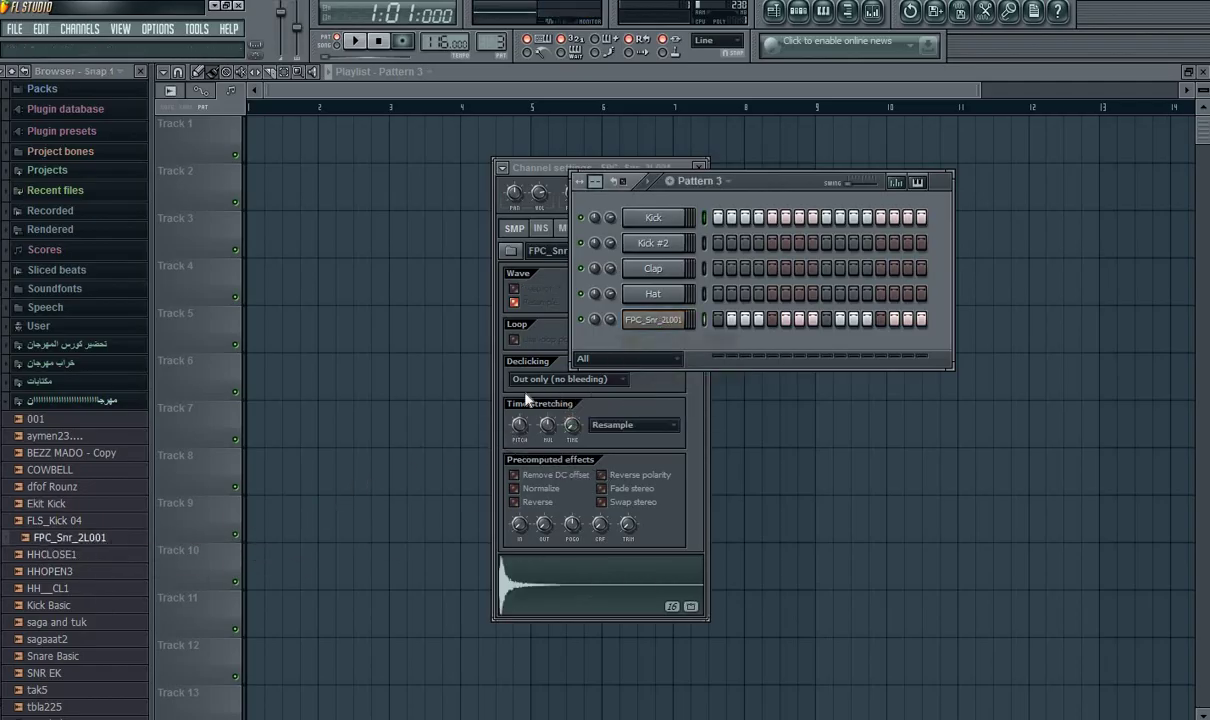
- Play the pattern, clear all Kick steps during playback and stop it
{"action": "key", "text": "space"}
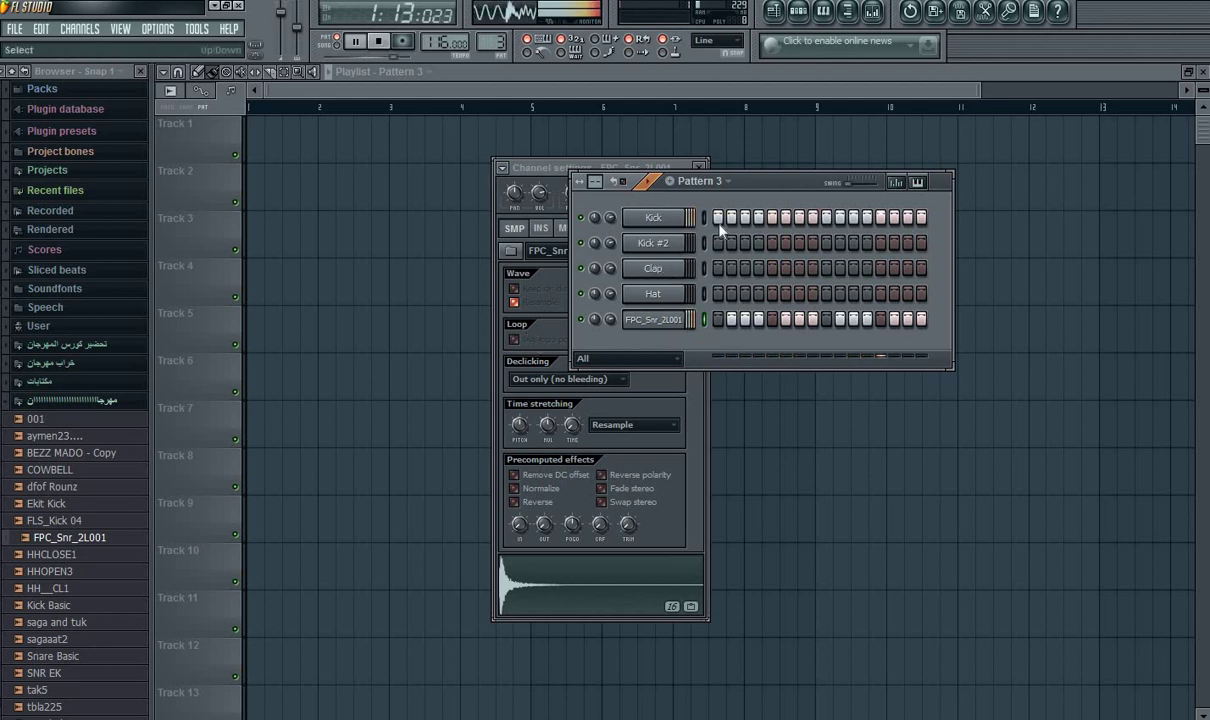
{"action": "left_click_drag", "start_coordinate": [718, 217], "coordinate": [1004, 190]}
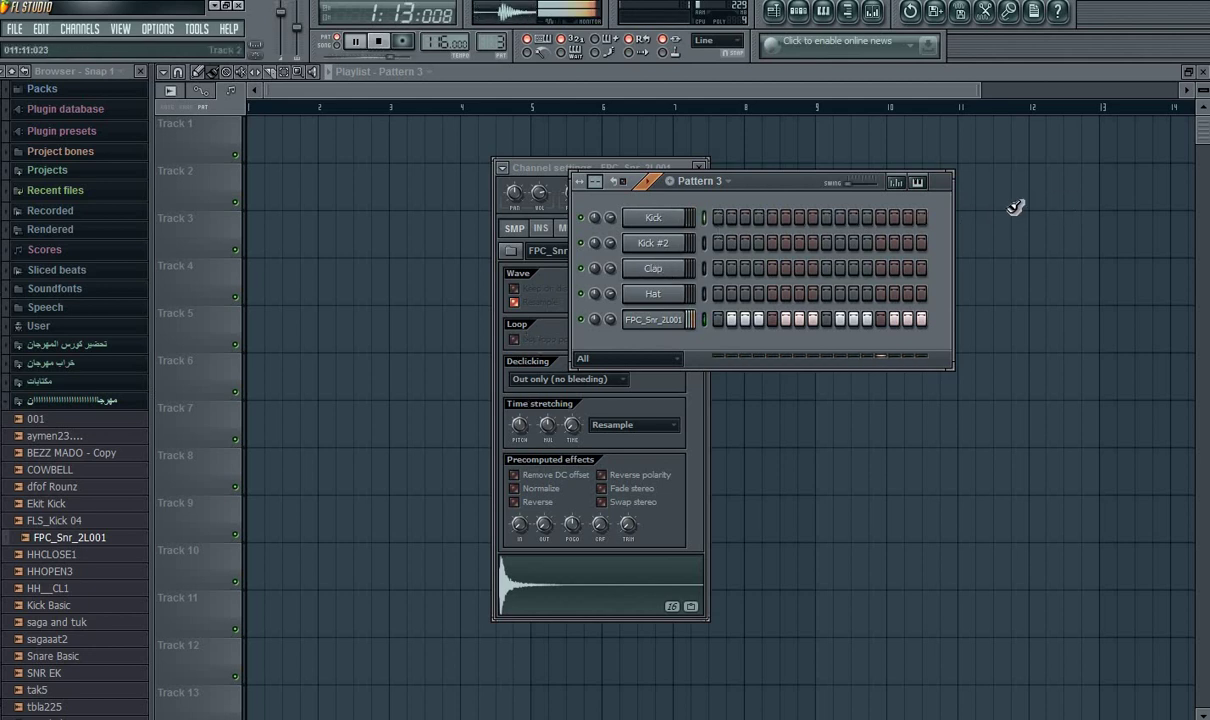
{"action": "key", "text": "space"}
{"action": "right_click", "coordinate": [672, 321]}
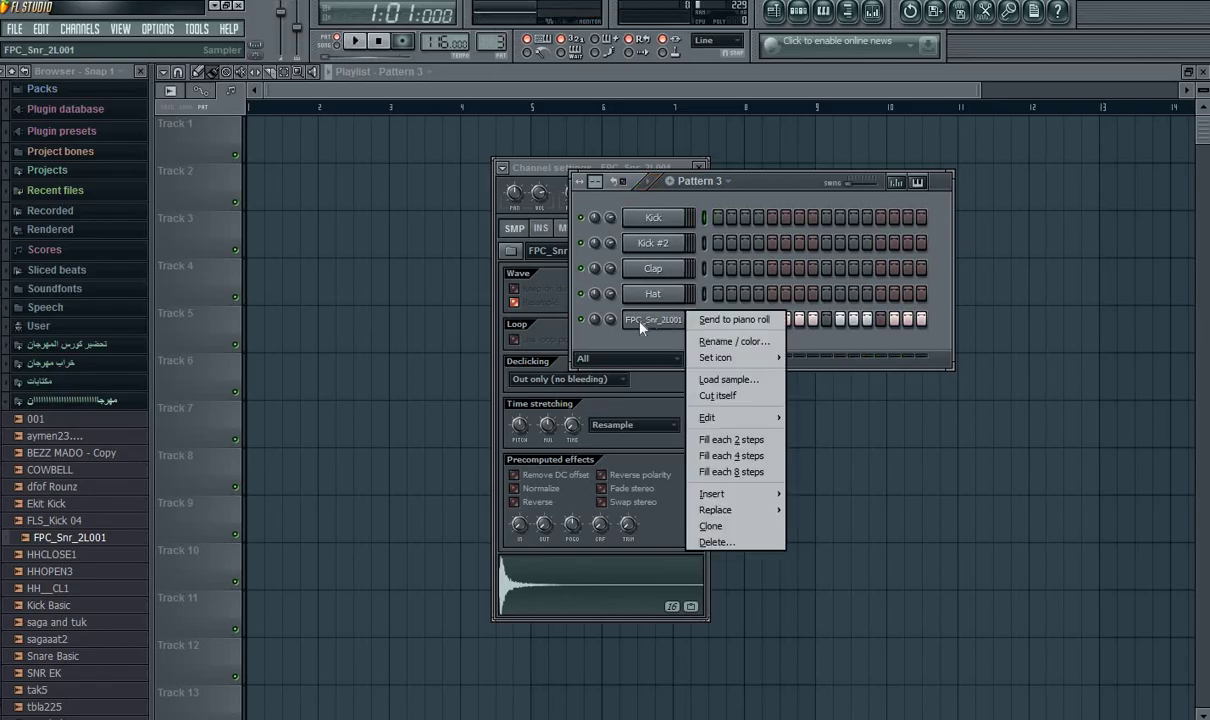
{"action": "mouse_move", "coordinate": [760, 495]}
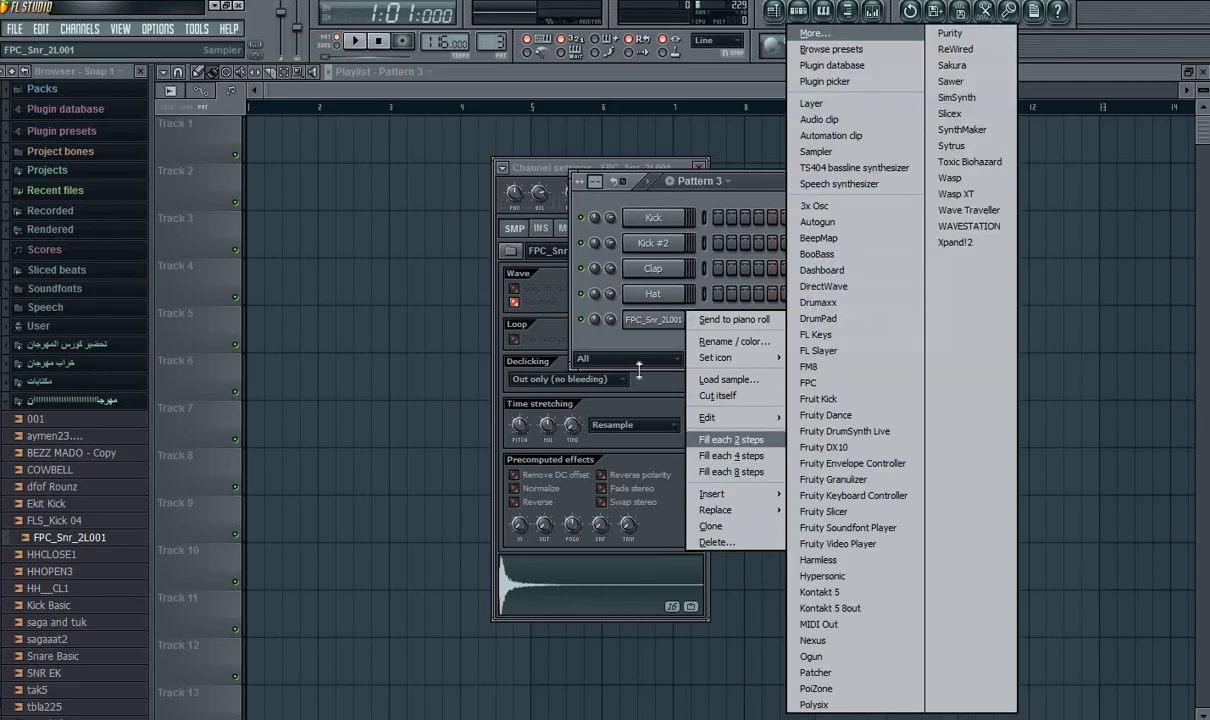
{"action": "left_click", "coordinate": [731, 440]}
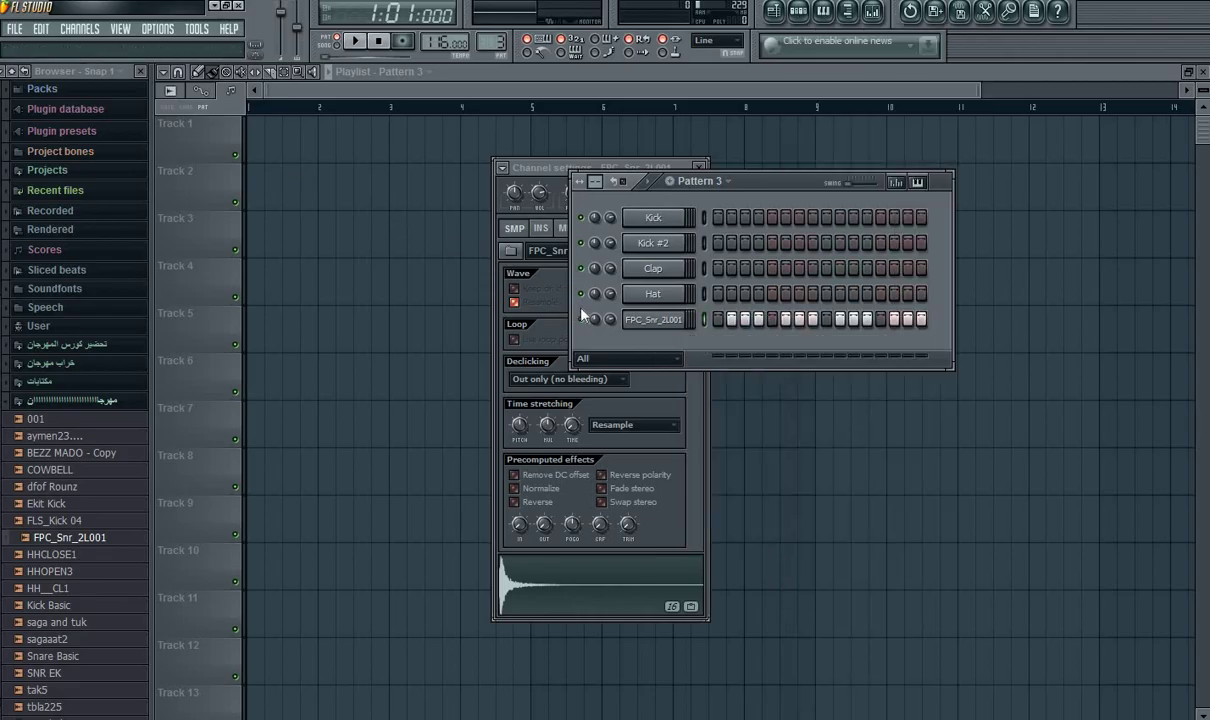
{"action": "left_click", "coordinate": [662, 320]}
{"action": "left_click", "coordinate": [662, 320]}
{"action": "left_click", "coordinate": [72, 33]}
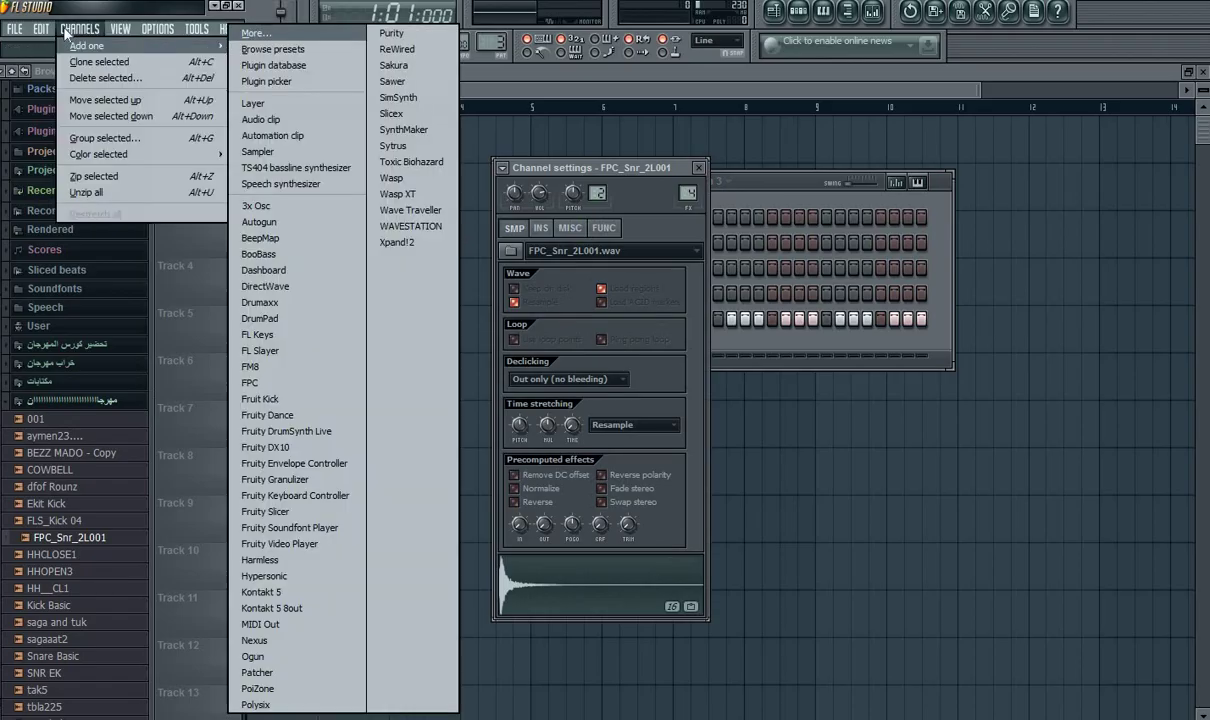
{"action": "mouse_move", "coordinate": [40, 33]}
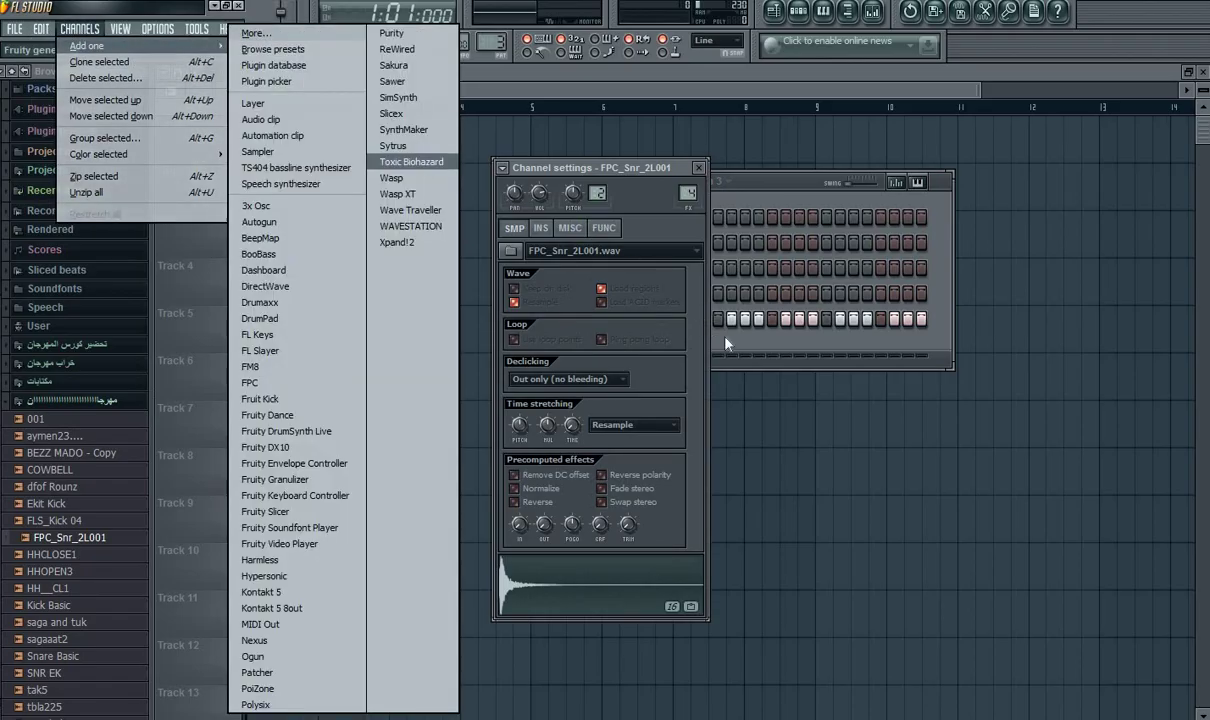
{"action": "left_click", "coordinate": [684, 317]}
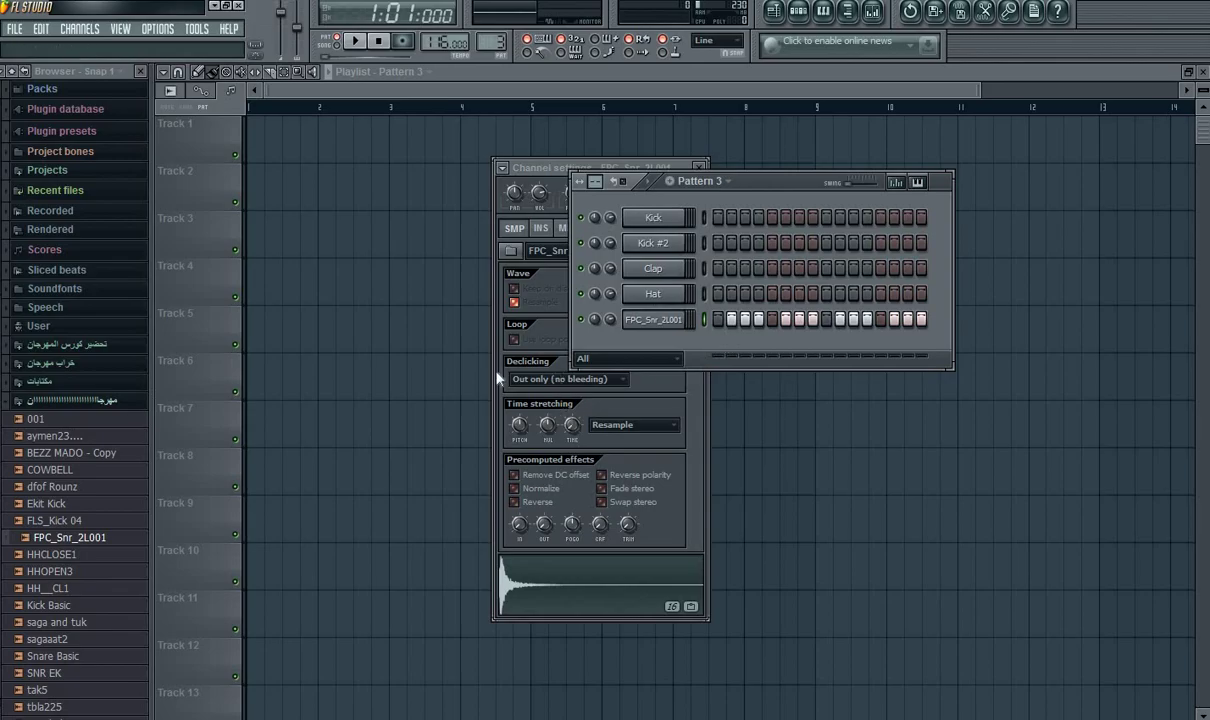
- Replace the FPC_Snr_2L001 channel with the FL Keys instrument
{"action": "right_click", "coordinate": [662, 321]}
{"action": "mouse_move", "coordinate": [761, 516]}
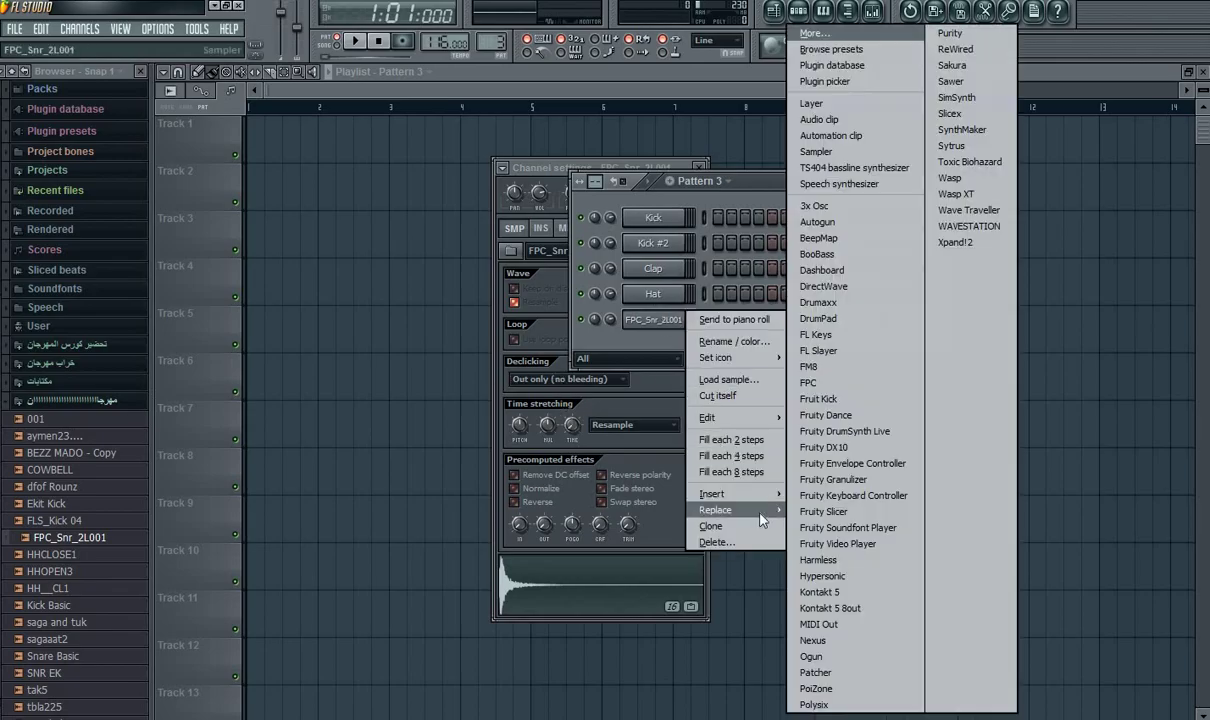
{"action": "left_click", "coordinate": [853, 335]}
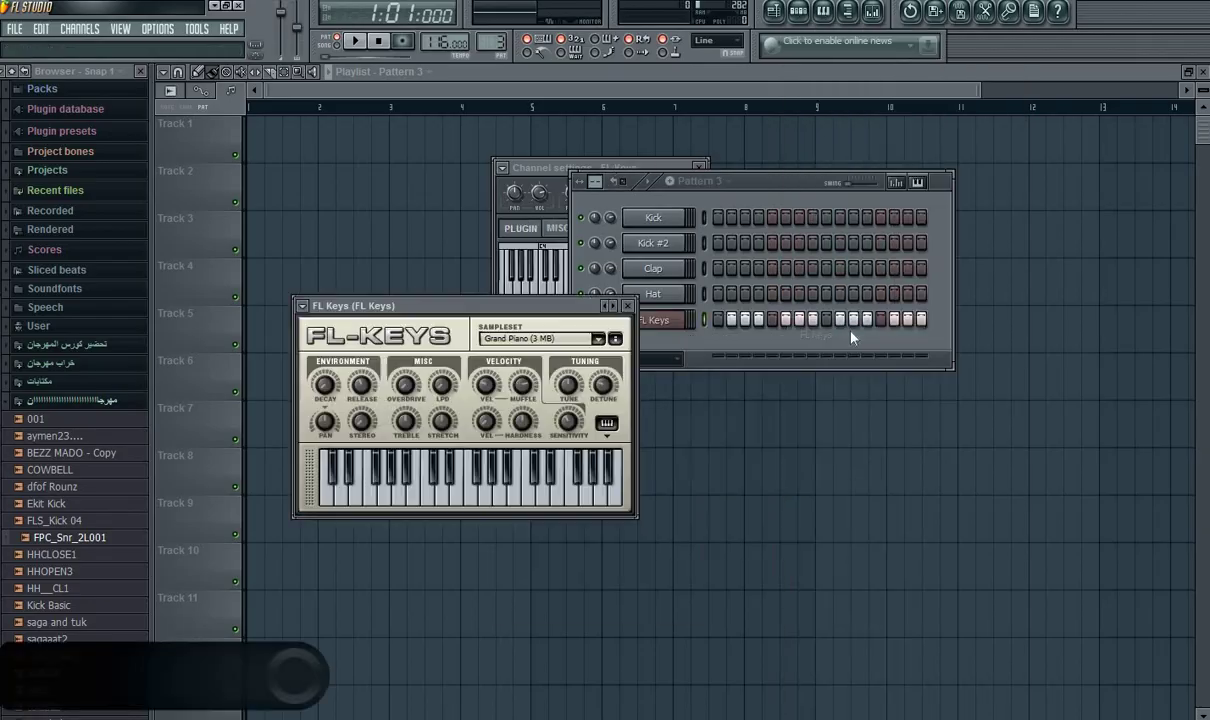
- Randomize the FL Keys channel's steps, start playback and accept the generated pattern
{"action": "left_click", "coordinate": [68, 30]}
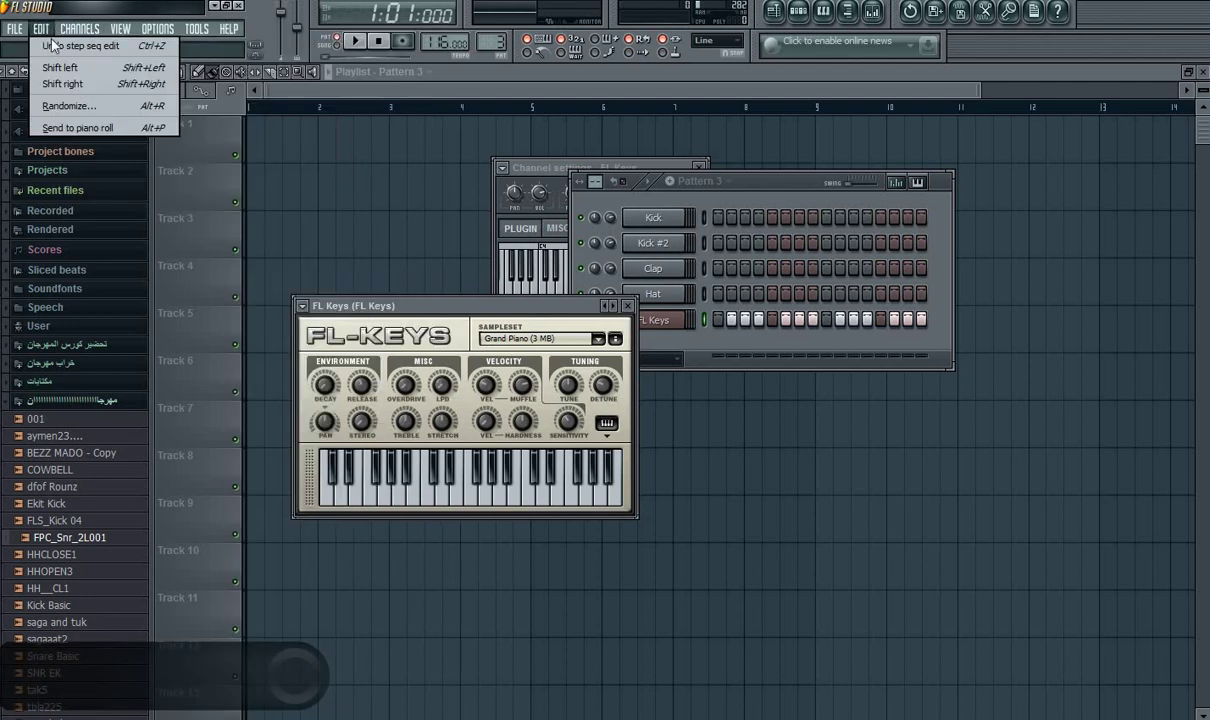
{"action": "left_click", "coordinate": [63, 108]}
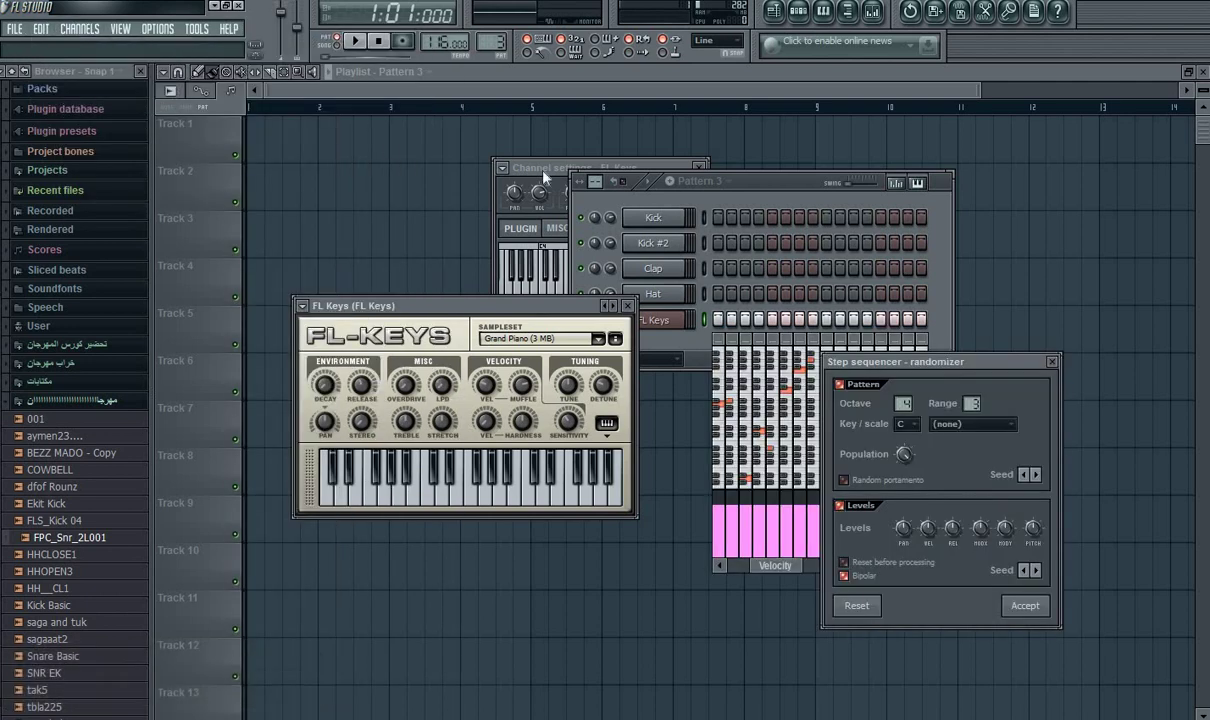
{"action": "key", "text": "space"}
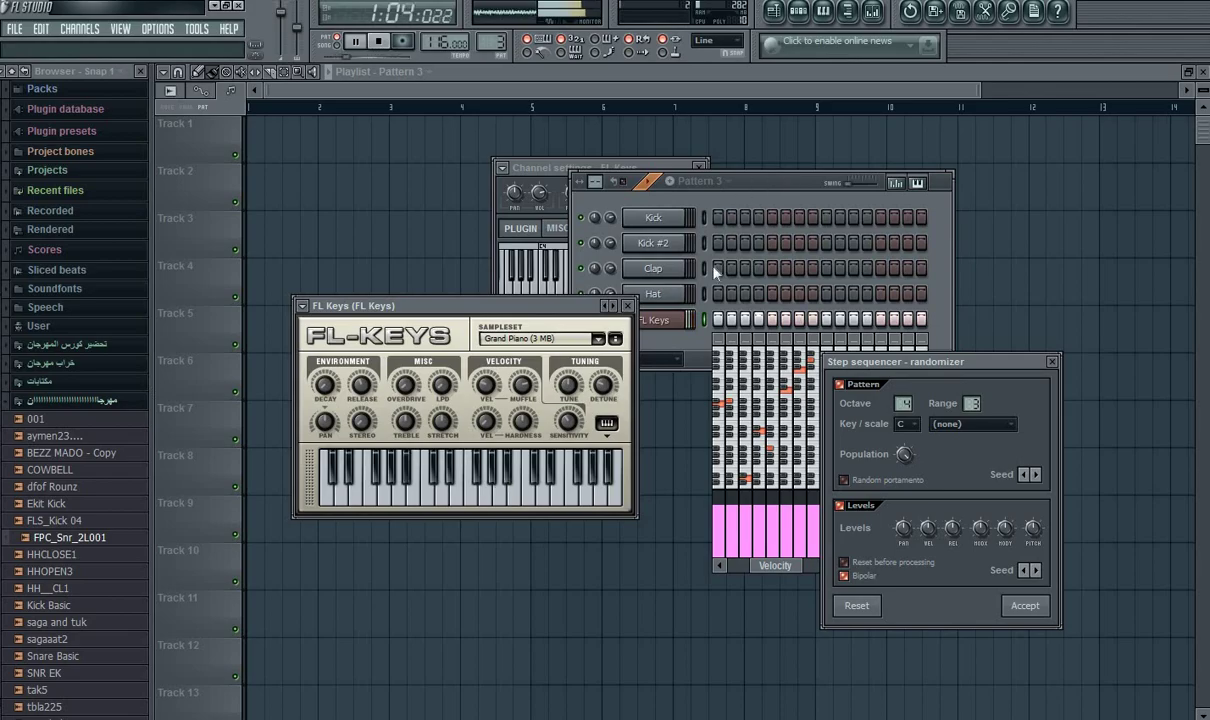
{"action": "left_click", "coordinate": [1025, 605]}
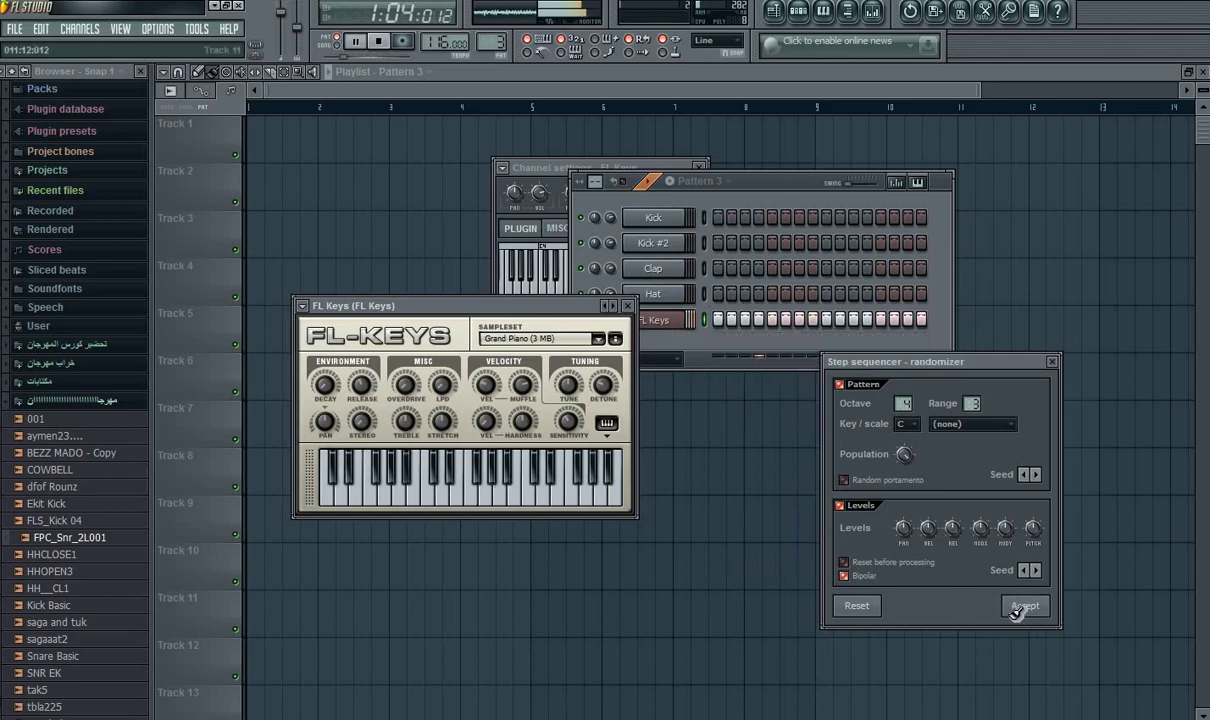
- Send the FL Keys step pattern to the piano roll and stop playback
{"action": "right_click", "coordinate": [660, 333]}
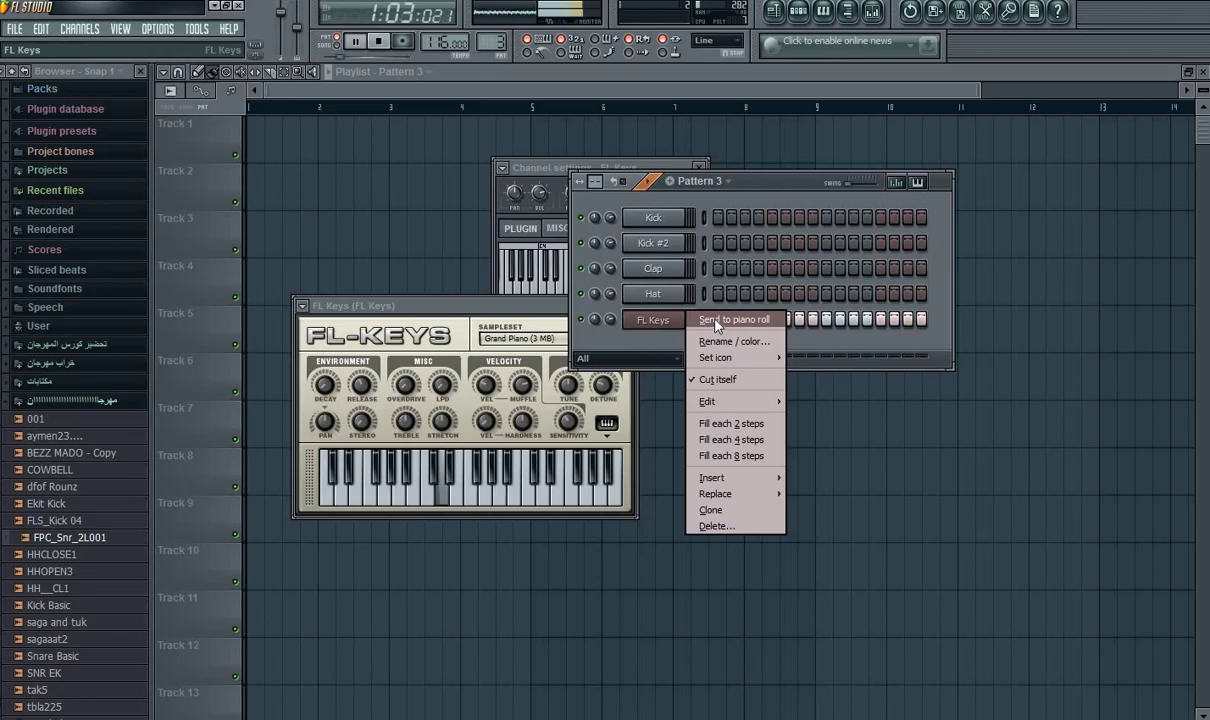
{"action": "left_click", "coordinate": [690, 340]}
{"action": "key", "text": "space"}
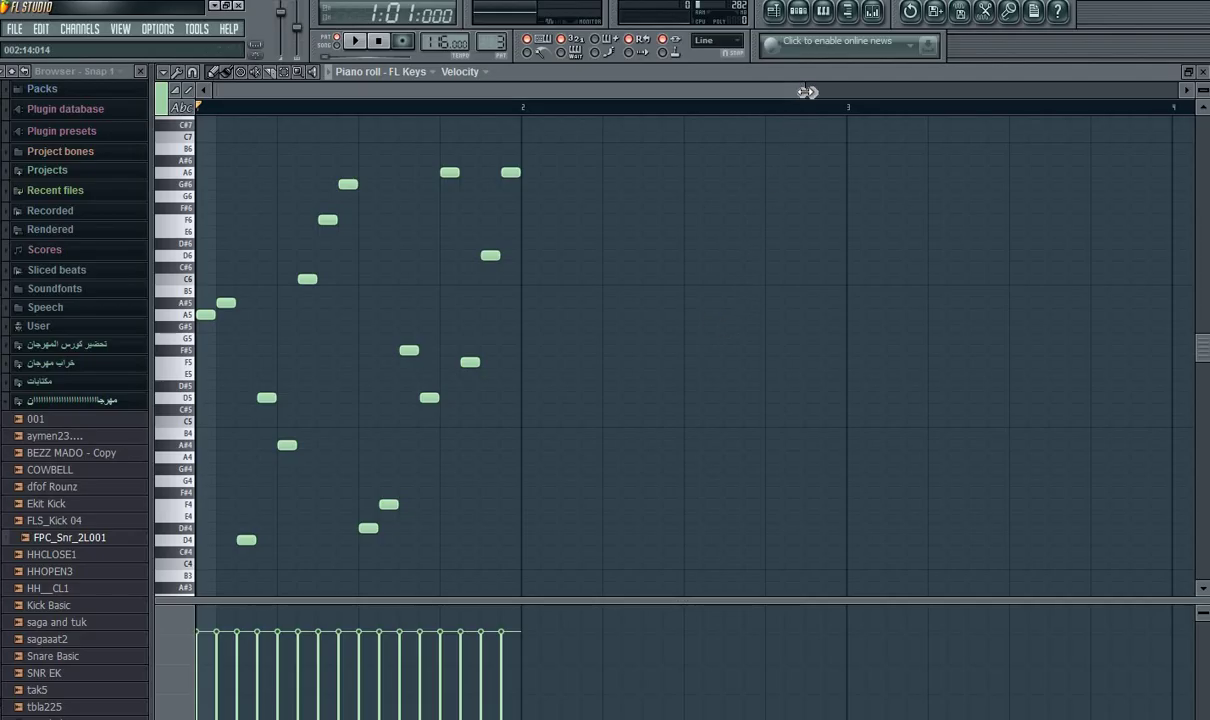
- Hide the browser and play back the FL Keys notes in the piano roll
{"action": "left_click_drag", "start_coordinate": [787, 92], "coordinate": [432, 157]}
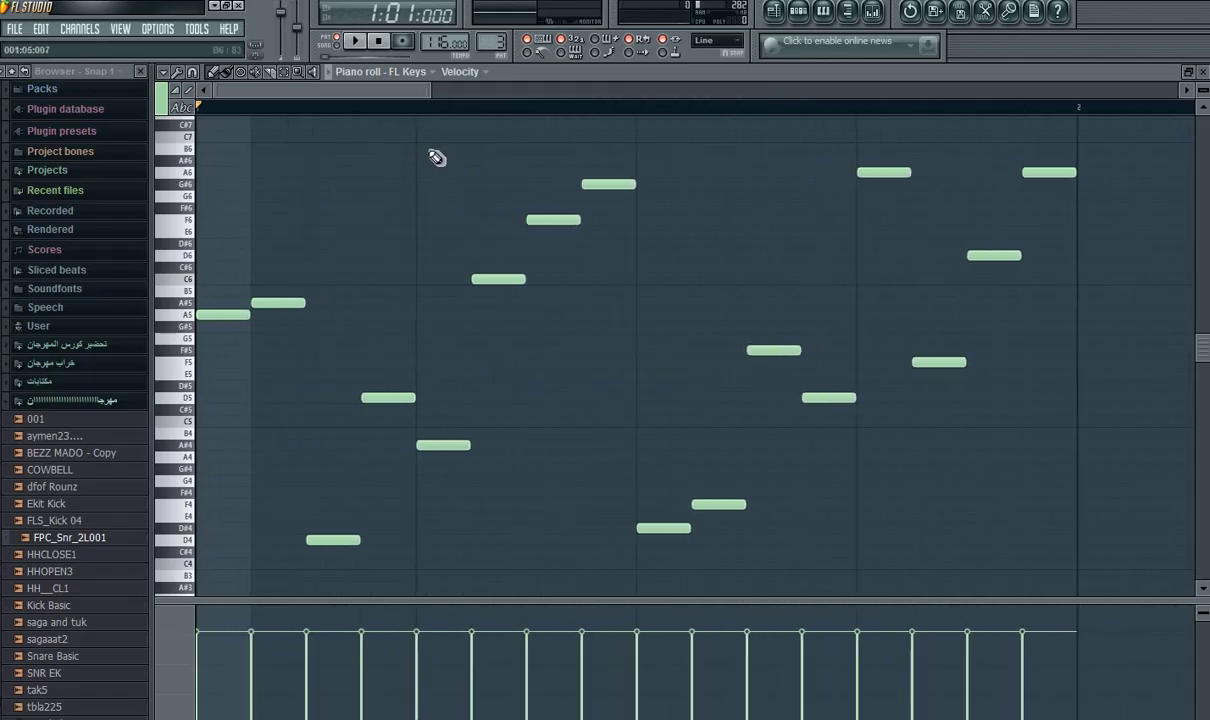
{"action": "left_click", "coordinate": [140, 71]}
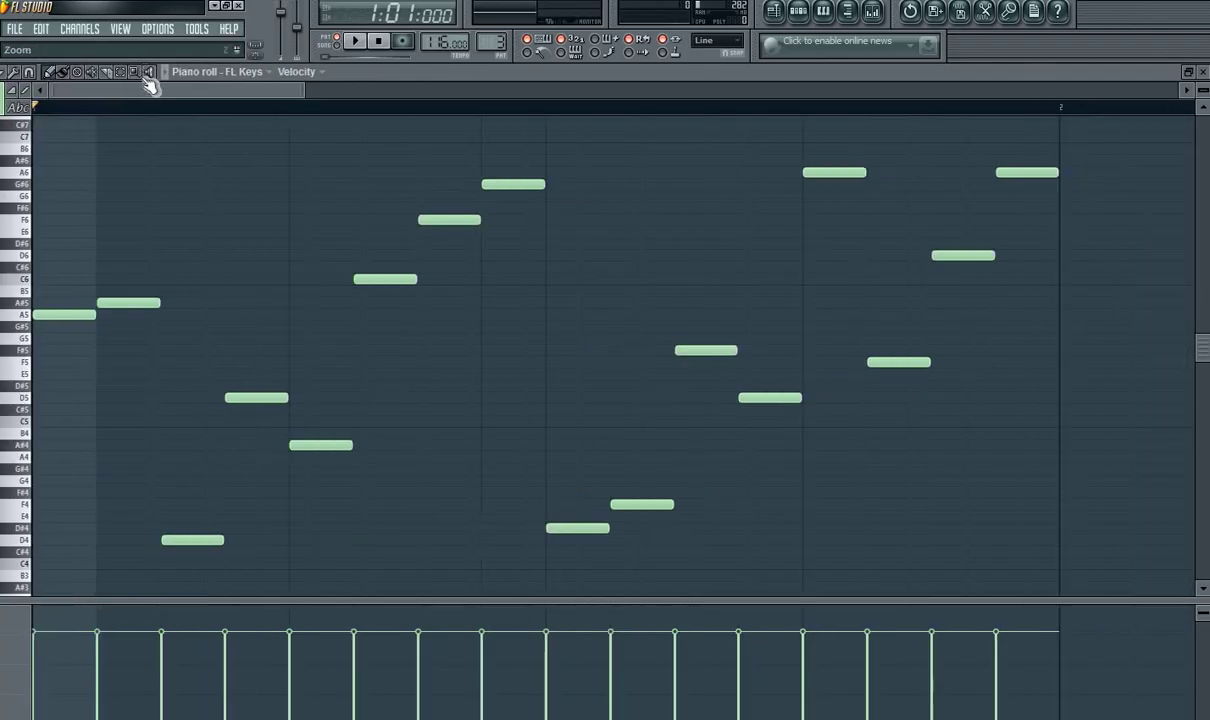
{"action": "key", "text": "space"}
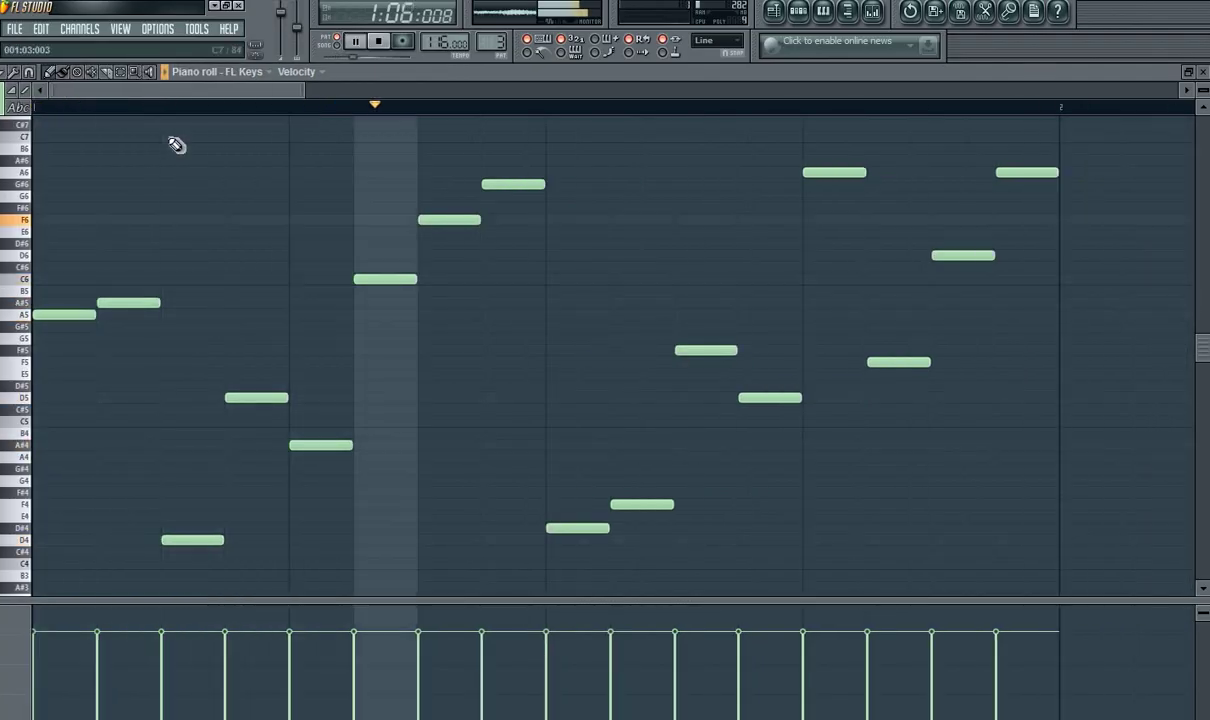
{"action": "key", "text": "space"}
- Bring up the step sequencer, open the randomizer for the FL Keys channel's steps and start playback
{"action": "key", "text": "F6"}
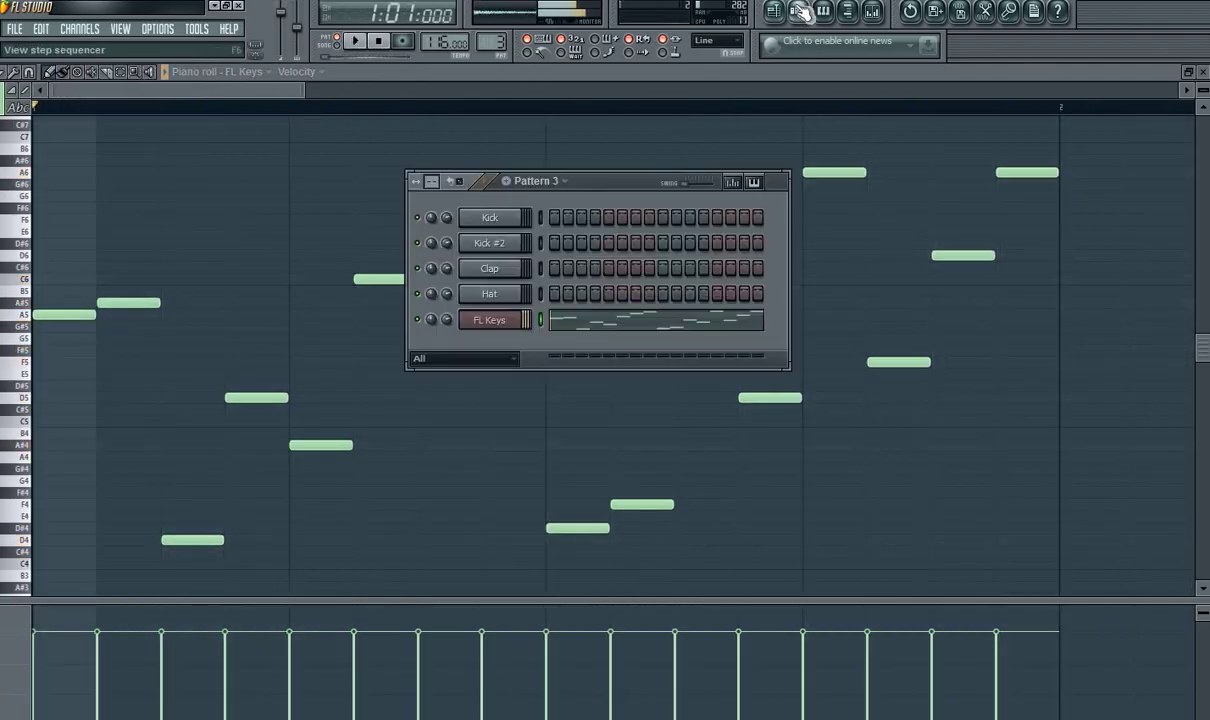
{"action": "left_click", "coordinate": [75, 29]}
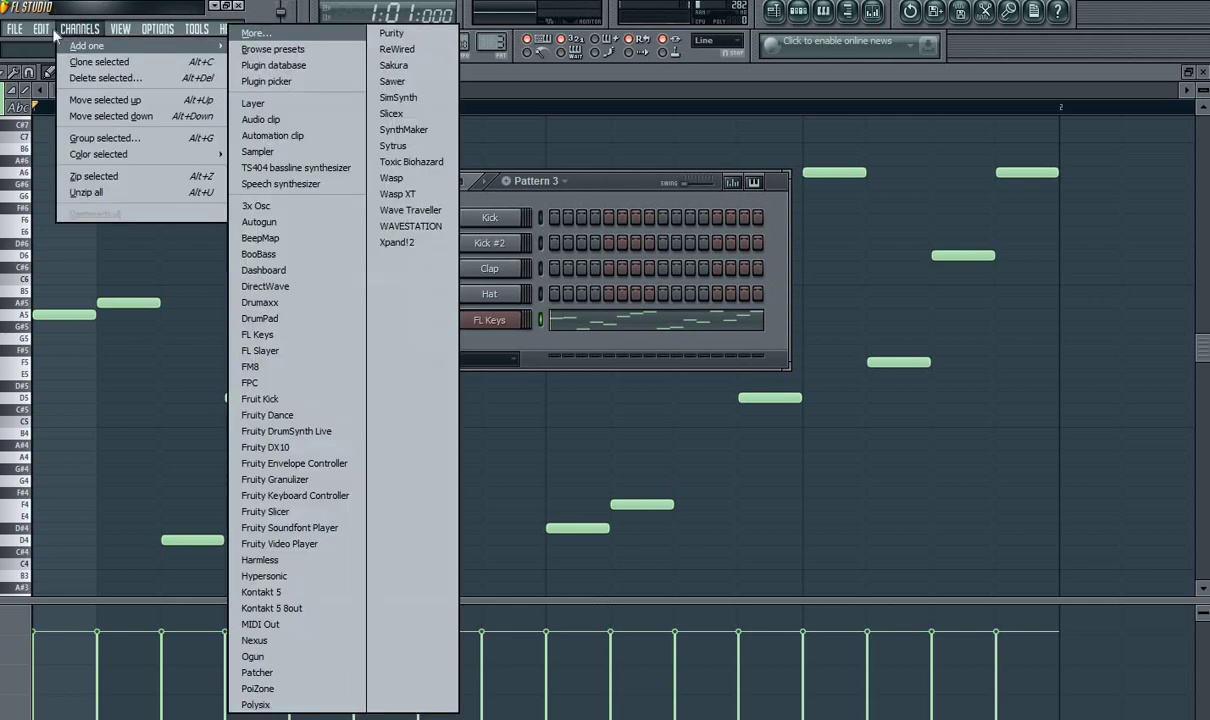
{"action": "mouse_move", "coordinate": [41, 29]}
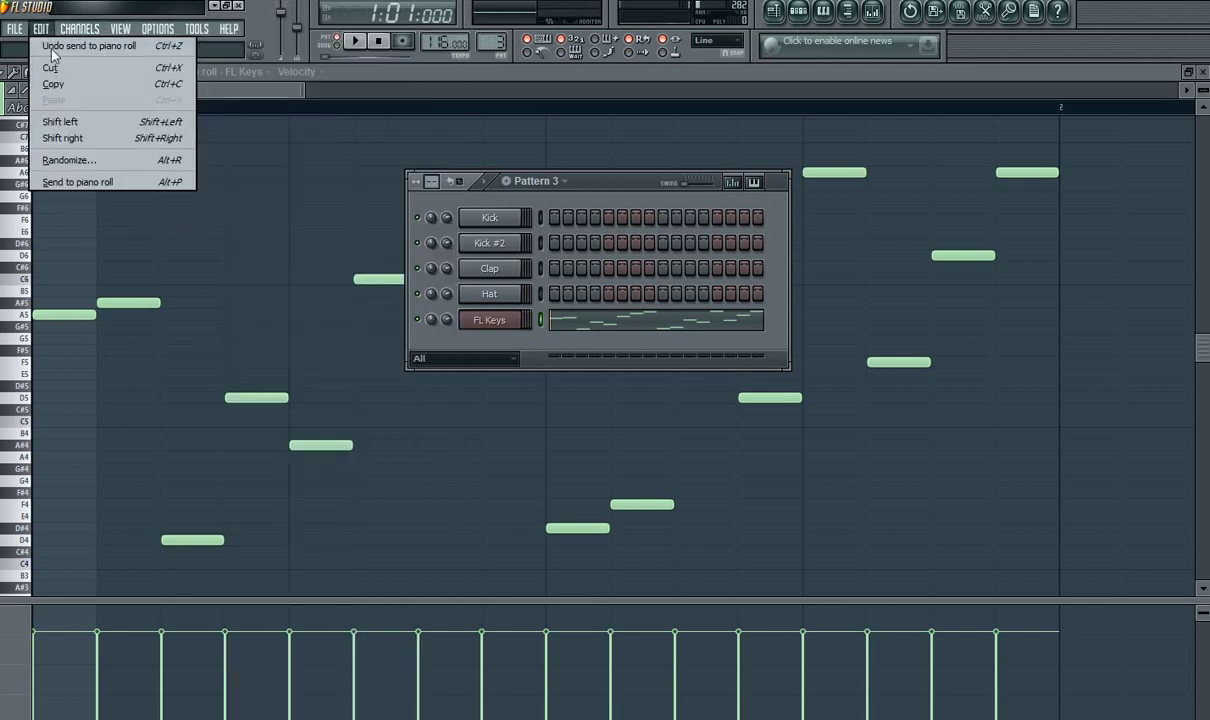
{"action": "left_click", "coordinate": [80, 158]}
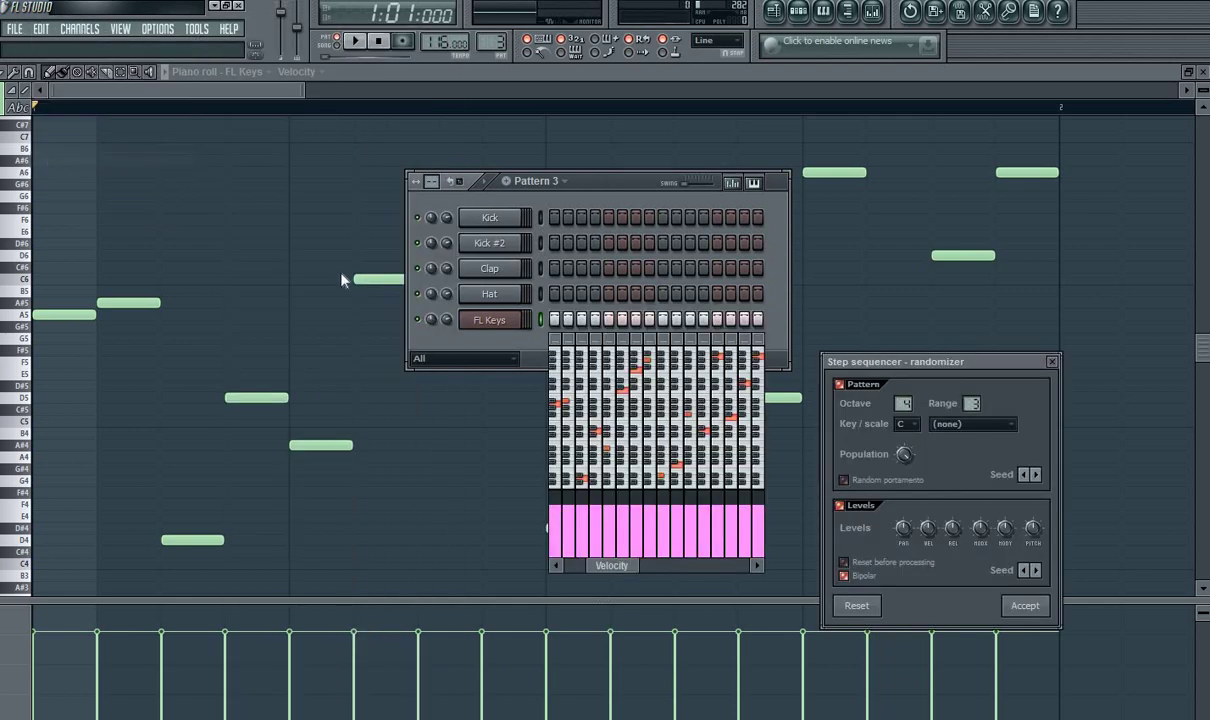
{"action": "left_click", "coordinate": [1035, 476]}
{"action": "left_click", "coordinate": [1038, 484]}
{"action": "key", "text": "space"}
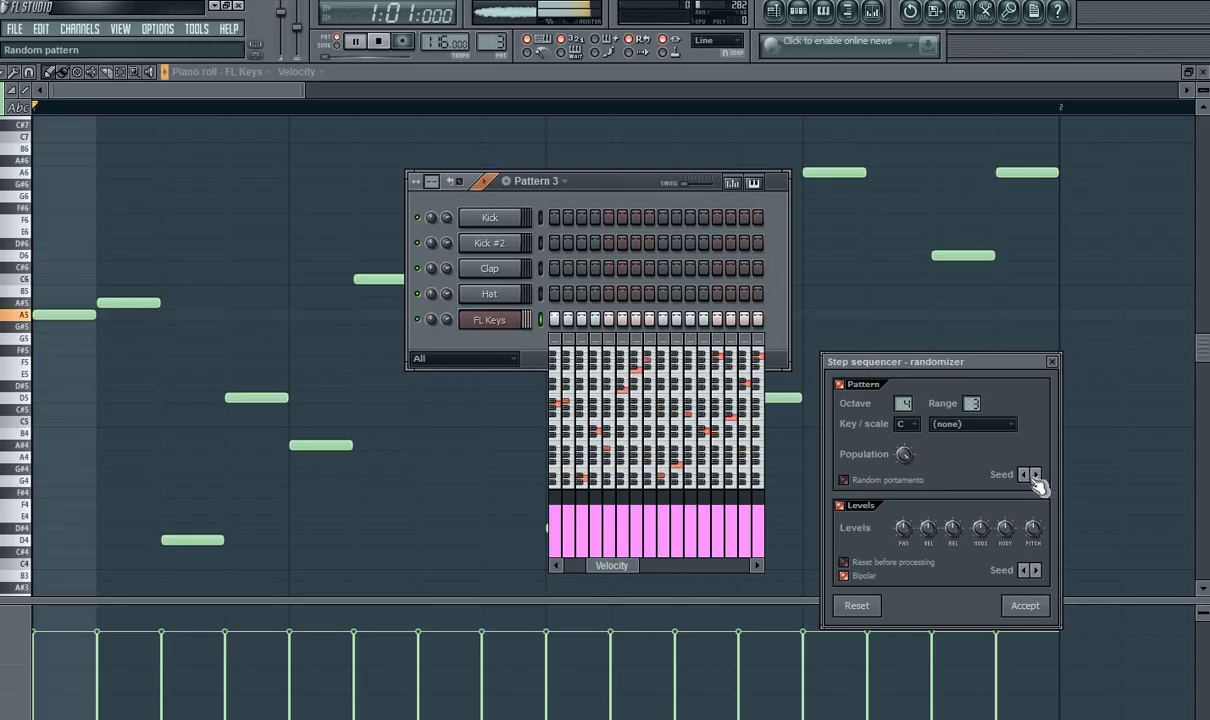
- Cycle through further random pattern seeds for FL Keys during playback, stopping and accepting the last generated pattern
{"action": "left_click", "coordinate": [1038, 484]}
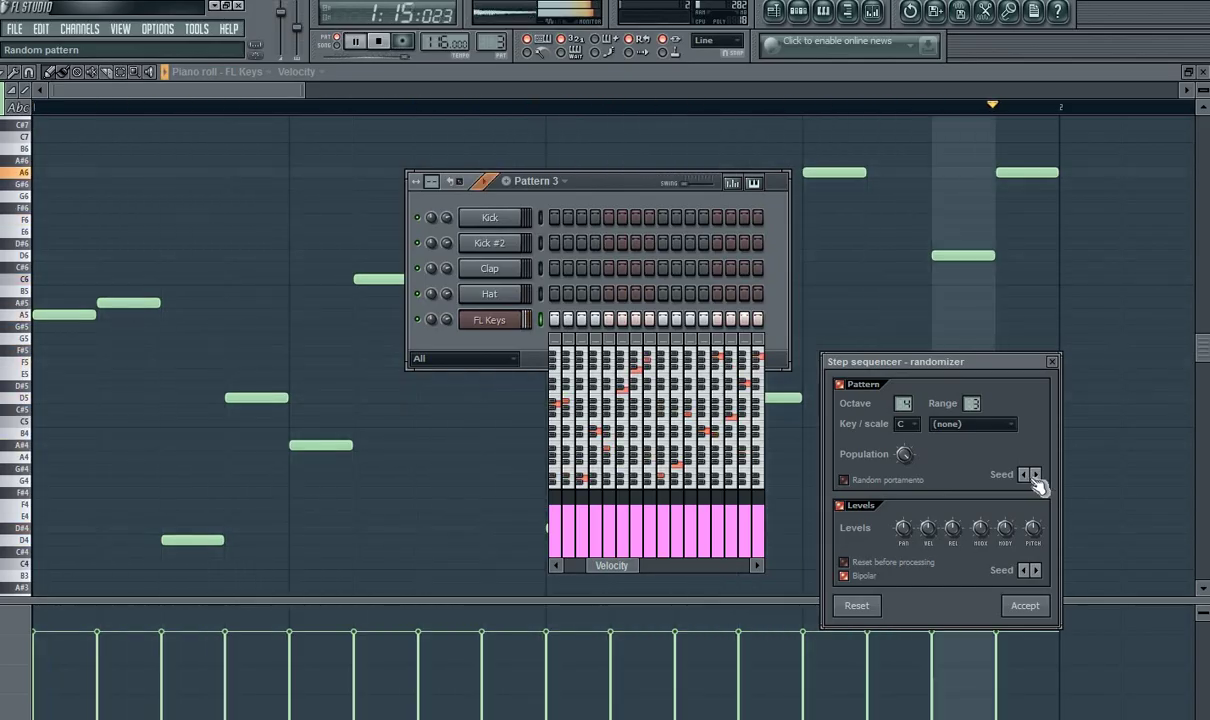
{"action": "left_click", "coordinate": [1038, 484]}
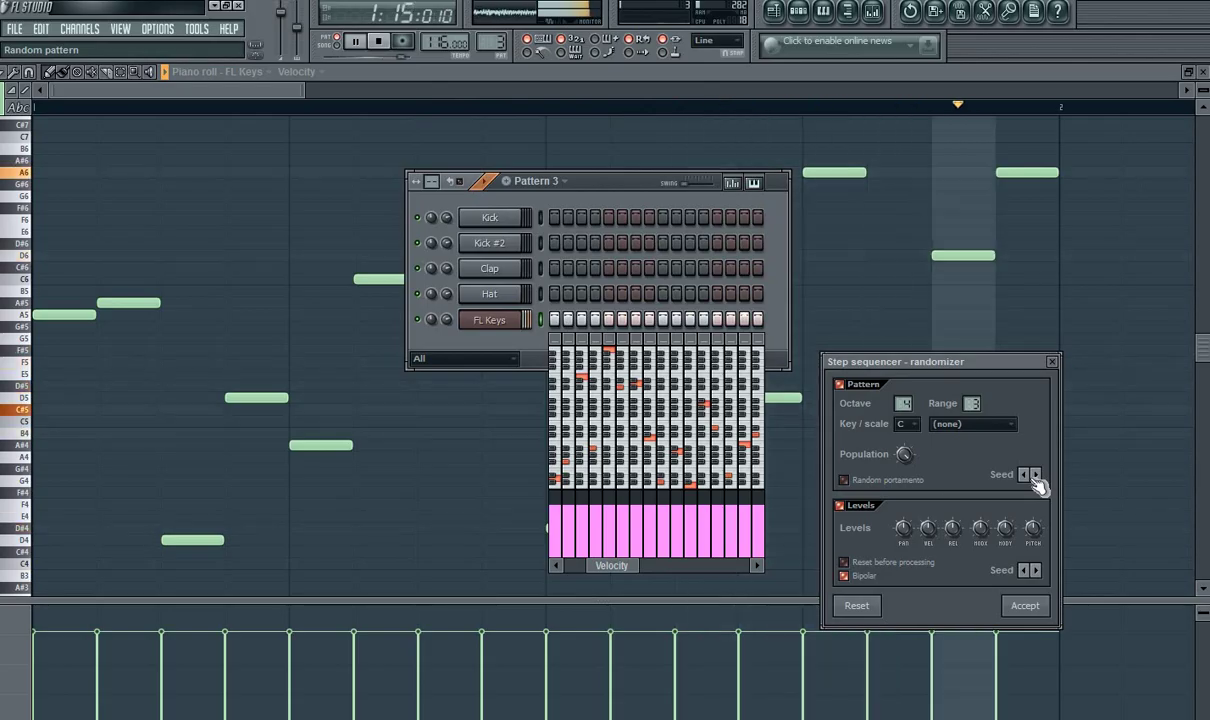
{"action": "left_click", "coordinate": [1038, 484]}
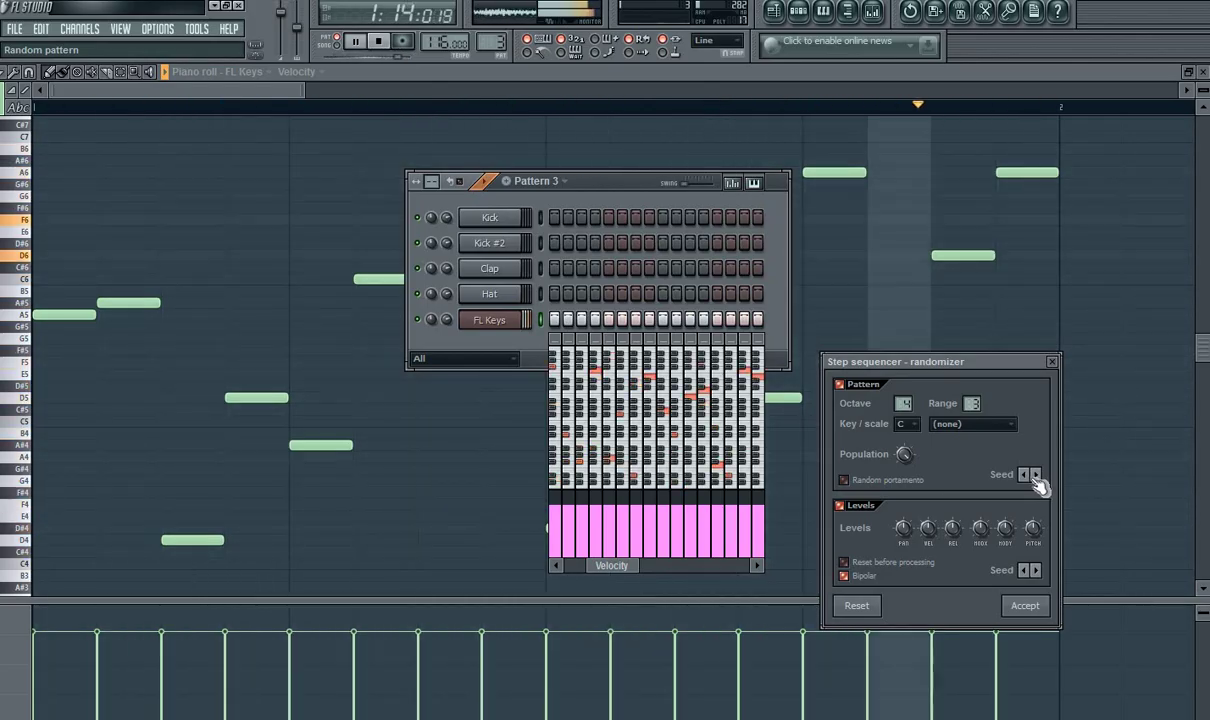
{"action": "left_click", "coordinate": [1038, 484]}
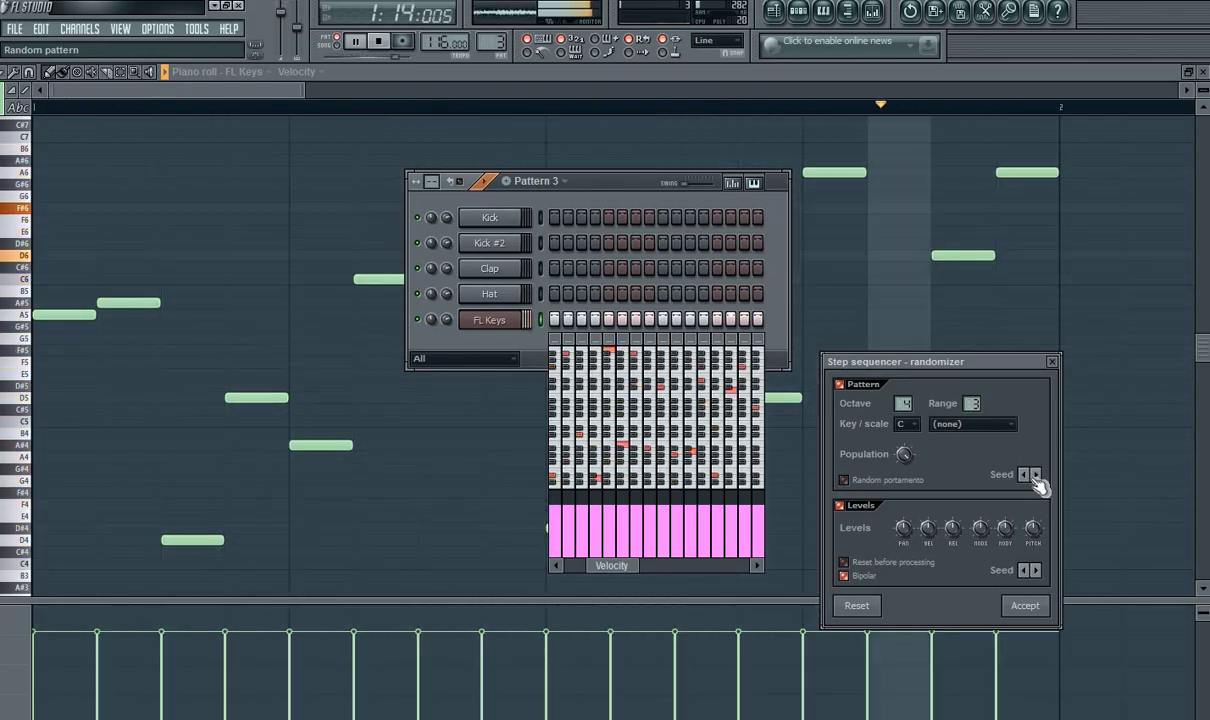
{"action": "left_click", "coordinate": [1038, 484]}
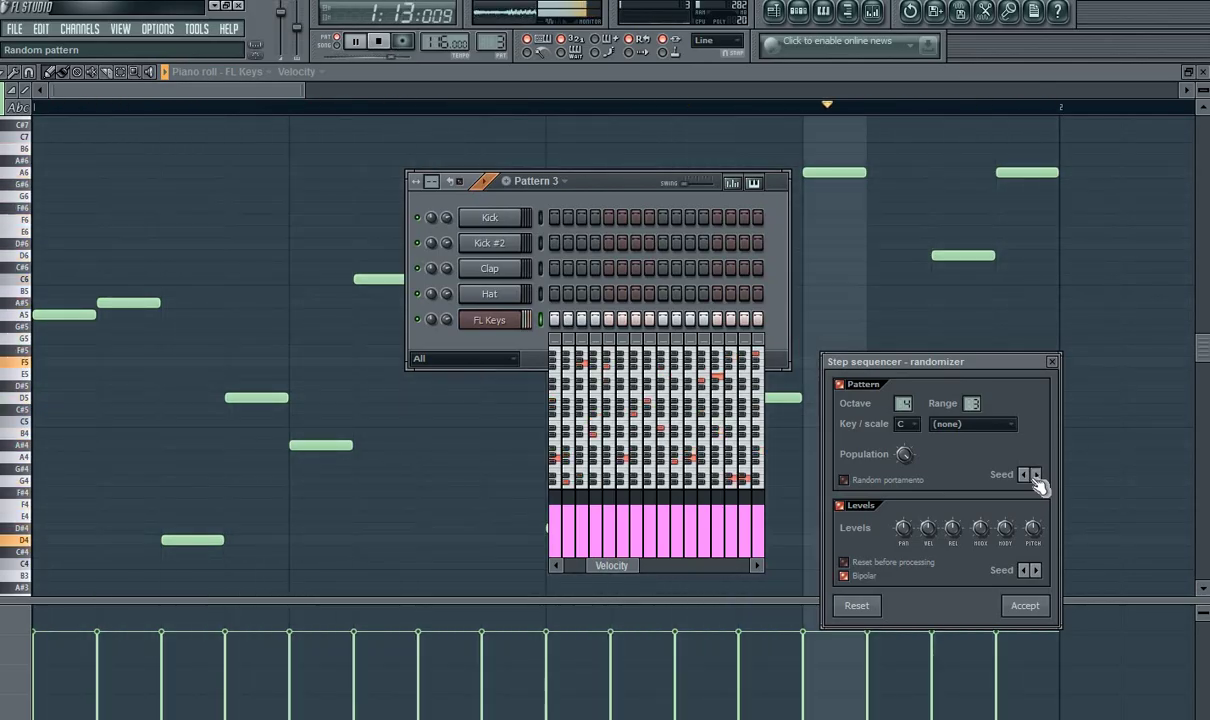
{"action": "left_click", "coordinate": [1038, 484]}
{"action": "left_click", "coordinate": [1038, 484]}
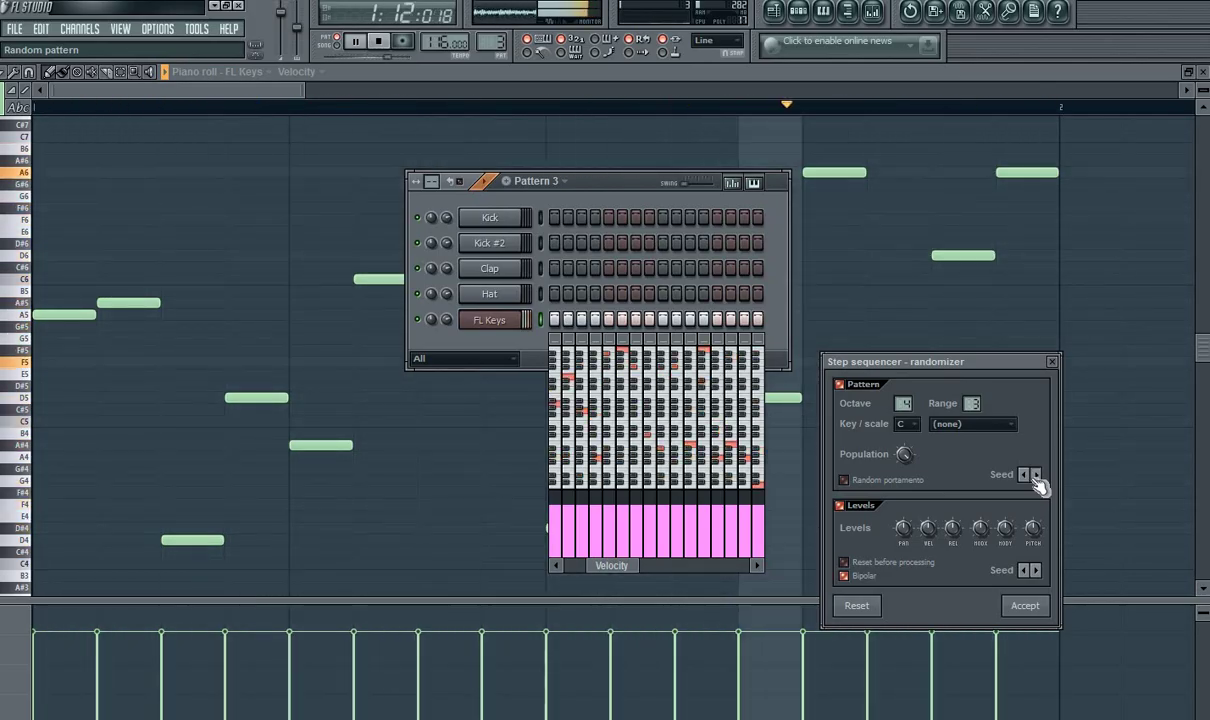
{"action": "key", "text": "space"}
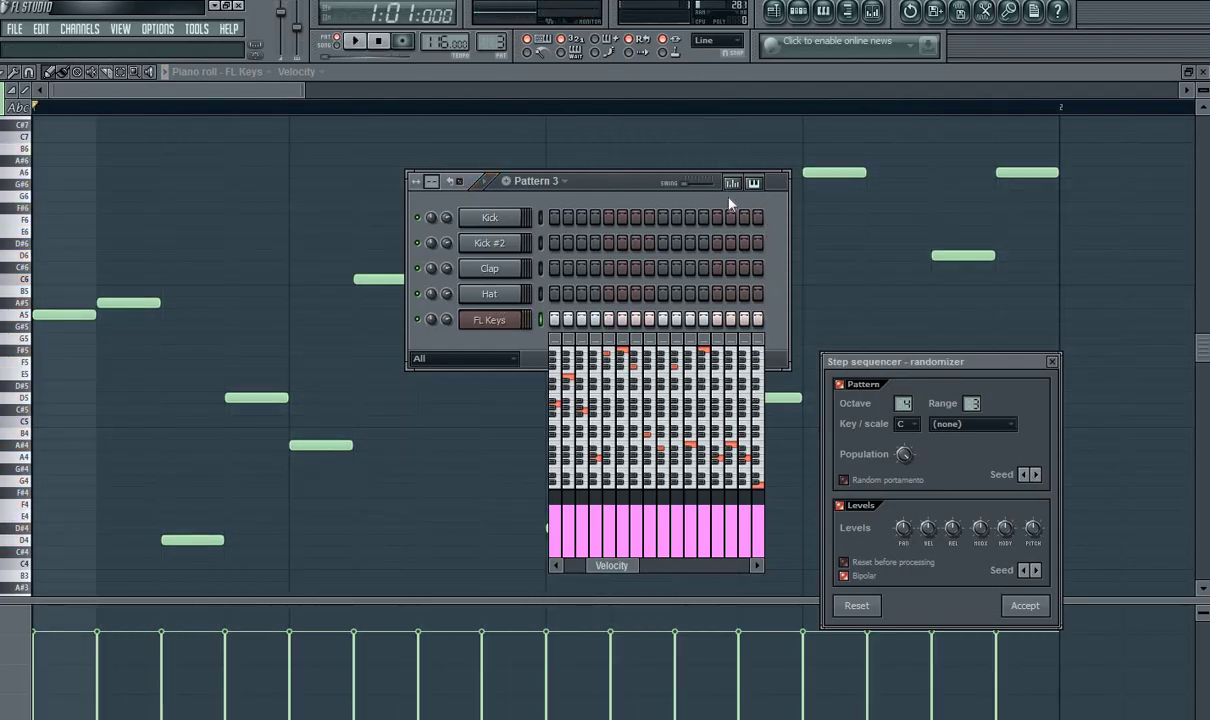
{"action": "left_click", "coordinate": [1025, 605]}
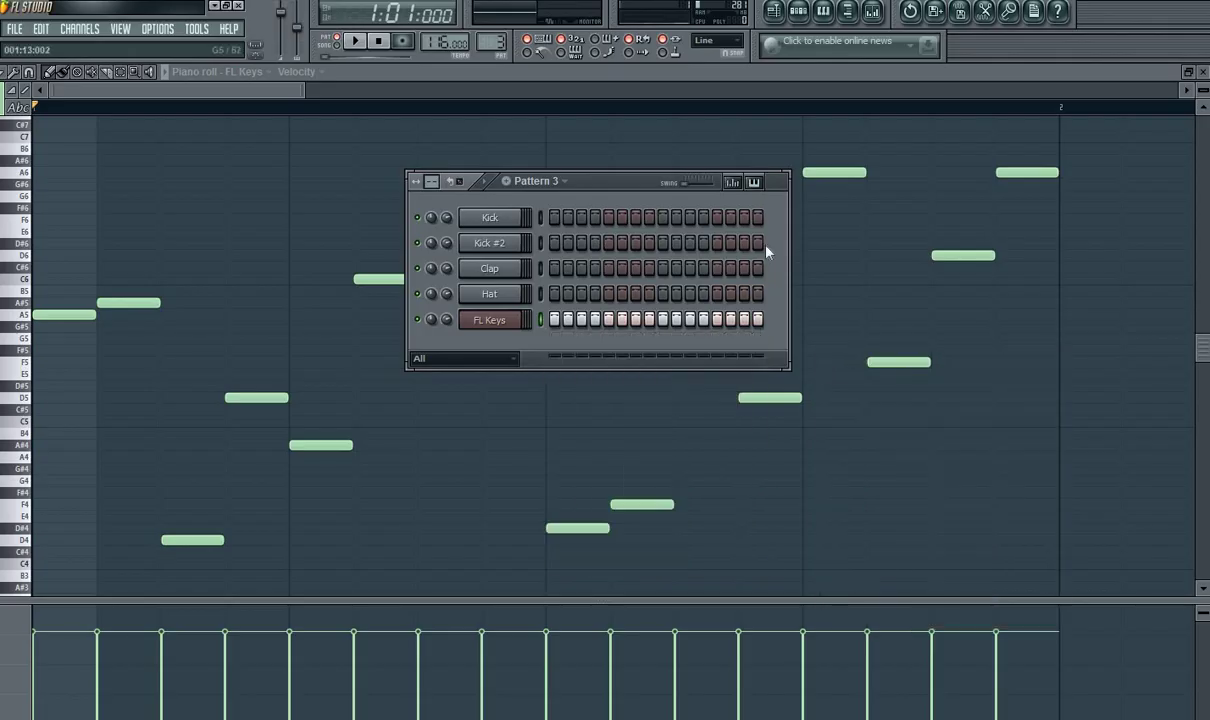
- View the FL Keys steps in the graph editor and the keyboard editor, and close both again
{"action": "left_click", "coordinate": [733, 184]}
{"action": "left_click", "coordinate": [733, 184]}
{"action": "left_click", "coordinate": [754, 184]}
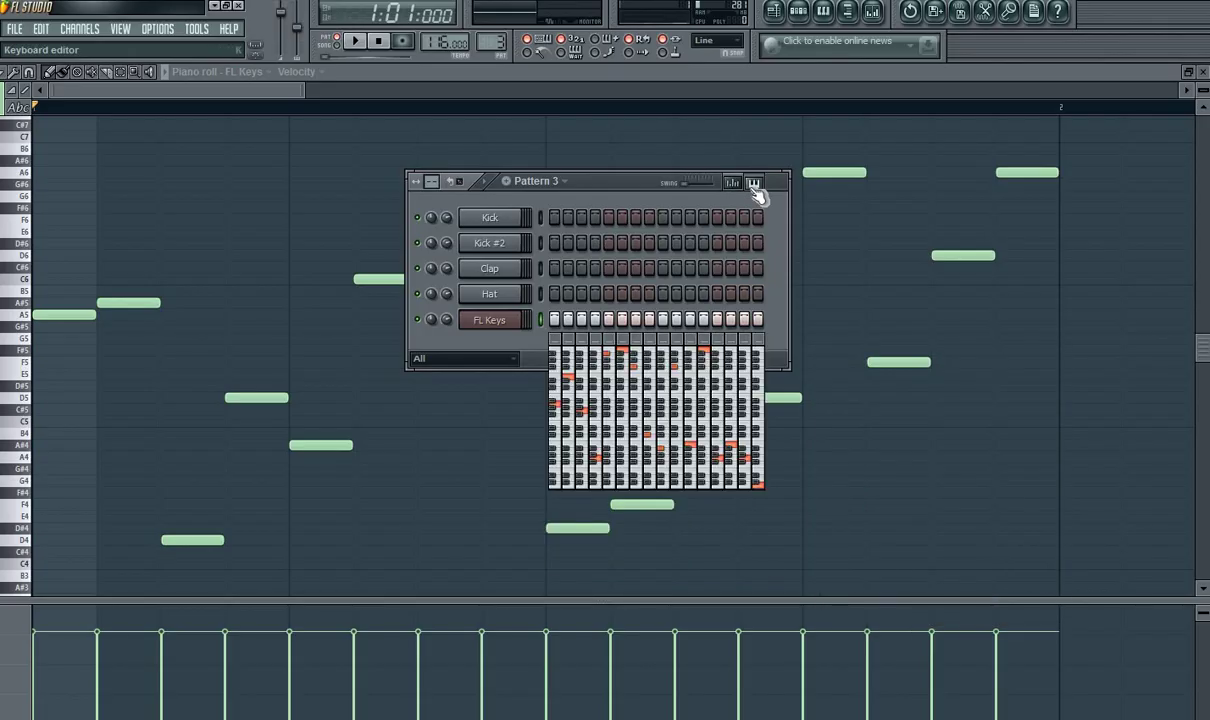
{"action": "left_click", "coordinate": [754, 184]}
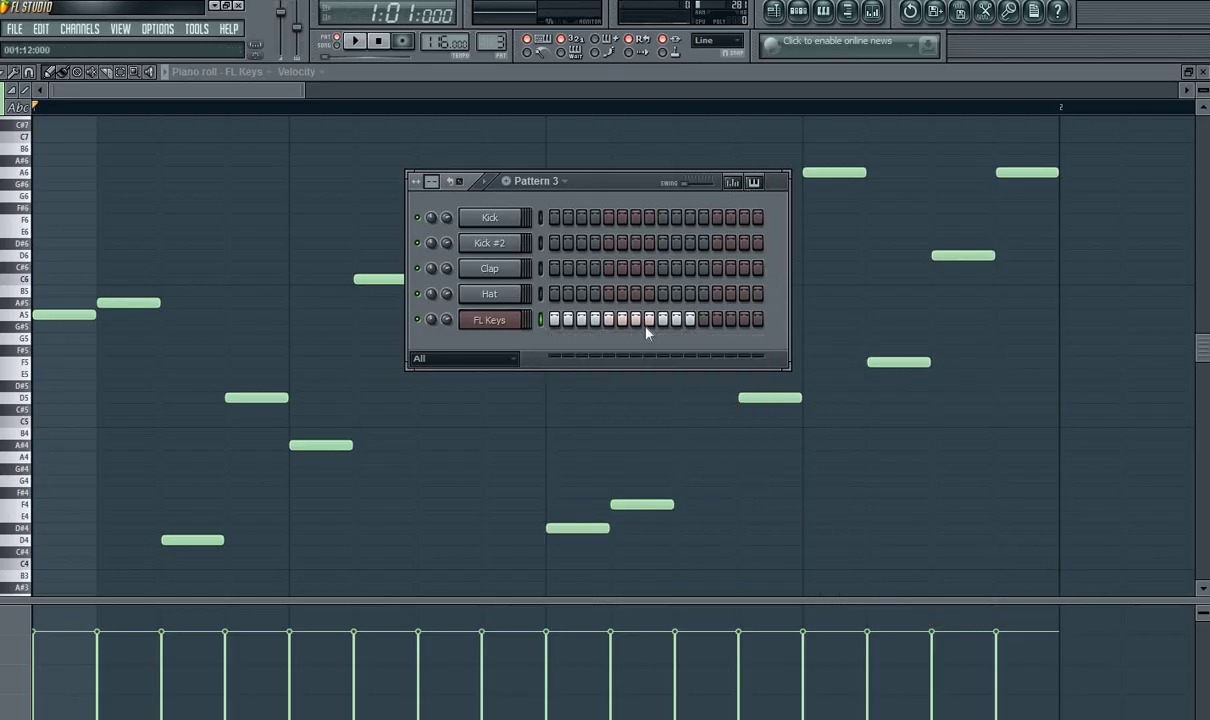
- Clear the FL Keys steps and switch the channel back to its piano roll notes during playback
{"action": "key", "text": "space"}
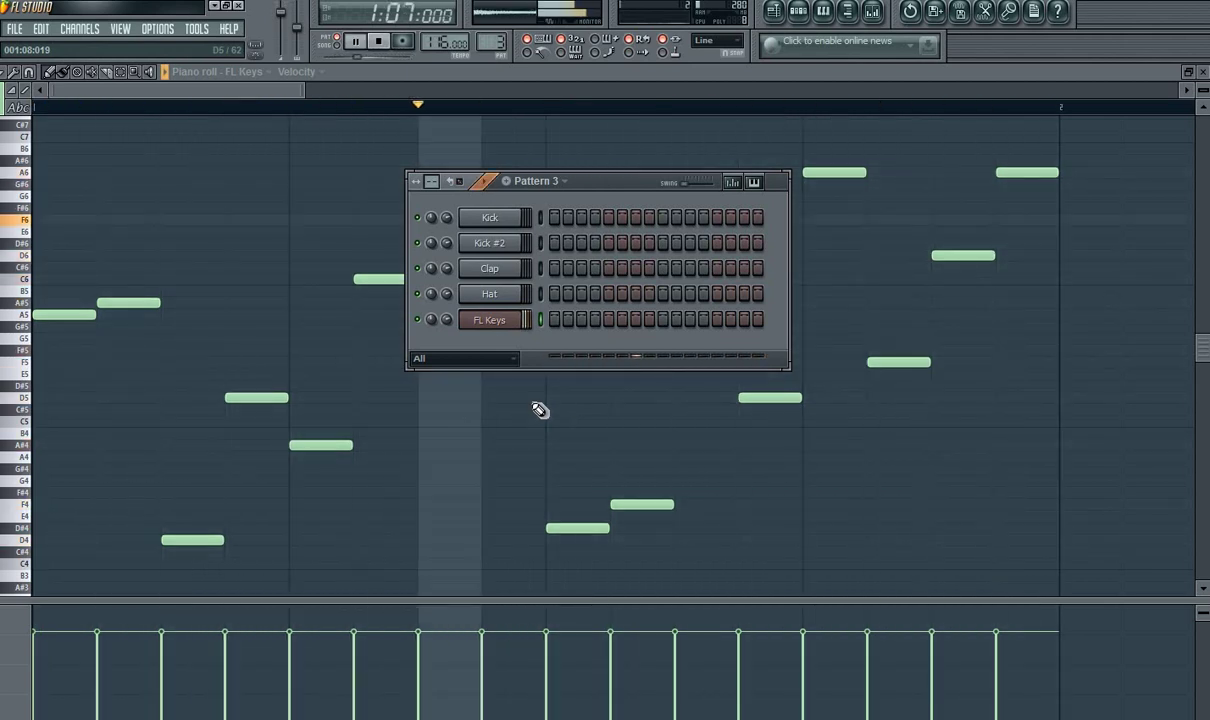
{"action": "right_click", "coordinate": [522, 319]}
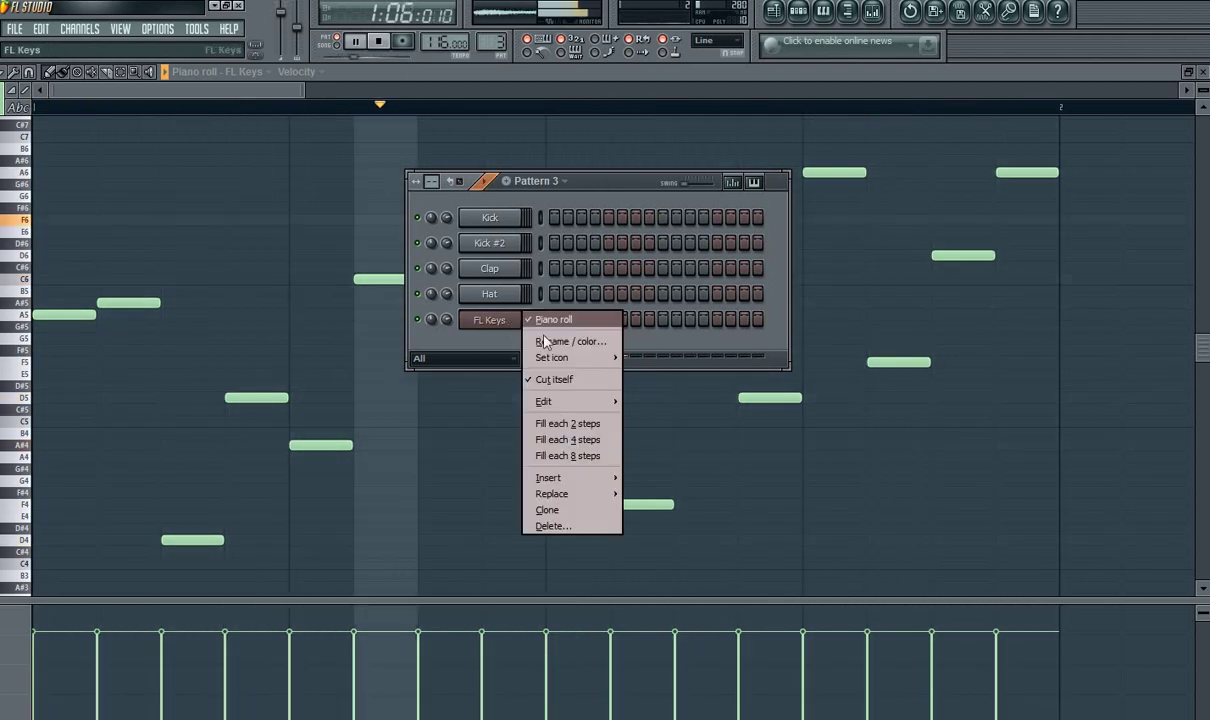
{"action": "left_click", "coordinate": [535, 321]}
{"action": "right_click", "coordinate": [534, 322]}
{"action": "left_click", "coordinate": [553, 327]}
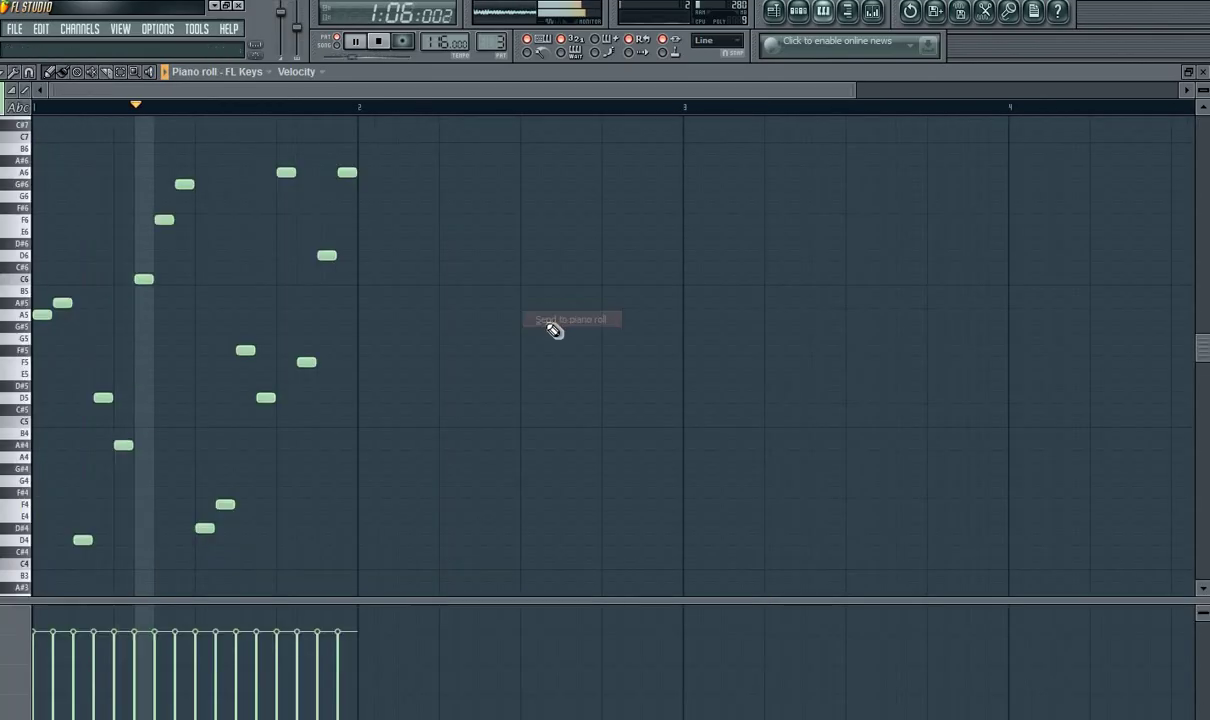
{"action": "left_click", "coordinate": [800, 14]}
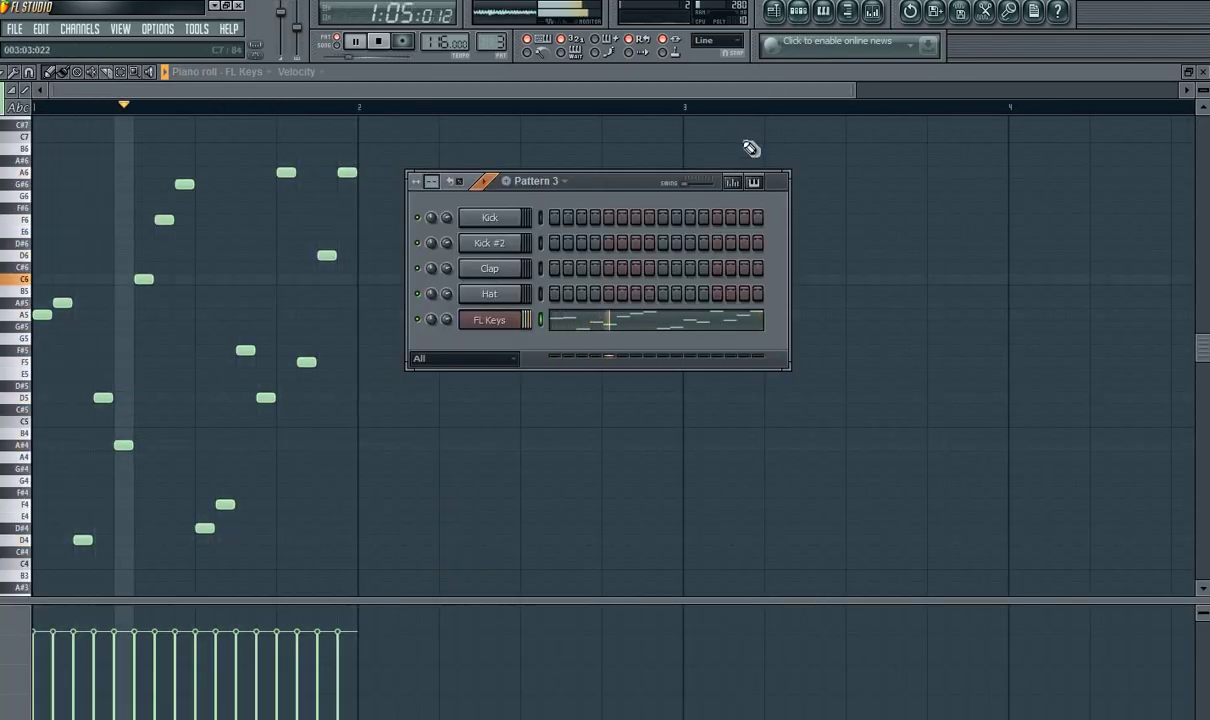
- Lower the project tempo to 92 BPM and play back the FL Keys notes at that speed
{"action": "key", "text": "space"}
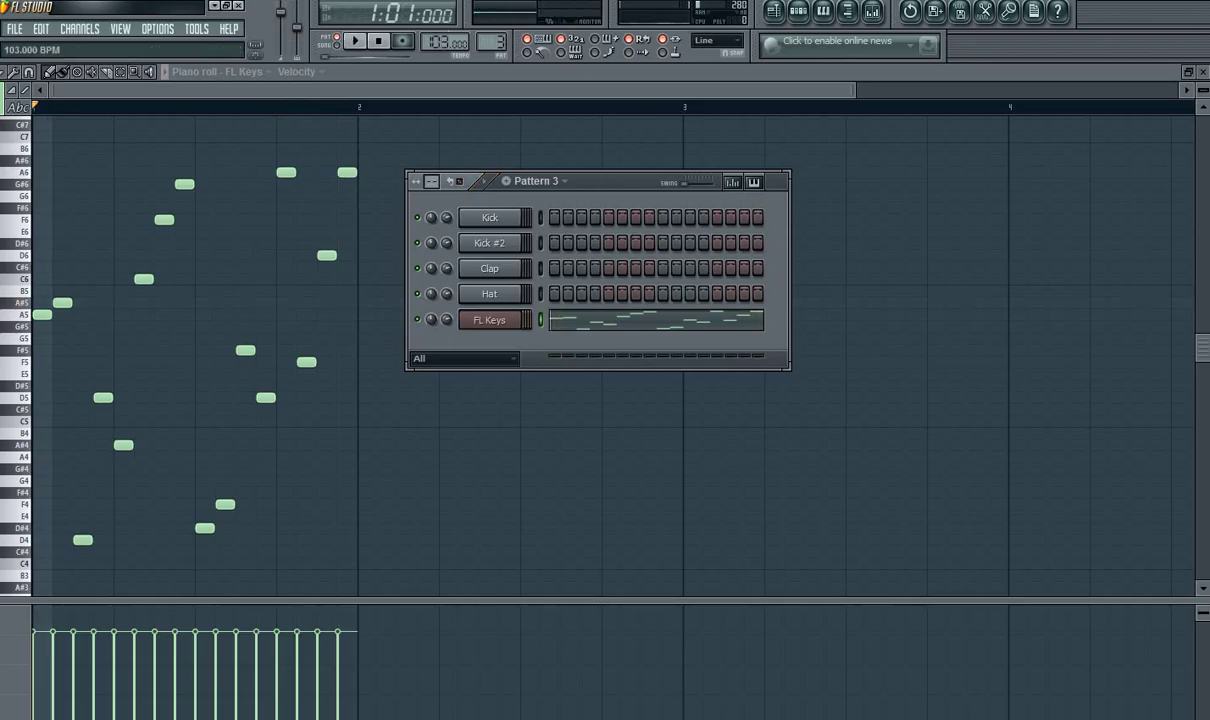
{"action": "key", "text": "space"}
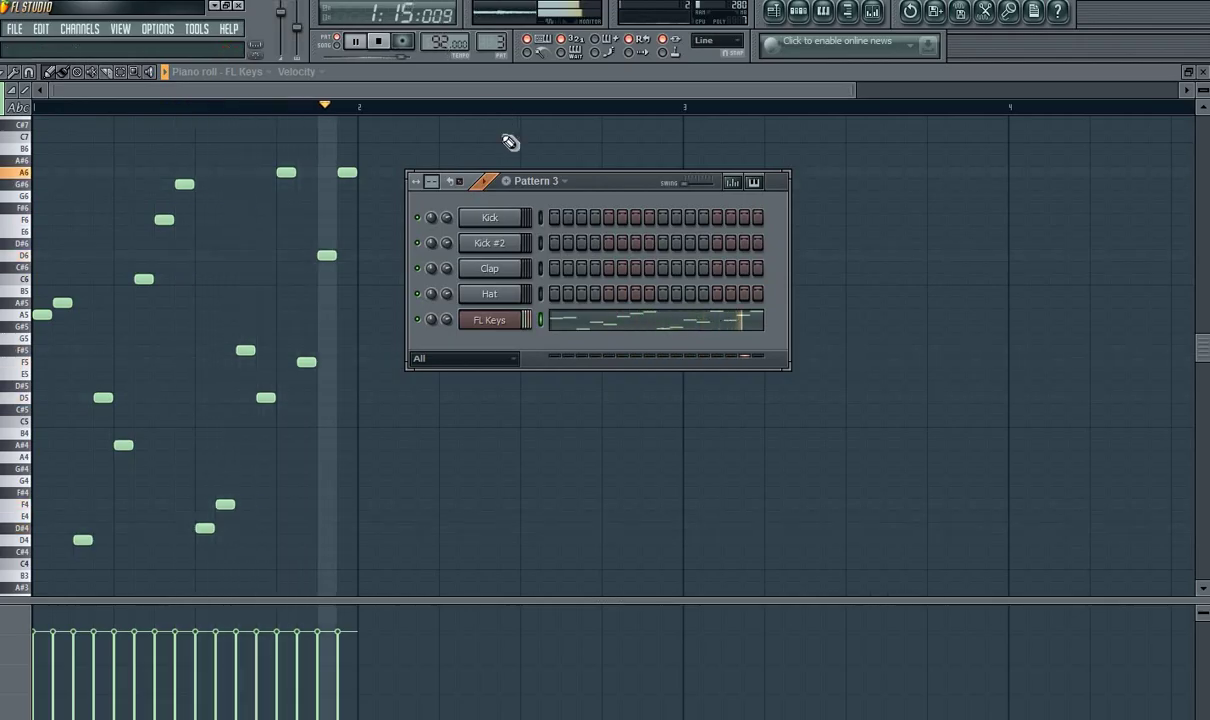
{"action": "key", "text": "space"}
- Replace the FL Keys channel's instrument with Nexus, keeping its piano roll notes
{"action": "right_click", "coordinate": [497, 326]}
{"action": "mouse_move", "coordinate": [560, 493]}
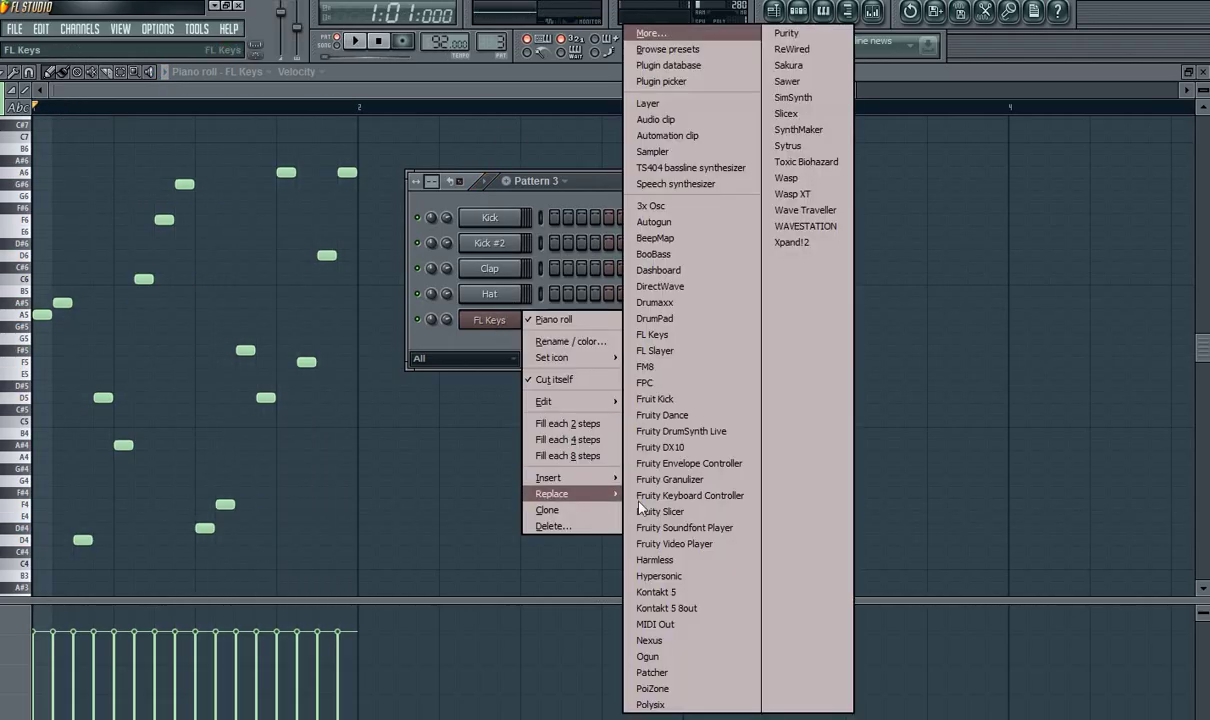
{"action": "left_click", "coordinate": [708, 640]}
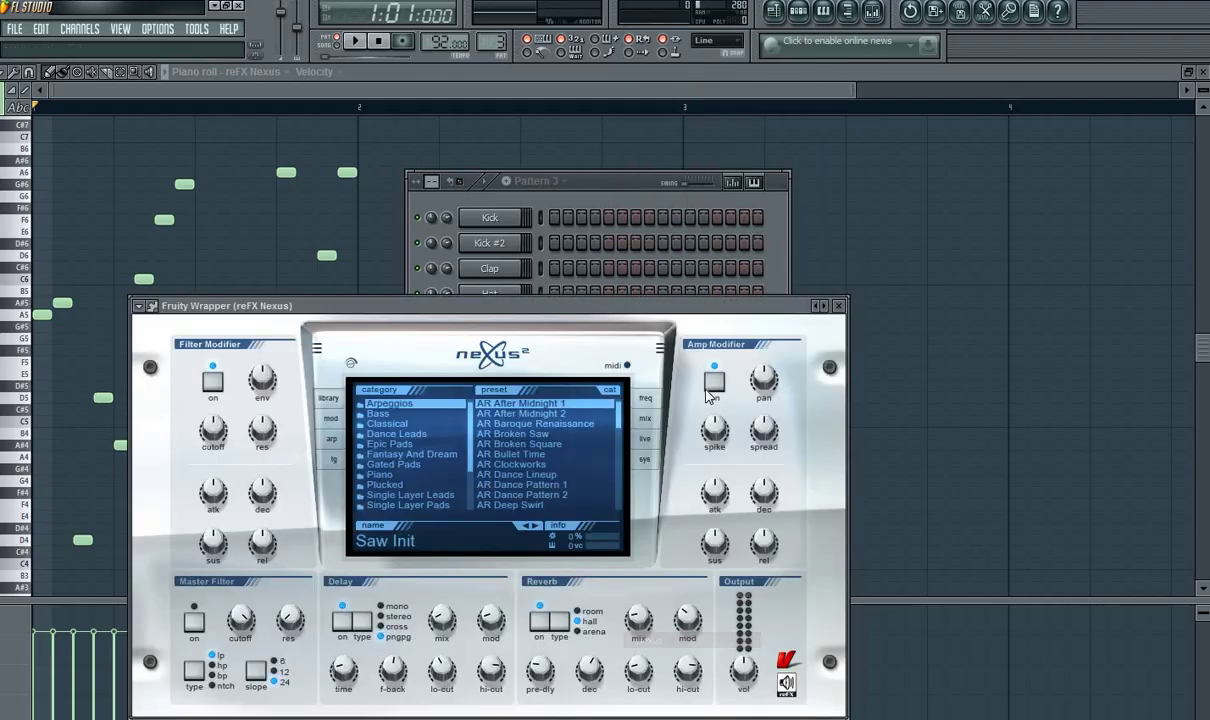
- Audition the Nexus arpeggio presets AR Bullet Time, AR Dance Lineup and AR Deep Swirl with the piano roll notes
{"action": "left_click", "coordinate": [575, 454]}
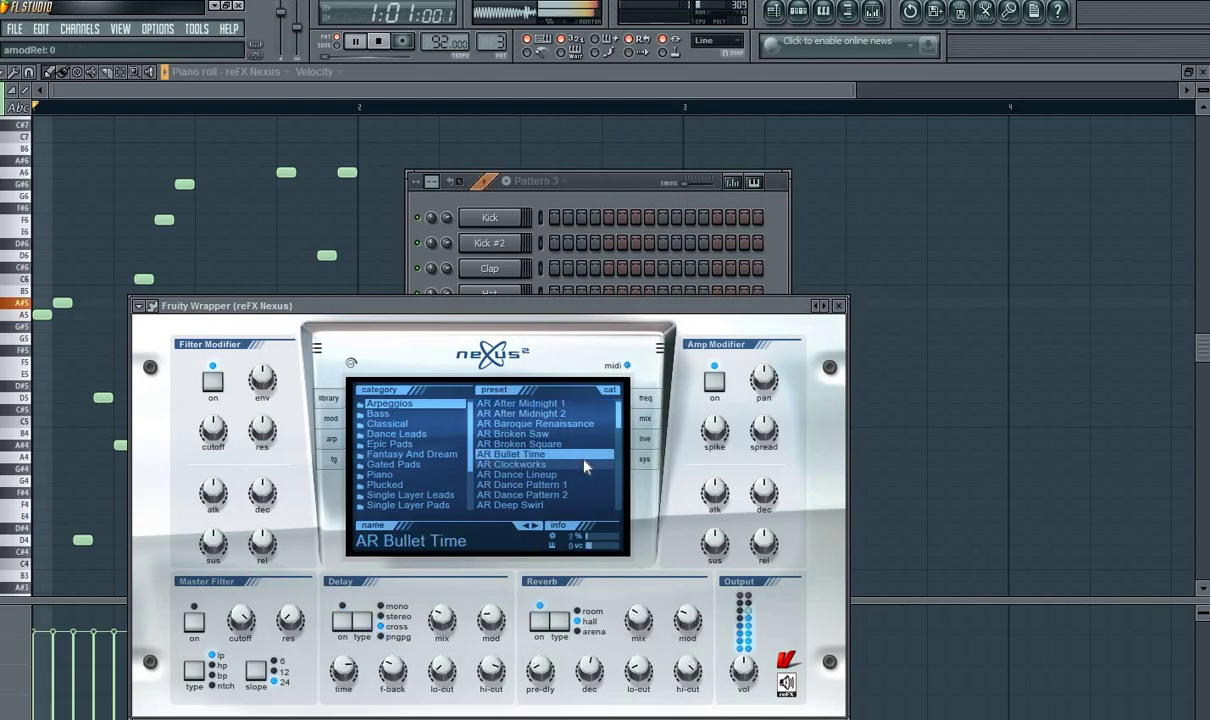
{"action": "left_click", "coordinate": [575, 475]}
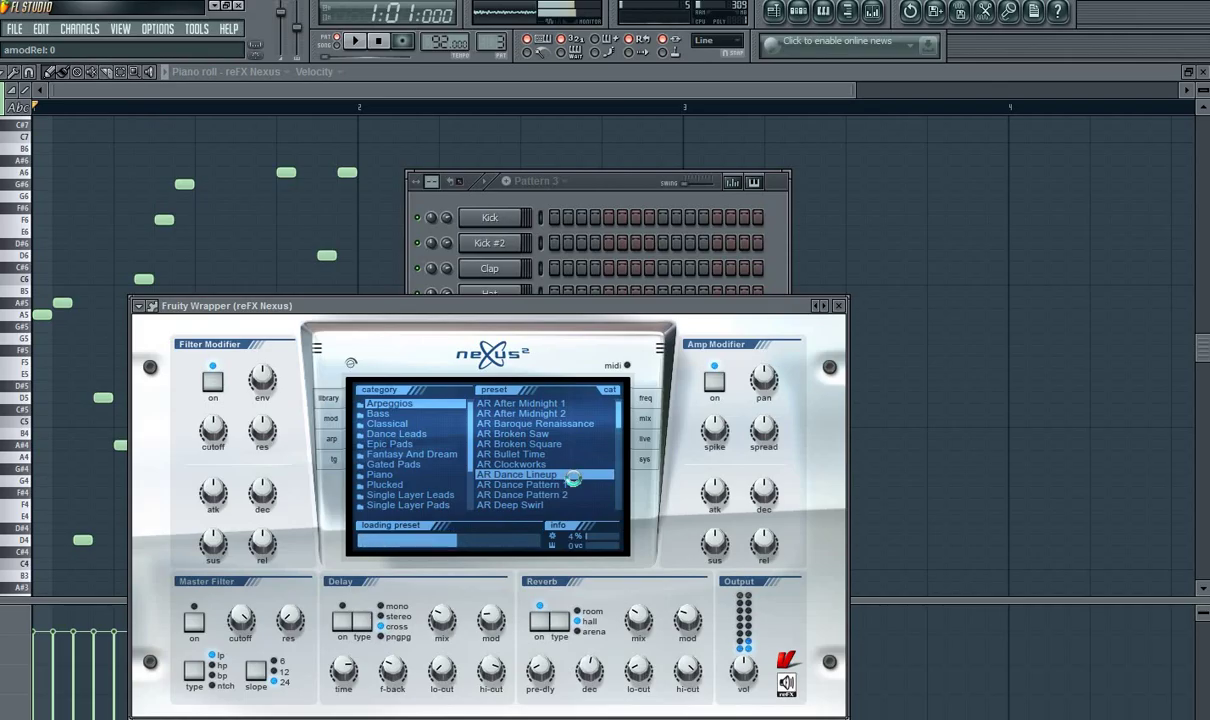
{"action": "key", "text": "space"}
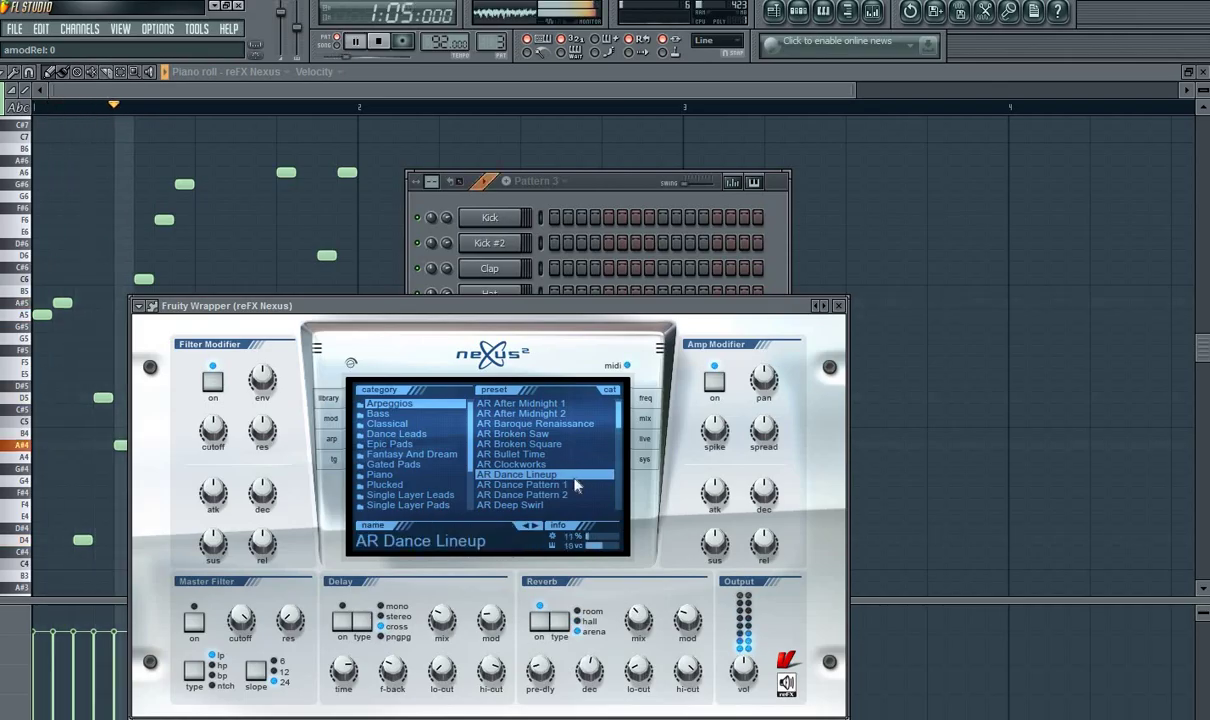
{"action": "left_click", "coordinate": [578, 505]}
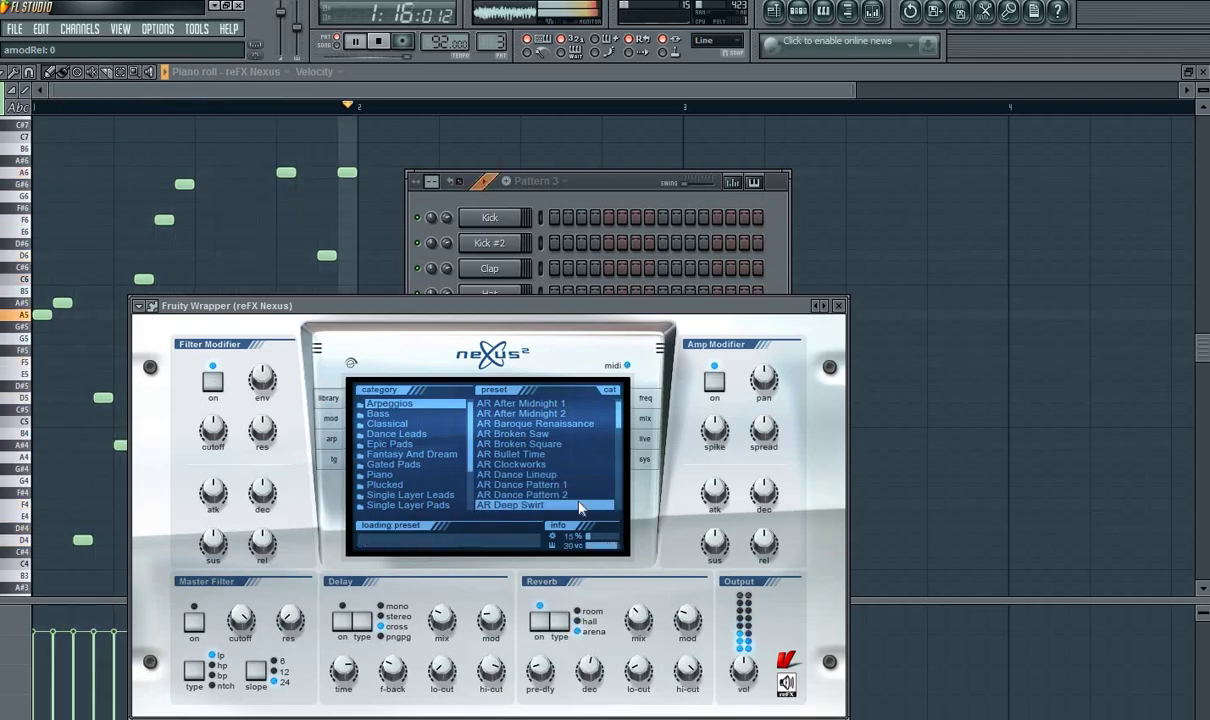
- Audition the Epic Pads presets PD Bellizee and PD Chillin Bells, stop playback and close the Nexus plugin
{"action": "left_click", "coordinate": [400, 444]}
{"action": "left_click", "coordinate": [545, 455]}
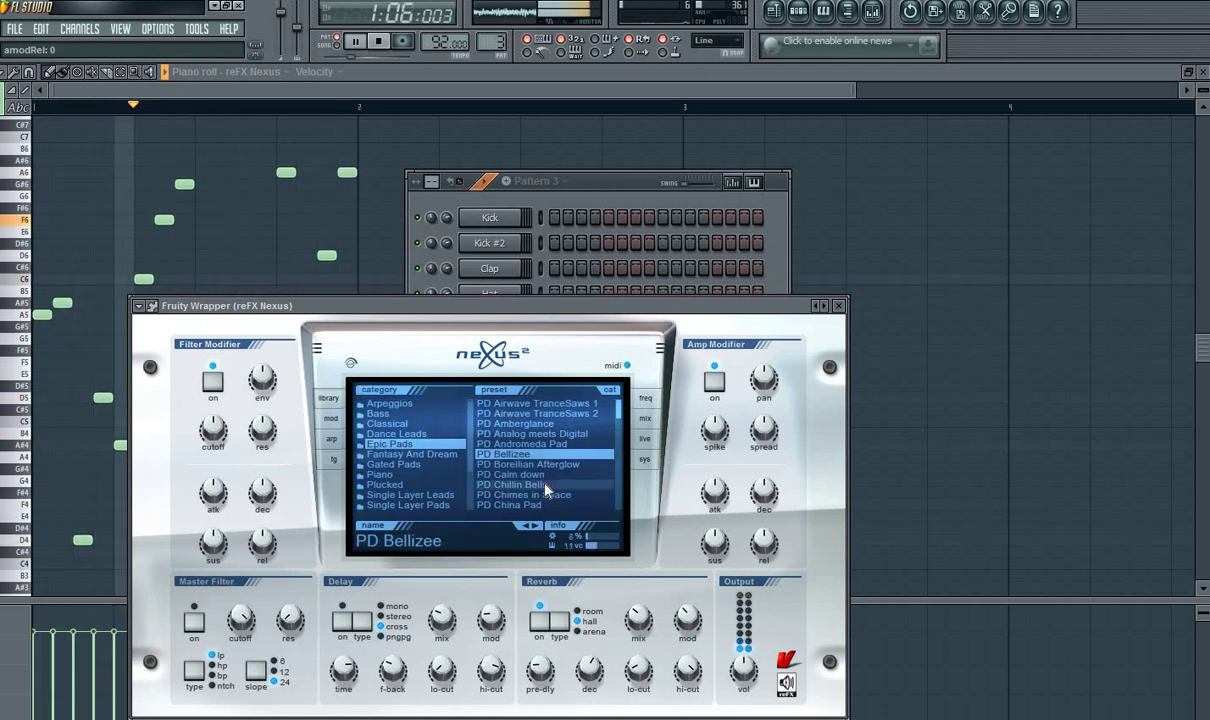
{"action": "left_click", "coordinate": [545, 485]}
{"action": "key", "text": "space"}
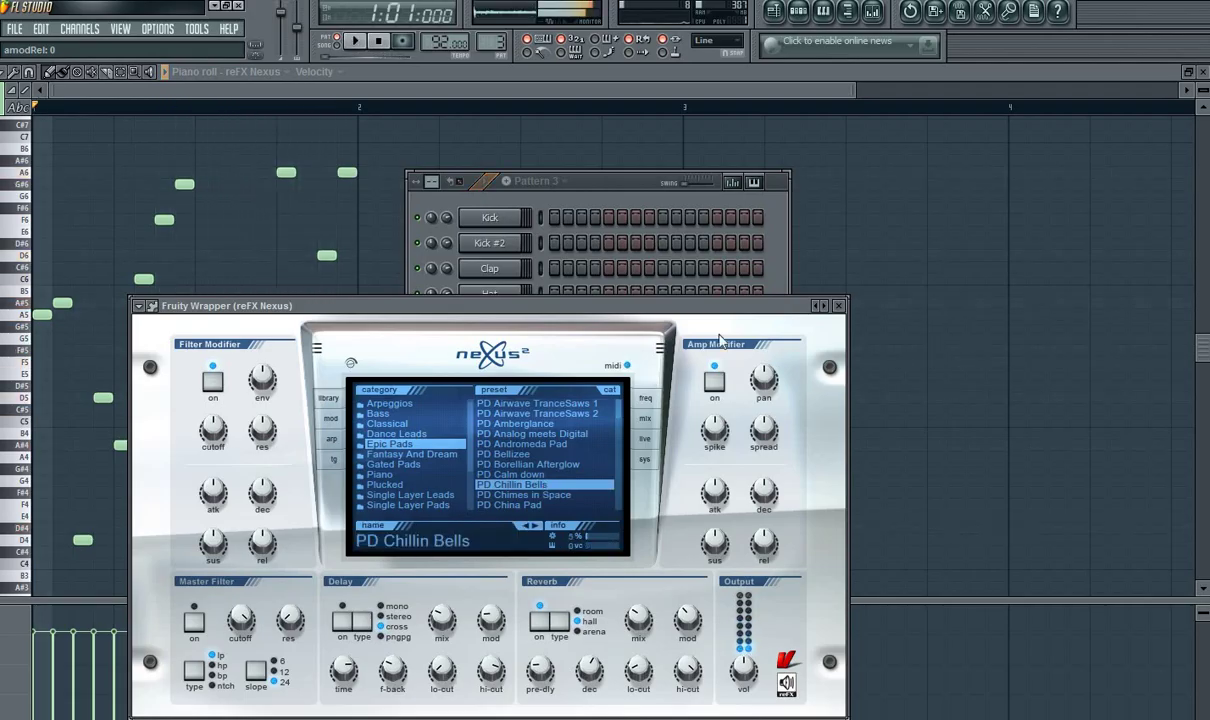
{"action": "left_click", "coordinate": [840, 307]}
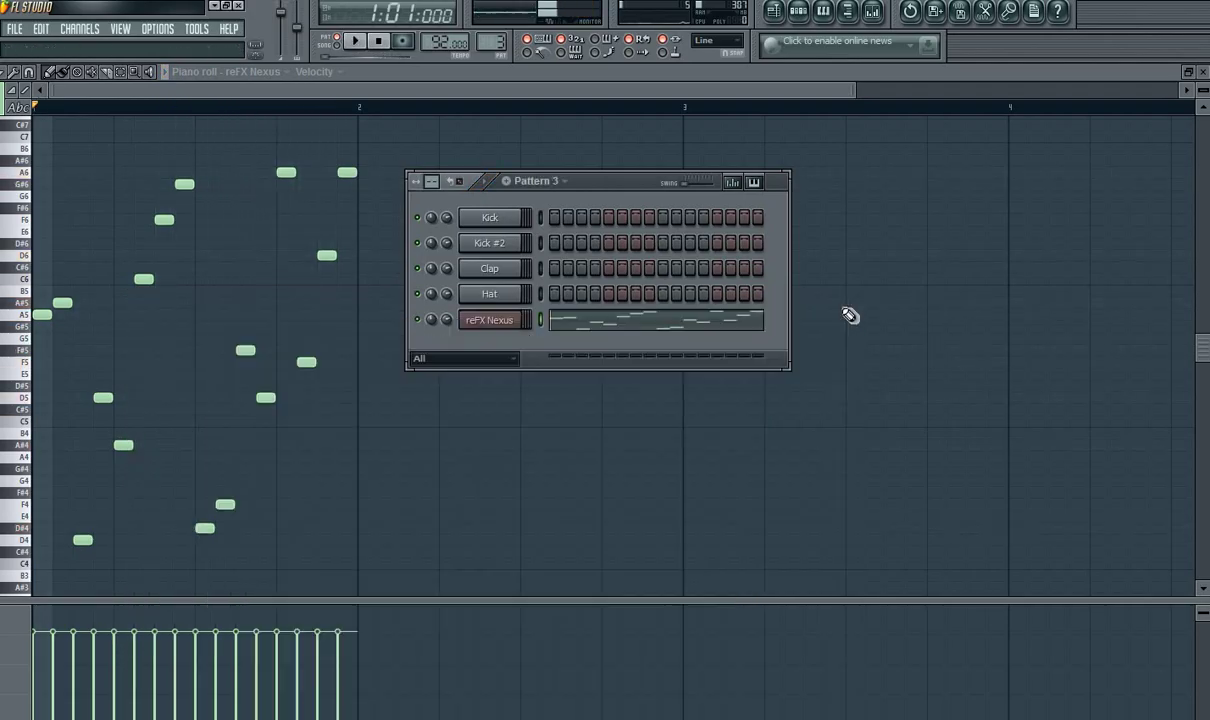
- Delete the reFX Nexus channel from Pattern 3 and confirm its removal
{"action": "right_click", "coordinate": [493, 317]}
{"action": "left_click", "coordinate": [587, 529]}
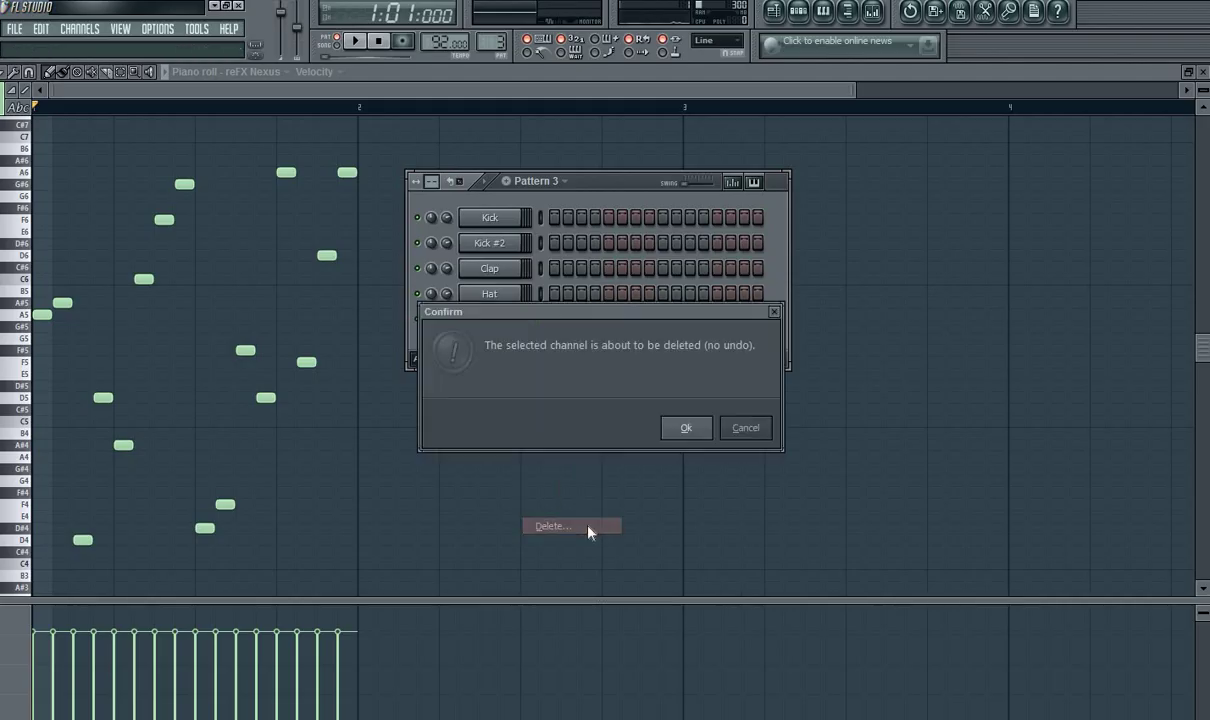
{"action": "left_click", "coordinate": [686, 430]}
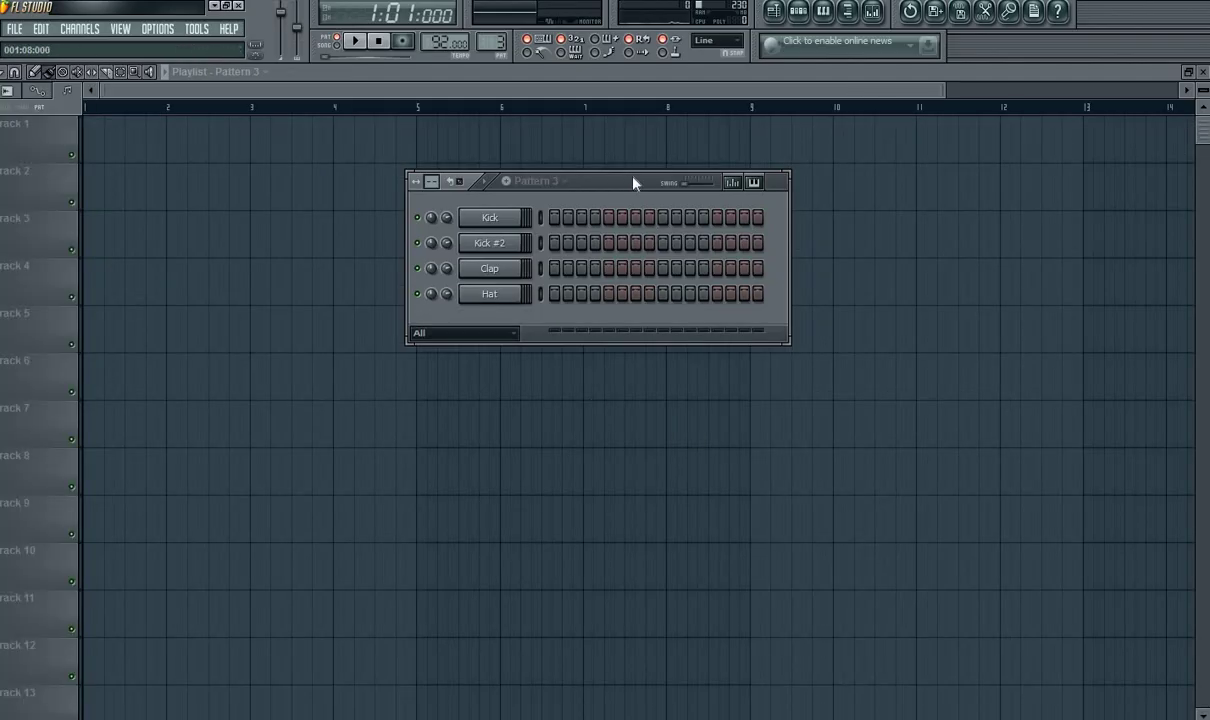
{"action": "left_click_drag", "start_coordinate": [633, 183], "coordinate": [674, 178]}
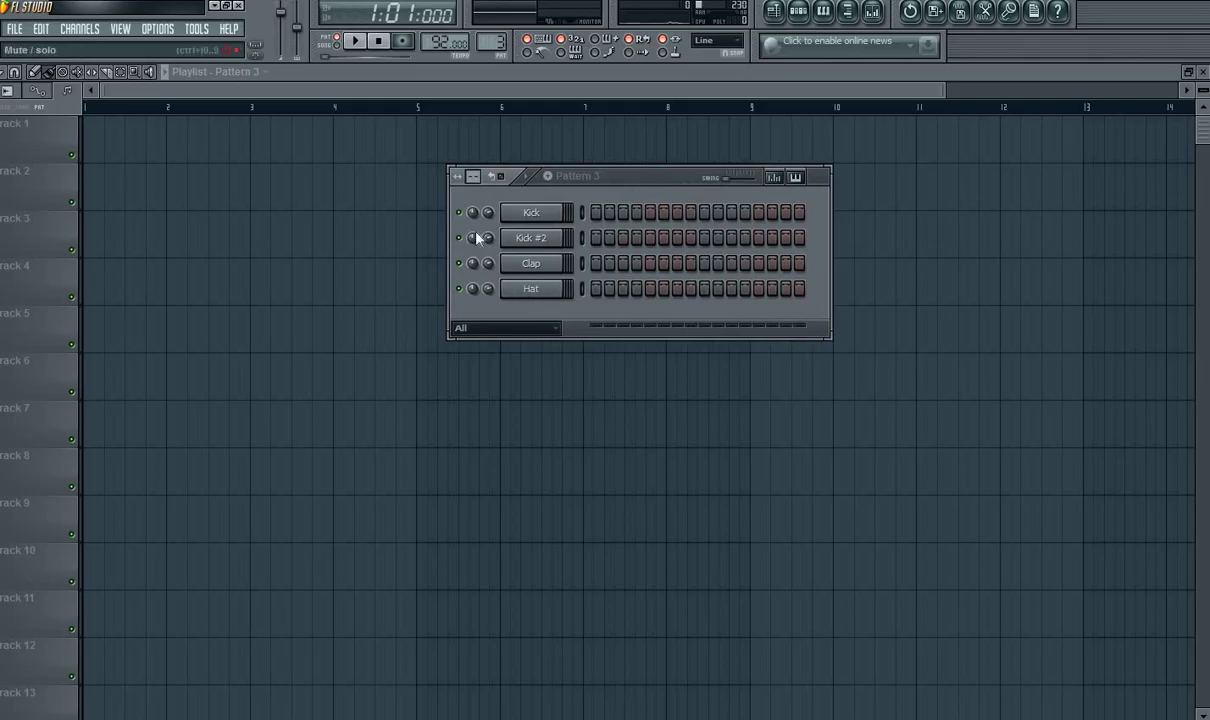
{"action": "left_click_drag", "start_coordinate": [673, 185], "coordinate": [590, 255]}
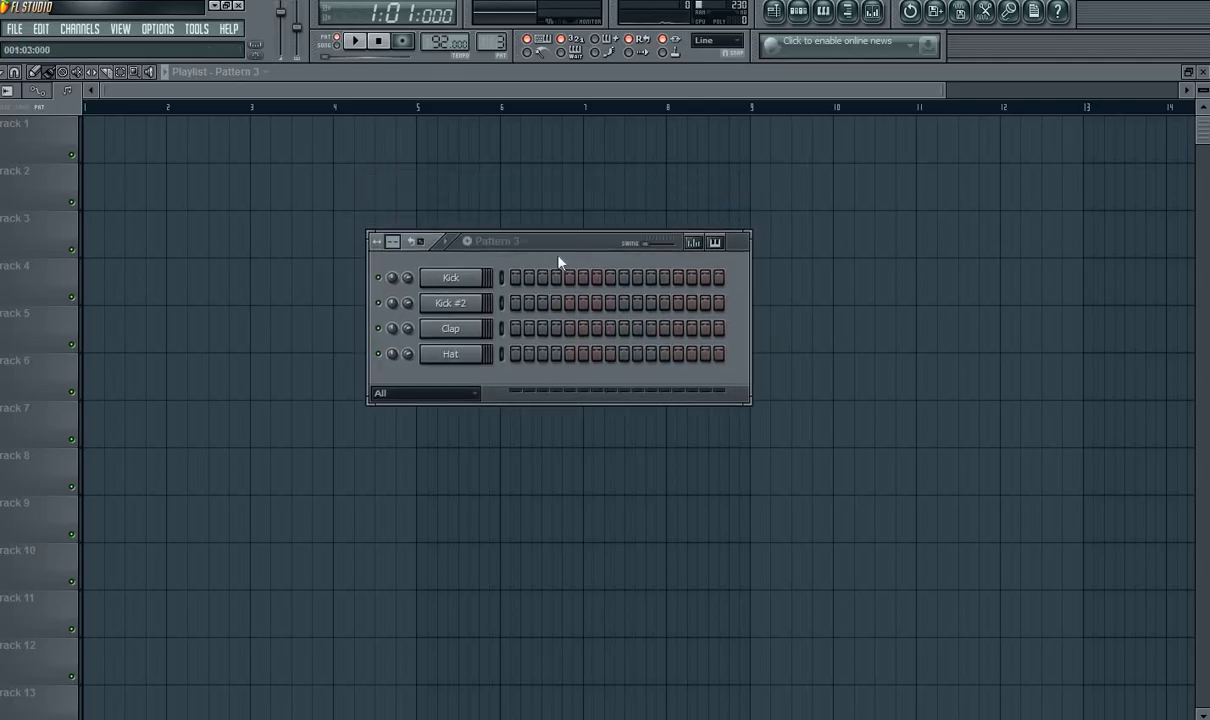
{"action": "left_click_drag", "start_coordinate": [567, 246], "coordinate": [461, 174]}
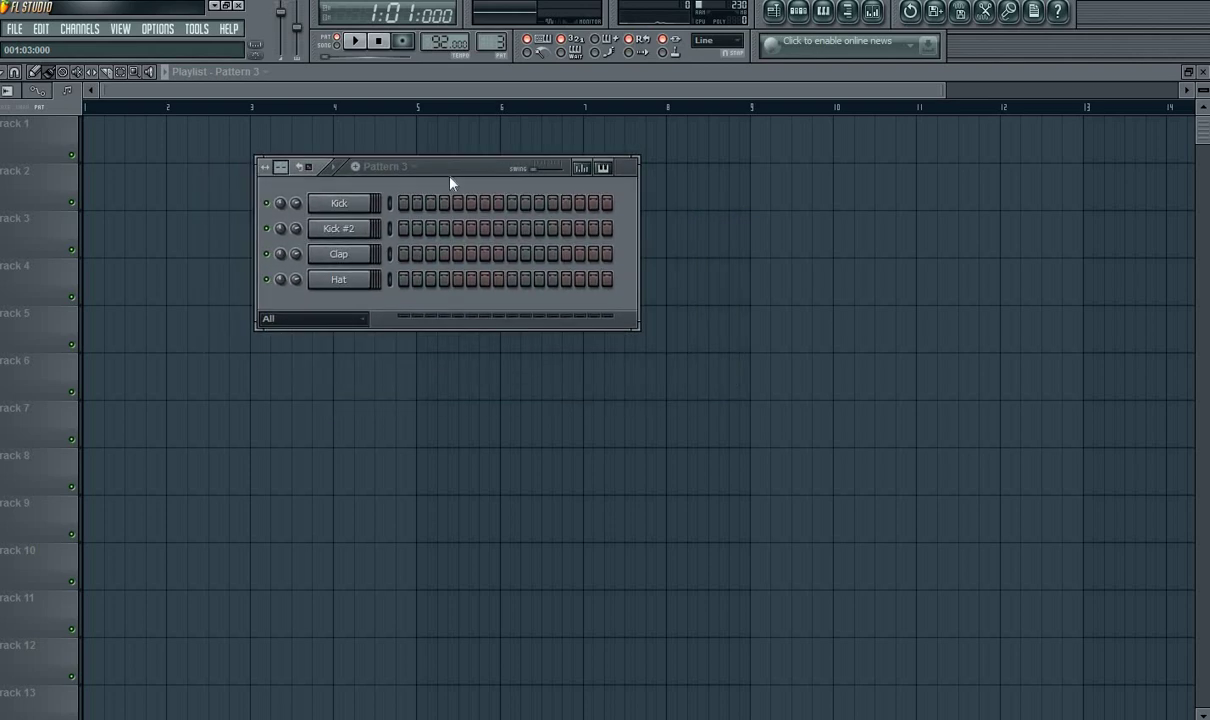
- Generate a riff of length 4 with the Riff Machine, stop playback and accept the notes
{"action": "left_click", "coordinate": [204, 77]}
{"action": "left_click", "coordinate": [152, 32]}
{"action": "mouse_move", "coordinate": [197, 31]}
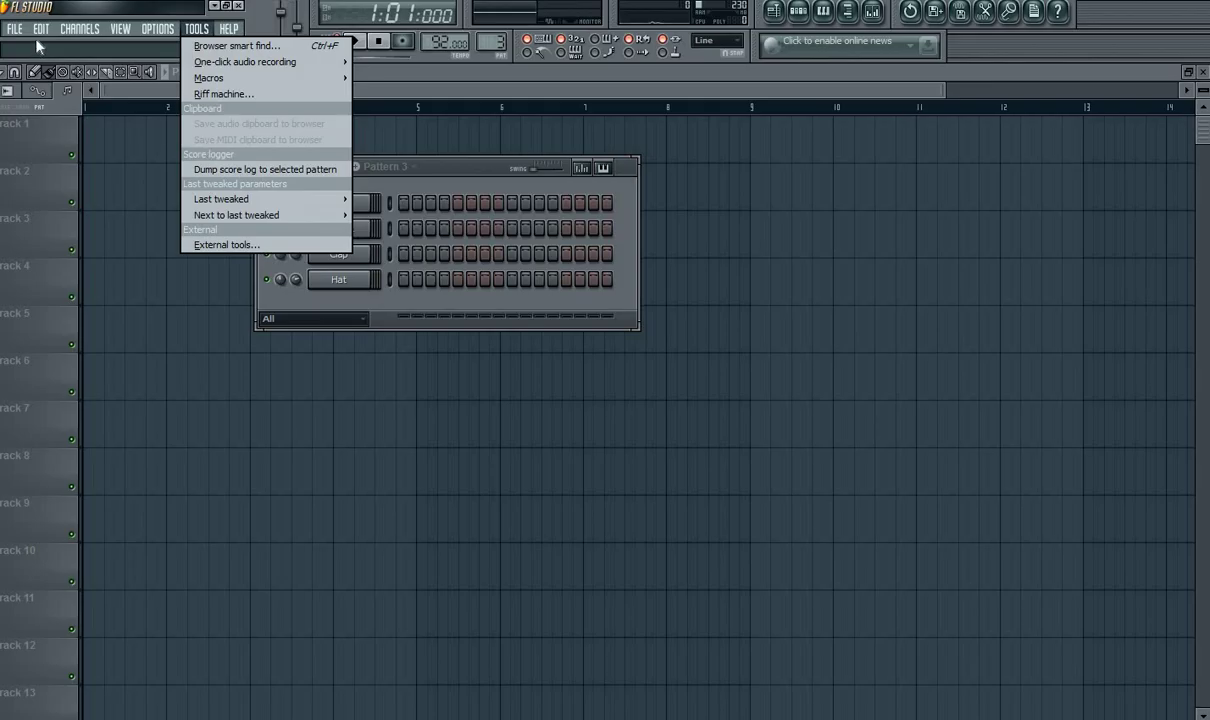
{"action": "left_click", "coordinate": [61, 26]}
{"action": "mouse_move", "coordinate": [44, 30]}
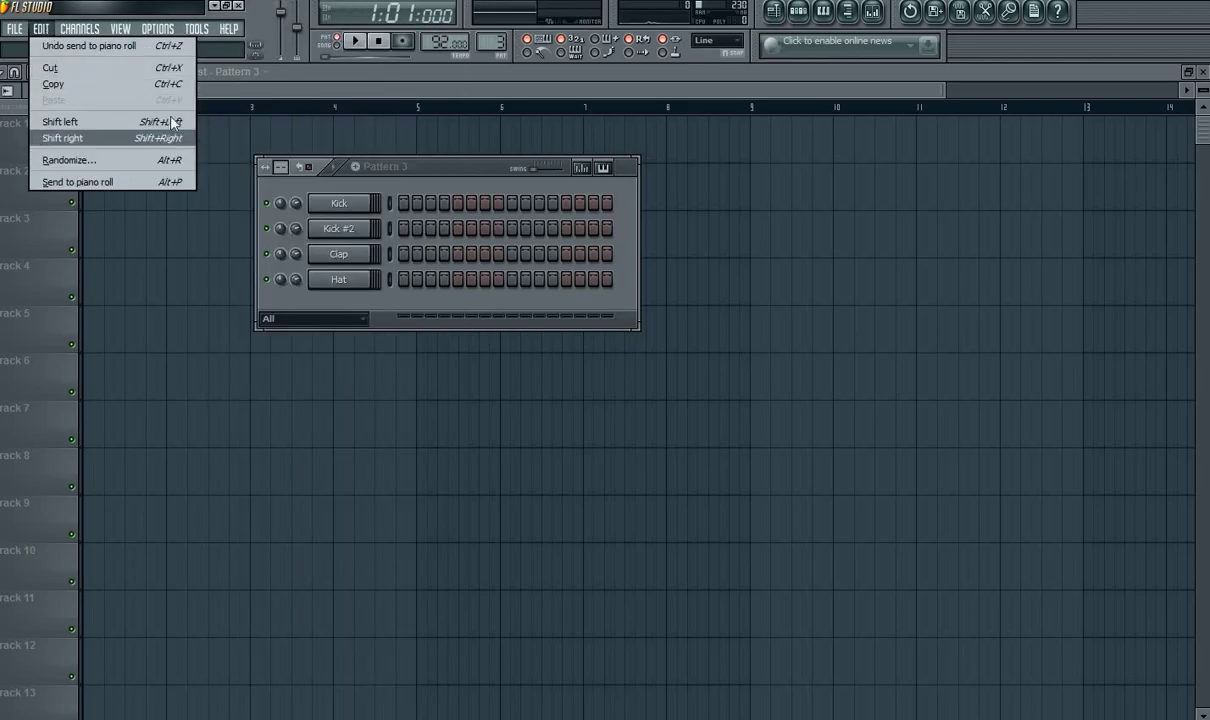
{"action": "mouse_move", "coordinate": [190, 33]}
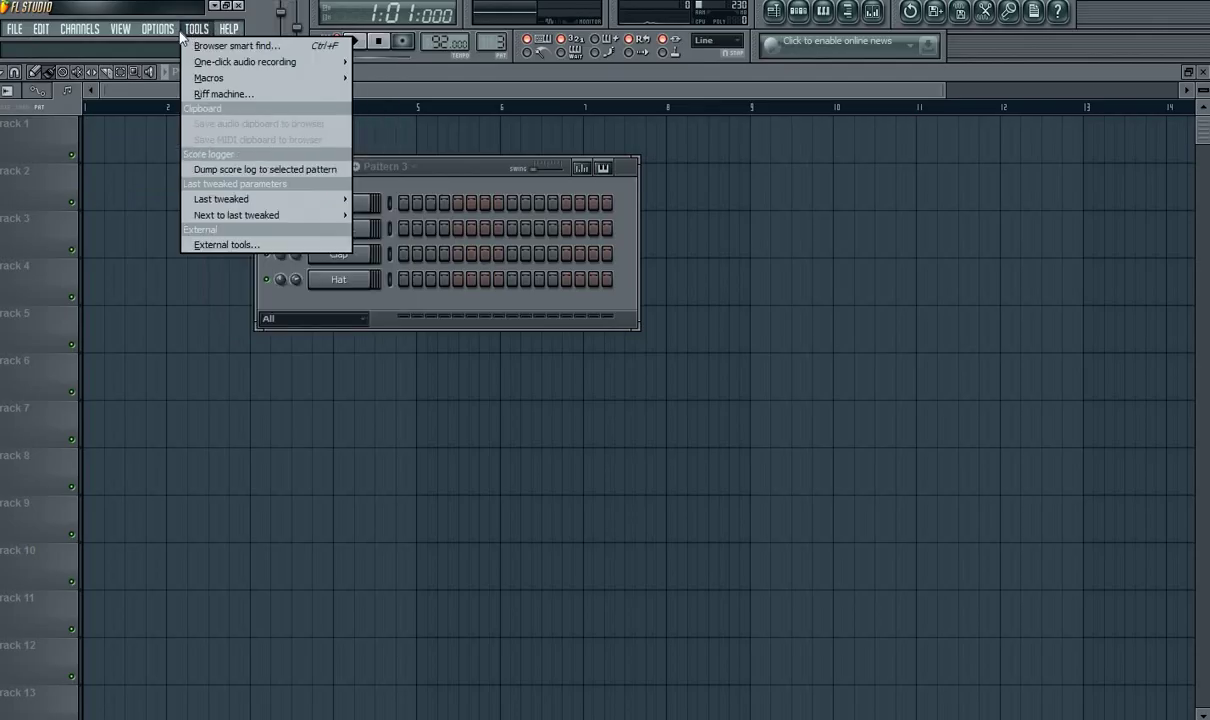
{"action": "left_click", "coordinate": [221, 94]}
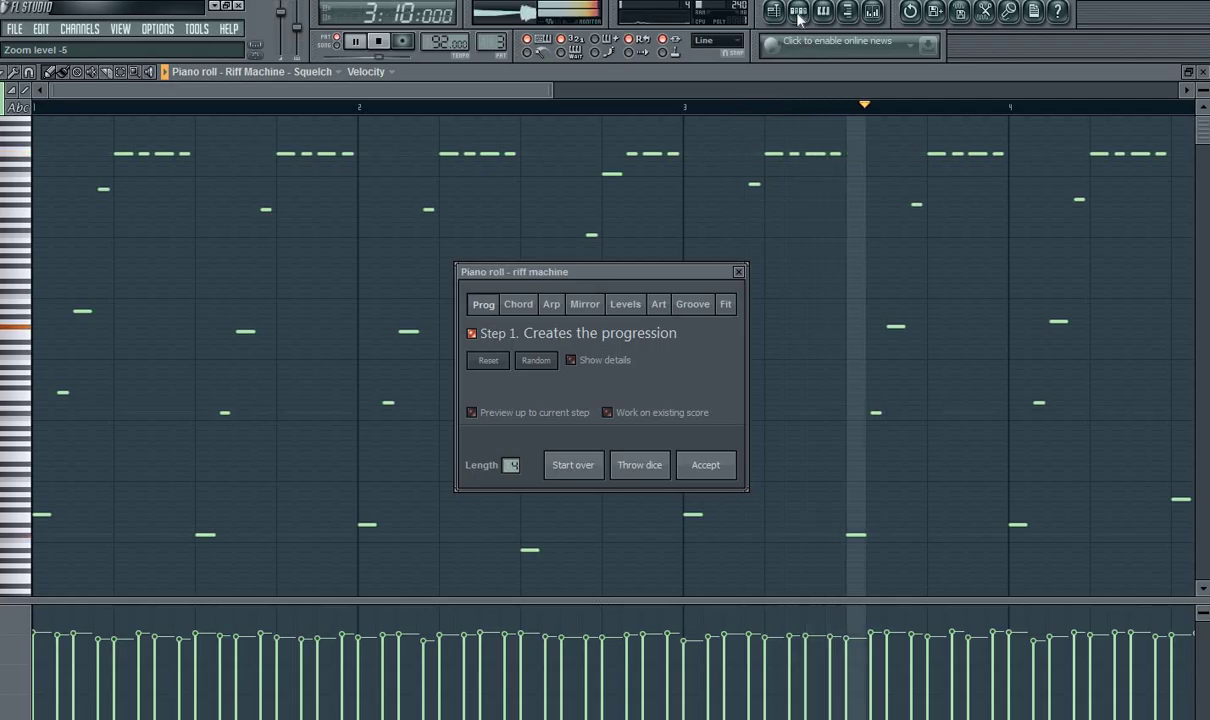
{"action": "key", "text": "space"}
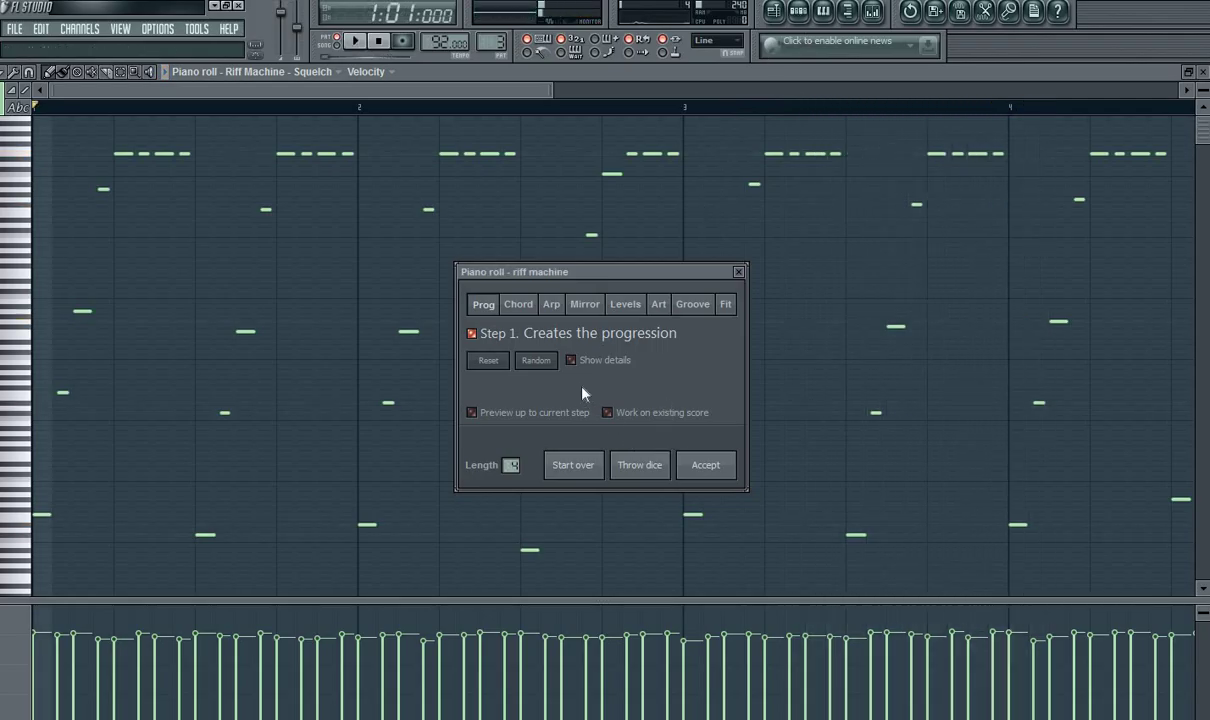
{"action": "left_click", "coordinate": [705, 466]}
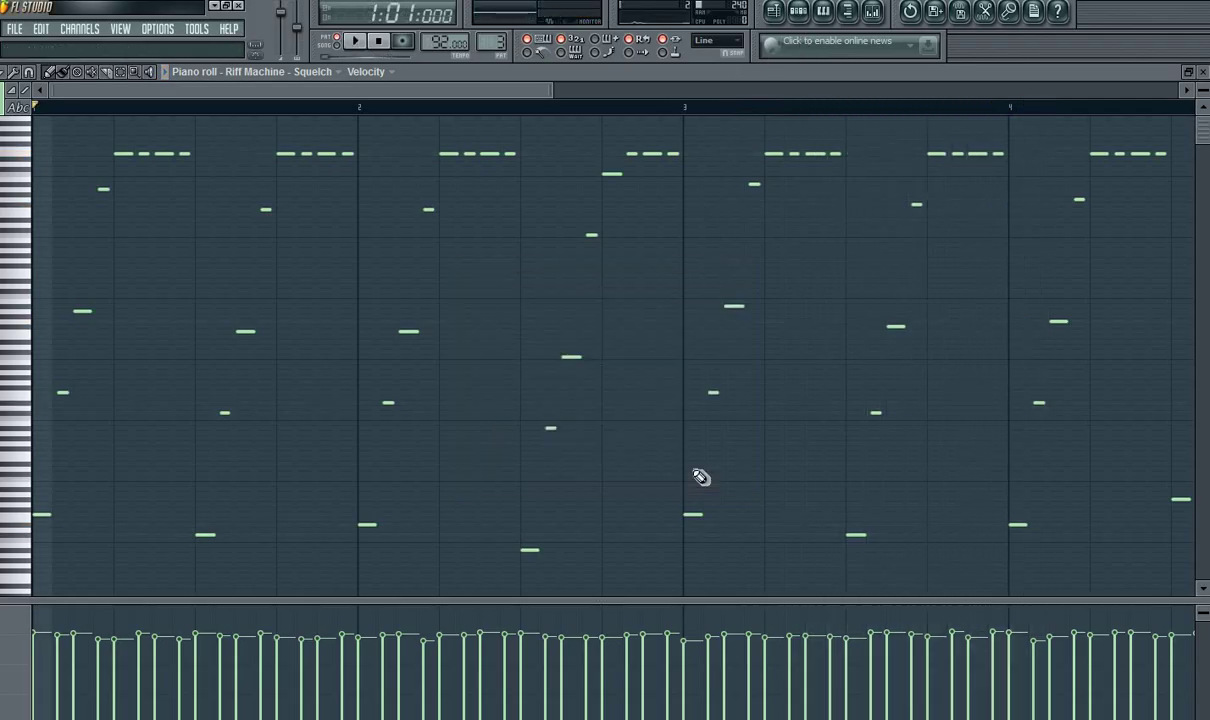
- Replace the Riff Machine channel's instrument in Pattern 3 with Nexus, keeping its piano roll notes
{"action": "left_click", "coordinate": [806, 20]}
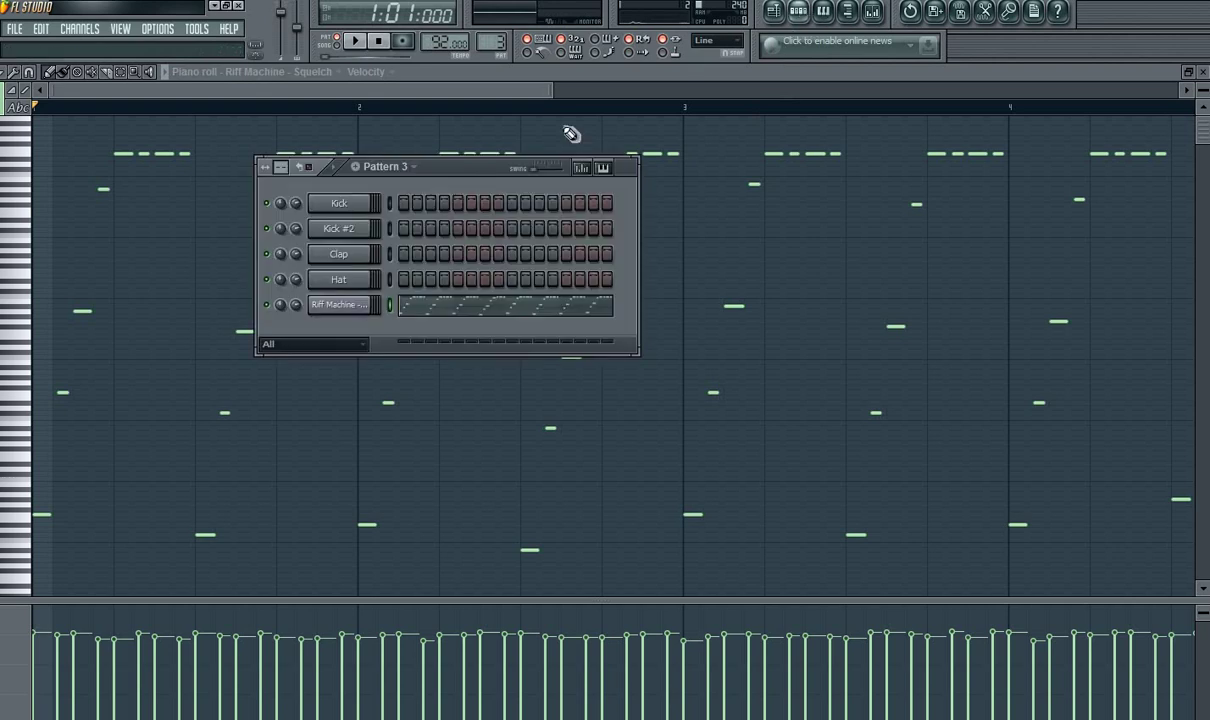
{"action": "right_click", "coordinate": [358, 308]}
{"action": "mouse_move", "coordinate": [400, 479]}
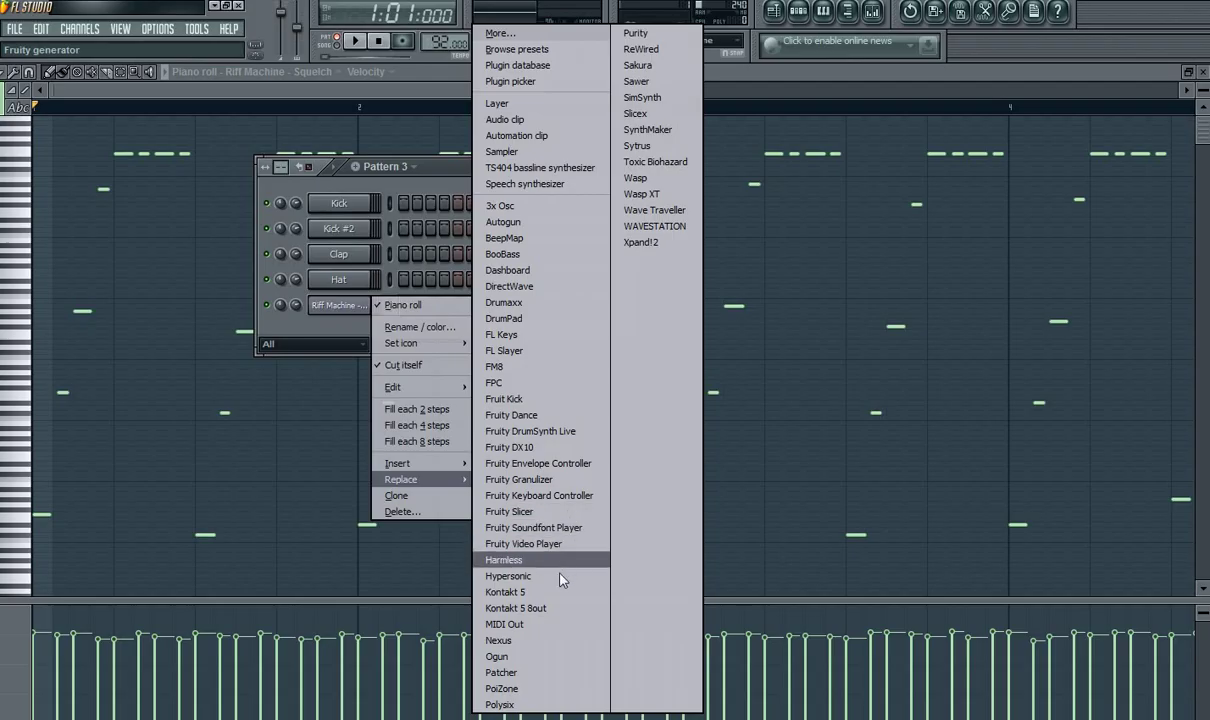
{"action": "left_click", "coordinate": [540, 643]}
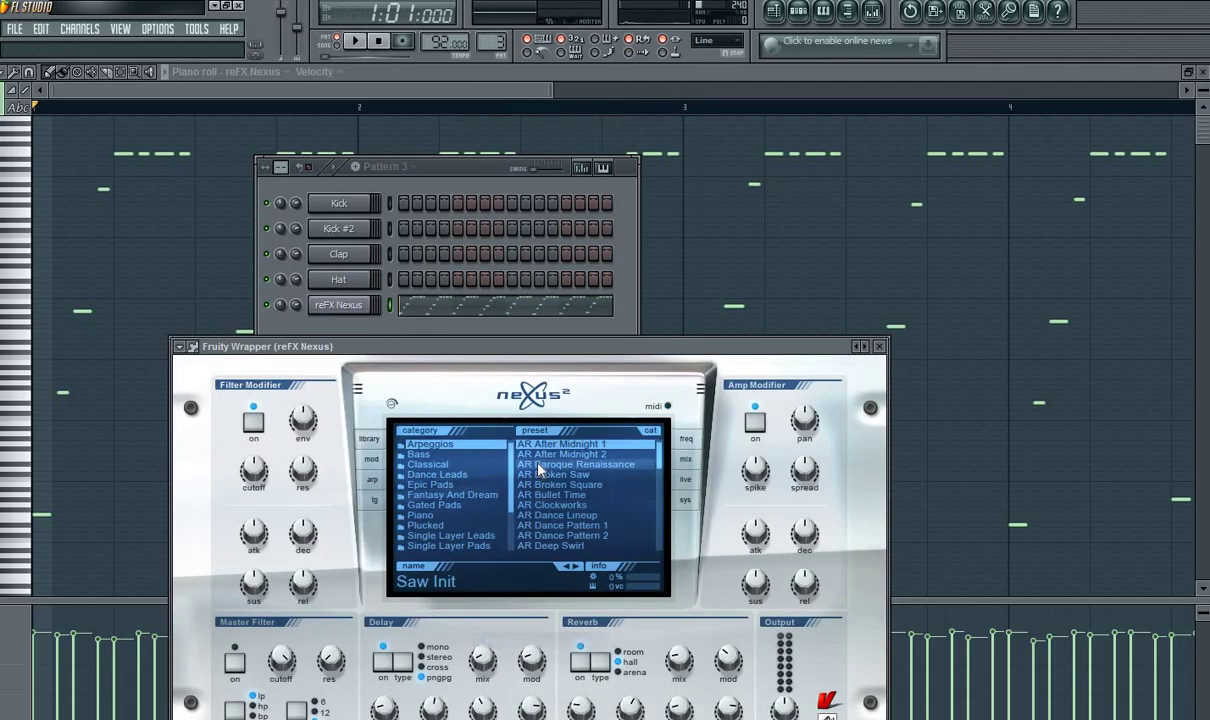
- Play the riff and audition the Nexus presets AR Dance Lineup, PD Analog meets Digital and PD Calm down
{"action": "key", "text": "space"}
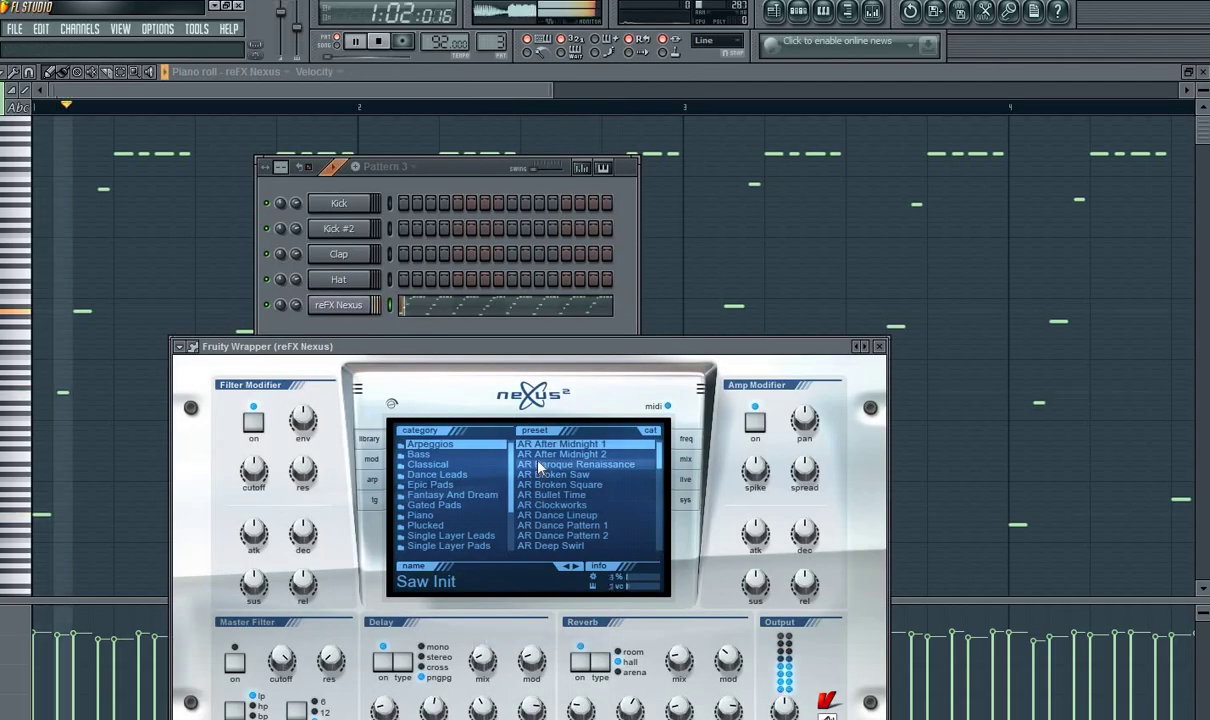
{"action": "left_click", "coordinate": [596, 516]}
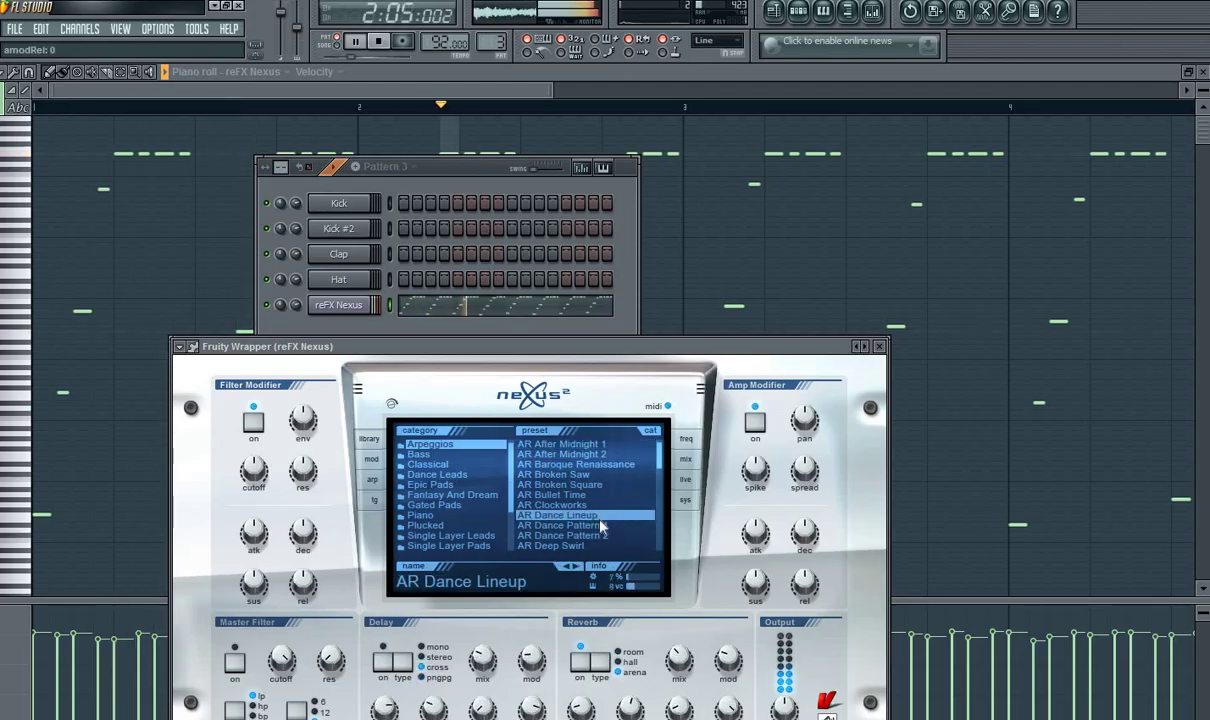
{"action": "left_click", "coordinate": [460, 485]}
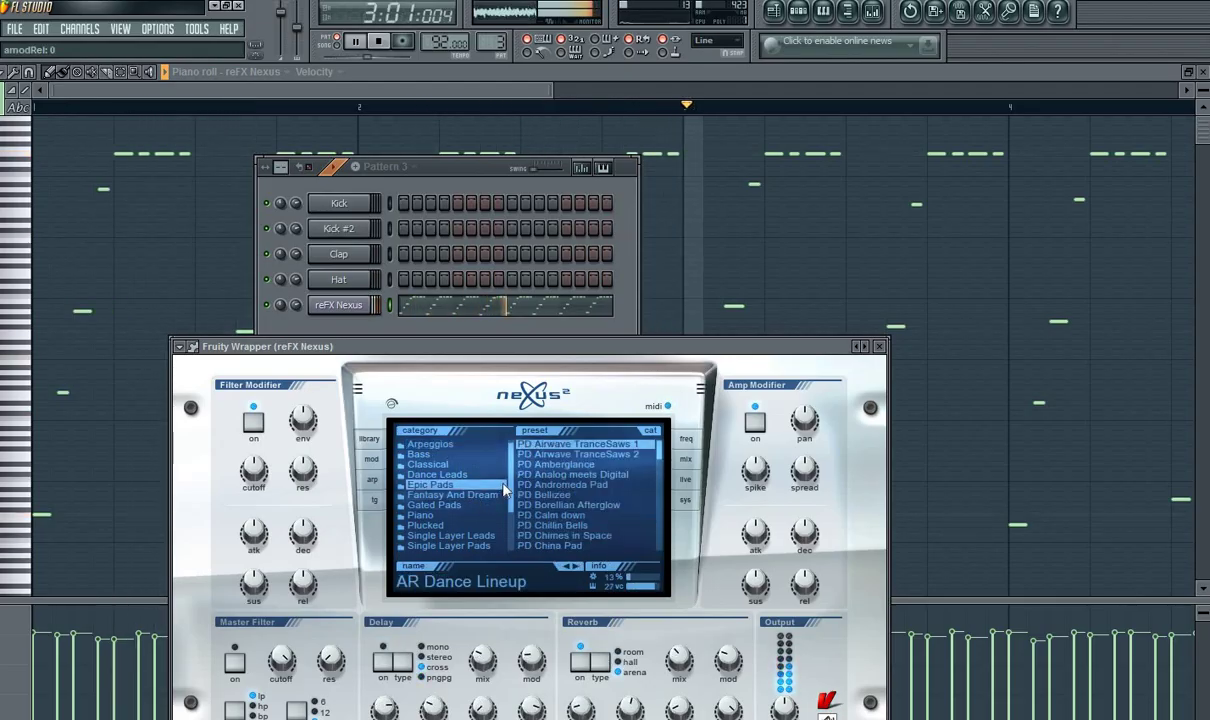
{"action": "key", "text": "space"}
{"action": "left_click", "coordinate": [559, 476]}
{"action": "key", "text": "space"}
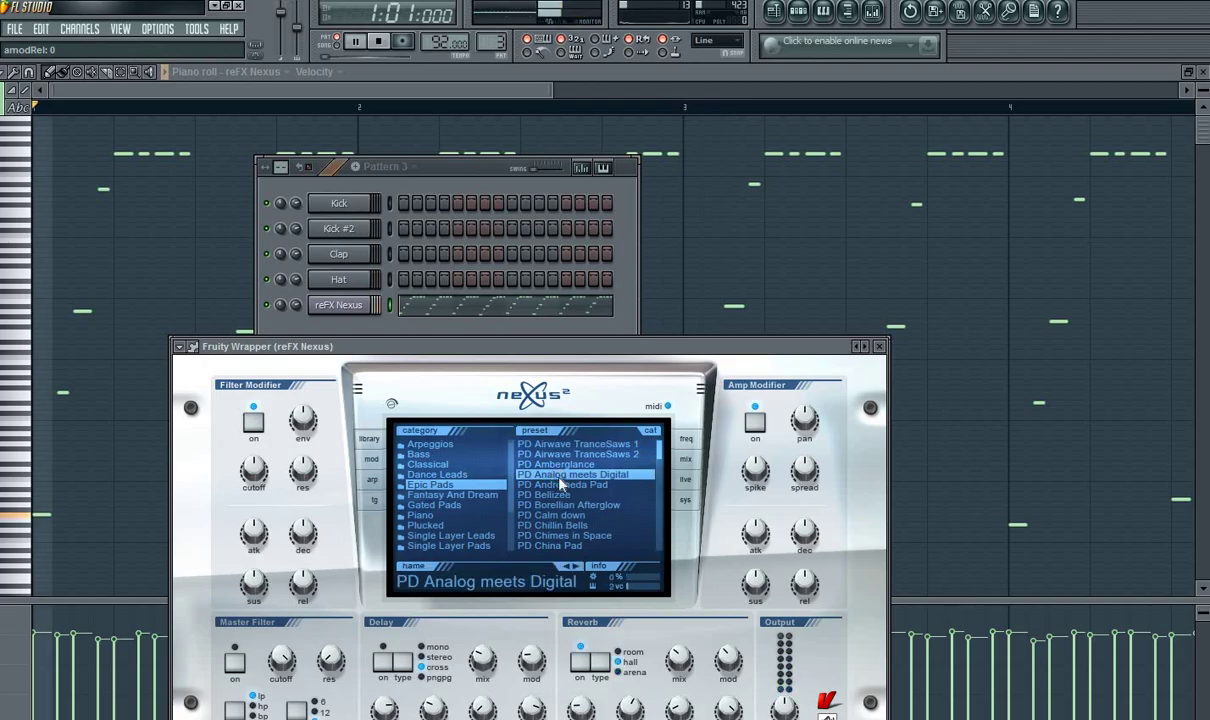
{"action": "key", "text": "space"}
{"action": "left_click", "coordinate": [577, 519]}
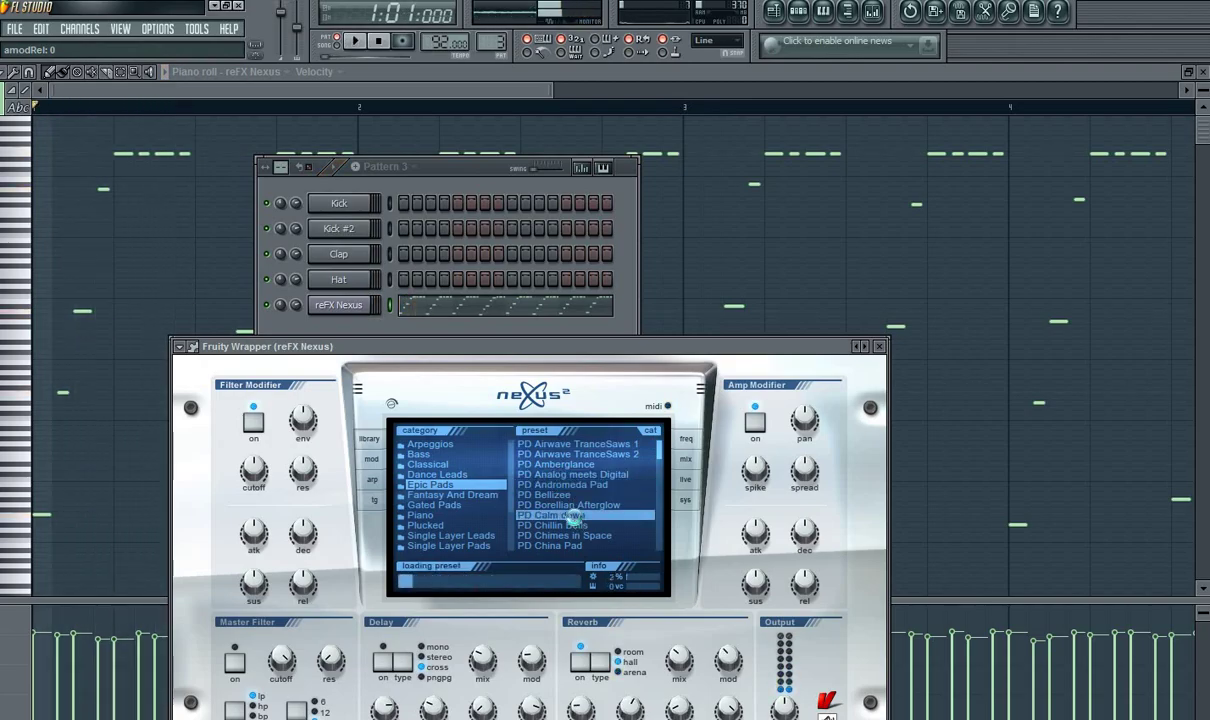
{"action": "key", "text": "space"}
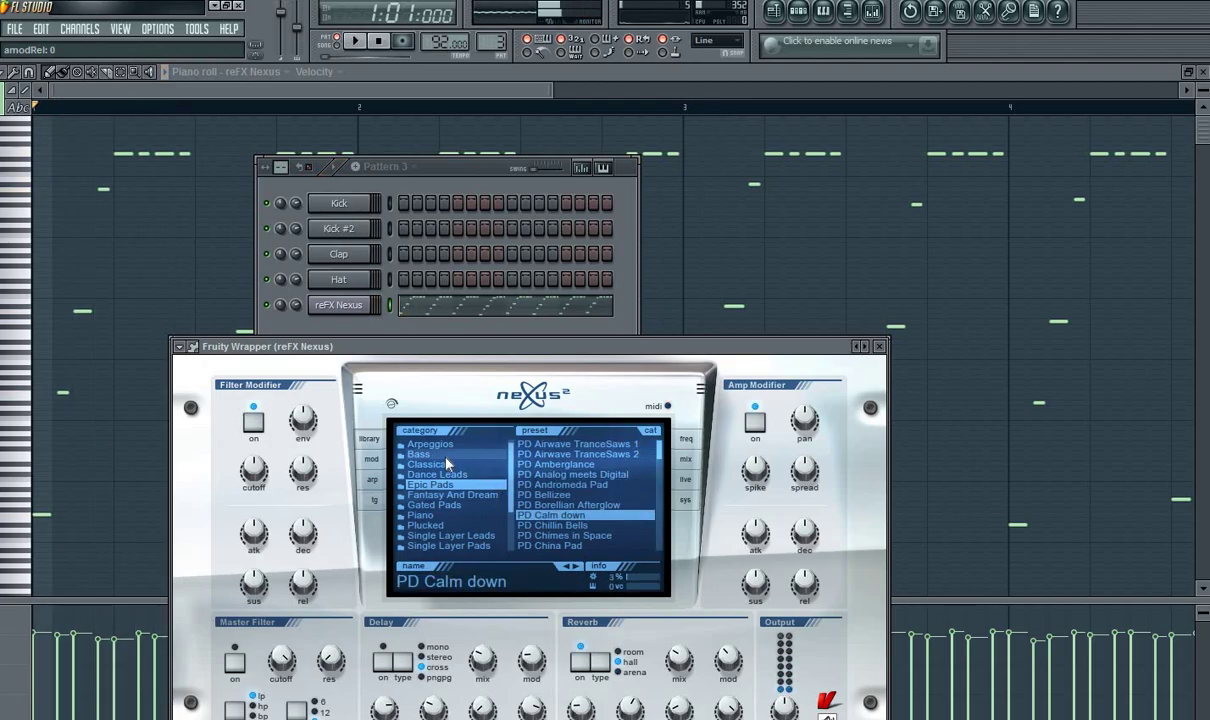
- Audition the riff with the Plucked presets PL Dr Chaotica and PL Creamalogue, restarting playback with PL Creamalogue
{"action": "left_click", "coordinate": [420, 454]}
{"action": "left_click", "coordinate": [481, 526]}
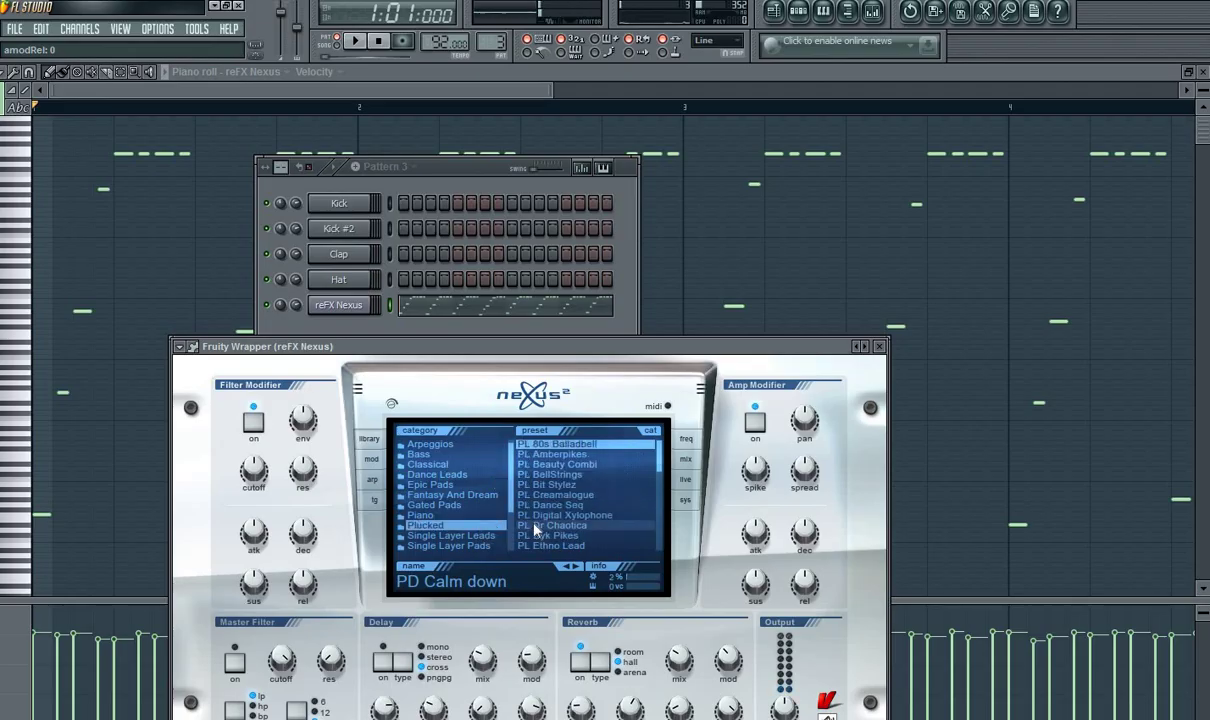
{"action": "key", "text": "space"}
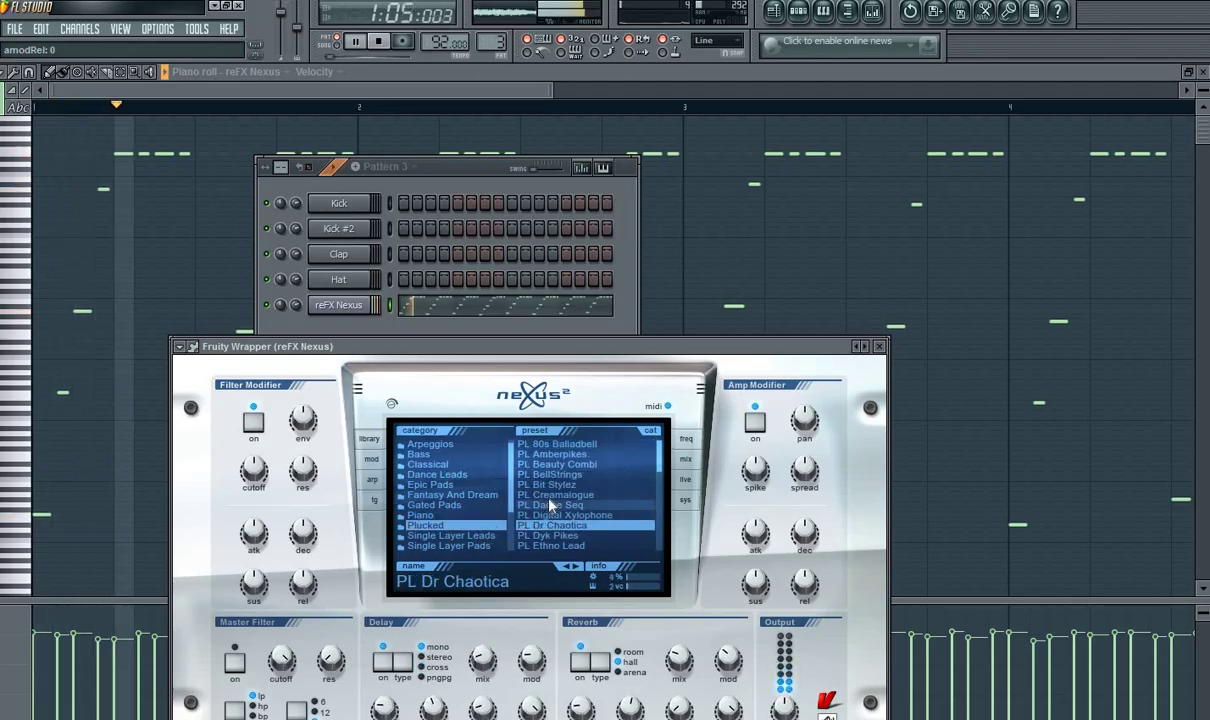
{"action": "left_click", "coordinate": [548, 496]}
{"action": "key", "text": "space"}
{"action": "key", "text": "space"}
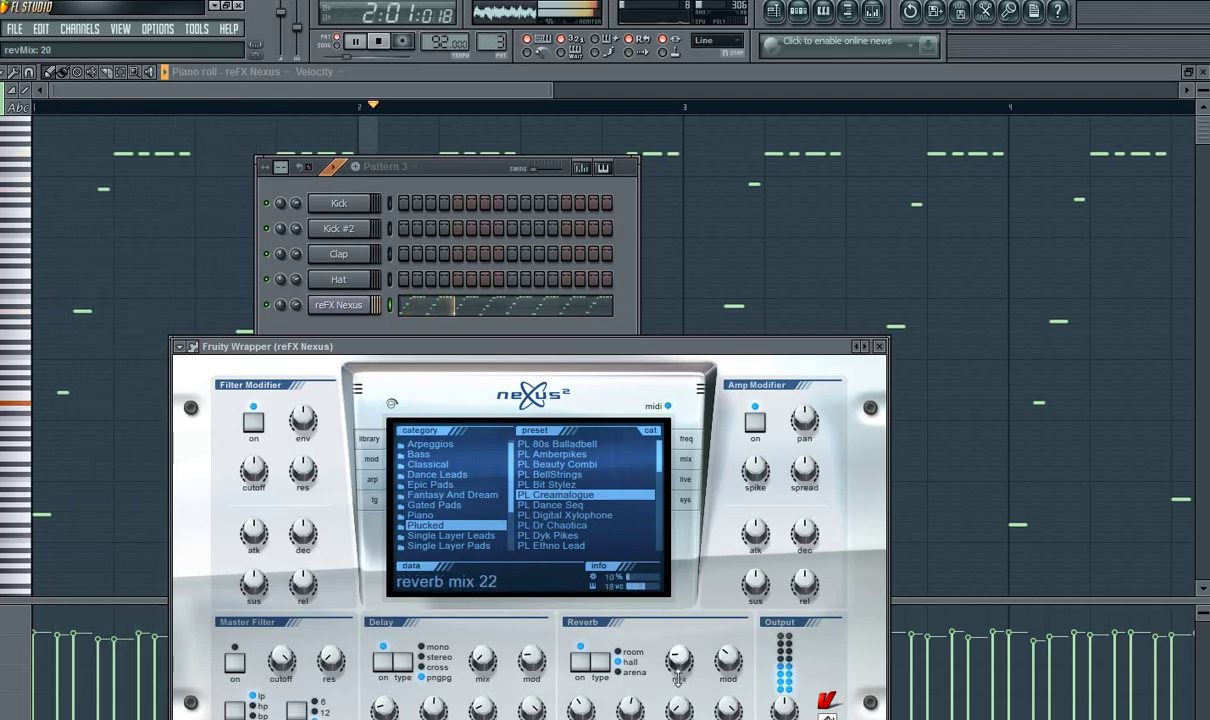
- Lower the reFX Nexus channel's volume to 51%, stop playback and open its channel settings
{"action": "left_click", "coordinate": [452, 165]}
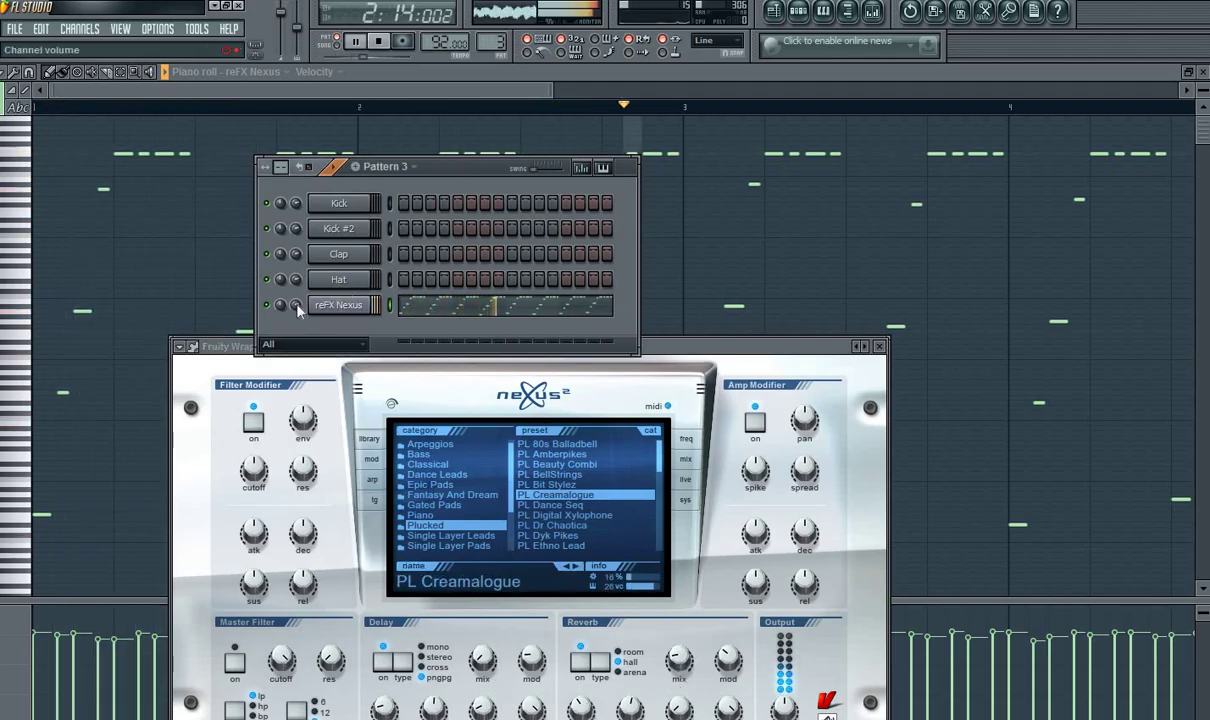
{"action": "left_click_drag", "start_coordinate": [297, 311], "coordinate": [297, 322]}
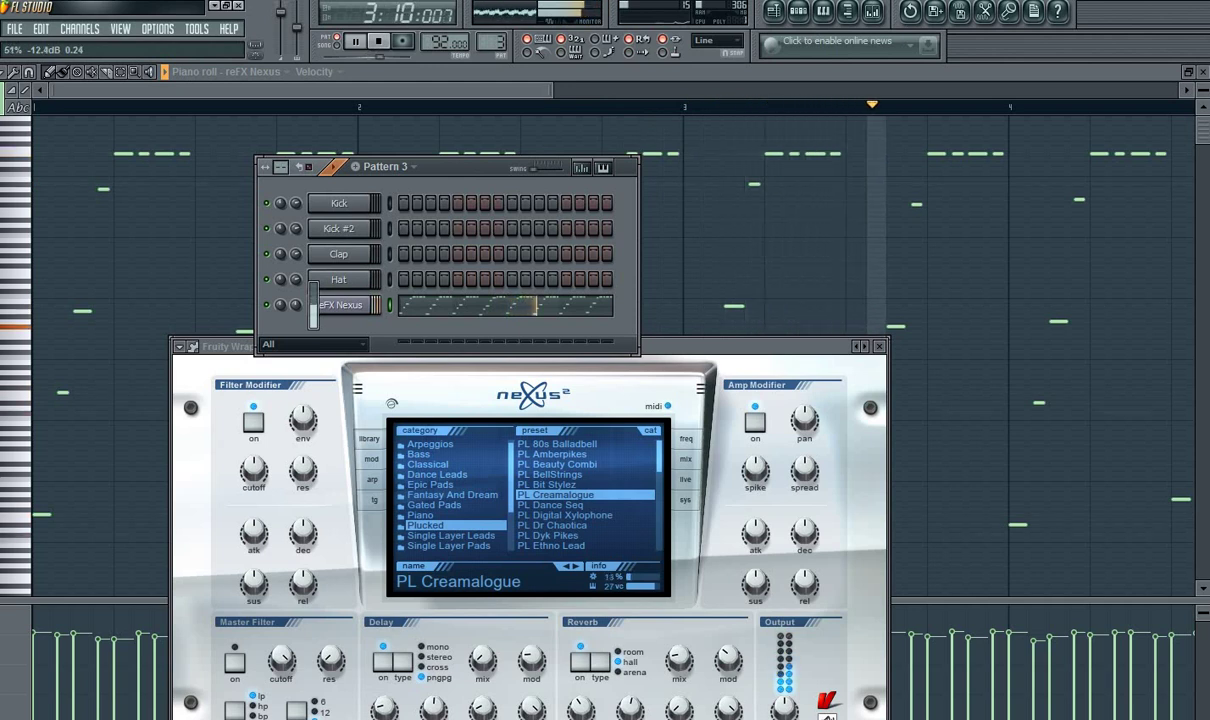
{"action": "key", "text": "space"}
{"action": "left_click", "coordinate": [352, 306]}
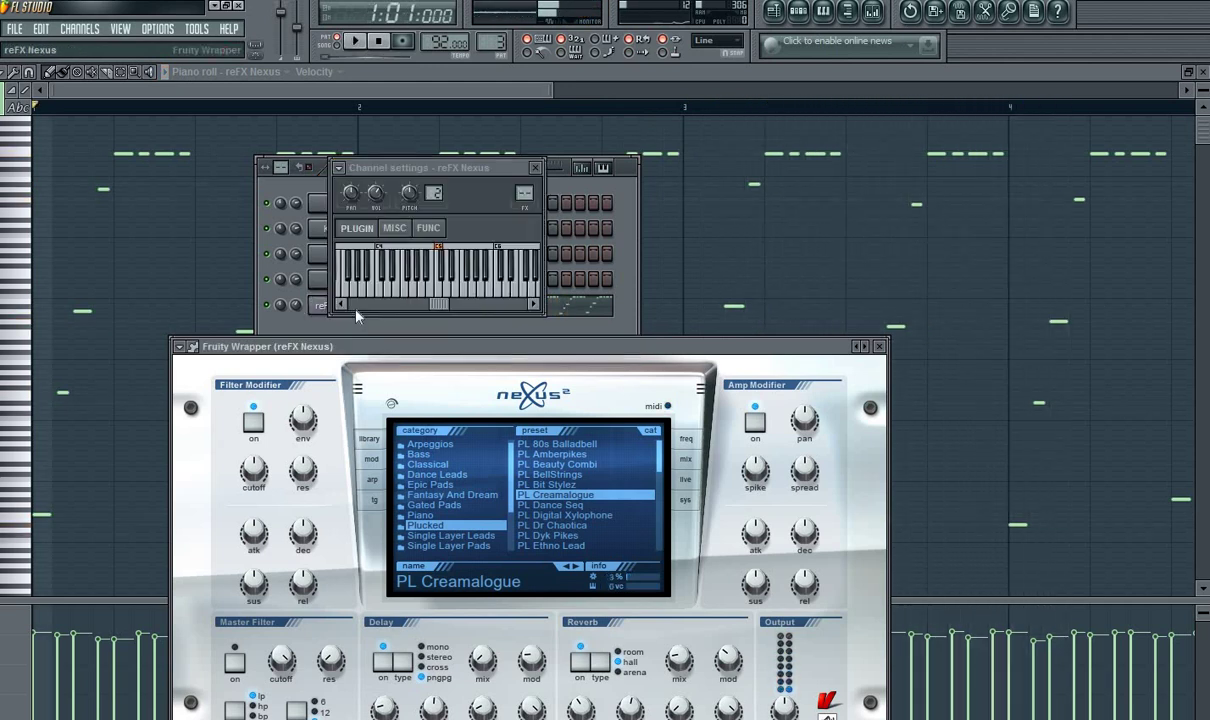
- Generate another riff with the Riff Machine, stop playback, randomize the riff again by throwing the dice and accept it
{"action": "left_click", "coordinate": [160, 29]}
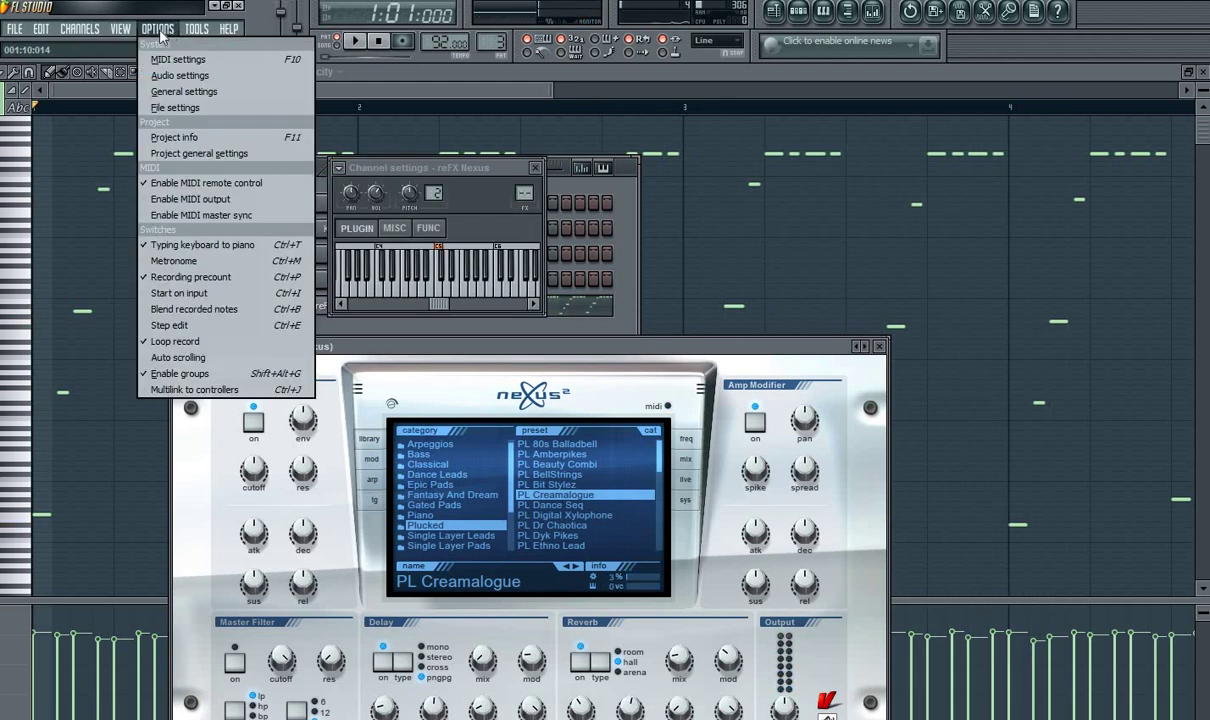
{"action": "mouse_move", "coordinate": [190, 30]}
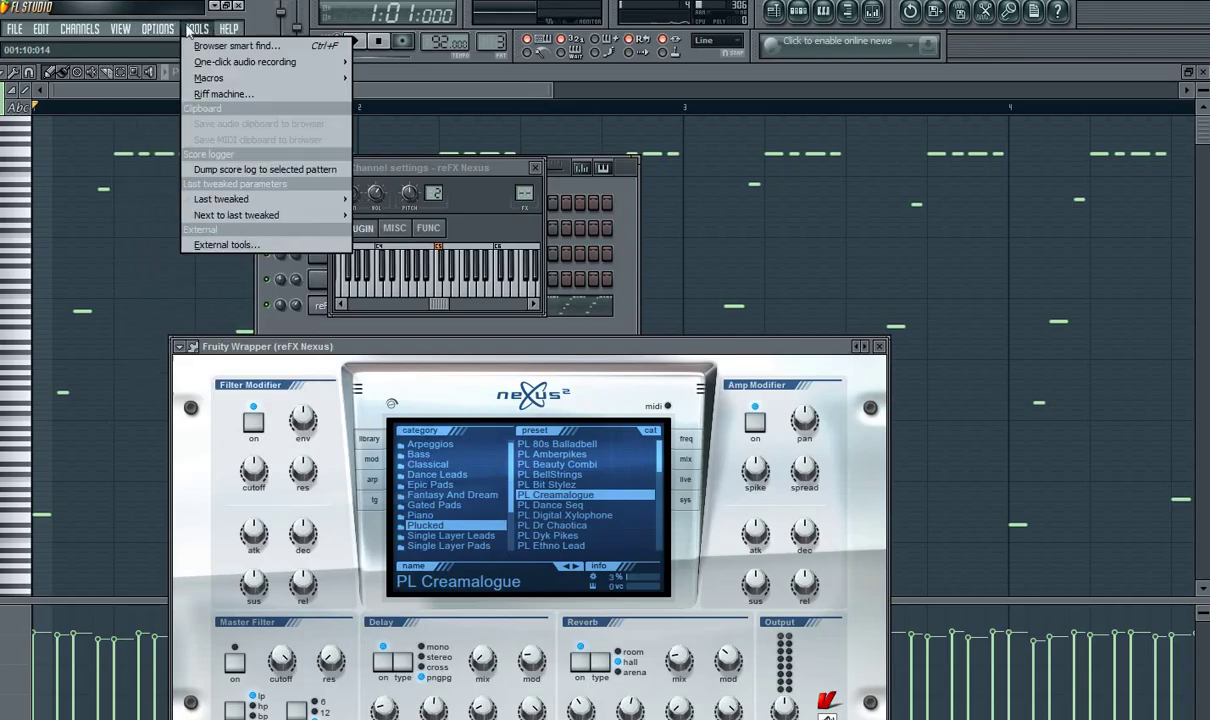
{"action": "left_click", "coordinate": [222, 93]}
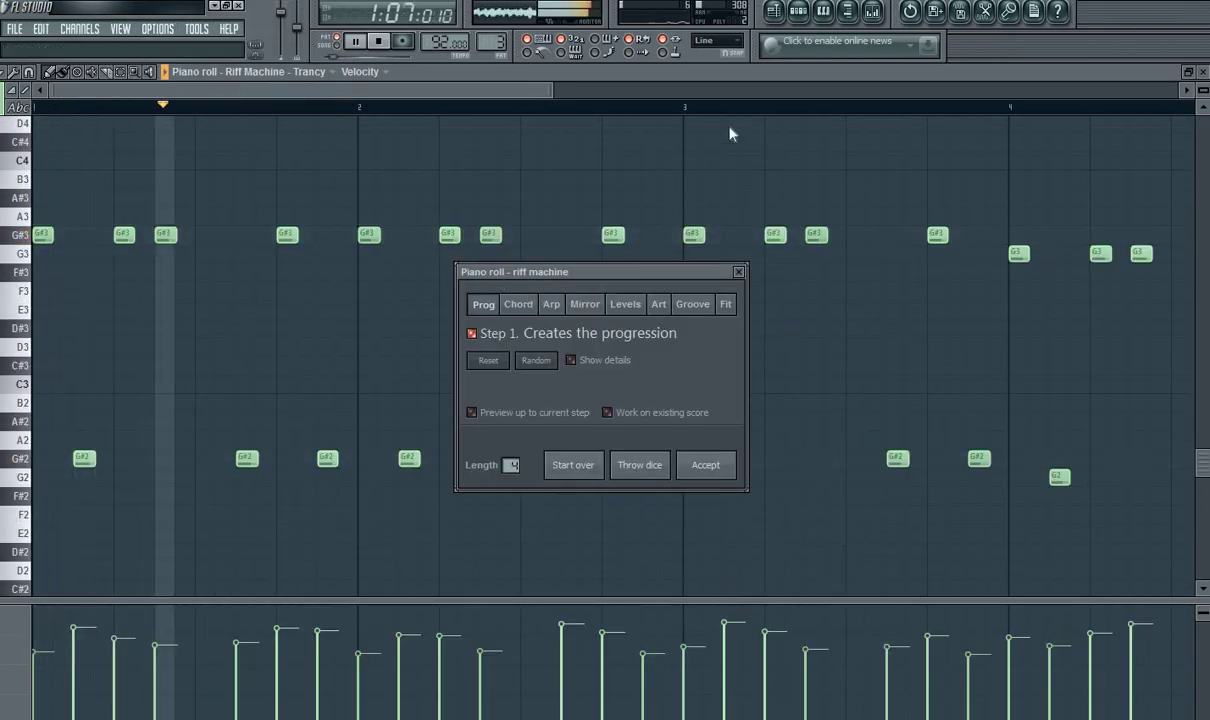
{"action": "key", "text": "space"}
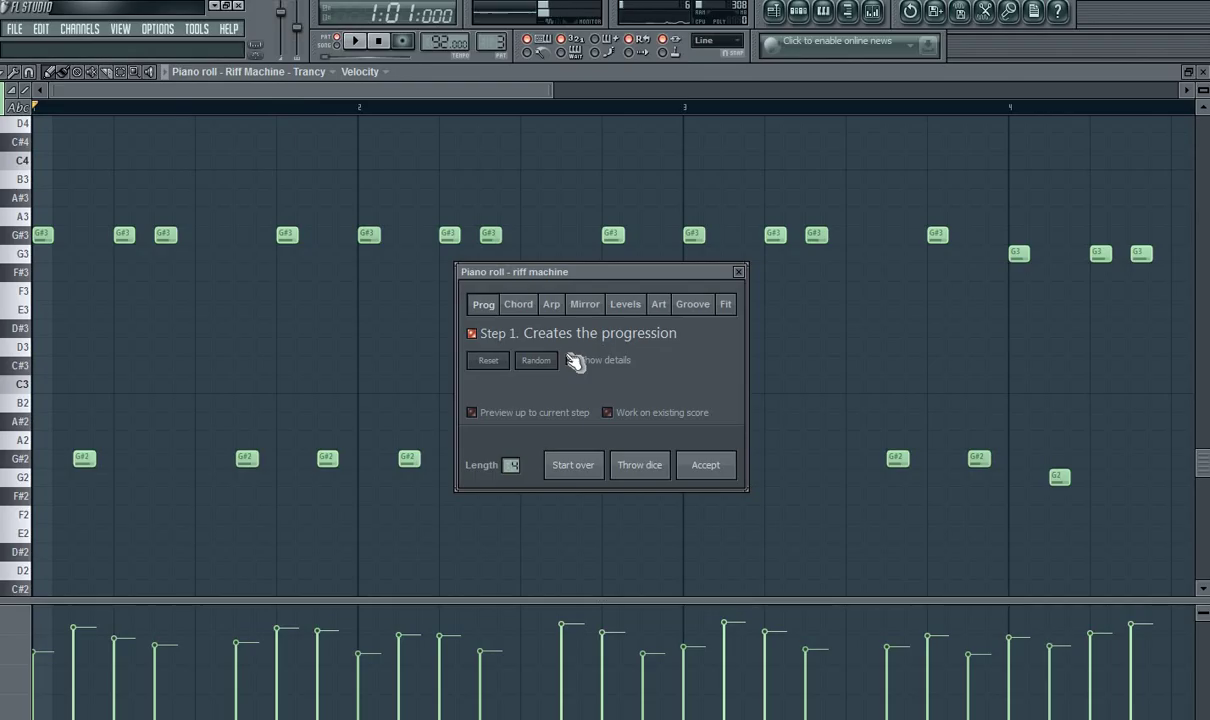
{"action": "left_click", "coordinate": [641, 473]}
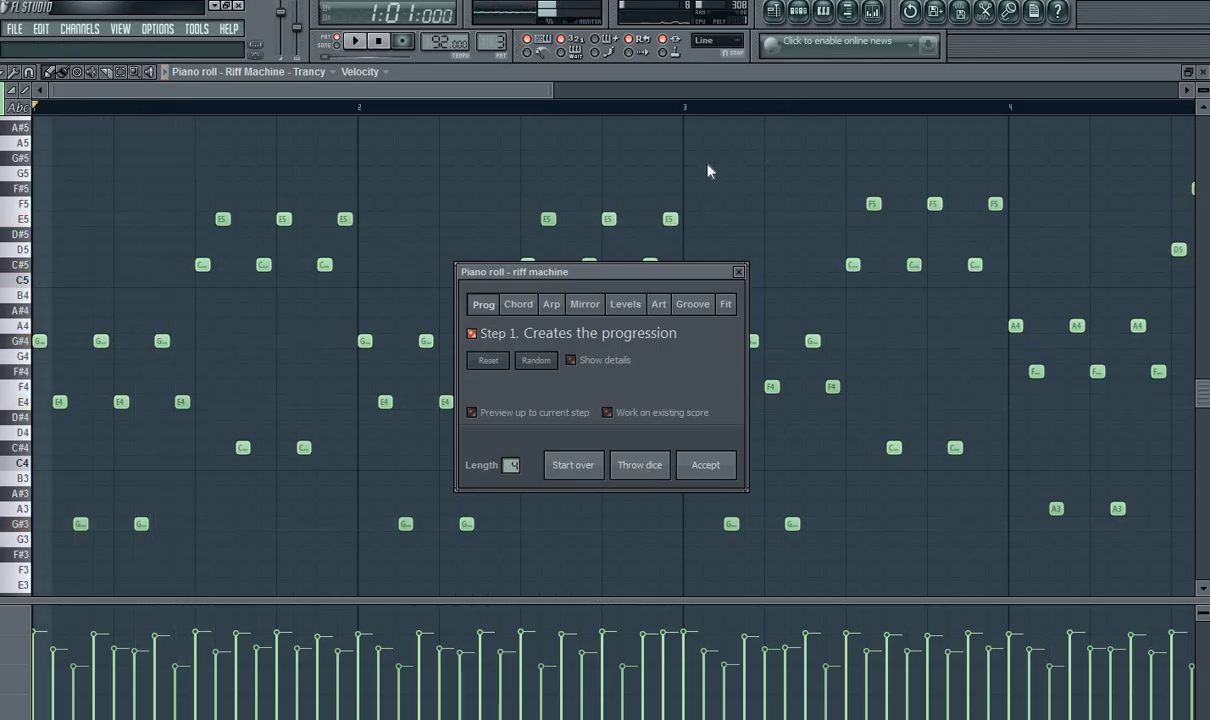
{"action": "left_click", "coordinate": [704, 467]}
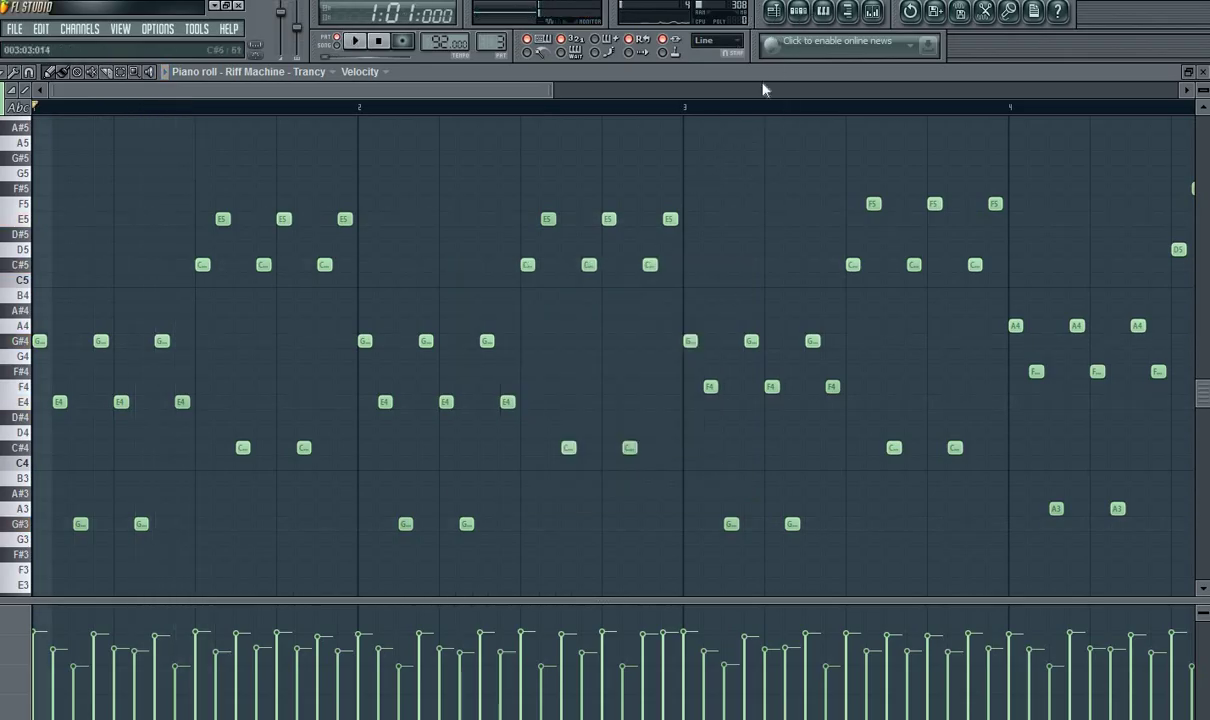
- Delete the new Riff Machine channel from Pattern 3 and confirm its removal
{"action": "left_click", "coordinate": [800, 10]}
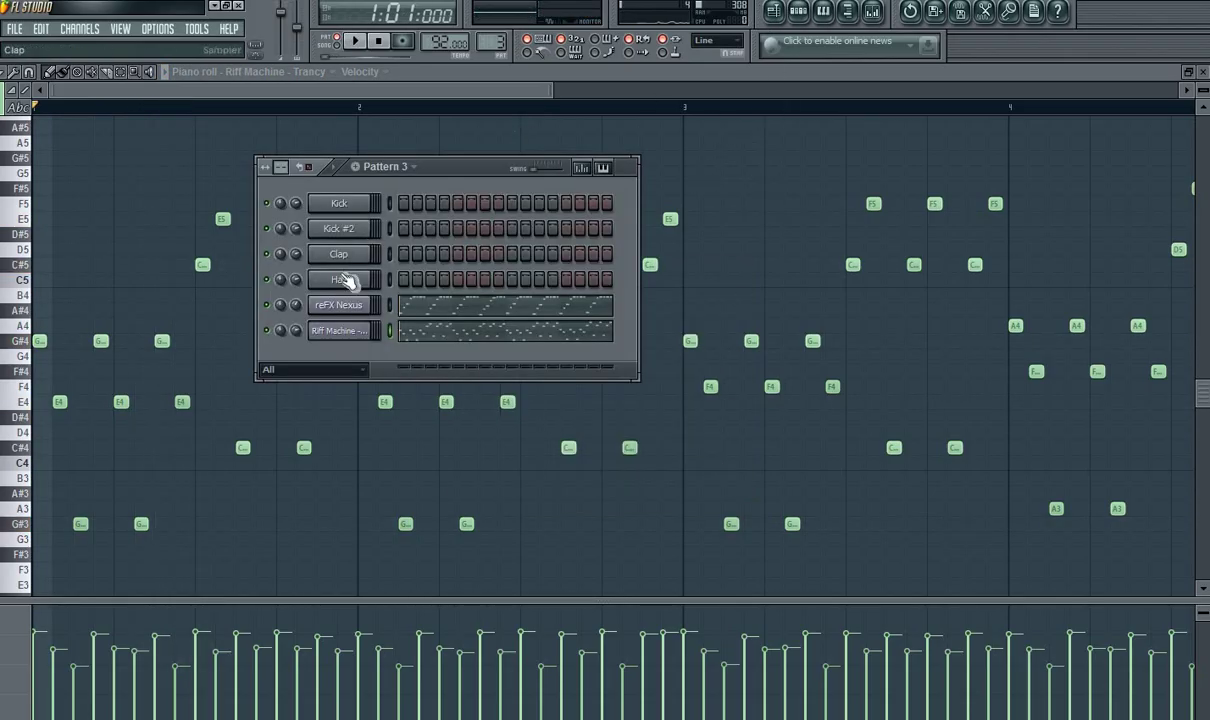
{"action": "right_click", "coordinate": [357, 335]}
{"action": "left_click", "coordinate": [425, 530]}
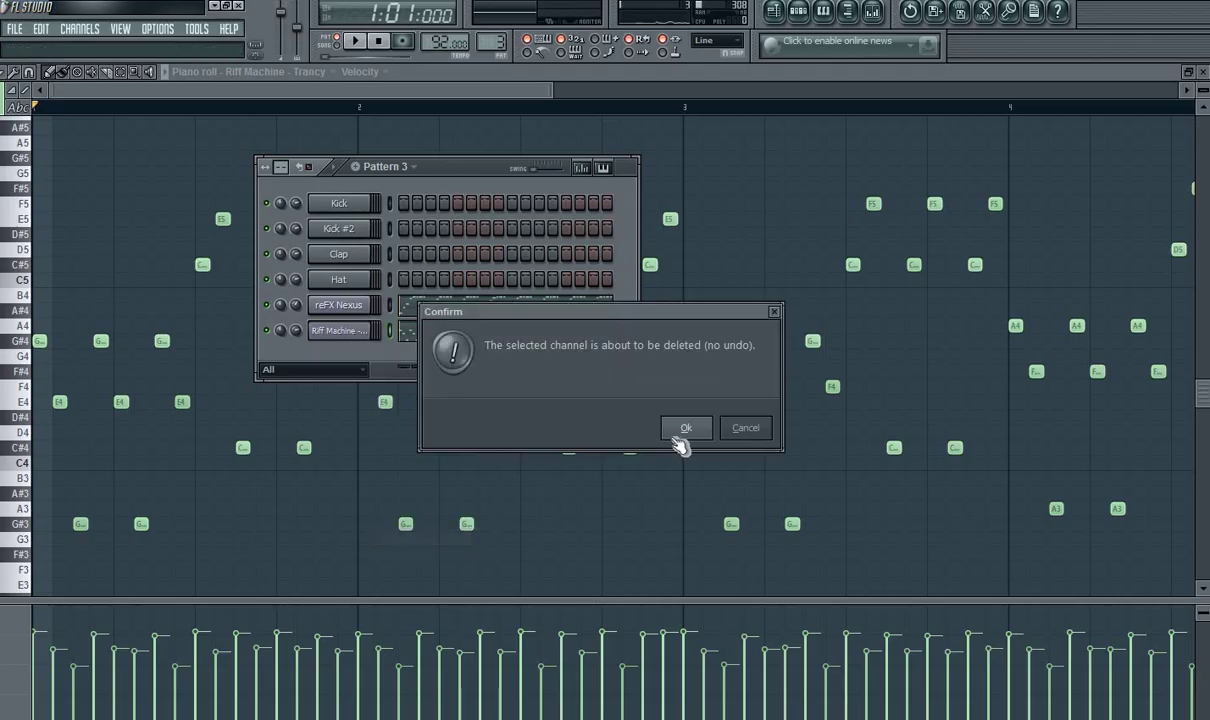
{"action": "left_click", "coordinate": [676, 428]}
- Reopen the reFX Nexus channel's plugin window, then delete the channel from Pattern 3 and confirm its removal
{"action": "left_click", "coordinate": [350, 307]}
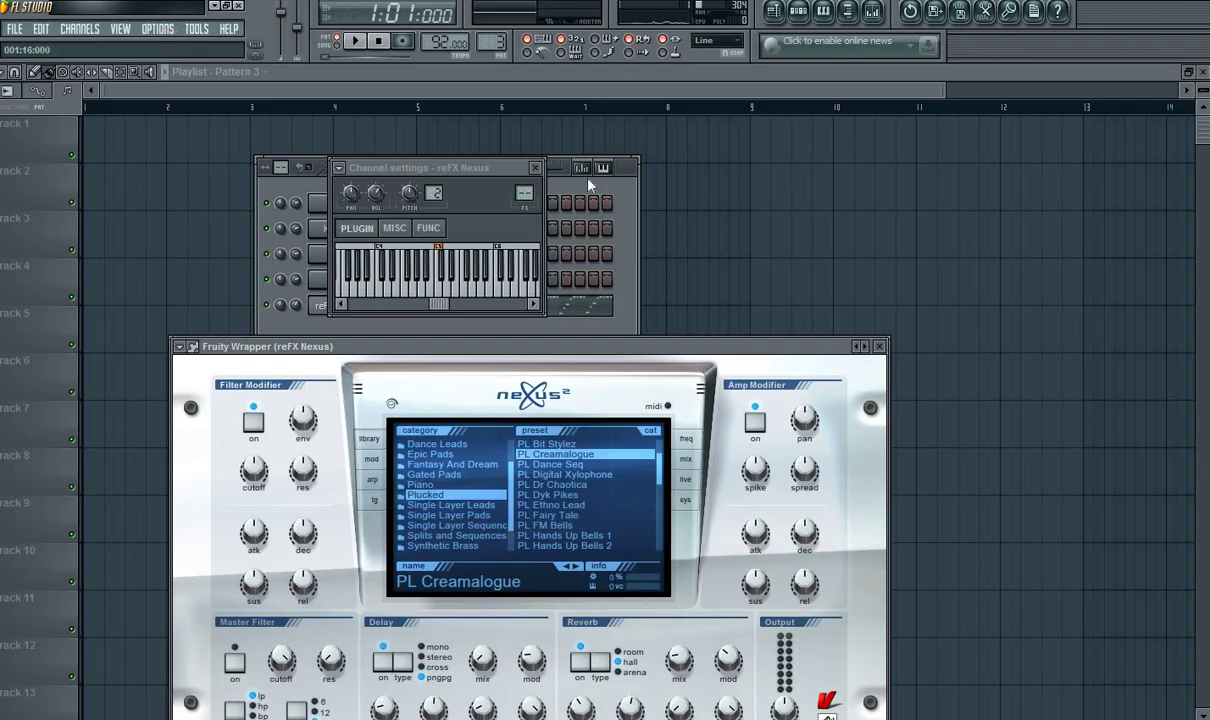
{"action": "left_click", "coordinate": [560, 176]}
{"action": "right_click", "coordinate": [368, 303]}
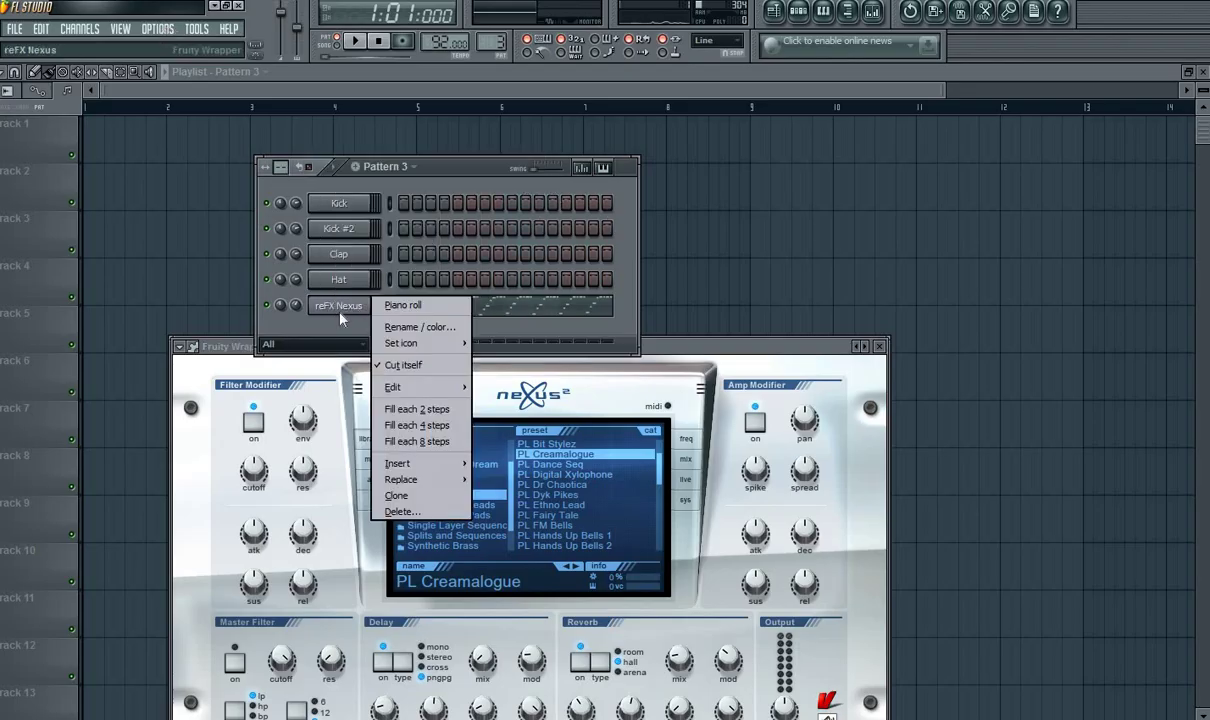
{"action": "left_click", "coordinate": [450, 511]}
{"action": "left_click", "coordinate": [686, 427]}
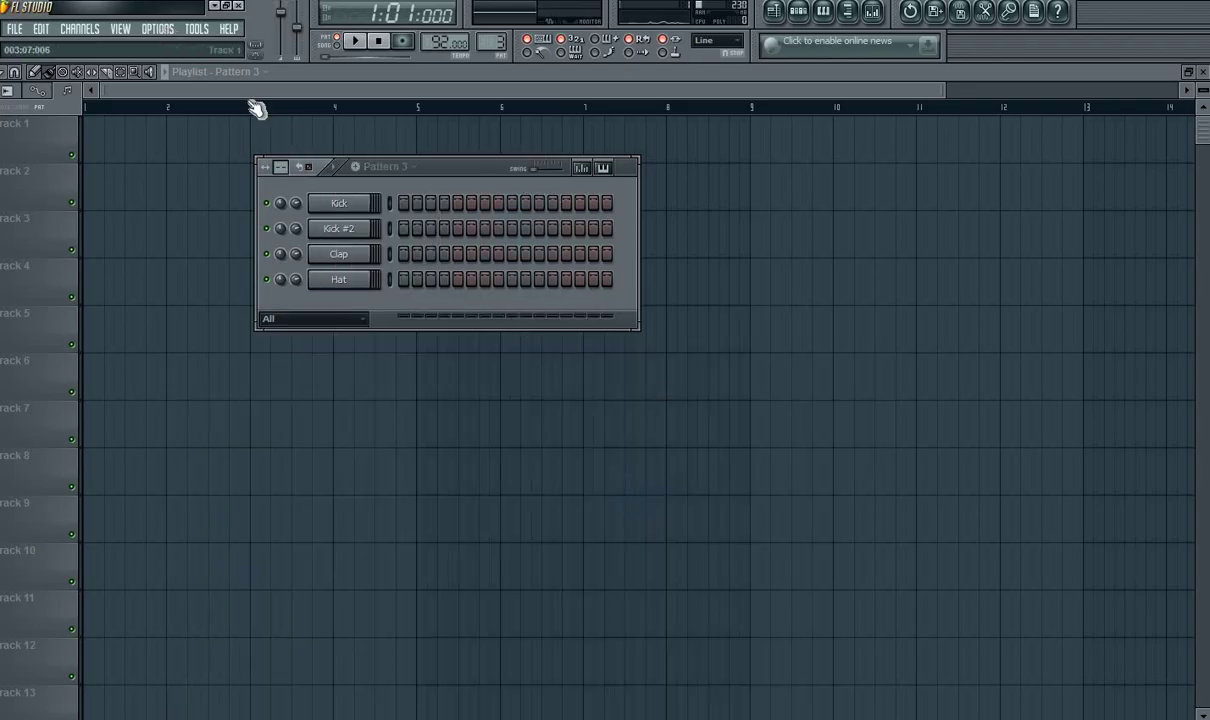
- Open the Riff Machine and randomize the riff twice by throwing the dice while it plays
{"action": "left_click", "coordinate": [206, 33]}
{"action": "mouse_move", "coordinate": [166, 32]}
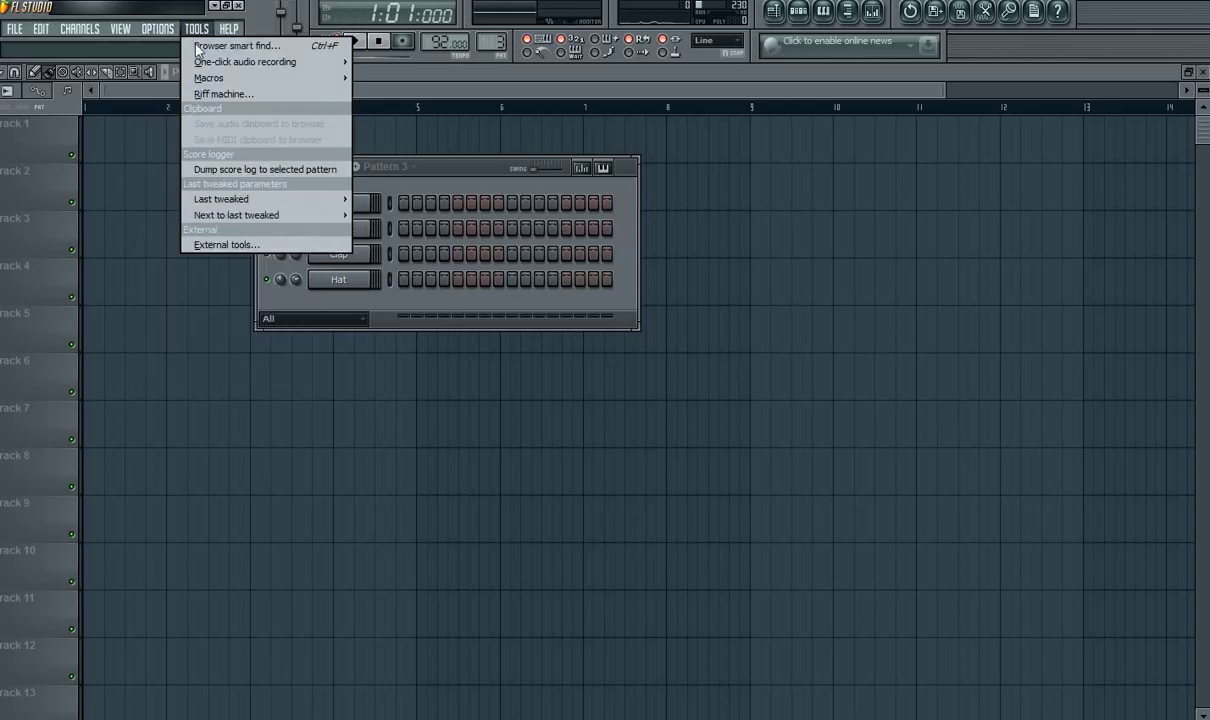
{"action": "left_click", "coordinate": [209, 93]}
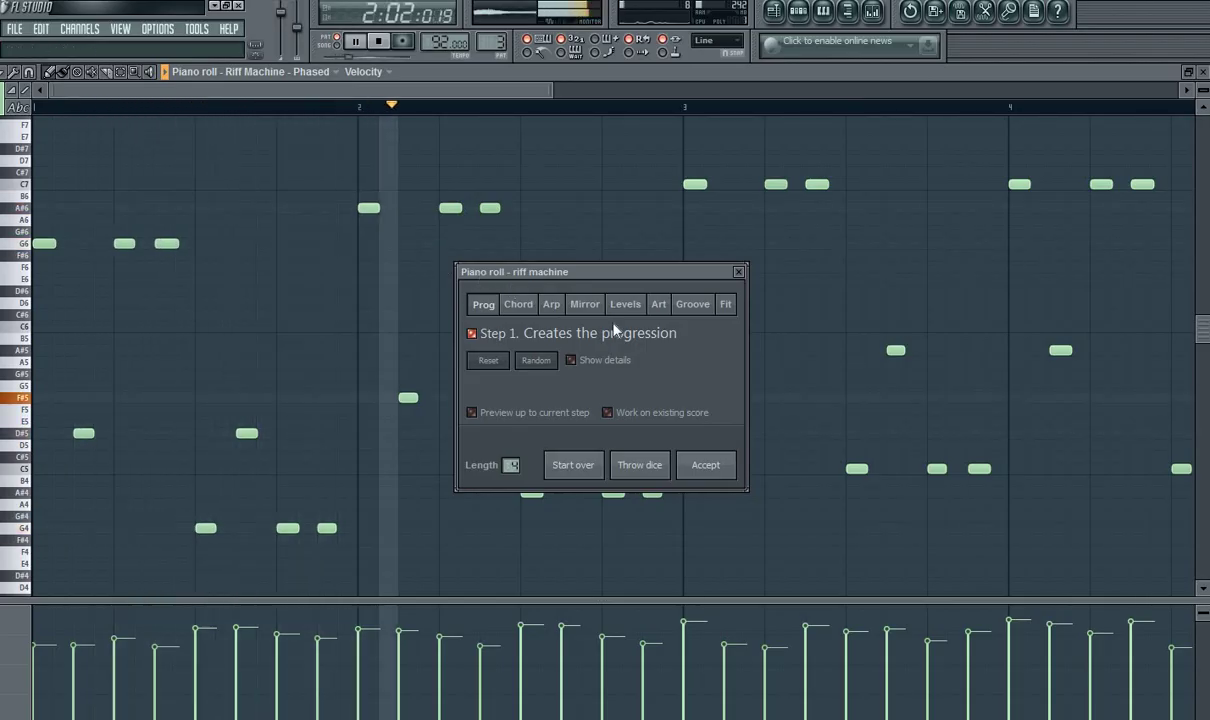
{"action": "left_click", "coordinate": [669, 467]}
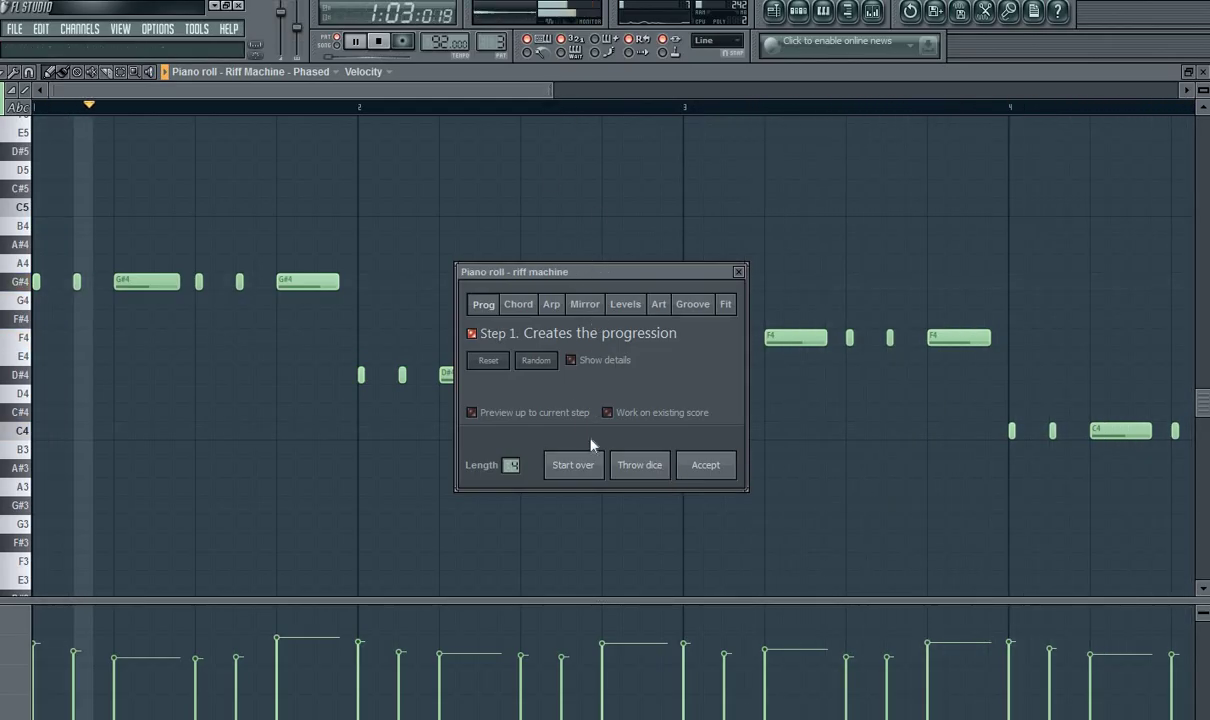
{"action": "left_click", "coordinate": [640, 466]}
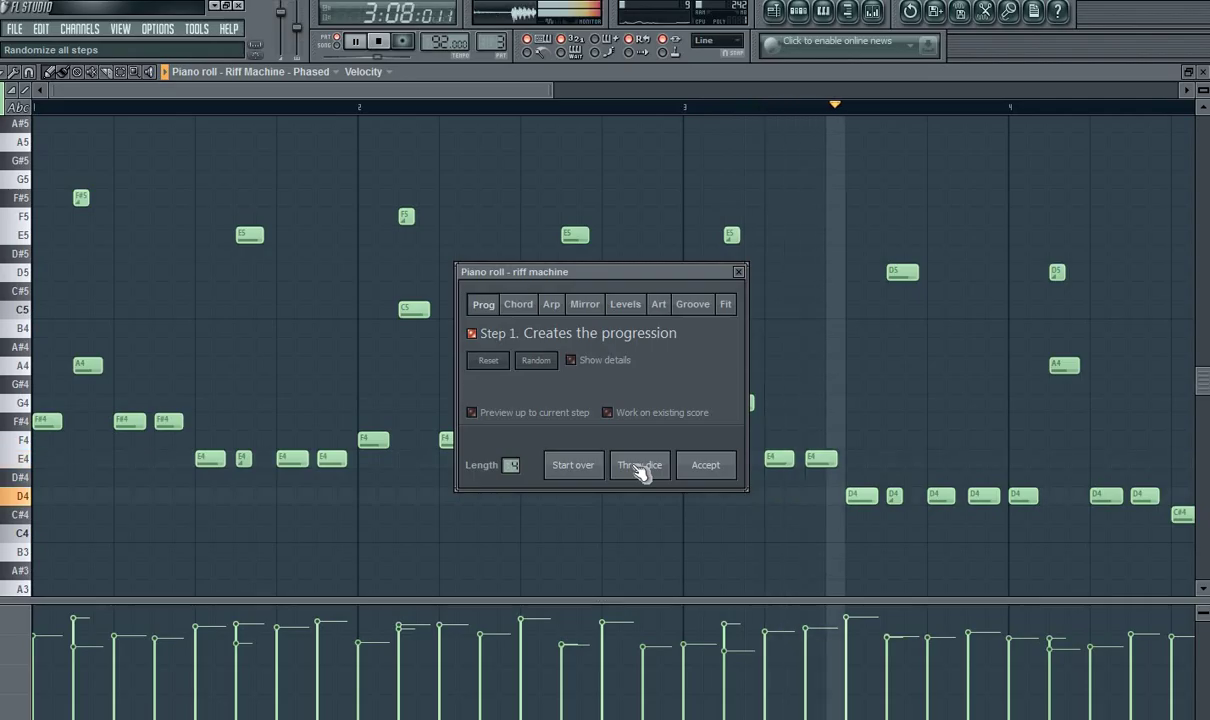
- Switch the Riff Machine to the Fit step, throw the dice for another riff and stop playback
{"action": "left_click", "coordinate": [725, 306]}
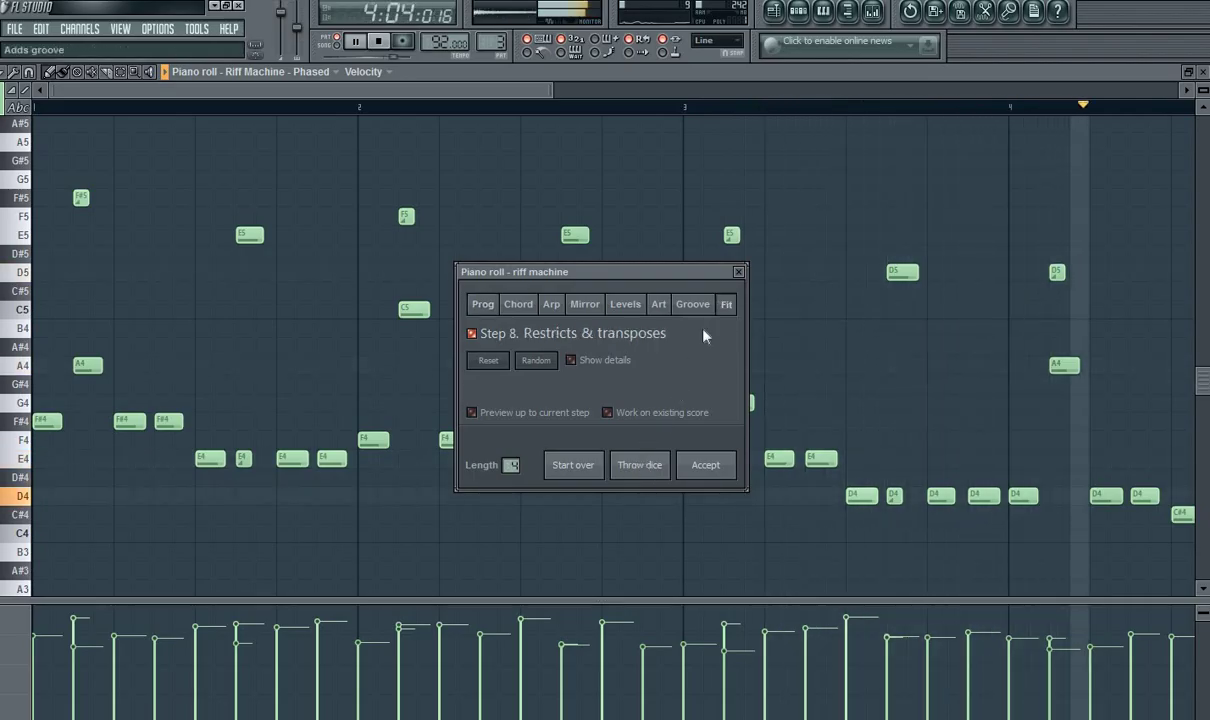
{"action": "left_click", "coordinate": [662, 466]}
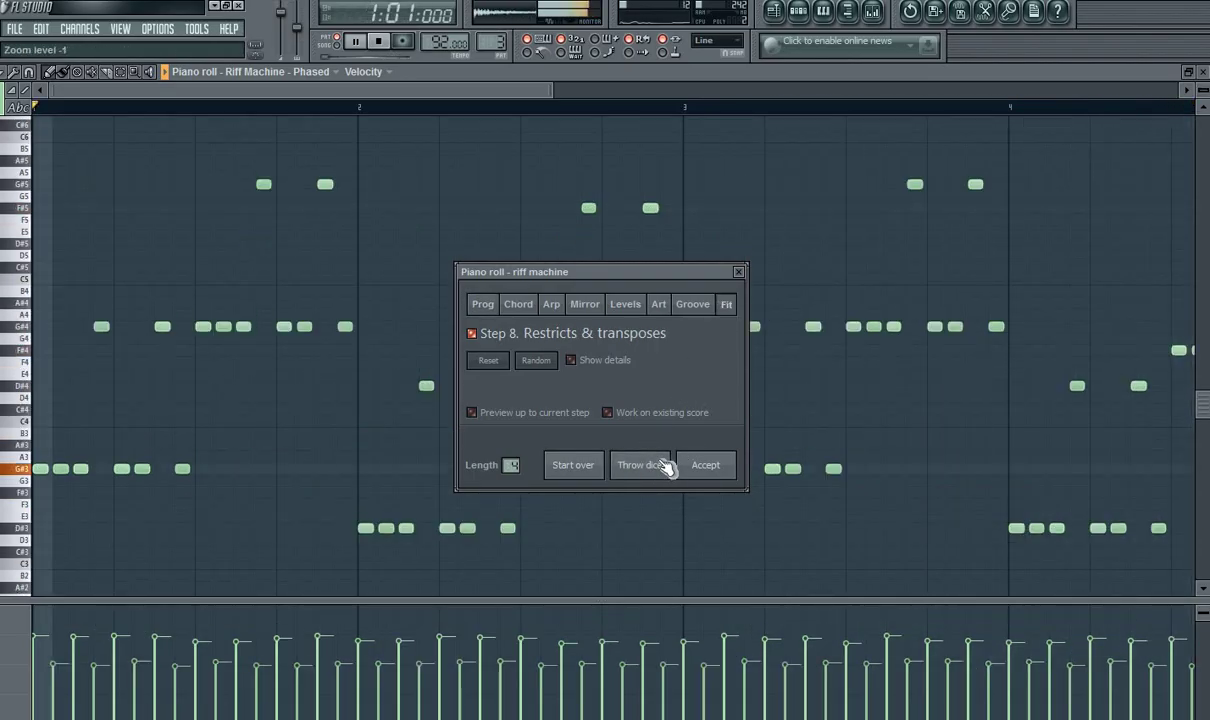
{"action": "key", "text": "space"}
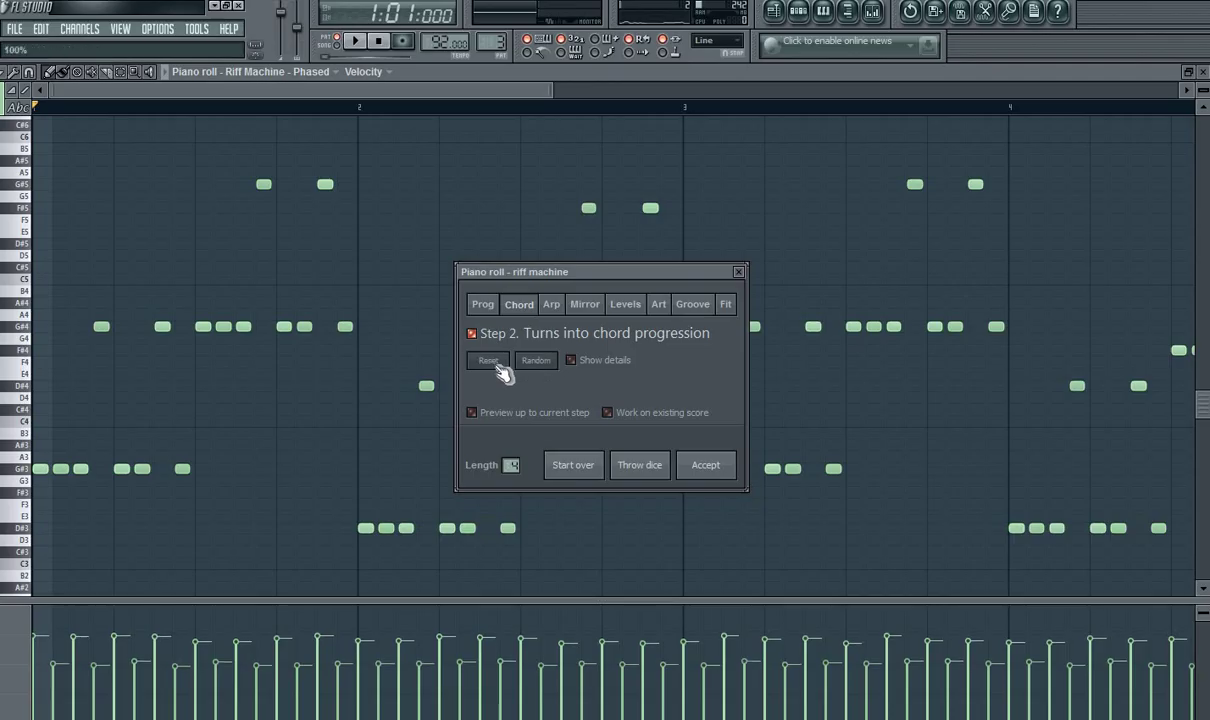
- Show the Chord step's details, adjust its pan level, then throw the dice and briefly audition the resulting riff
{"action": "left_click", "coordinate": [572, 361]}
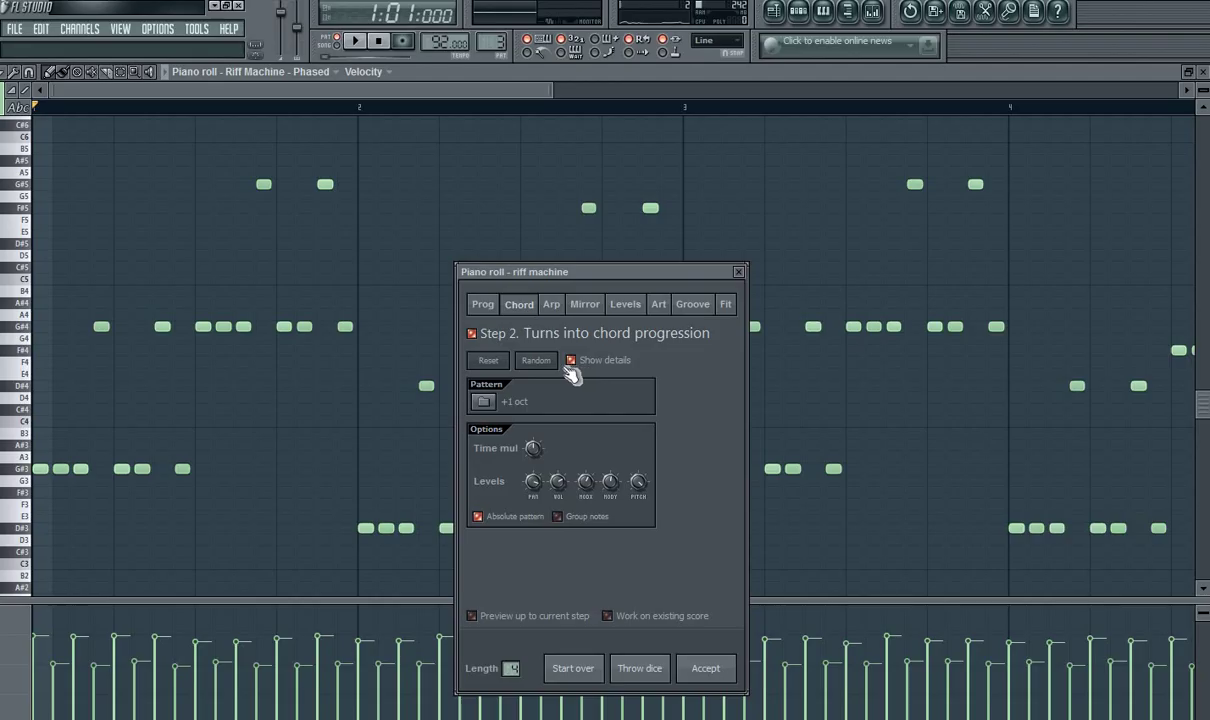
{"action": "left_click_drag", "start_coordinate": [537, 485], "coordinate": [537, 478]}
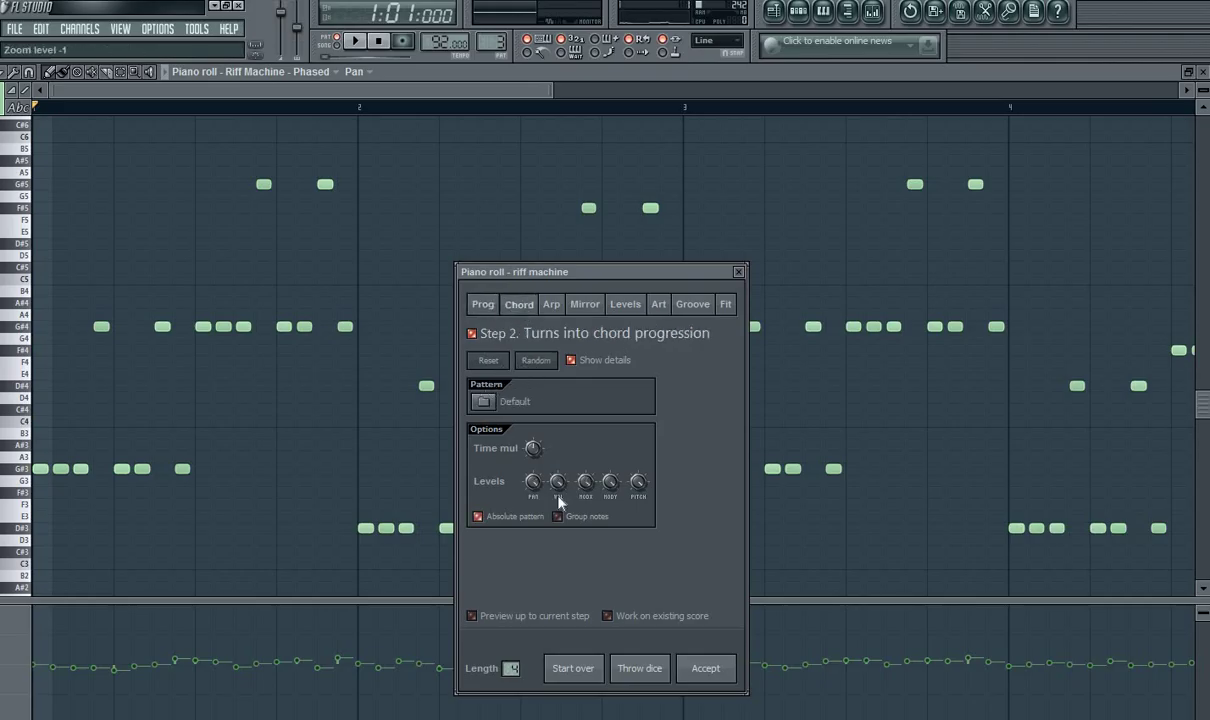
{"action": "left_click", "coordinate": [640, 669]}
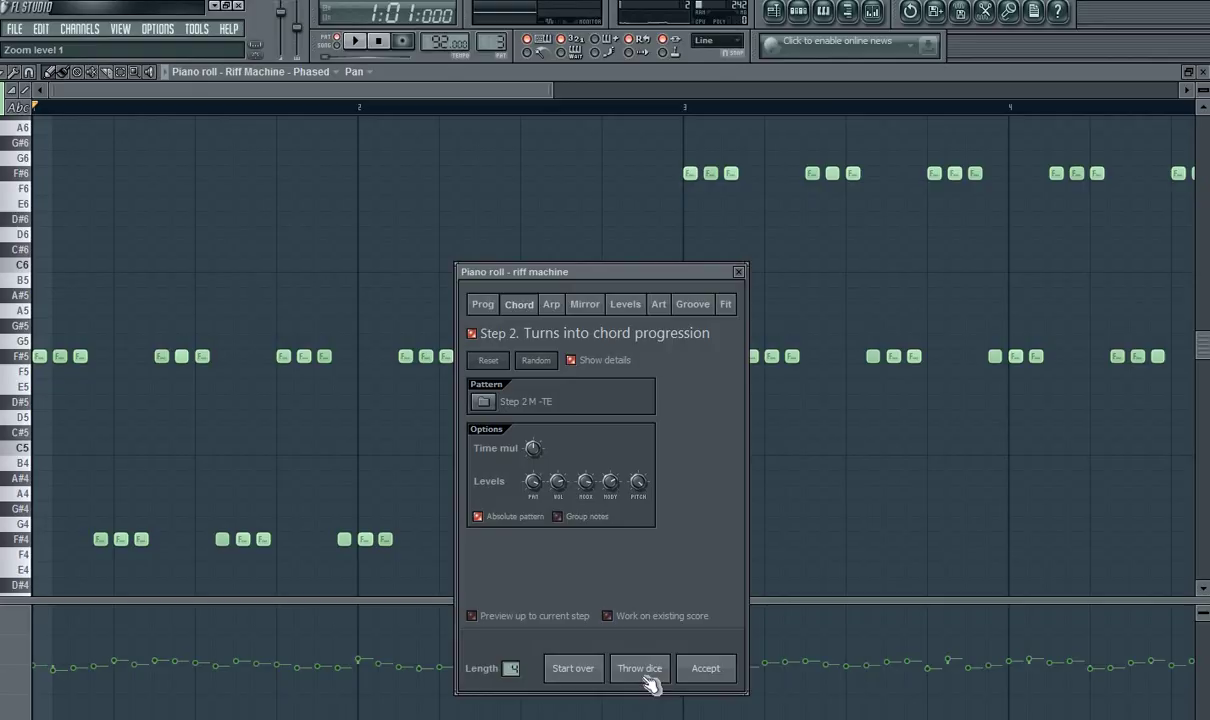
{"action": "key", "text": "space"}
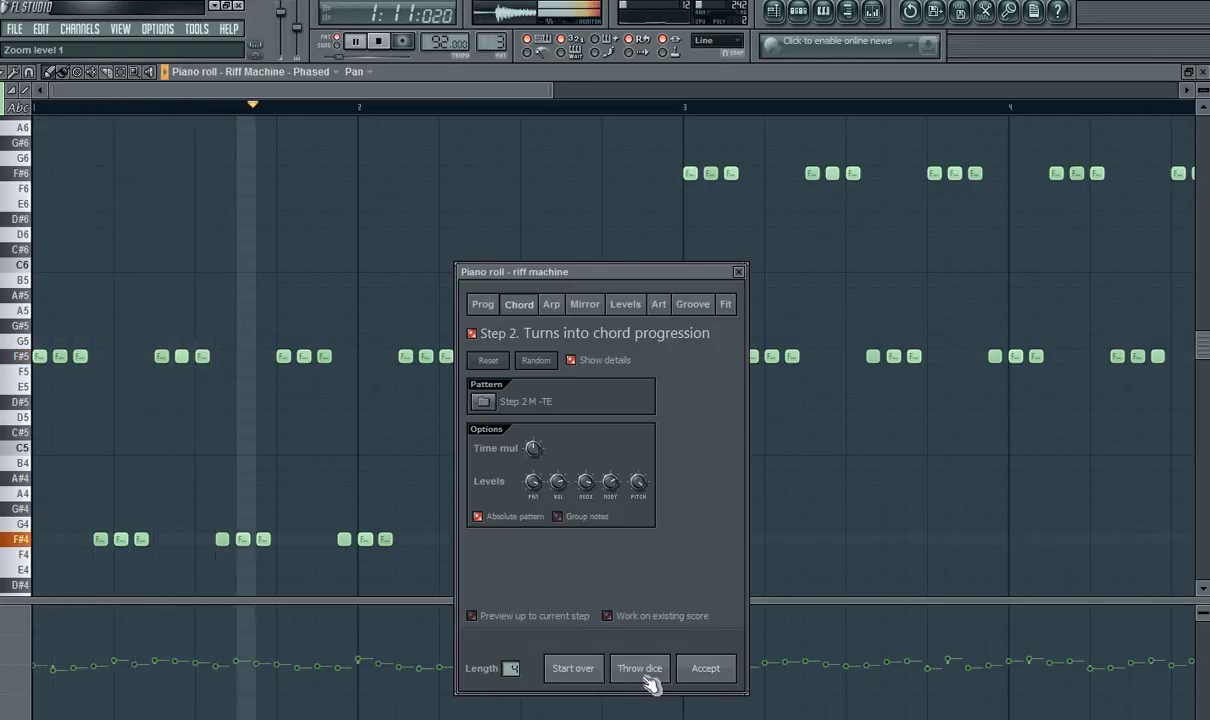
{"action": "key", "text": "space"}
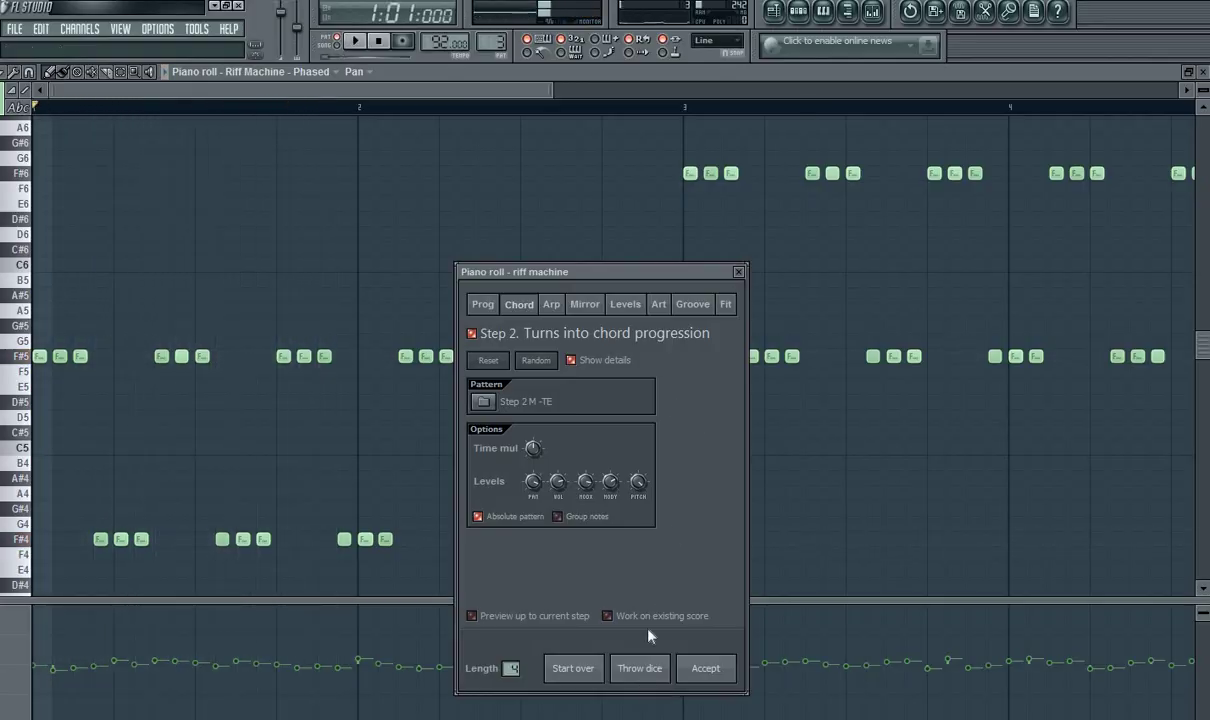
- Throw the dice for a new riff, start playback and randomize the riff three more times while listening
{"action": "left_click", "coordinate": [646, 672]}
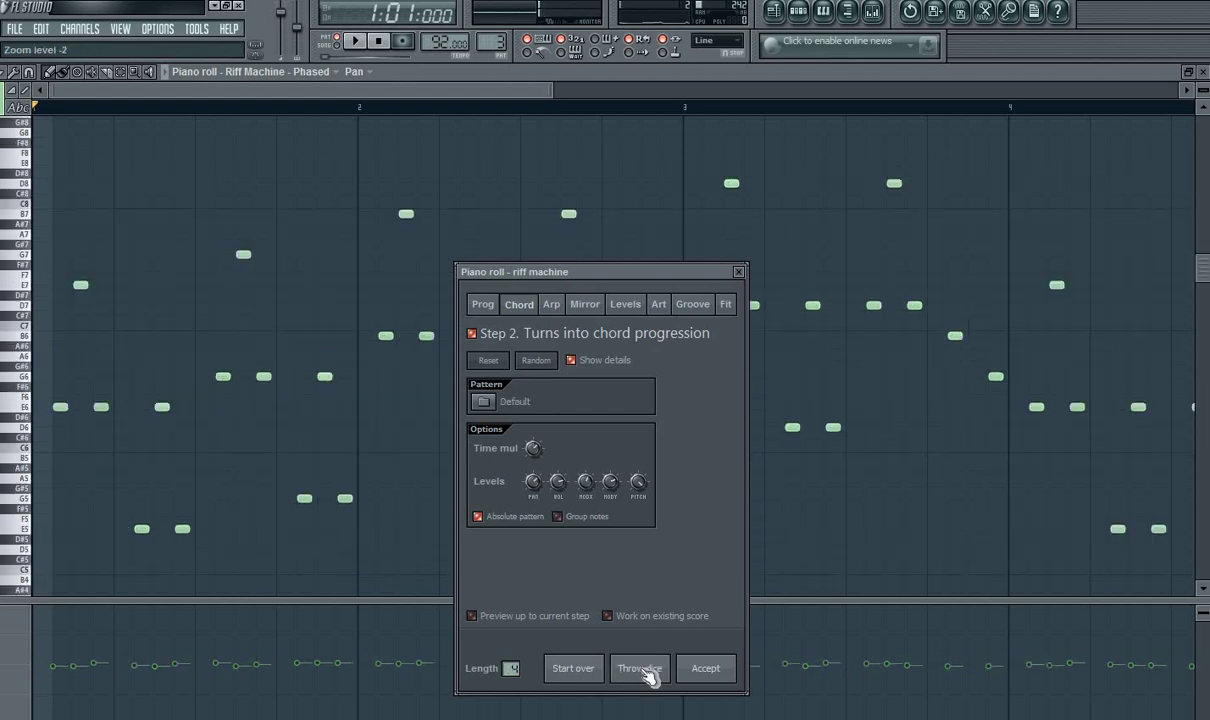
{"action": "key", "text": "space"}
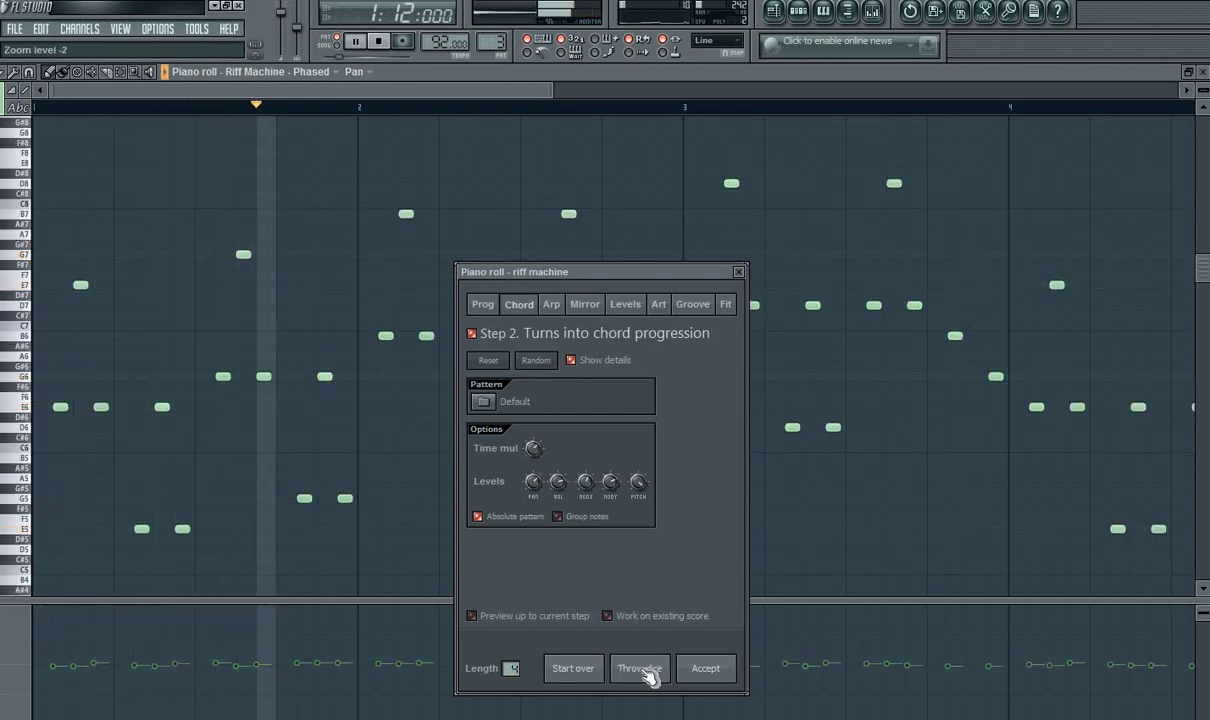
{"action": "left_click", "coordinate": [646, 672]}
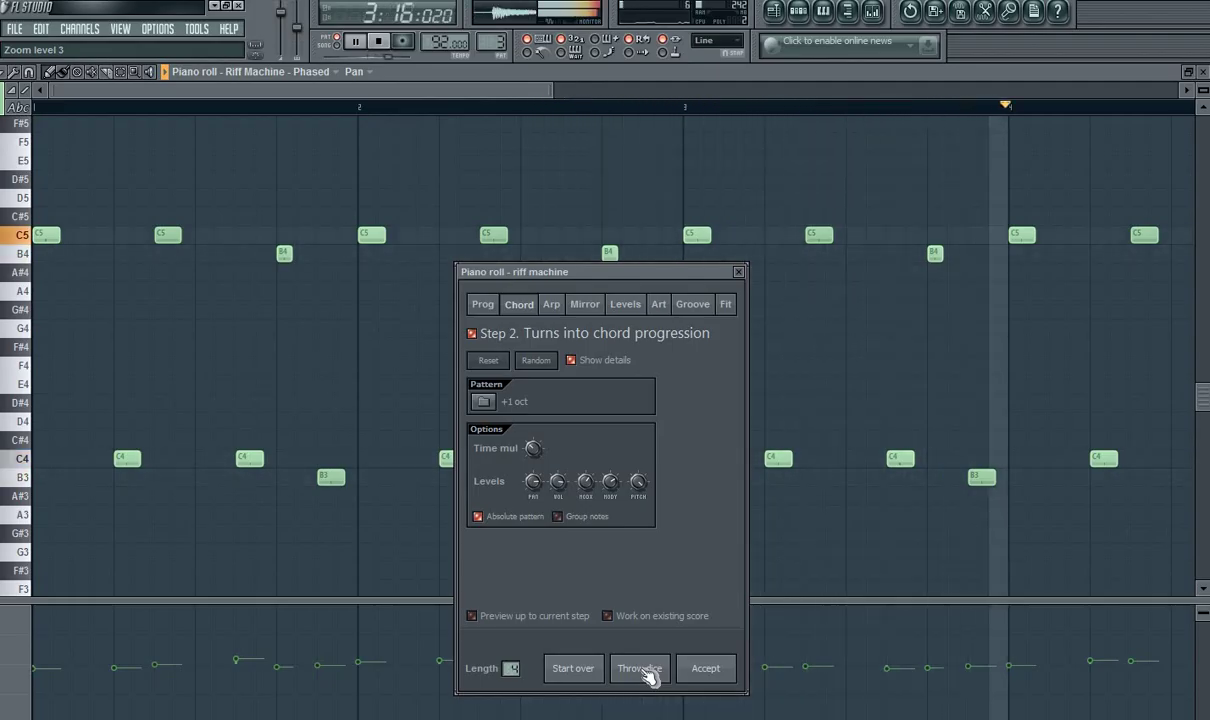
{"action": "left_click", "coordinate": [646, 672]}
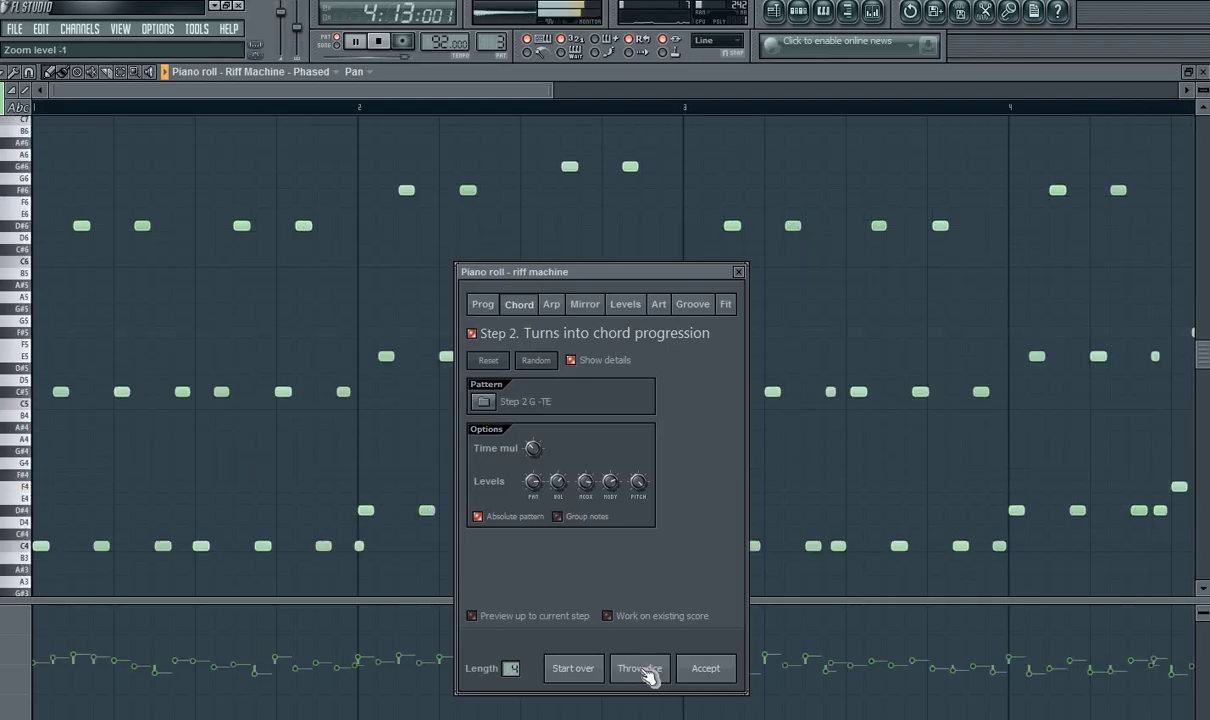
{"action": "left_click", "coordinate": [648, 674]}
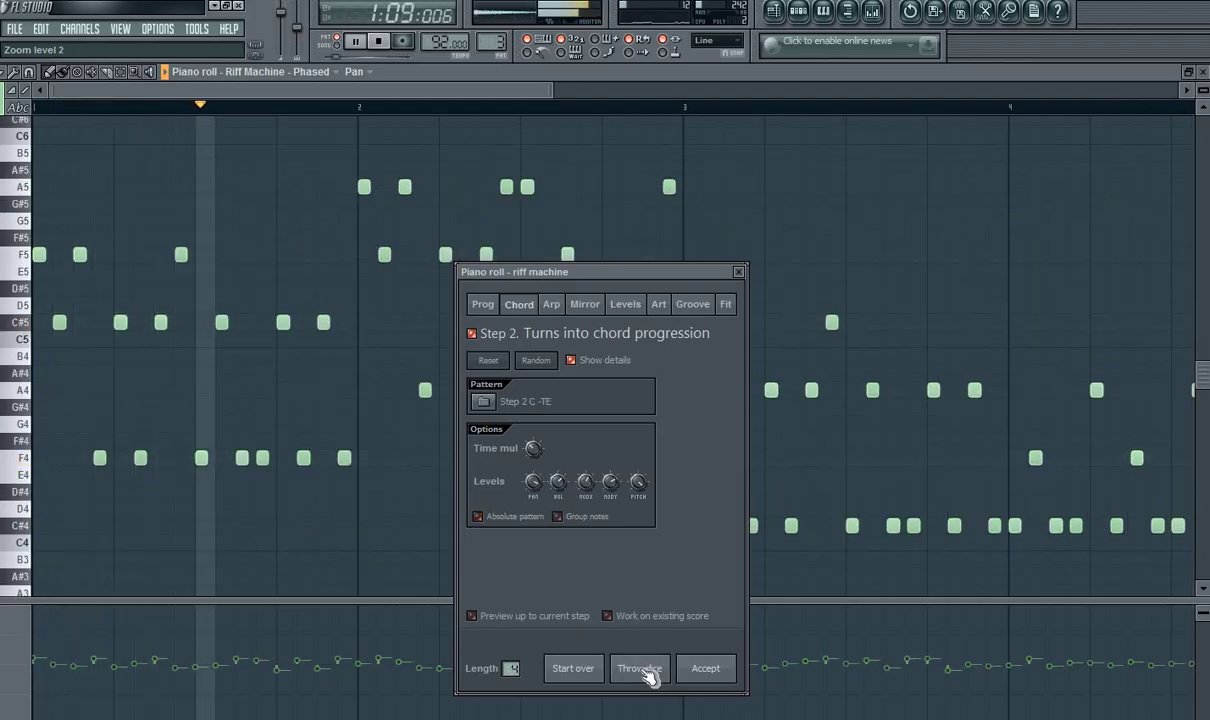
- Close the Riff Machine without accepting the riff, show the step sequencer and open the Riff Machine channel's settings
{"action": "left_click", "coordinate": [738, 272]}
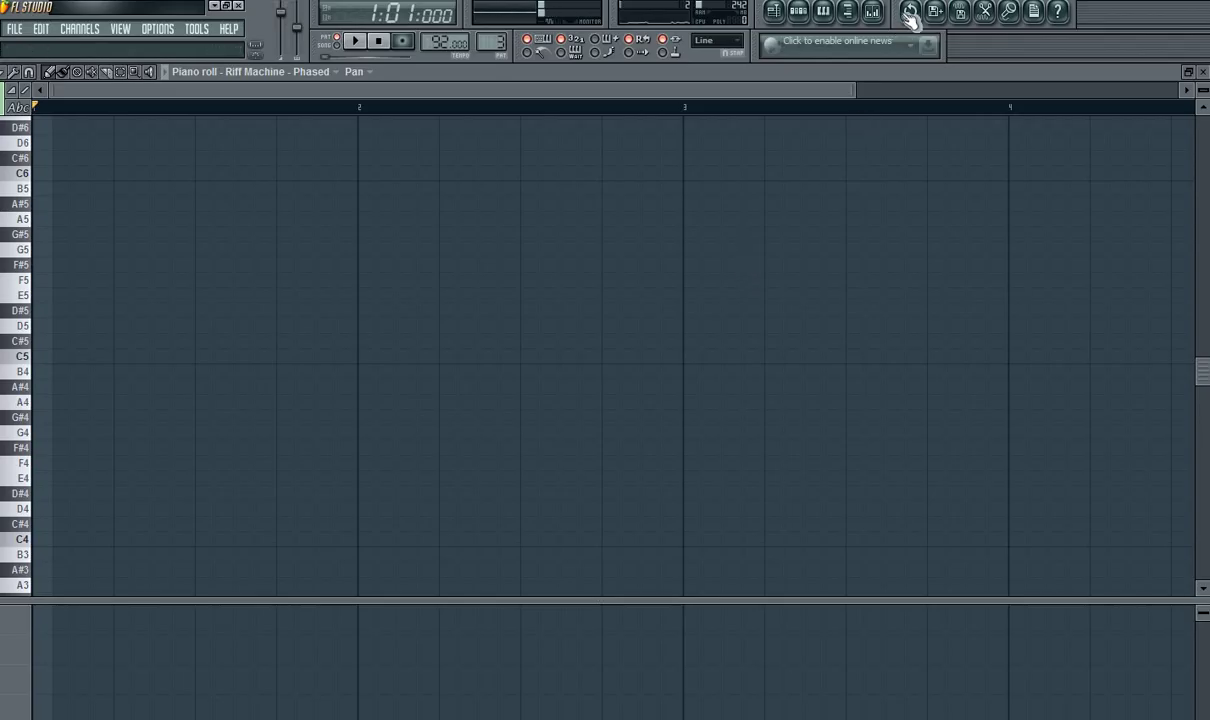
{"action": "left_click", "coordinate": [798, 11]}
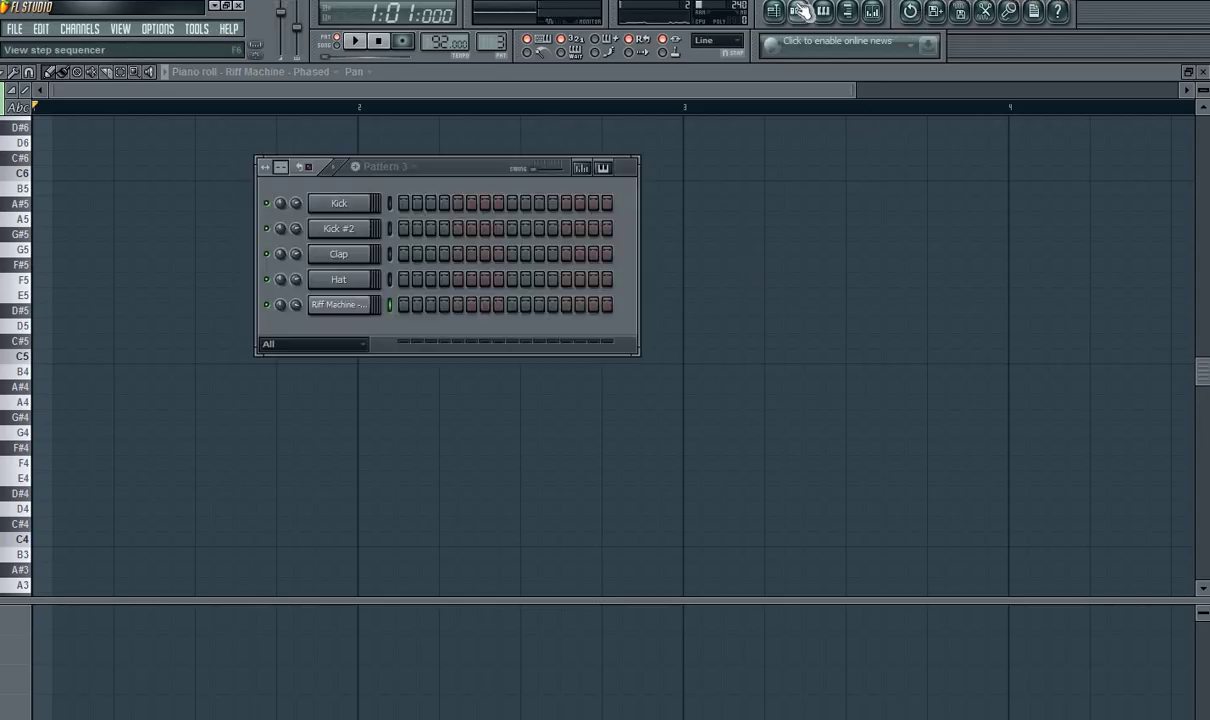
{"action": "left_click", "coordinate": [338, 310]}
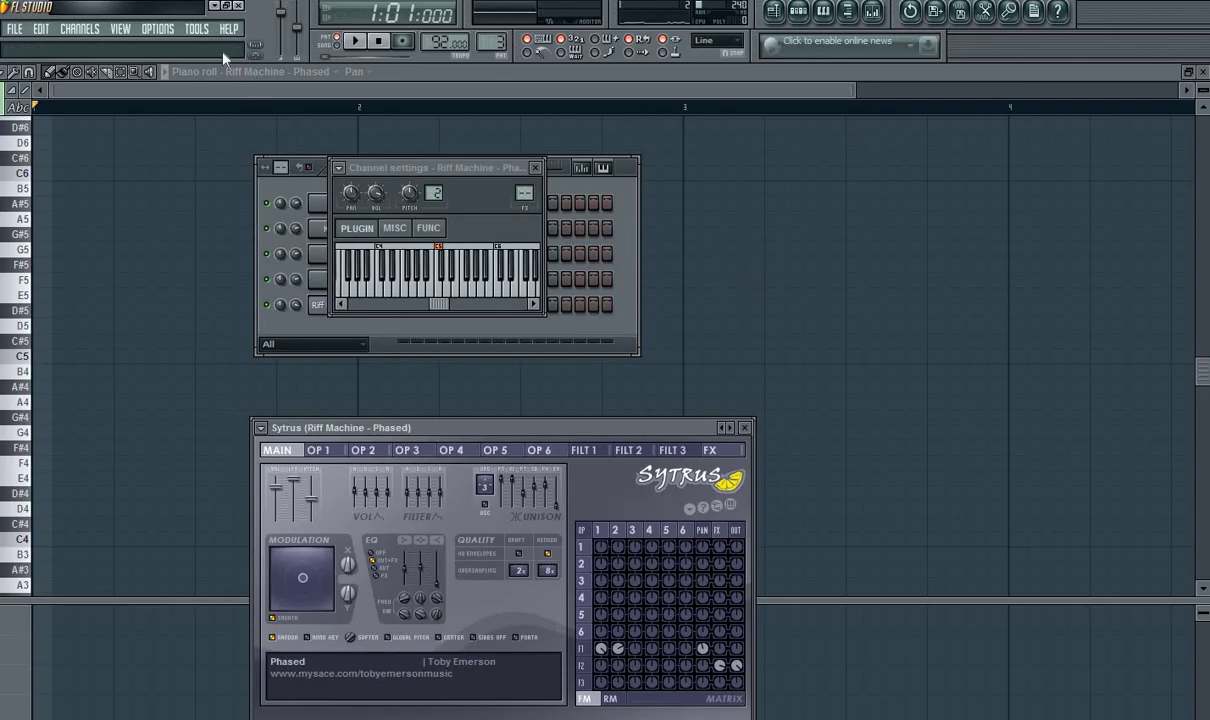
- Reopen the Riff Machine, throw the dice repeatedly to audition a series of random riffs, and stop playback
{"action": "left_click", "coordinate": [196, 29]}
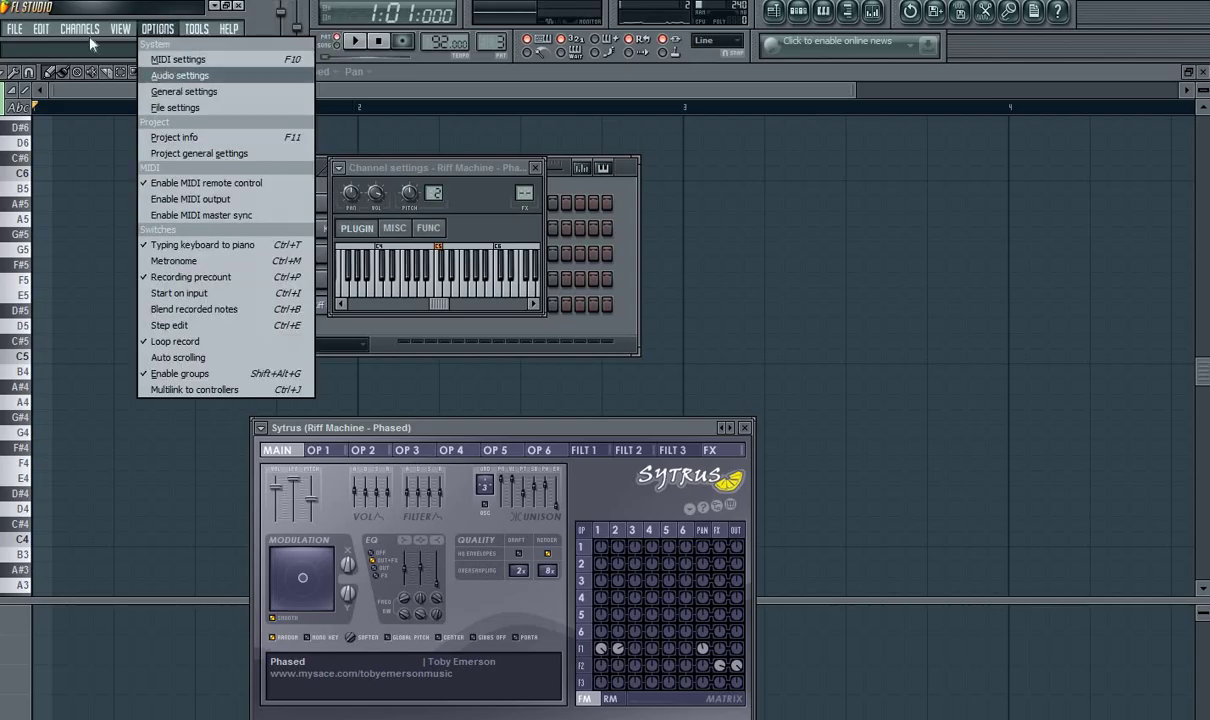
{"action": "mouse_move", "coordinate": [120, 31]}
{"action": "mouse_move", "coordinate": [80, 30]}
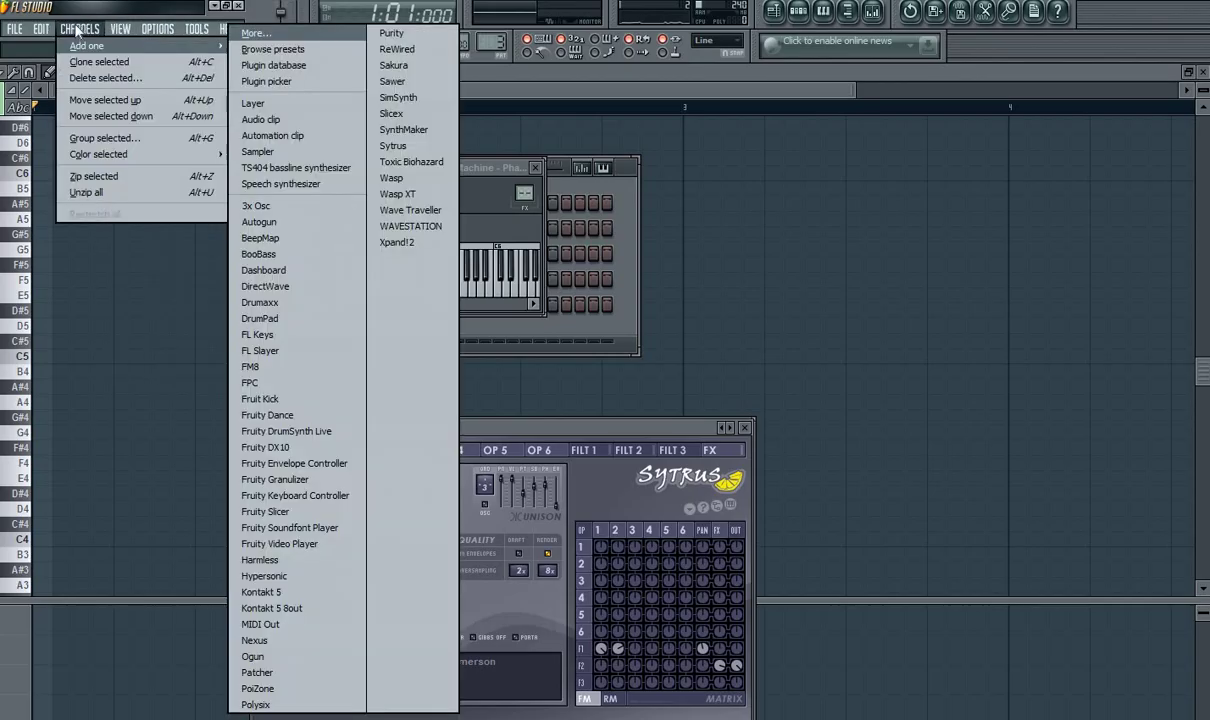
{"action": "mouse_move", "coordinate": [205, 36]}
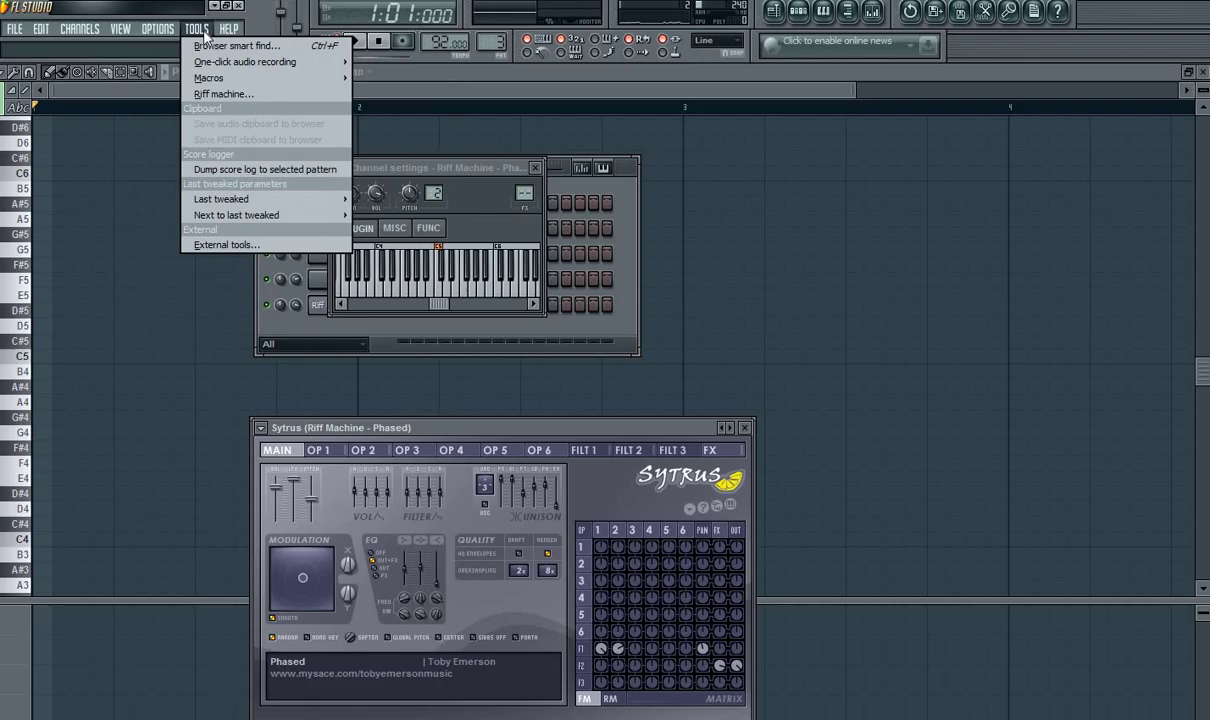
{"action": "left_click", "coordinate": [210, 94]}
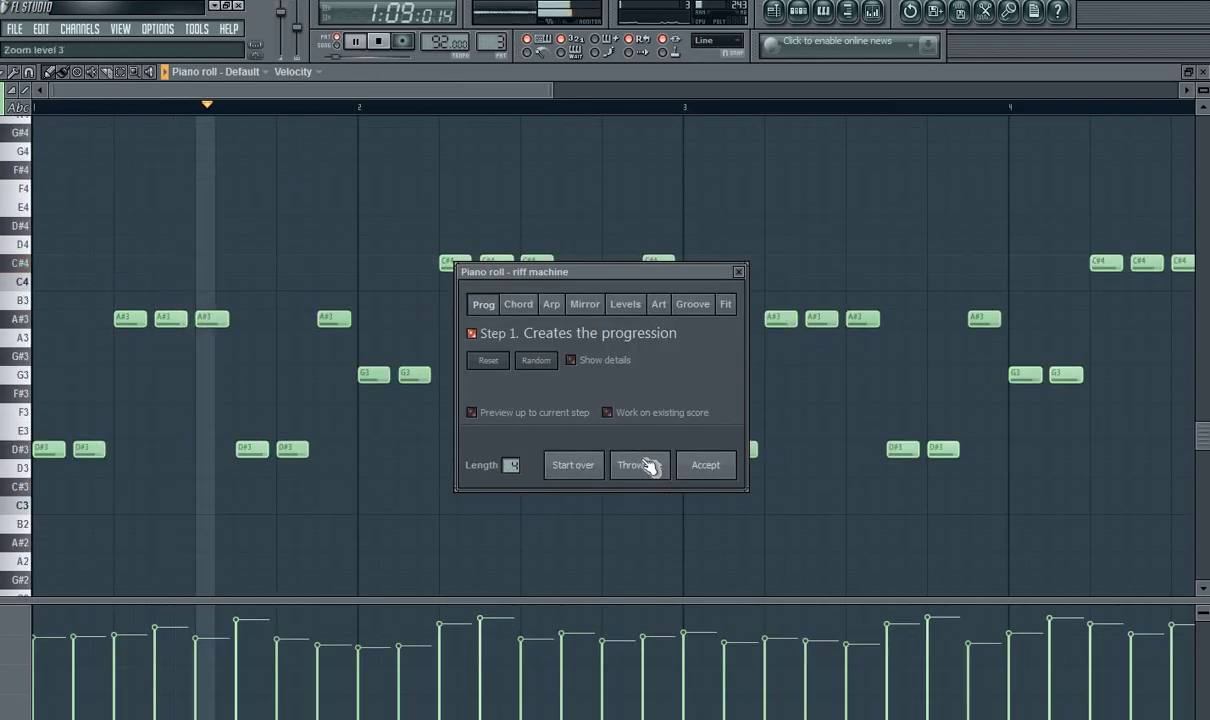
{"action": "left_click", "coordinate": [640, 465]}
{"action": "left_click", "coordinate": [640, 465]}
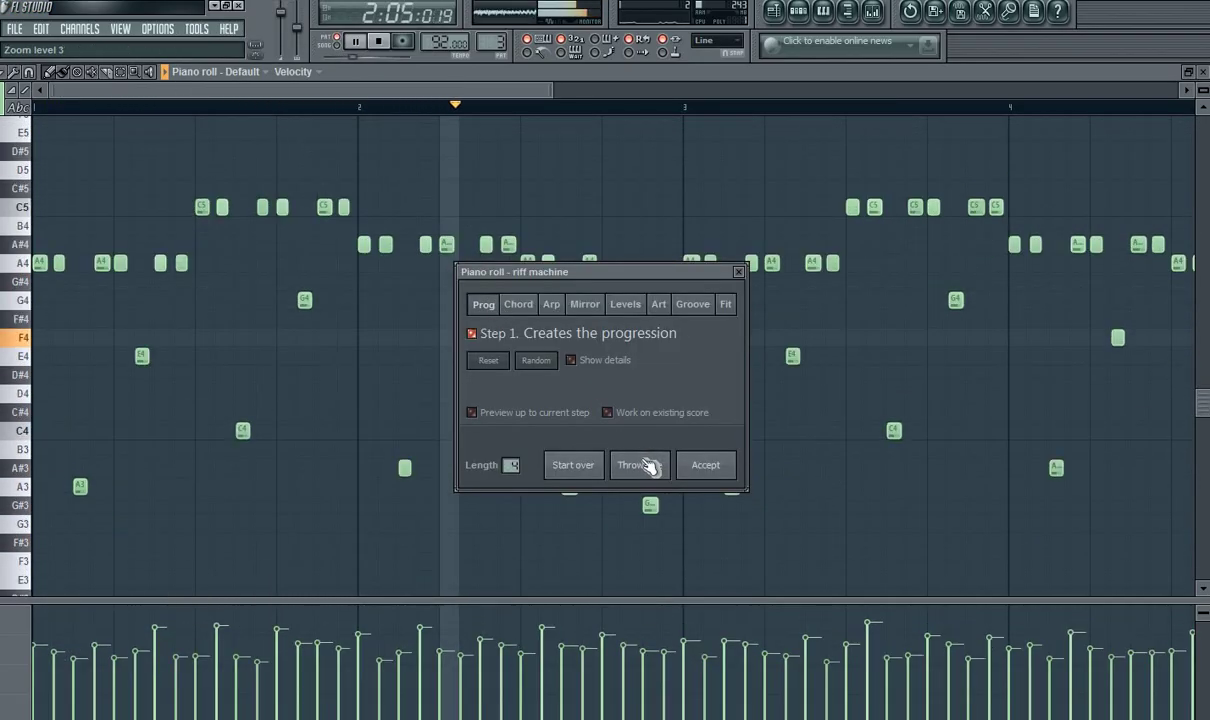
{"action": "left_click", "coordinate": [640, 465]}
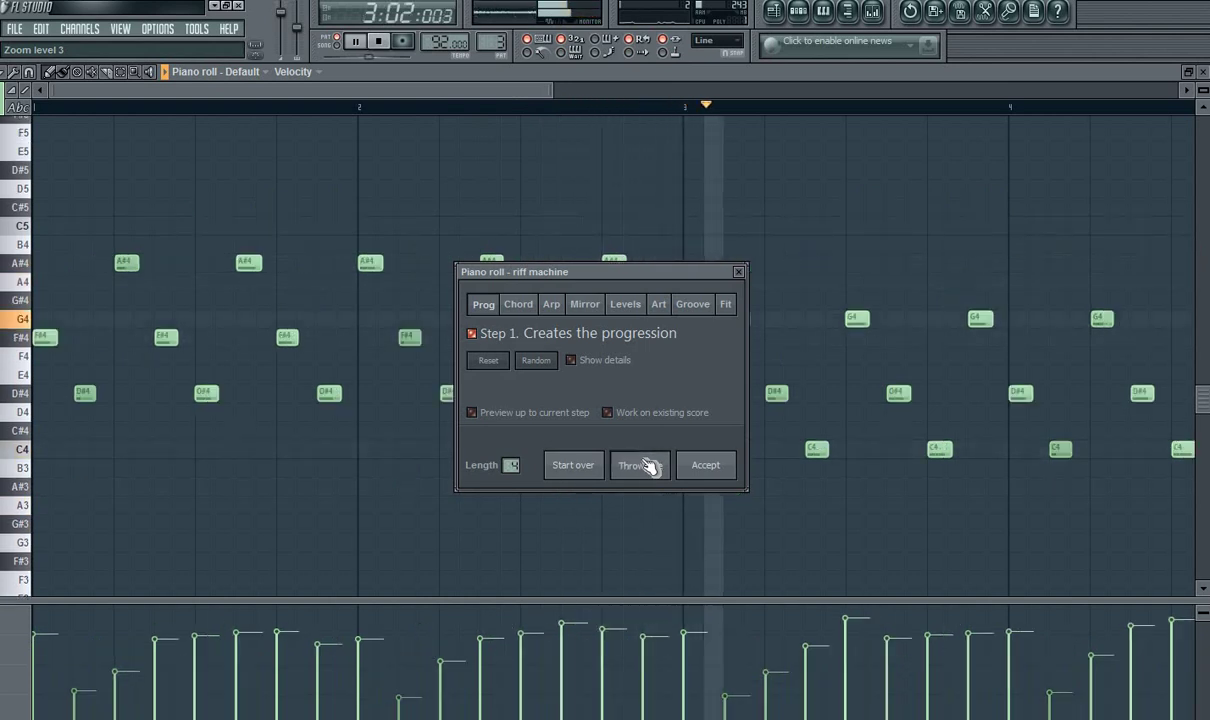
{"action": "left_click", "coordinate": [640, 465]}
{"action": "left_click", "coordinate": [640, 465]}
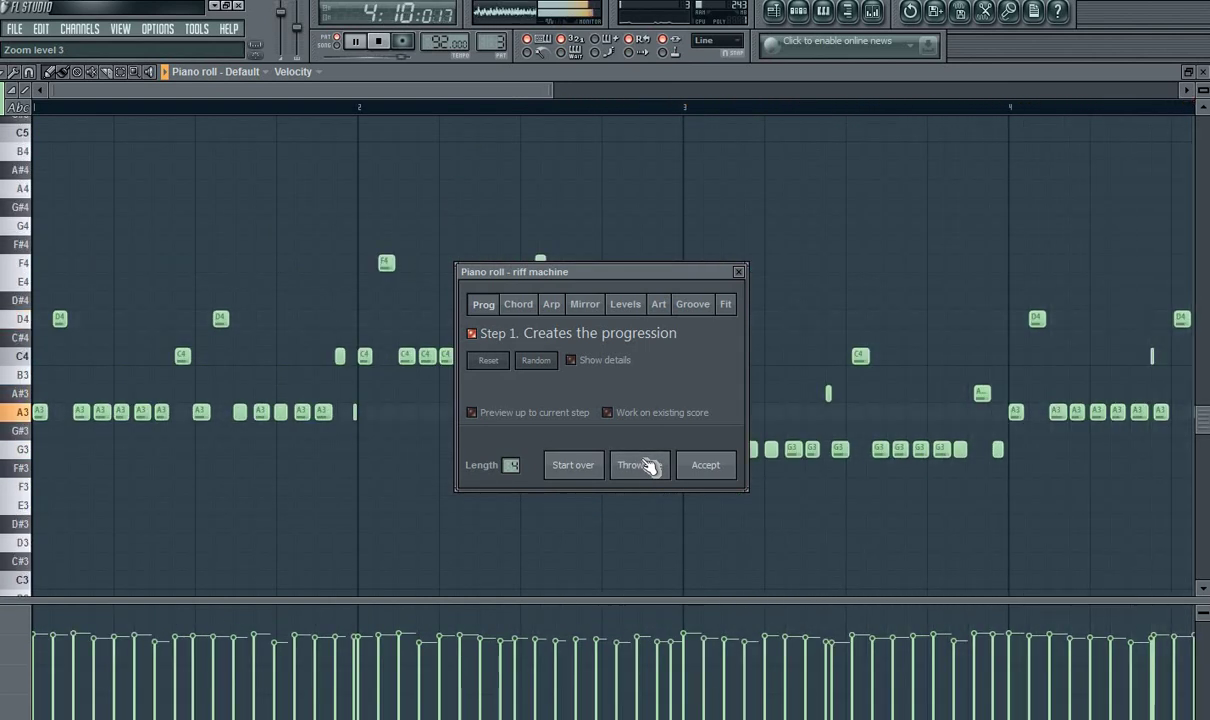
{"action": "left_click", "coordinate": [648, 466]}
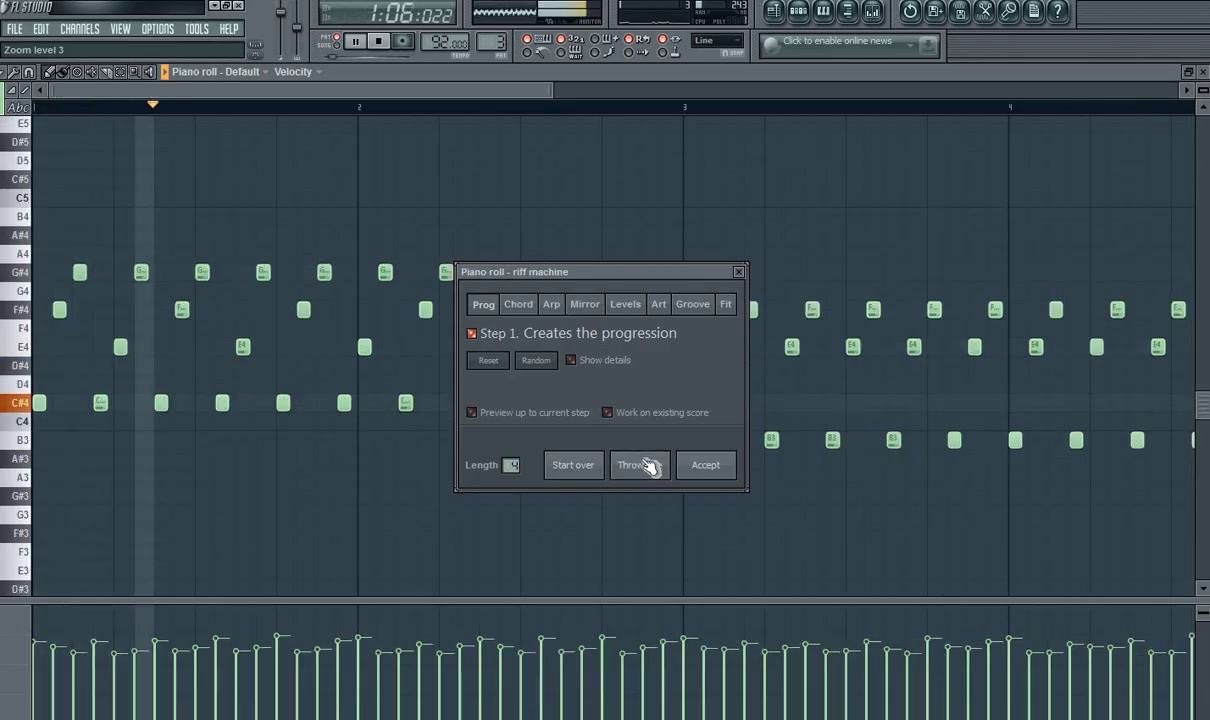
{"action": "left_click", "coordinate": [648, 466]}
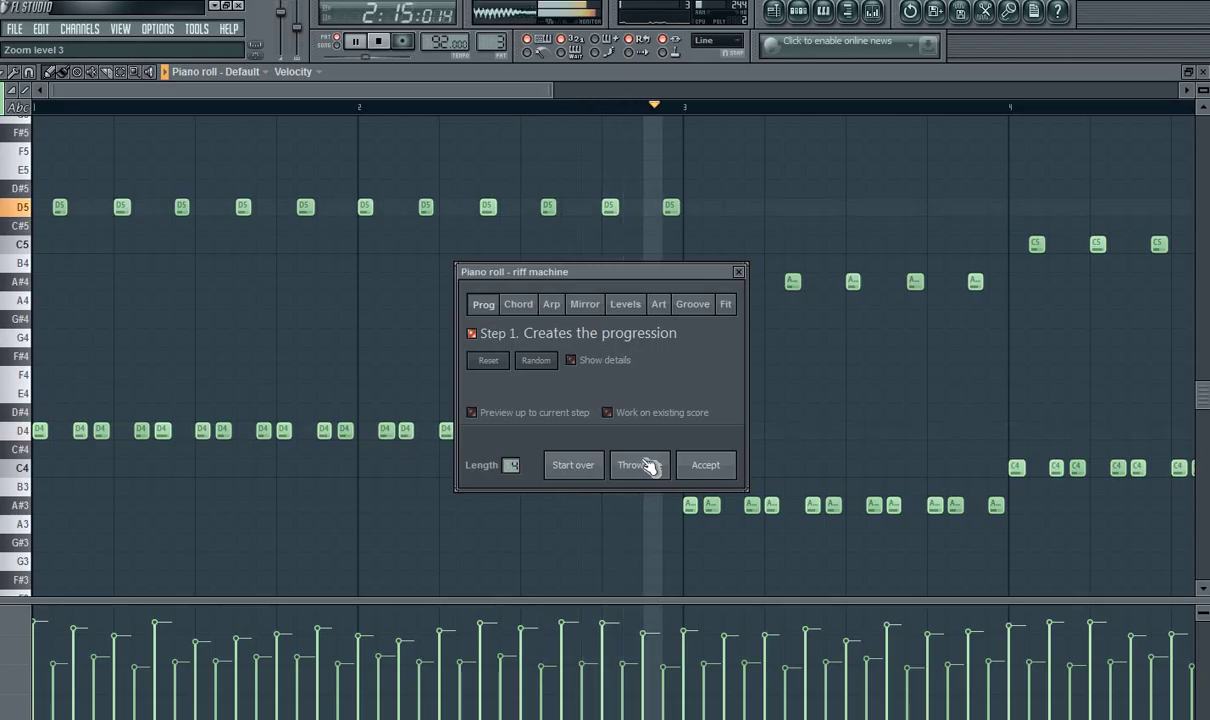
{"action": "left_click", "coordinate": [648, 466]}
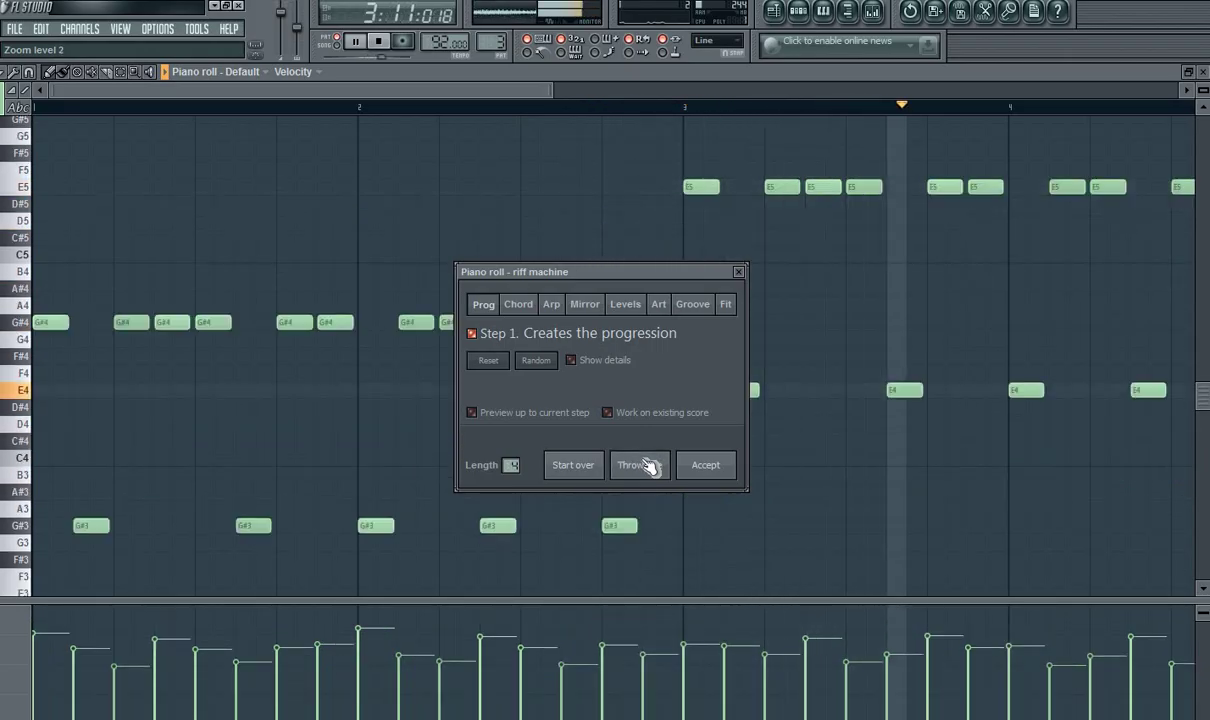
{"action": "key", "text": "space"}
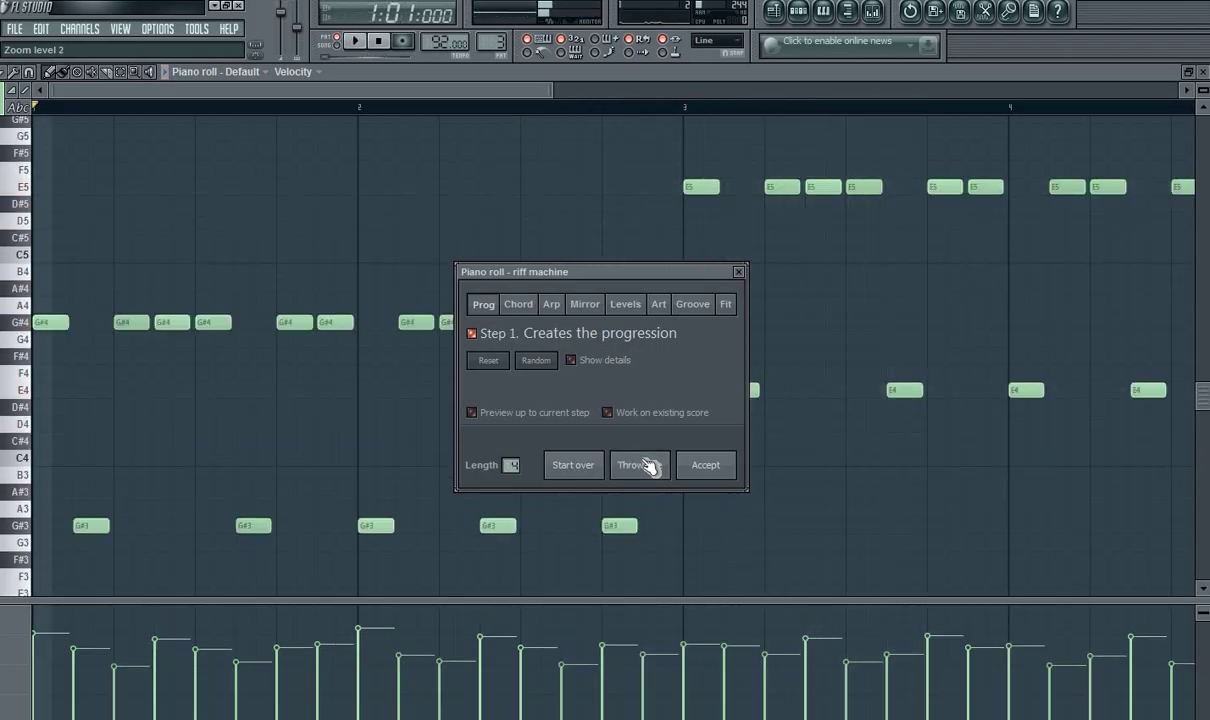
- Throw the dice for a new riff, start playback and randomize it twice more while it plays
{"action": "left_click", "coordinate": [648, 466]}
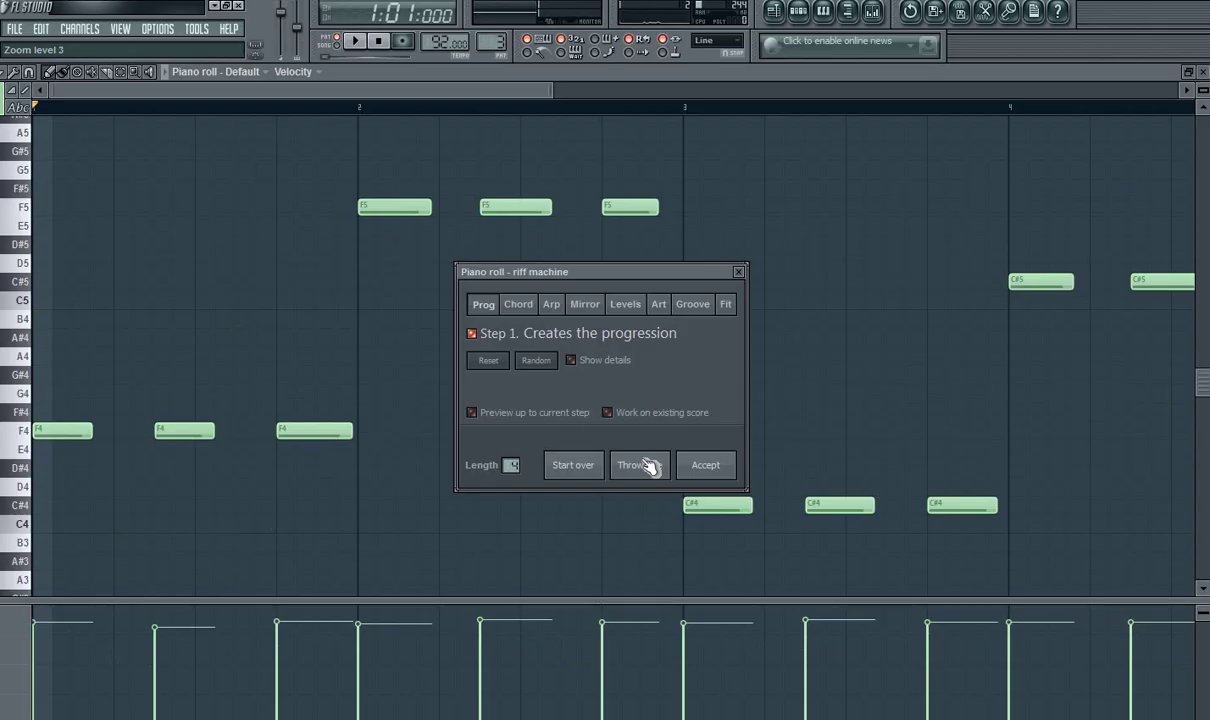
{"action": "key", "text": "space"}
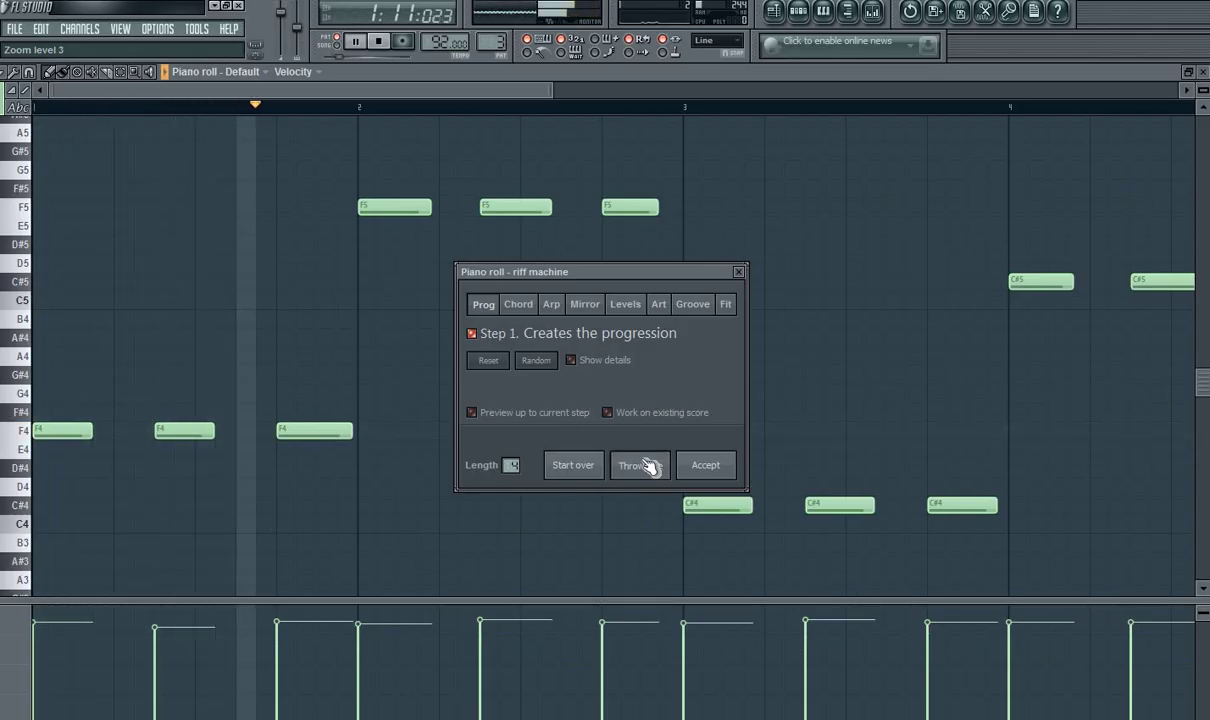
{"action": "left_click", "coordinate": [648, 466]}
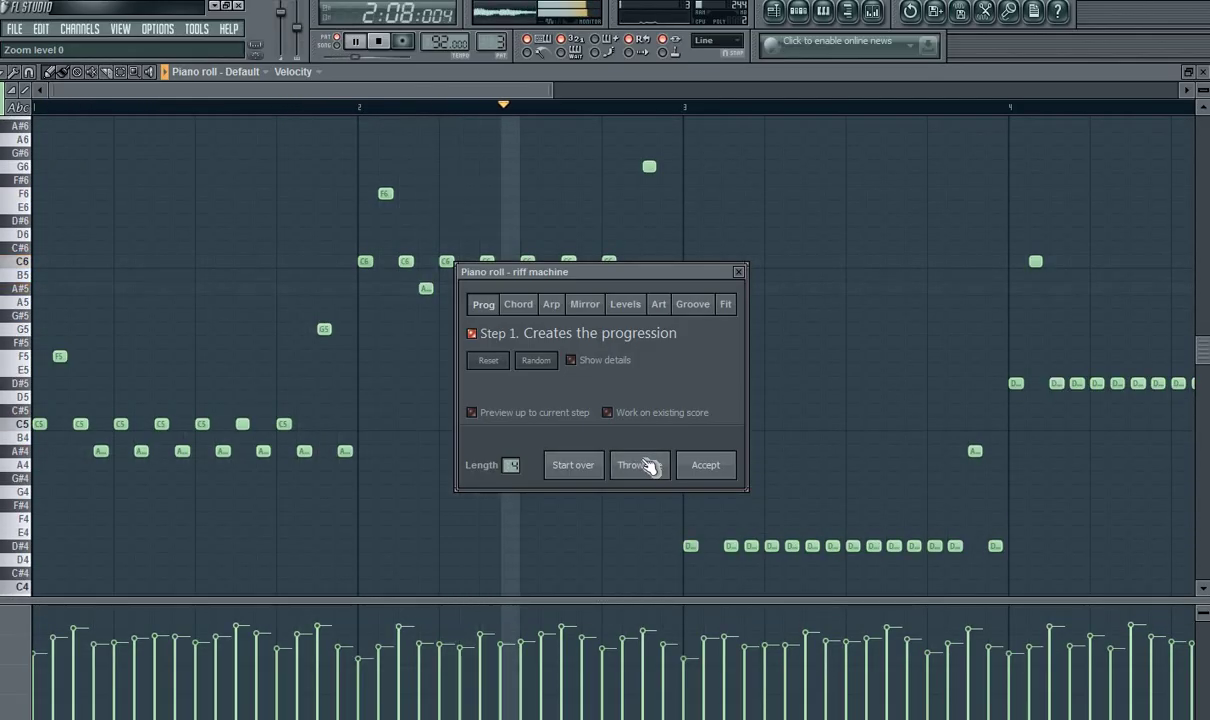
{"action": "left_click", "coordinate": [648, 466]}
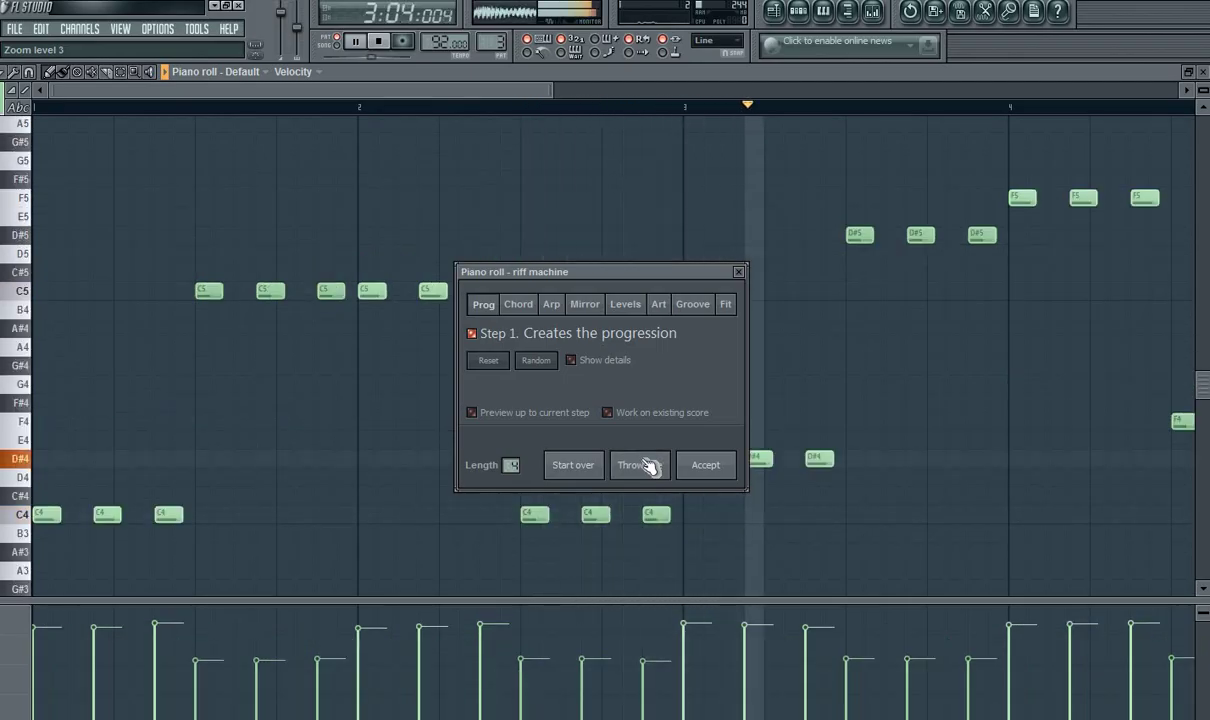
- Throw the dice for a new riff from the Chord step and another from the Mirror step during playback
{"action": "left_click", "coordinate": [518, 304]}
{"action": "left_click", "coordinate": [643, 472]}
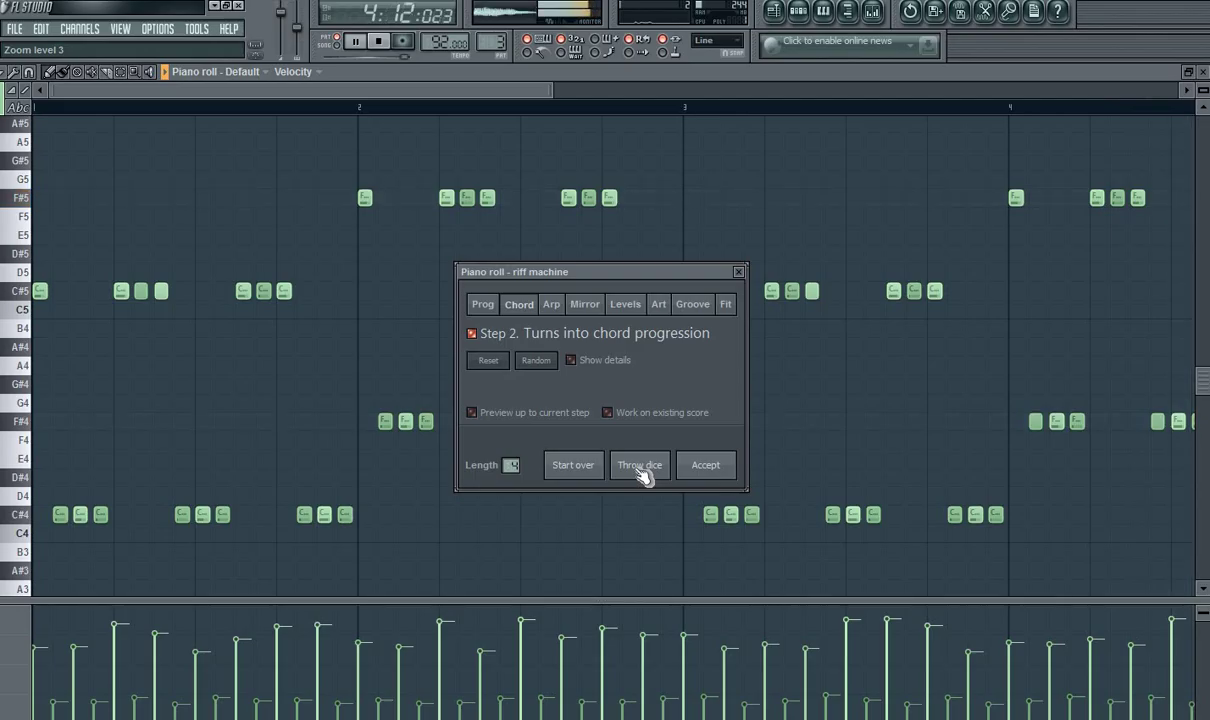
{"action": "left_click", "coordinate": [600, 308]}
{"action": "left_click", "coordinate": [630, 467]}
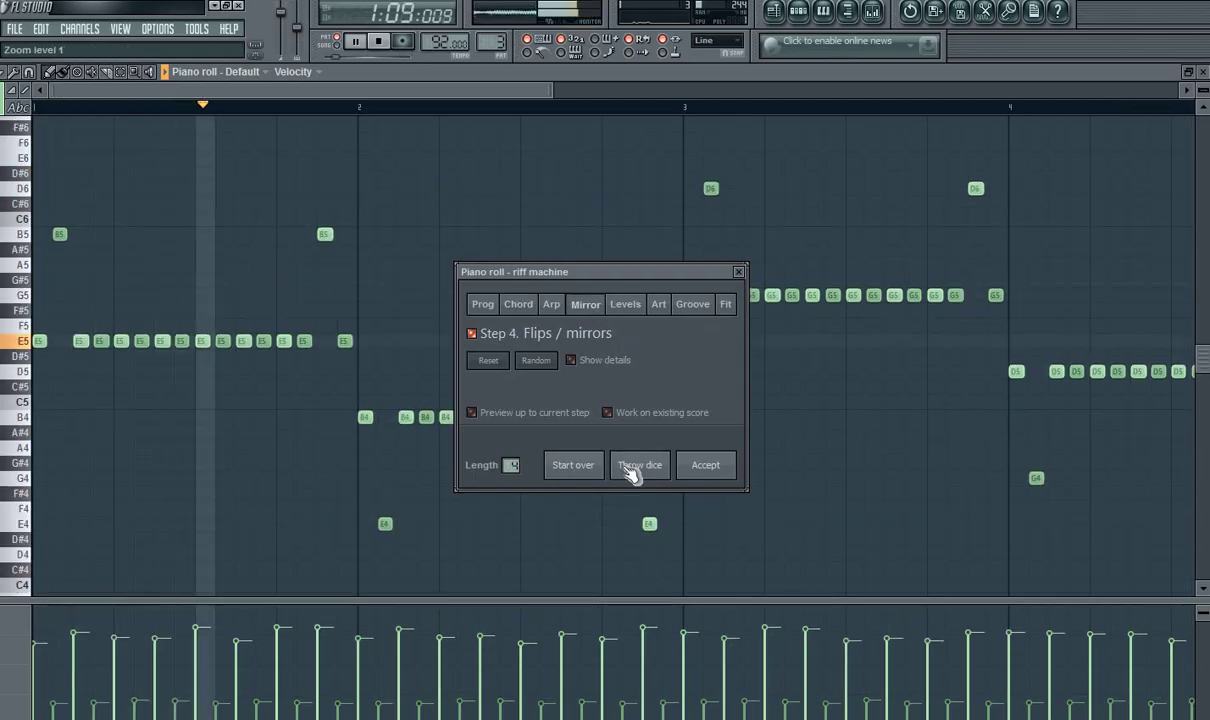
- Limit the Riff Machine preview to the Chord step, listen to the chord progression and stop playback
{"action": "left_click", "coordinate": [520, 305]}
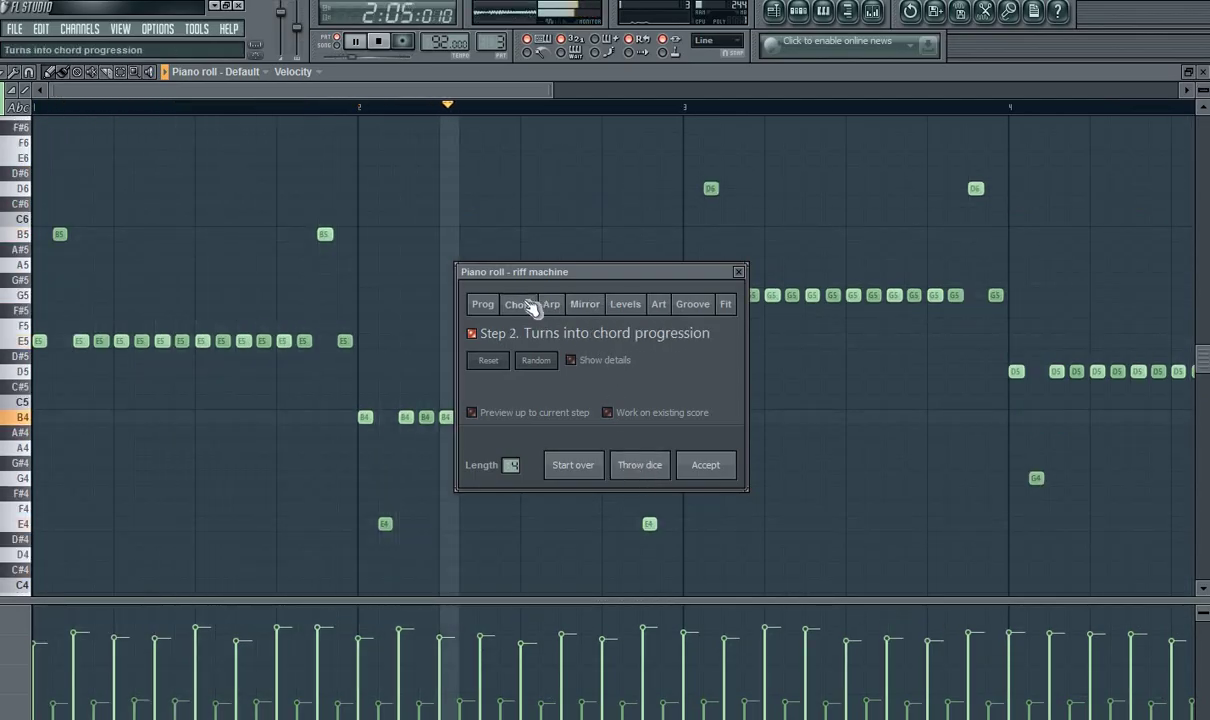
{"action": "left_click", "coordinate": [489, 413]}
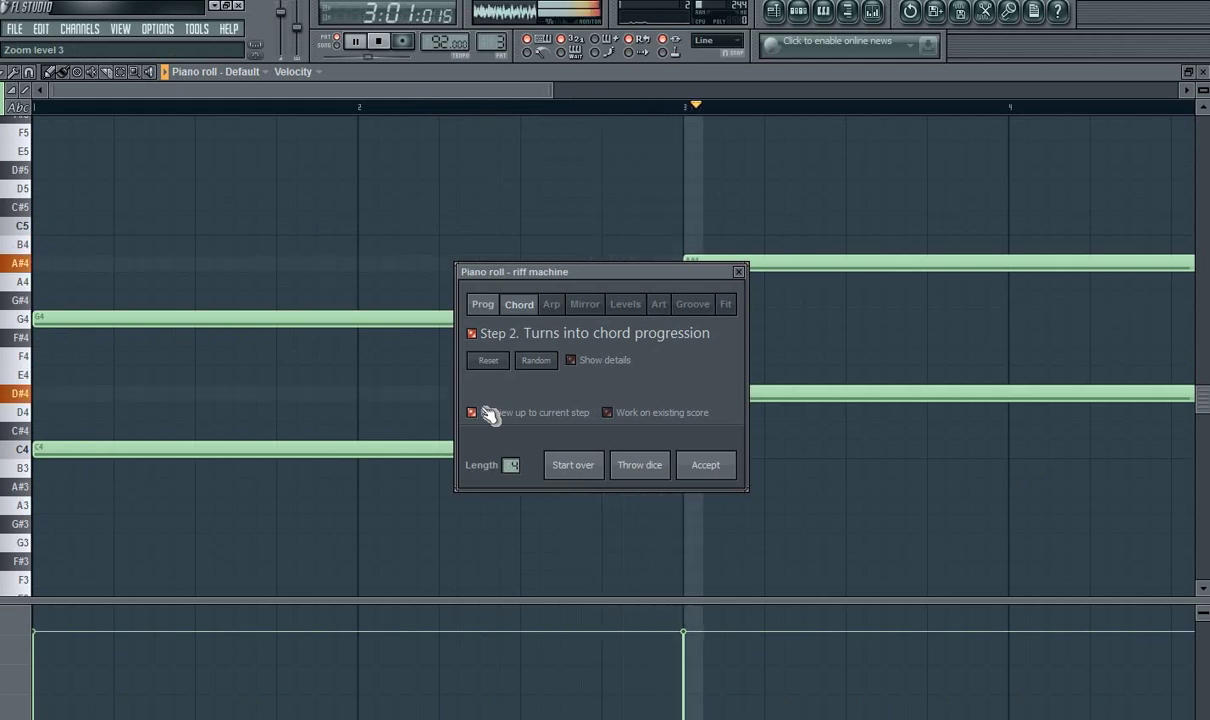
{"action": "key", "text": "space"}
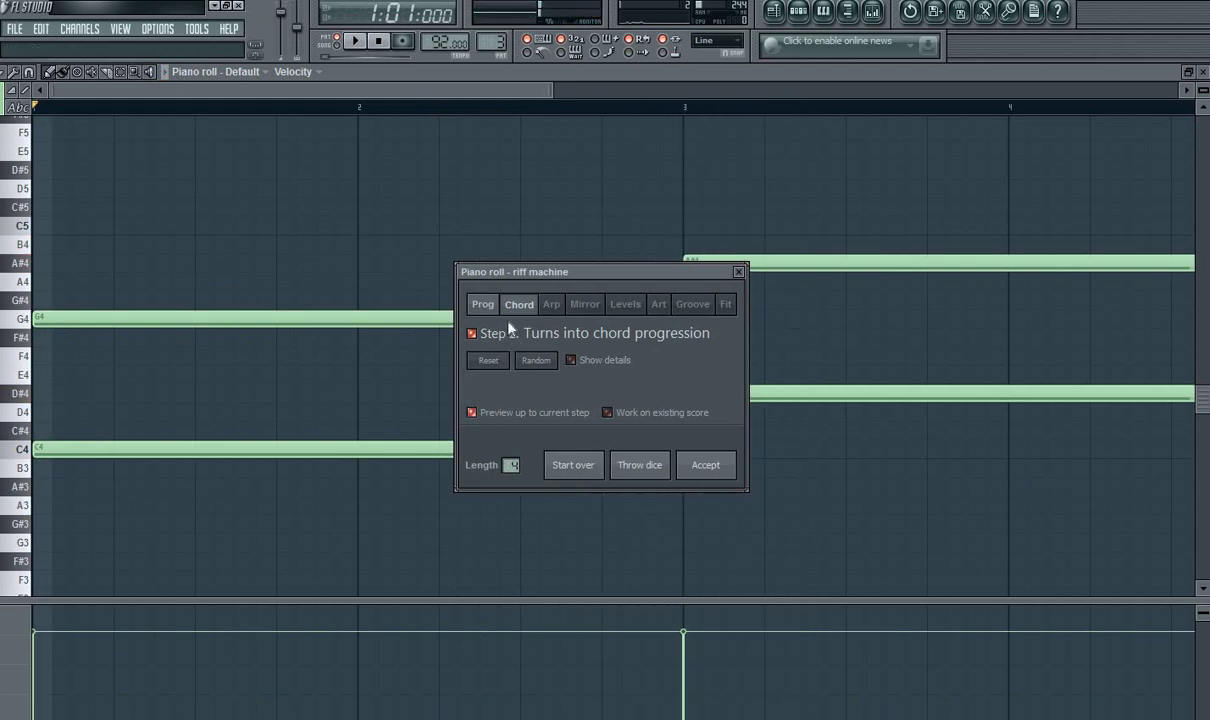
- Throw the dice twice for new chord progressions, turn off the step-limited preview to hear the full riff, and stop playback
{"action": "left_click", "coordinate": [640, 468]}
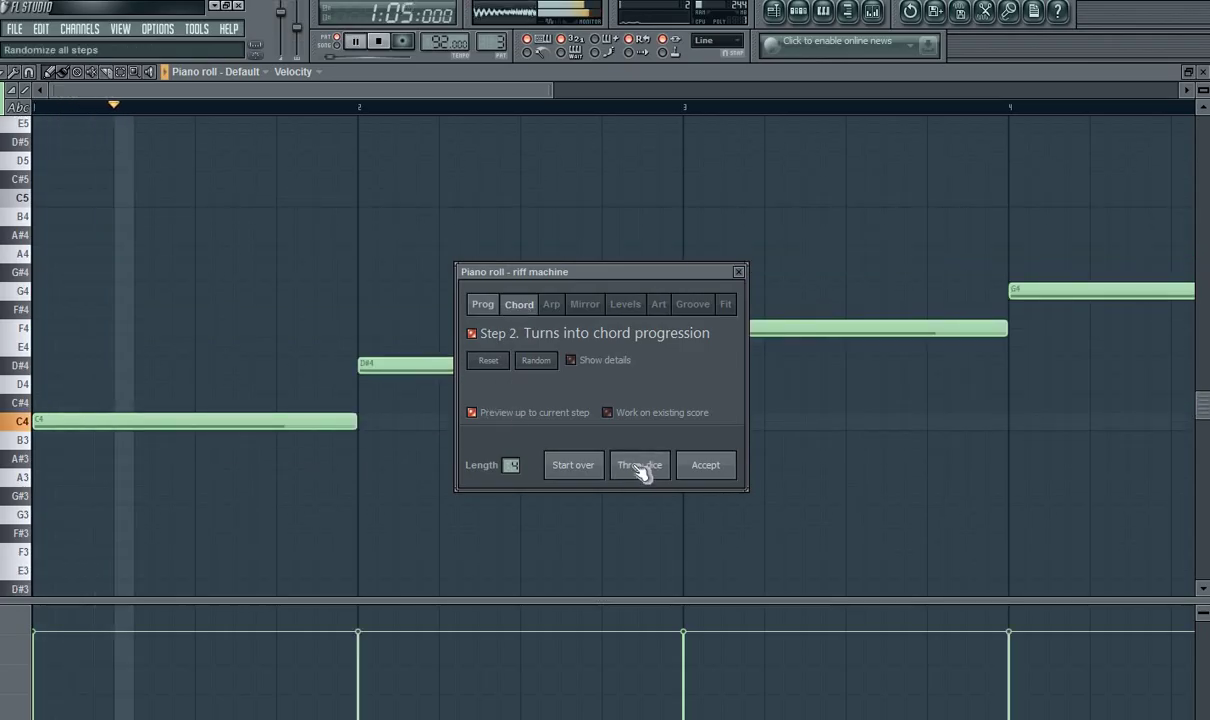
{"action": "left_click", "coordinate": [640, 468]}
{"action": "key", "text": "space"}
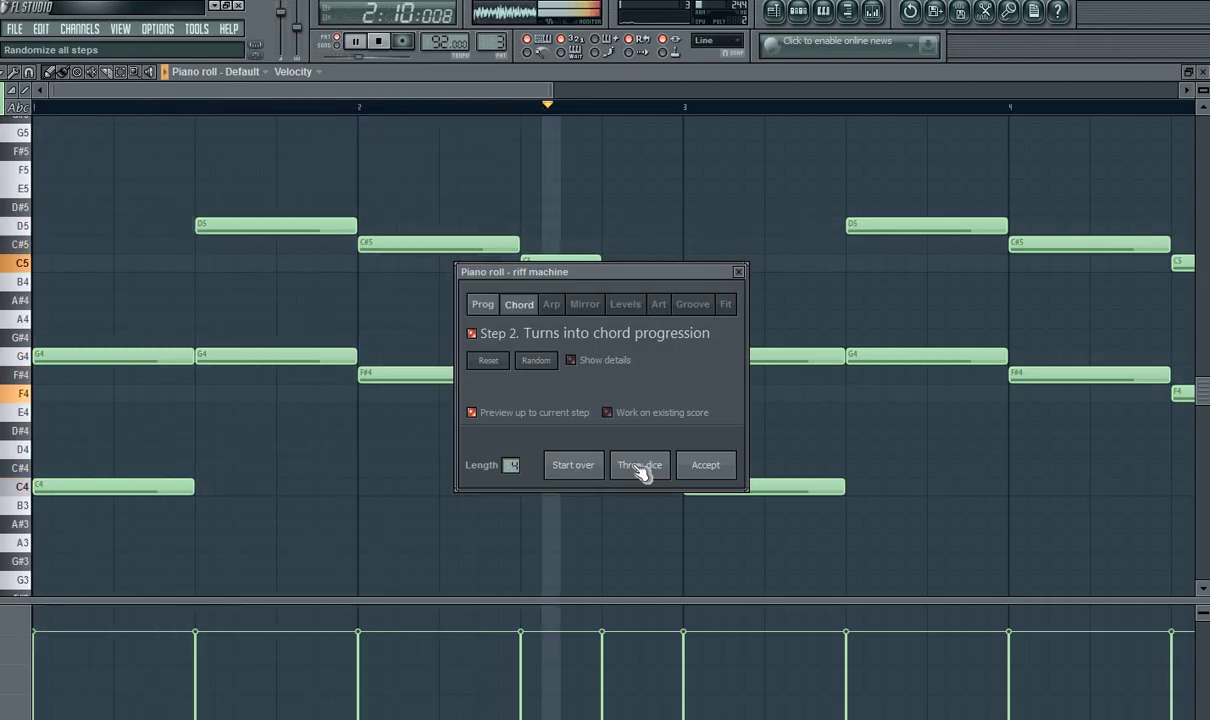
{"action": "left_click", "coordinate": [559, 418]}
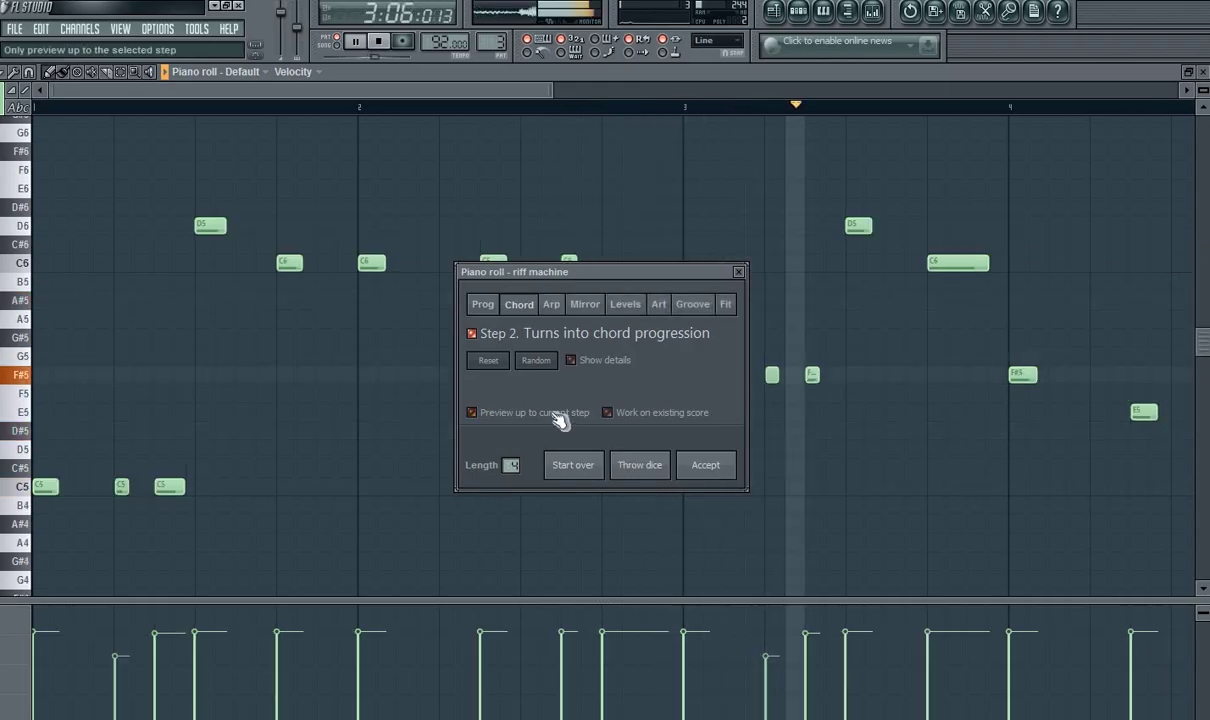
{"action": "key", "text": "space"}
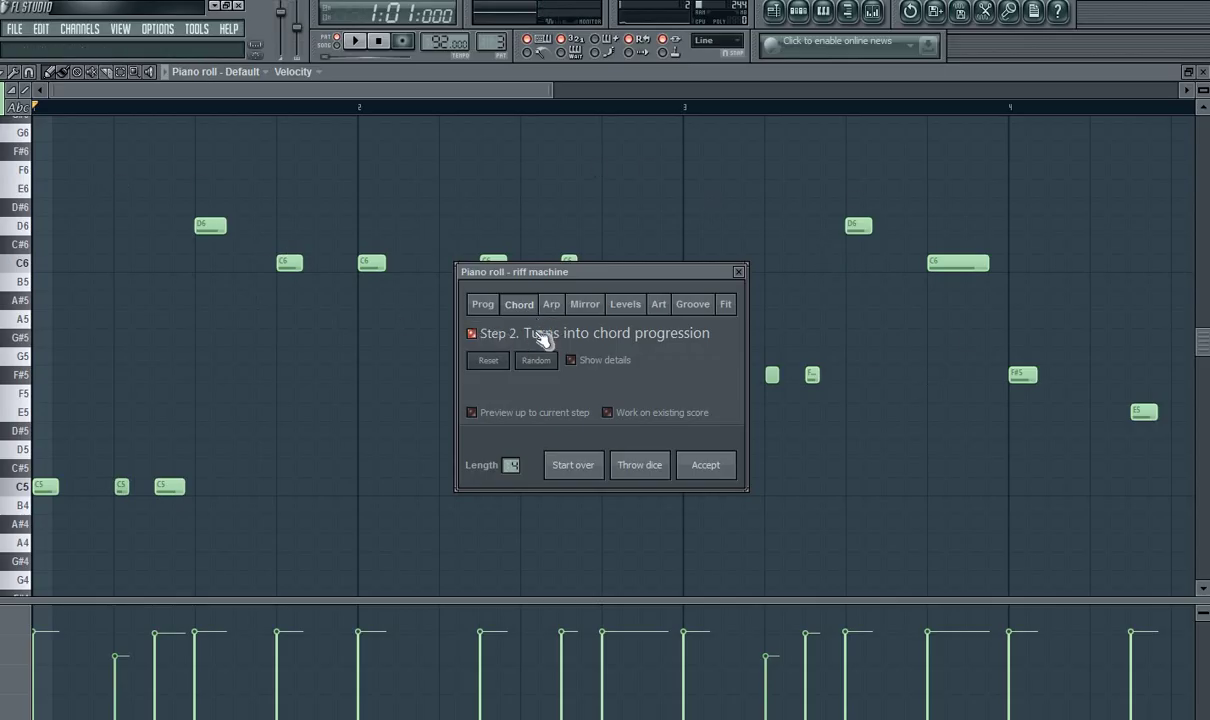
- Compare the chord progression with the full riff by toggling the preview up to the current step, leaving it enabled
{"action": "left_click", "coordinate": [481, 413]}
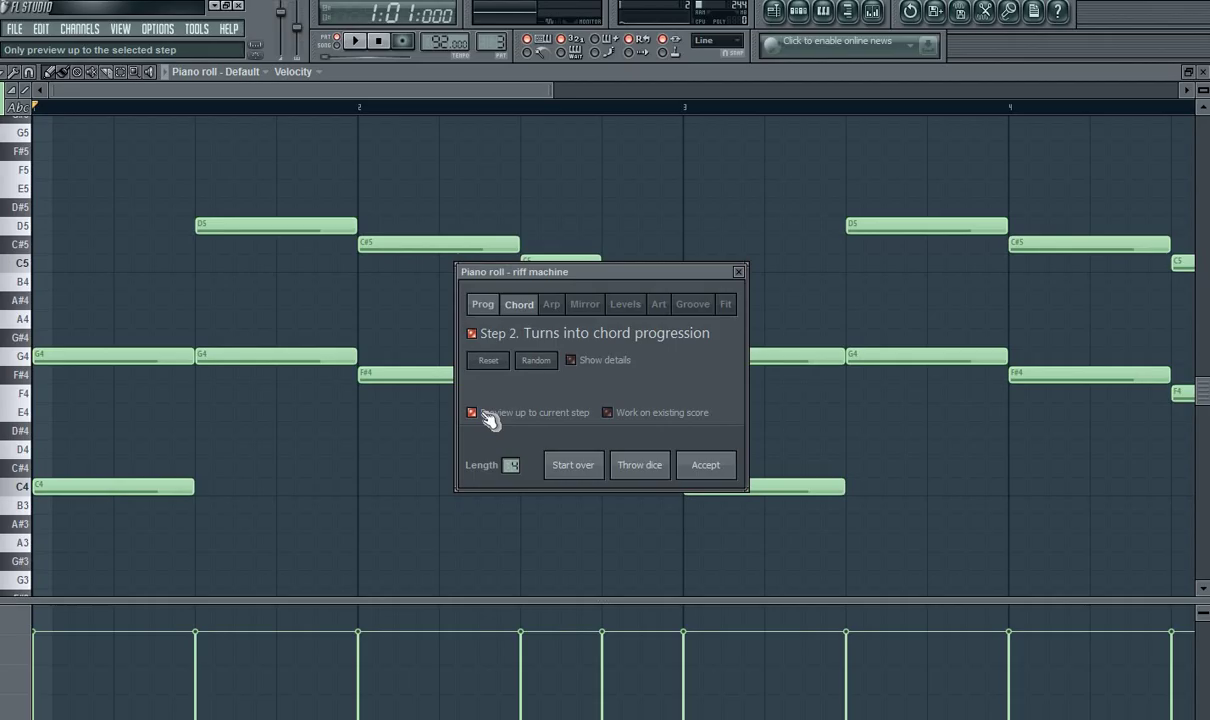
{"action": "left_click", "coordinate": [483, 414]}
{"action": "left_click", "coordinate": [483, 414]}
{"action": "left_click", "coordinate": [483, 414]}
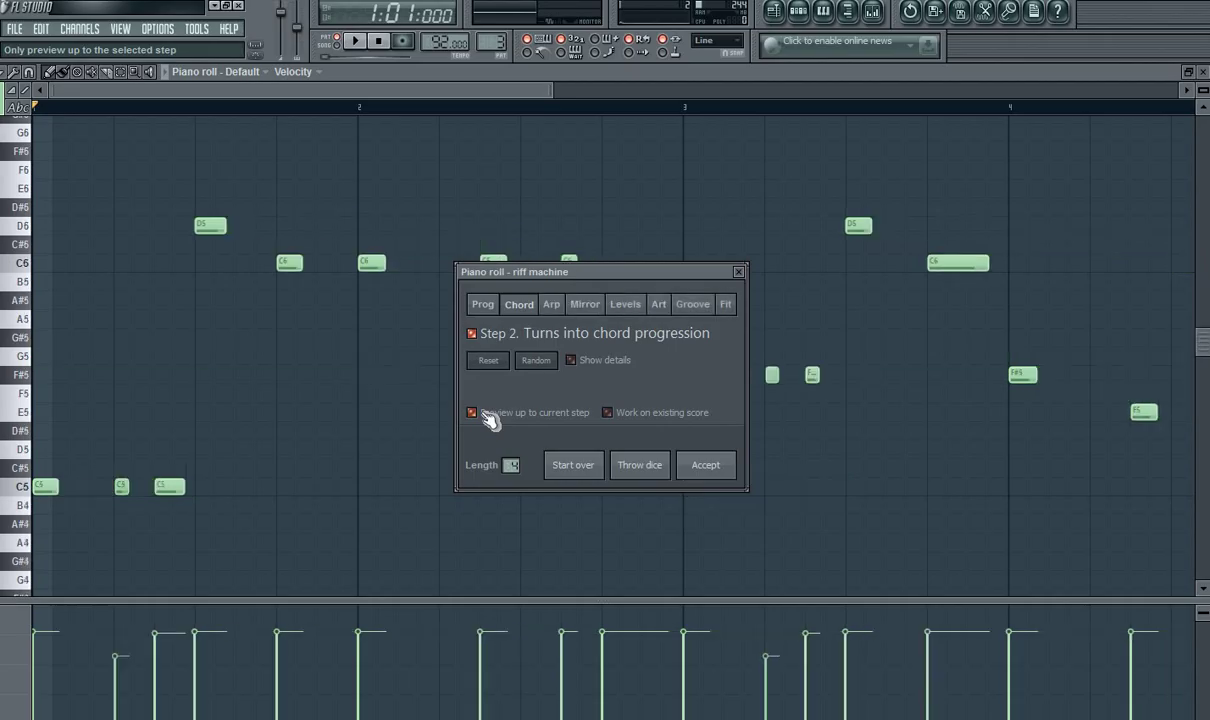
{"action": "left_click", "coordinate": [483, 414]}
{"action": "left_click", "coordinate": [483, 414]}
- Toggle Work on existing score on and off to compare the results, leaving it off
{"action": "left_click", "coordinate": [606, 413]}
{"action": "left_click", "coordinate": [607, 413]}
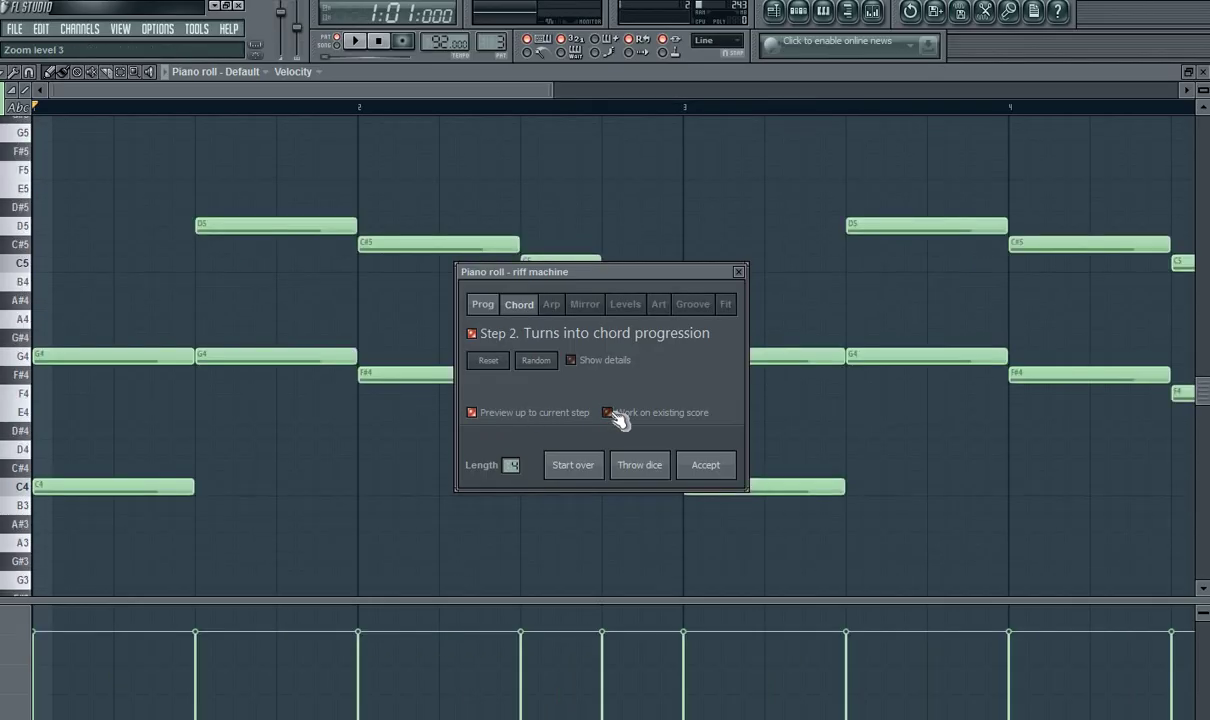
{"action": "left_click", "coordinate": [607, 413]}
{"action": "left_click", "coordinate": [607, 413]}
- Play the riff previewed up to the Arp step, stop it, and advance the preview through the Mirror and Levels steps
{"action": "key", "text": "space"}
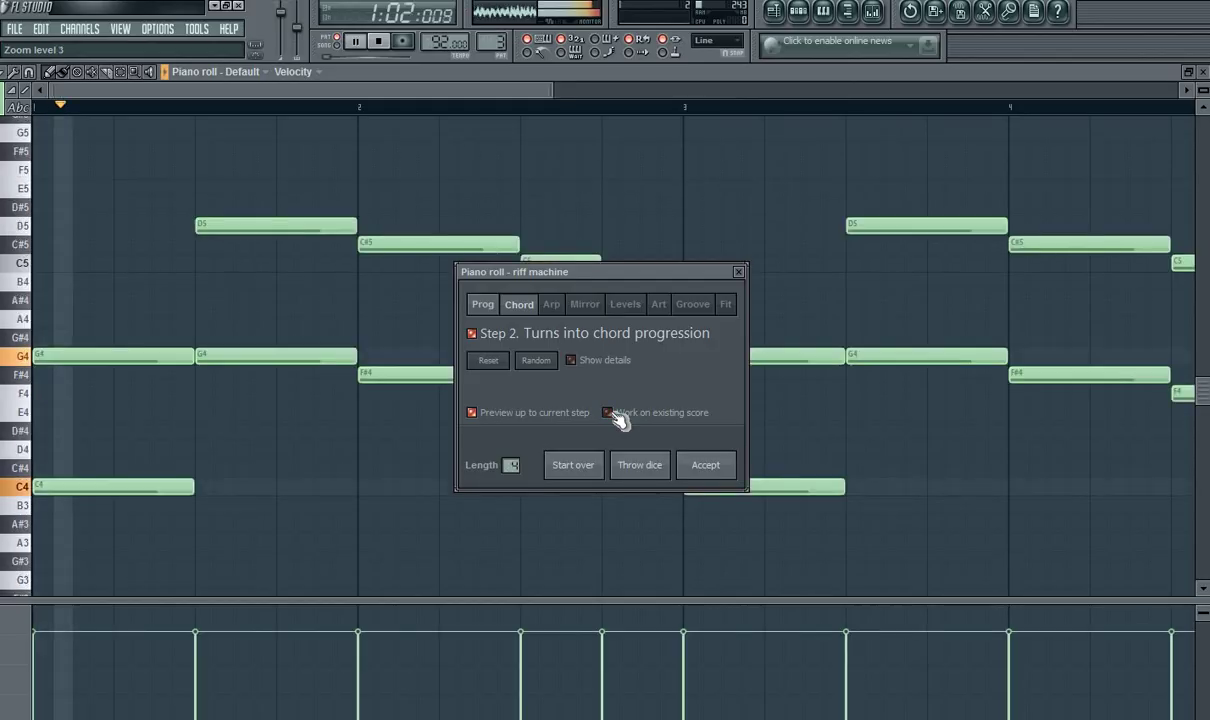
{"action": "left_click", "coordinate": [552, 308]}
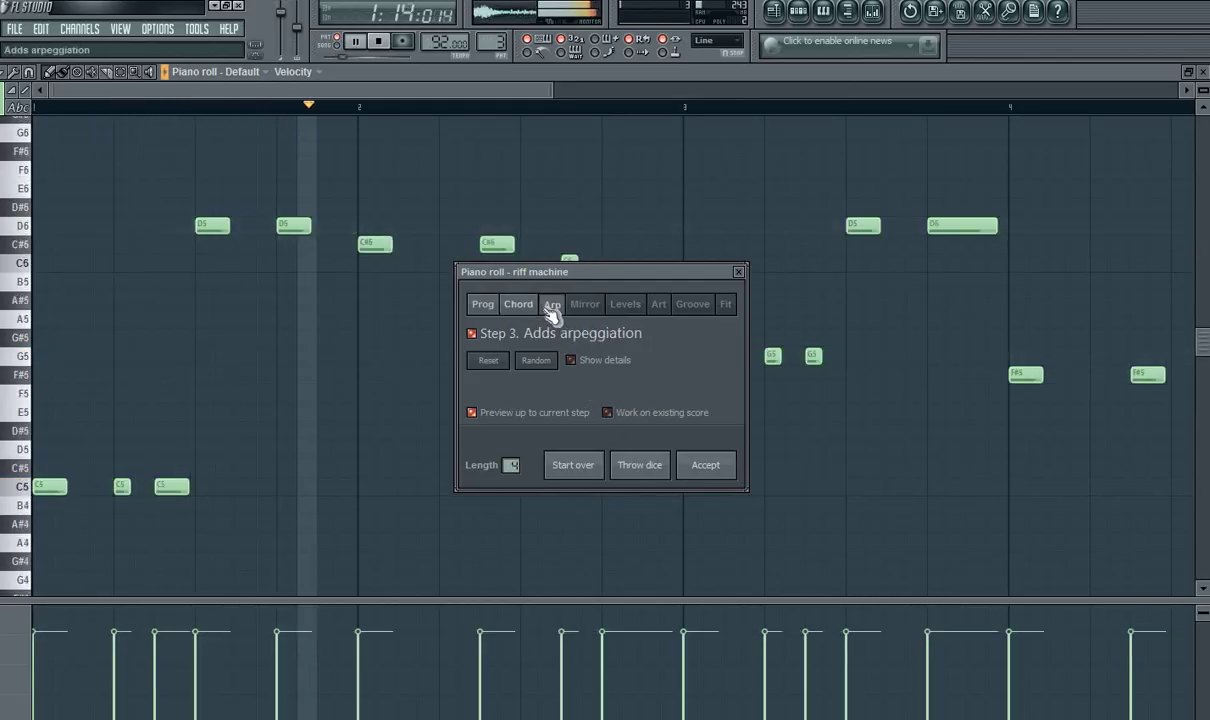
{"action": "key", "text": "space"}
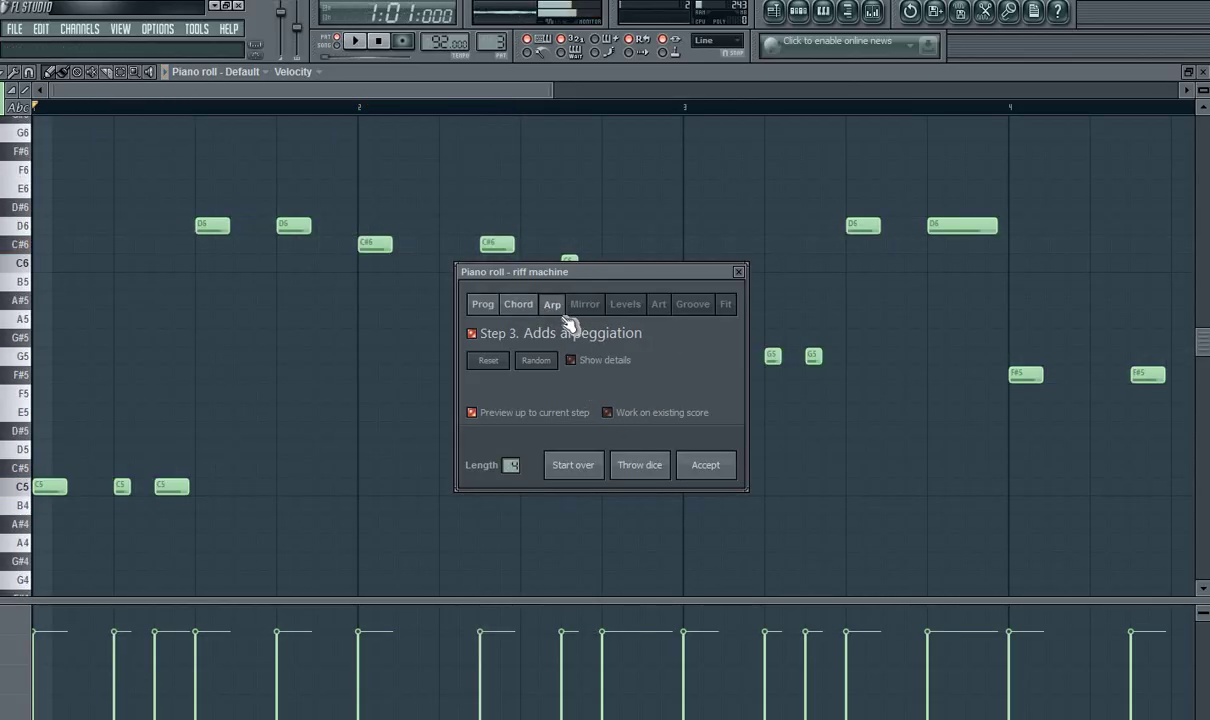
{"action": "left_click", "coordinate": [584, 308]}
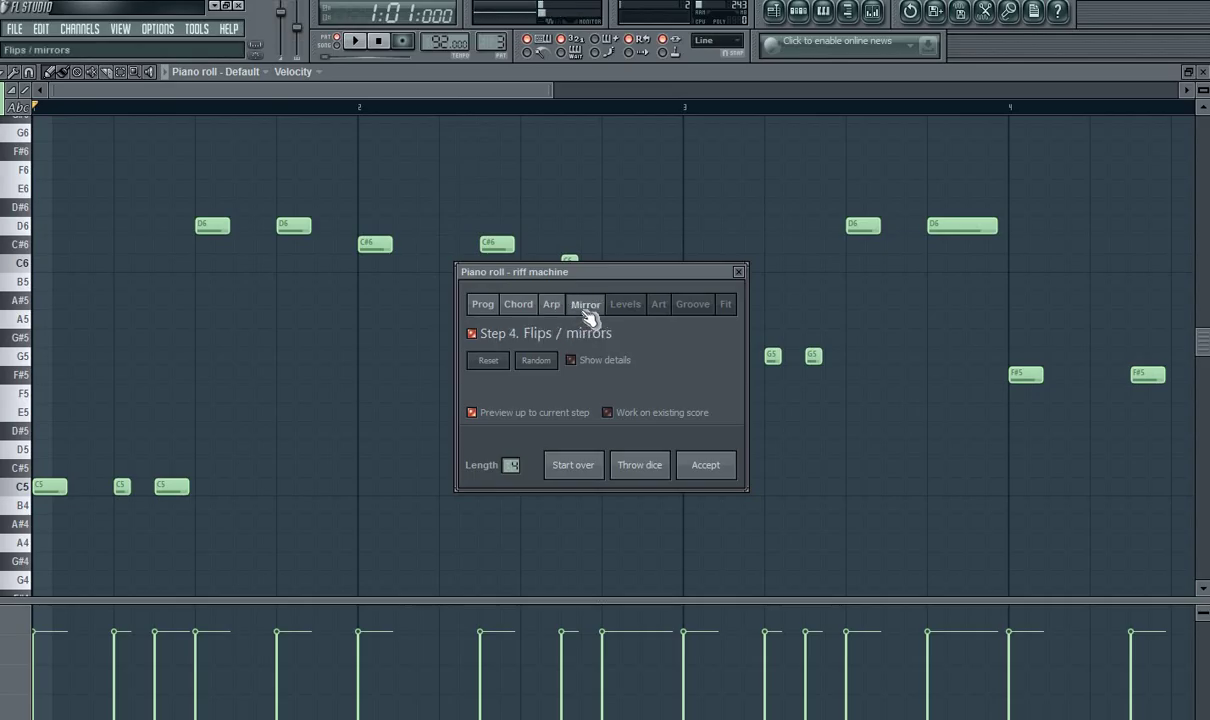
{"action": "left_click", "coordinate": [626, 309]}
- Try Work on existing score and turn it back off, and audition two dice-thrown riffs previewed up to the Levels step
{"action": "left_click", "coordinate": [610, 412]}
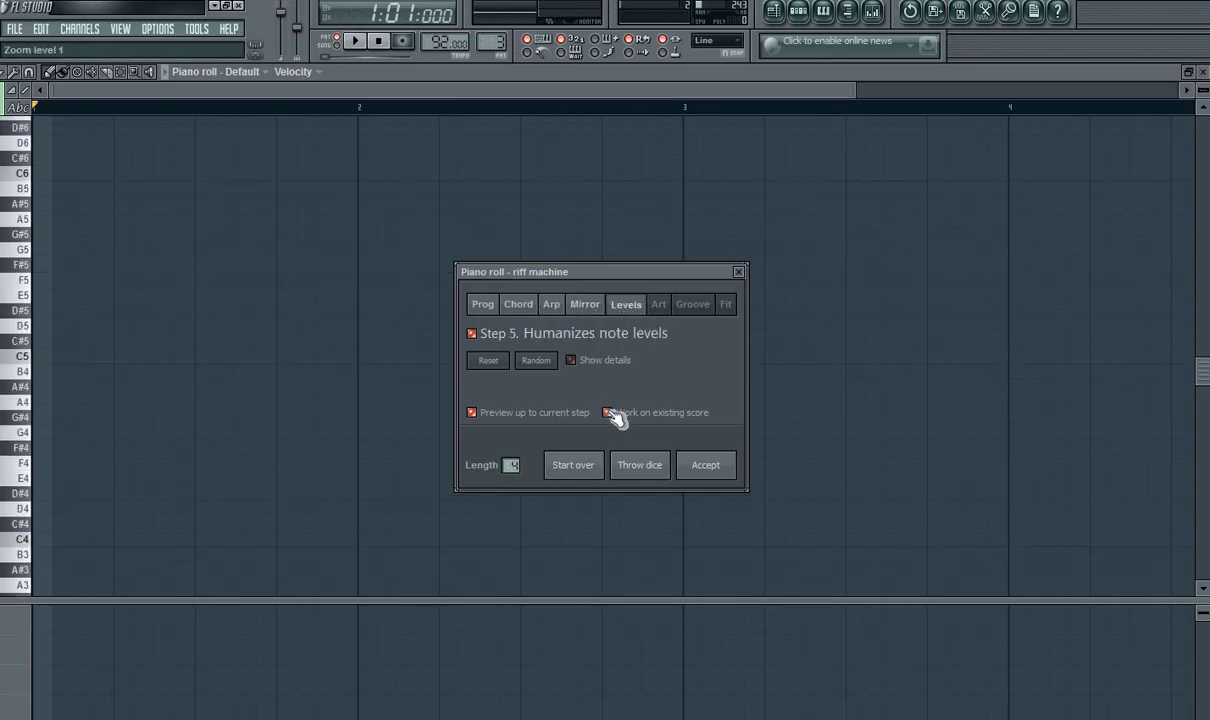
{"action": "left_click", "coordinate": [610, 412]}
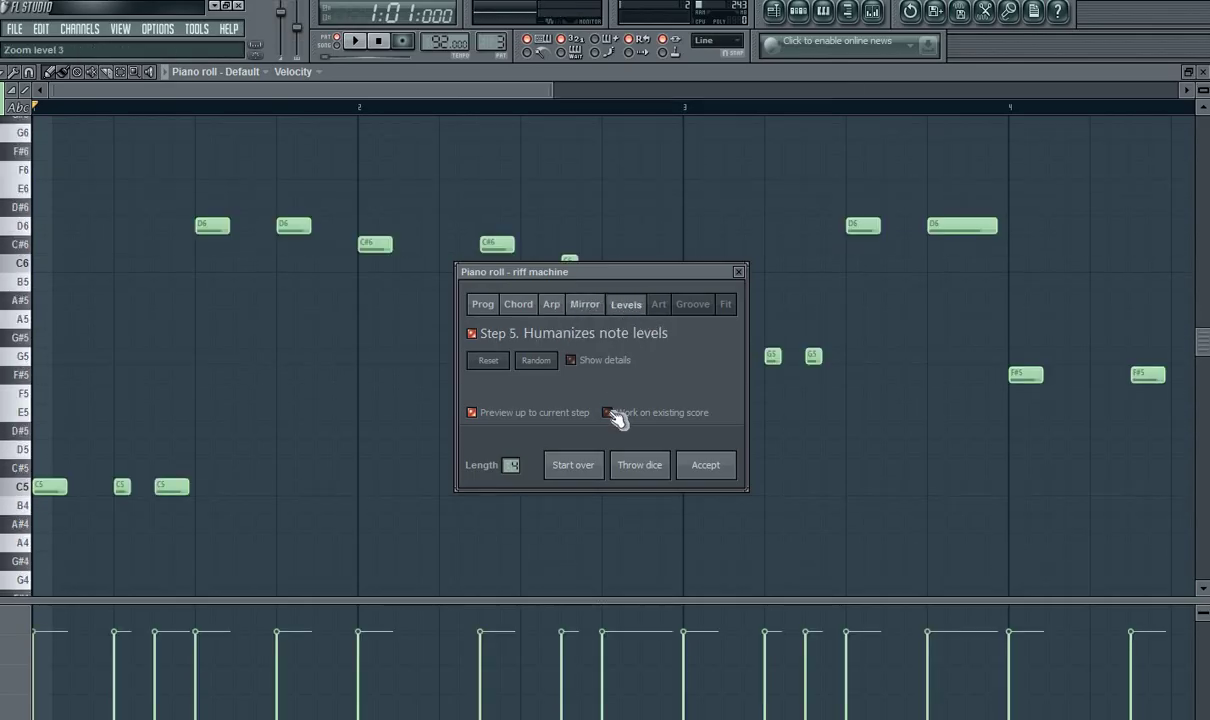
{"action": "left_click", "coordinate": [645, 468]}
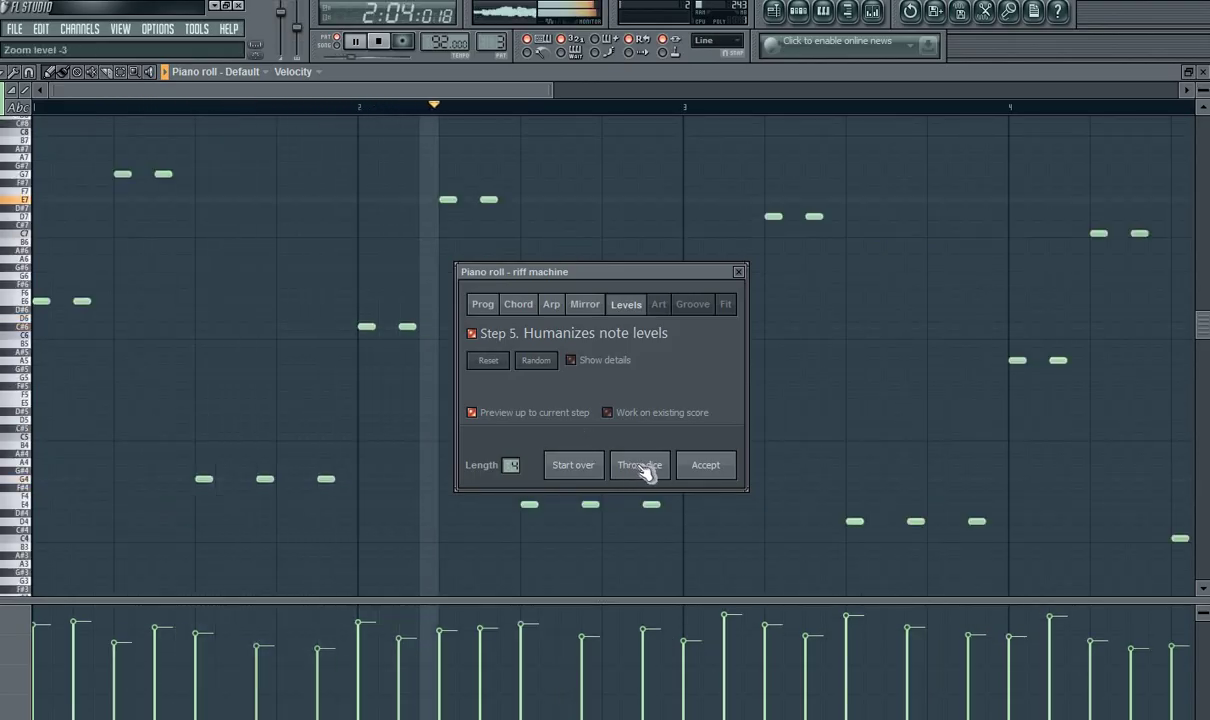
{"action": "left_click", "coordinate": [645, 468]}
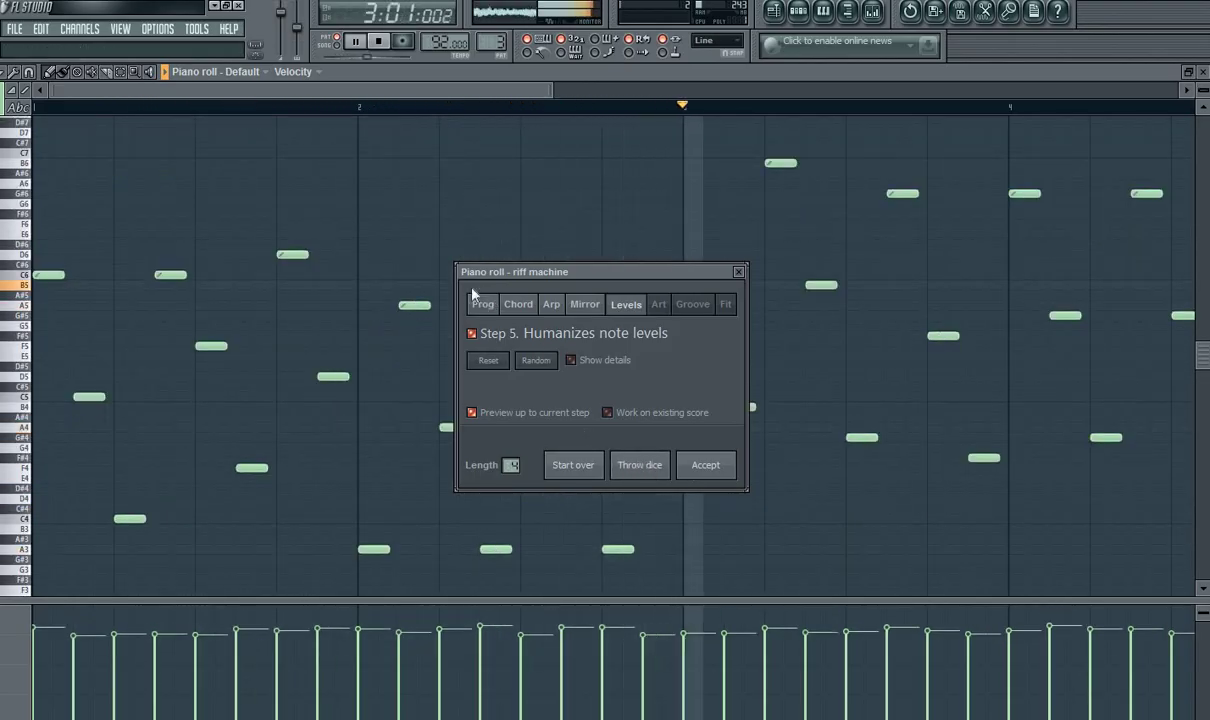
- Throw the dice from the Prog step and compare the progression with the full riff, leaving the step-limited preview off
{"action": "left_click", "coordinate": [483, 304]}
{"action": "left_click", "coordinate": [643, 465]}
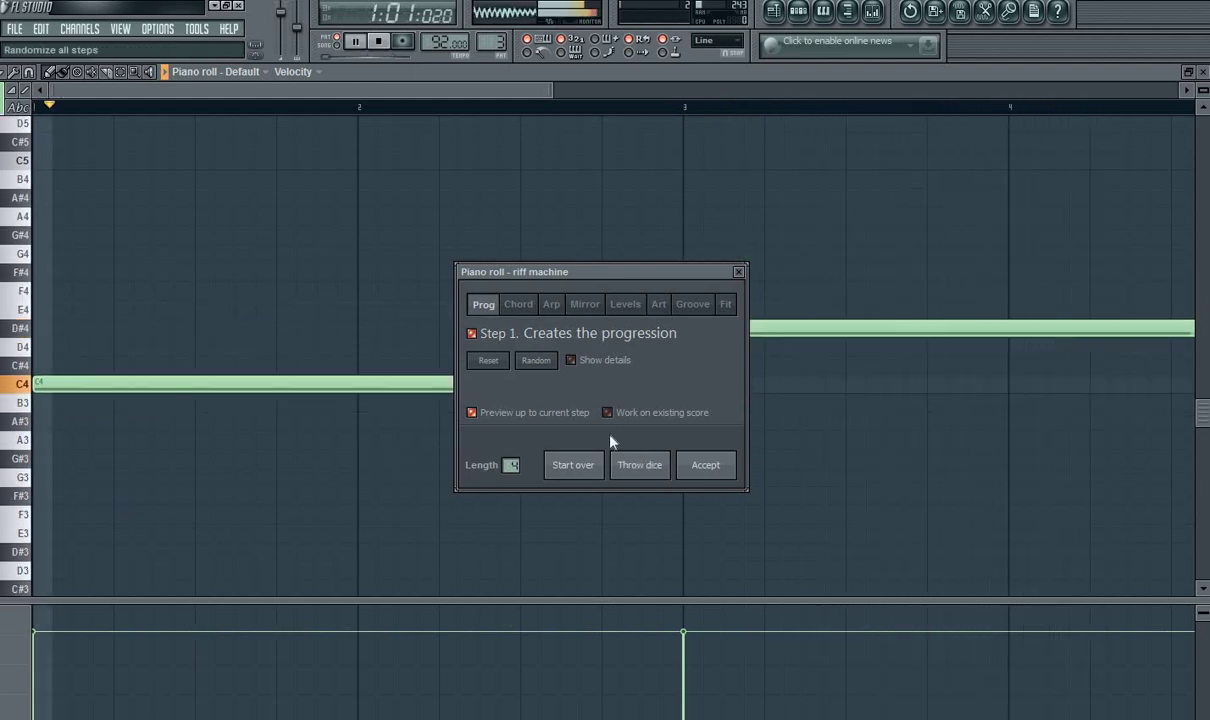
{"action": "left_click", "coordinate": [575, 412]}
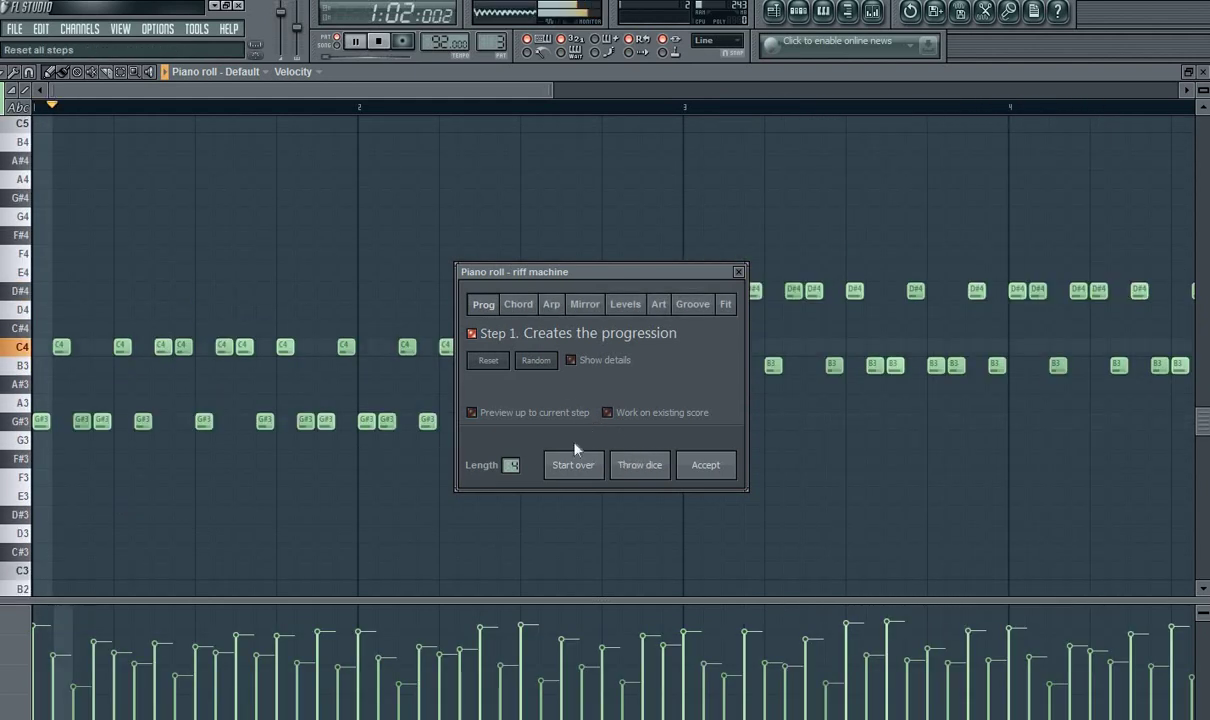
{"action": "left_click", "coordinate": [553, 415]}
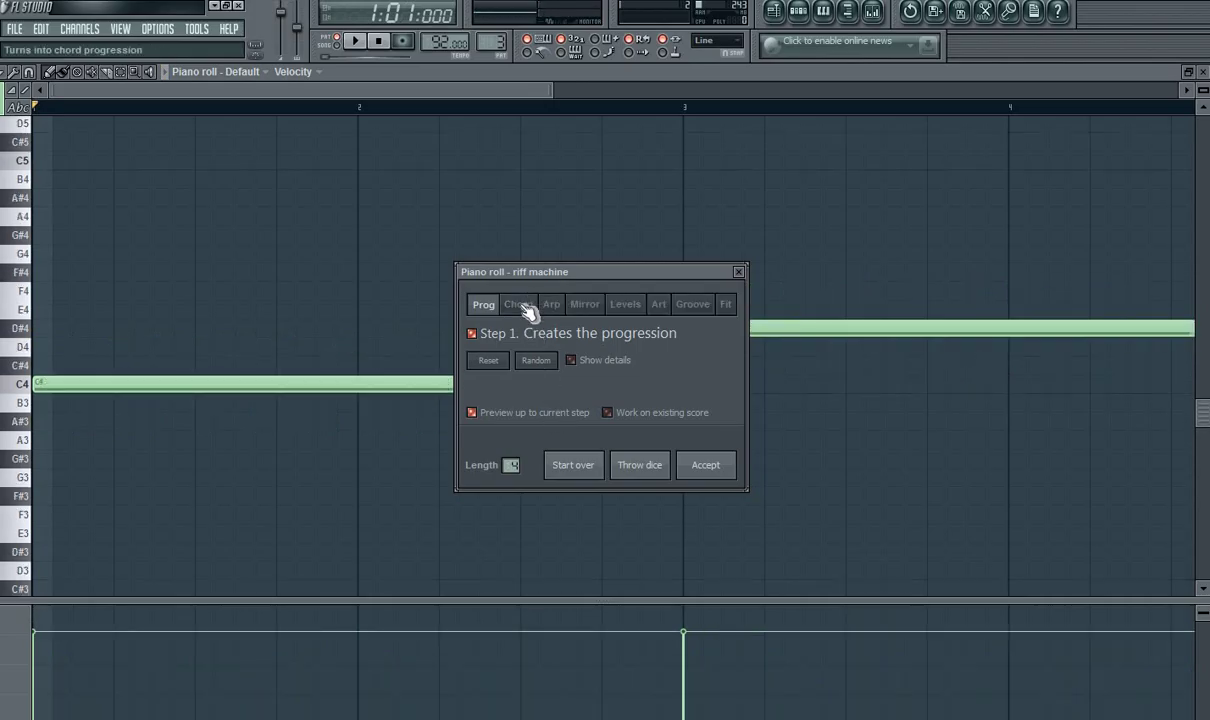
{"action": "left_click", "coordinate": [508, 412]}
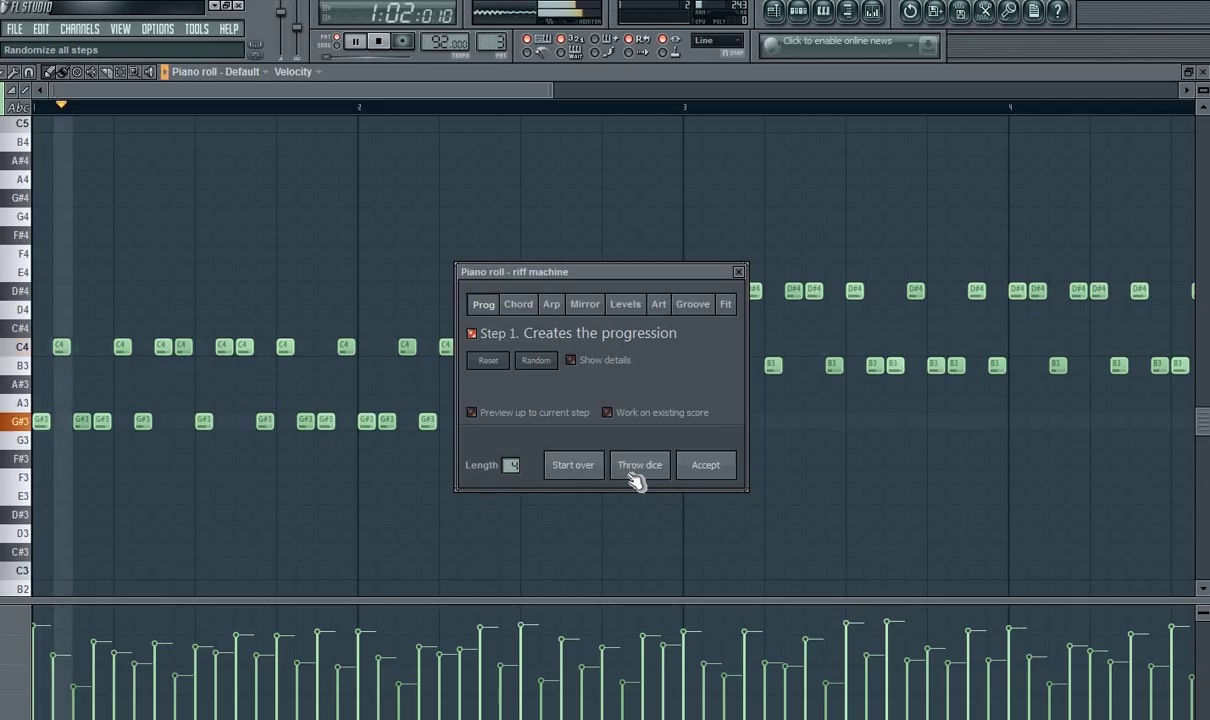
- Throw the dice for another full riff, stop playback and accept the riff into the piano roll
{"action": "left_click", "coordinate": [636, 478]}
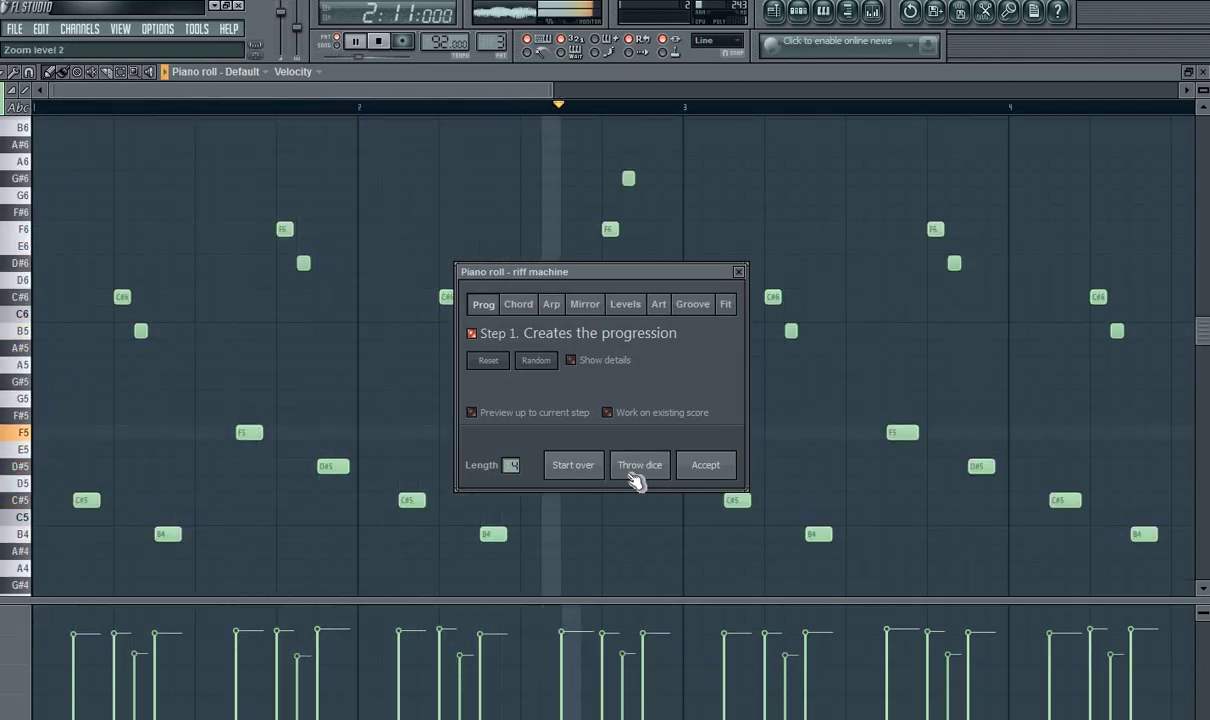
{"action": "key", "text": "space"}
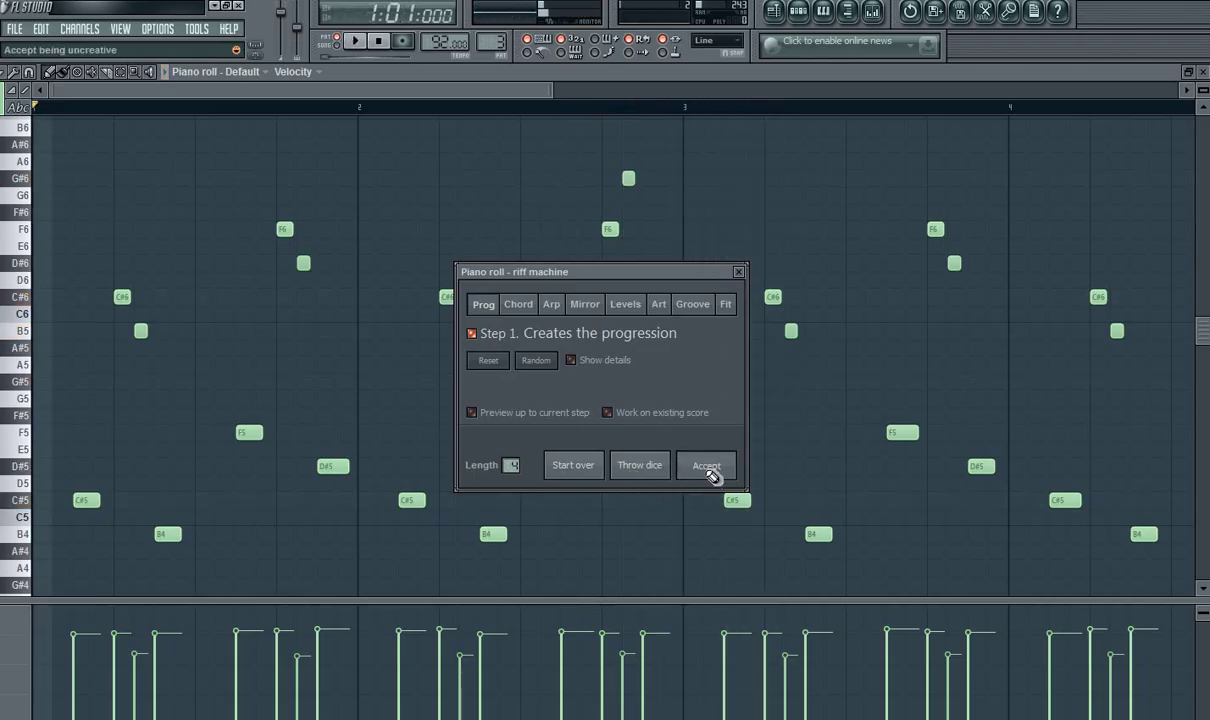
{"action": "left_click", "coordinate": [707, 466]}
- Show the step sequencer, replace the Default channel's instrument with Nexus and move the plugin window higher
{"action": "left_click", "coordinate": [775, 12]}
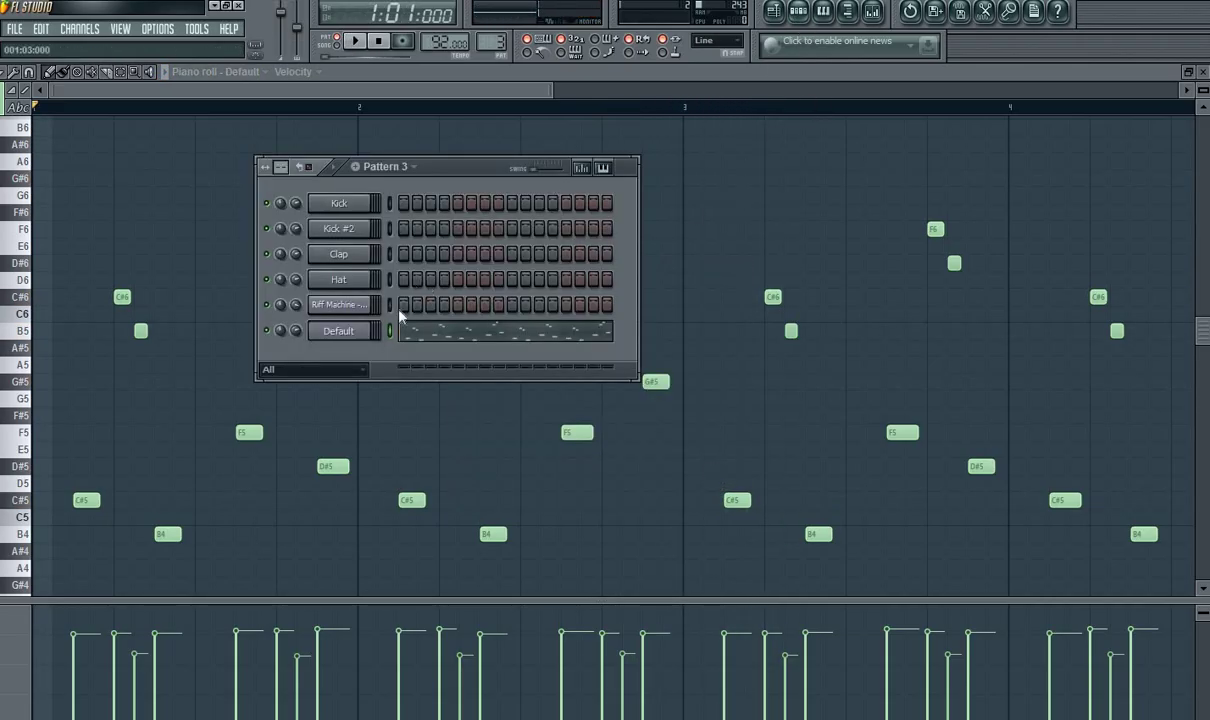
{"action": "right_click", "coordinate": [366, 328]}
{"action": "mouse_move", "coordinate": [461, 505]}
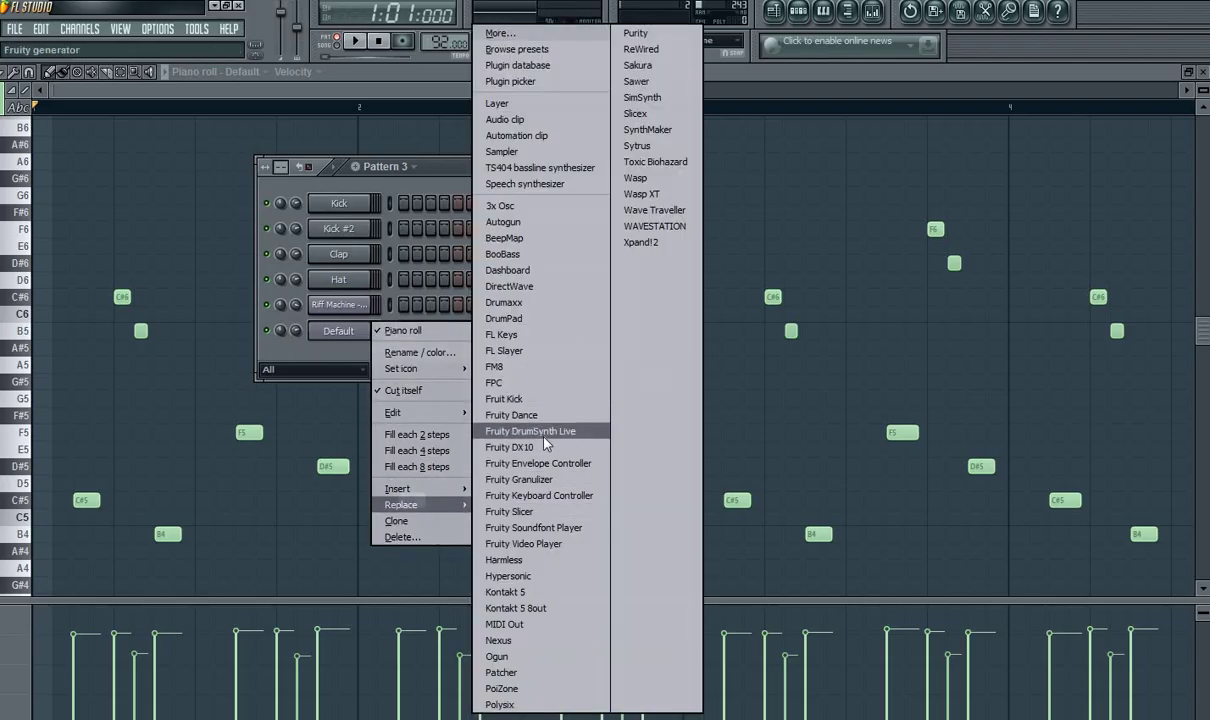
{"action": "left_click", "coordinate": [540, 640]}
{"action": "left_click_drag", "start_coordinate": [650, 469], "coordinate": [638, 327]}
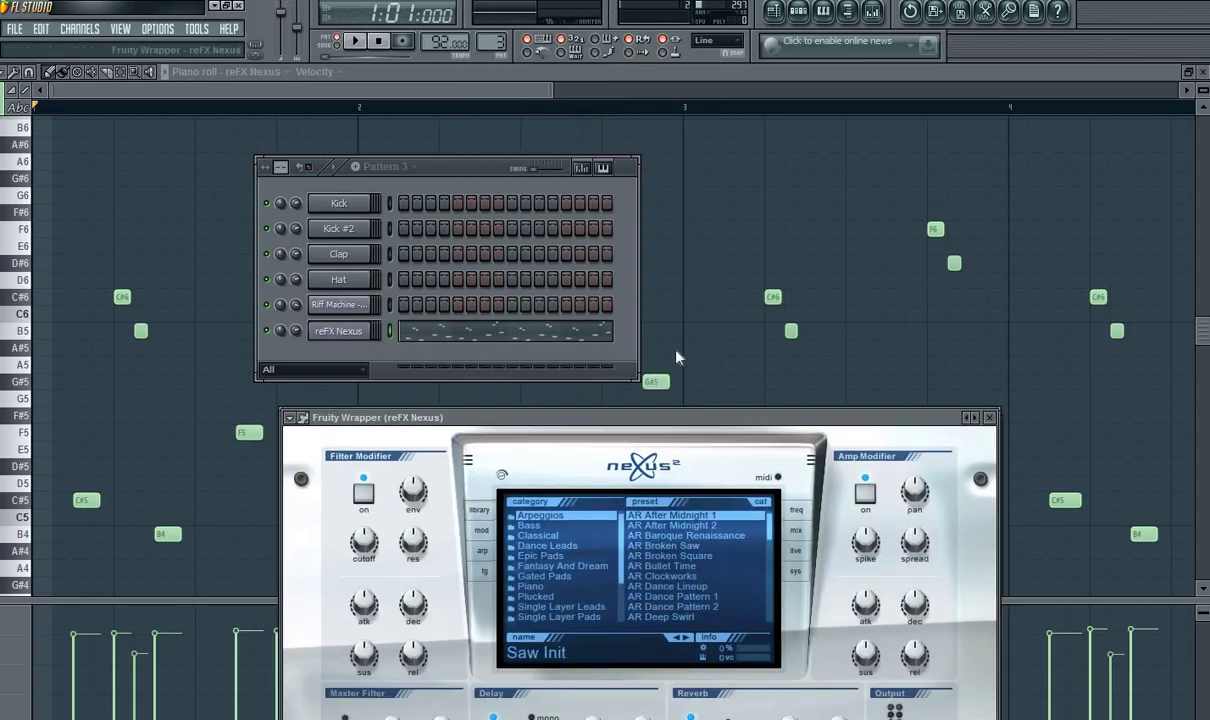
- Play the riff and audition the AR Dance Lineup, AR Broken Square and AR Broken Saw presets, keeping AR Broken Saw
{"action": "left_click", "coordinate": [676, 494]}
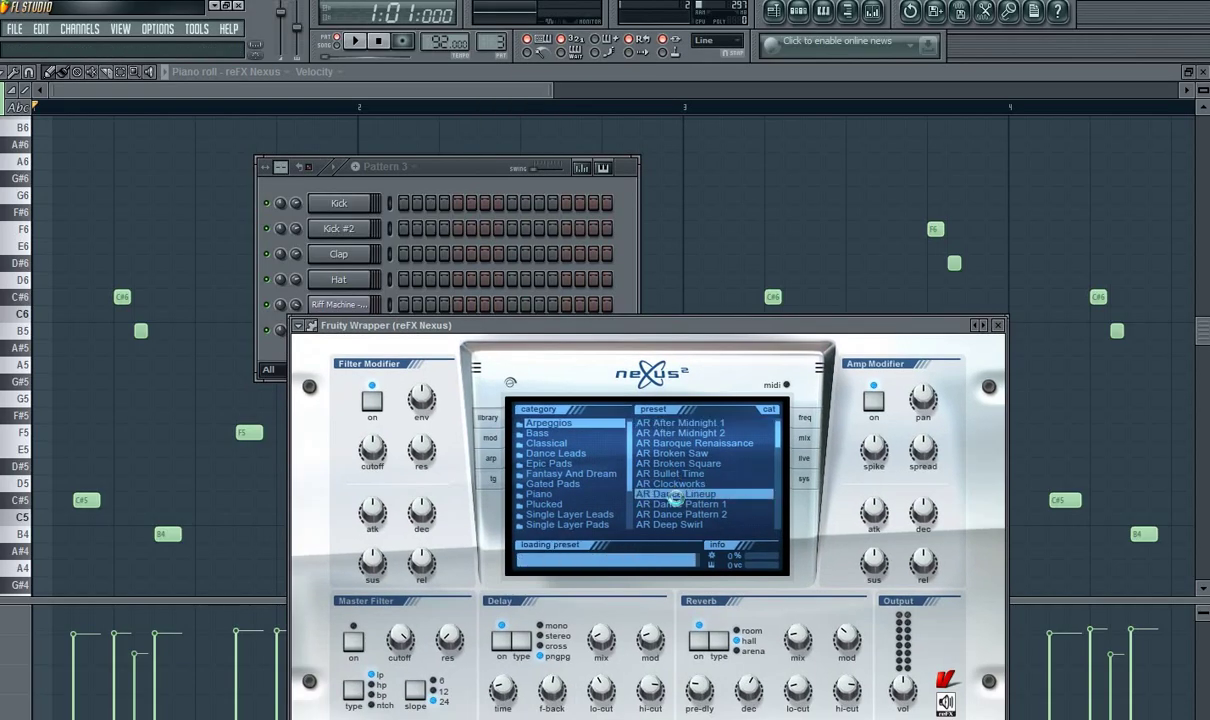
{"action": "key", "text": "space"}
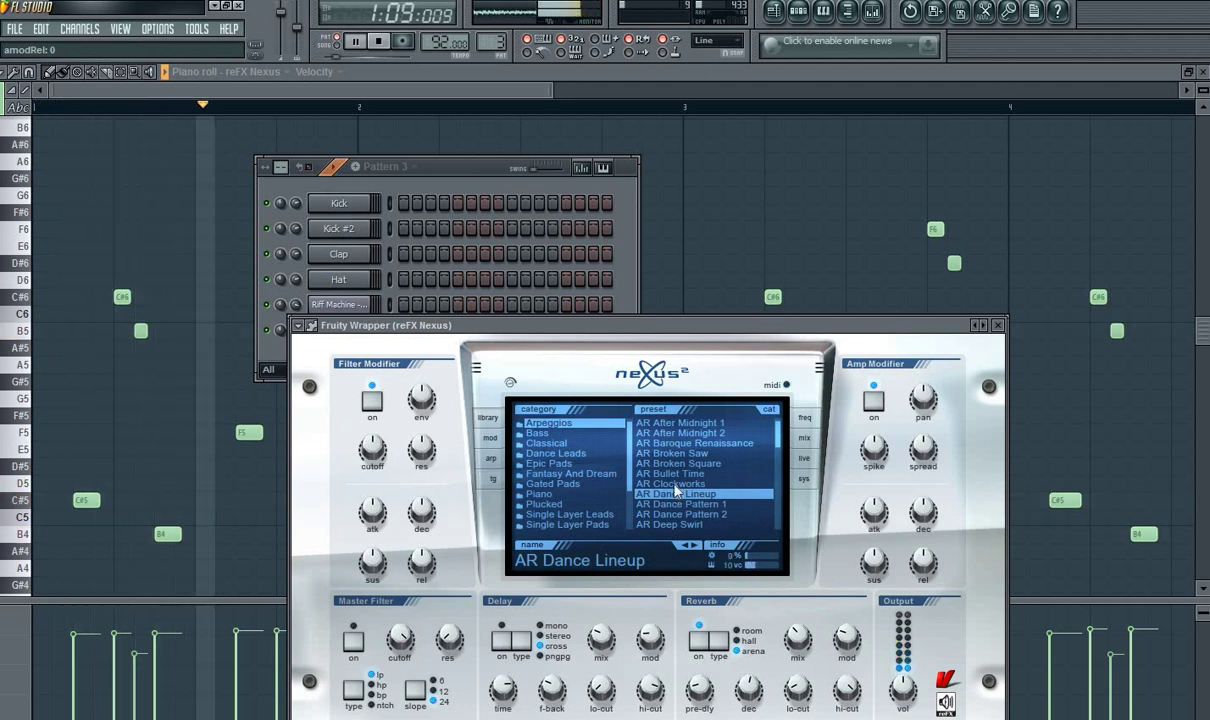
{"action": "left_click", "coordinate": [678, 464]}
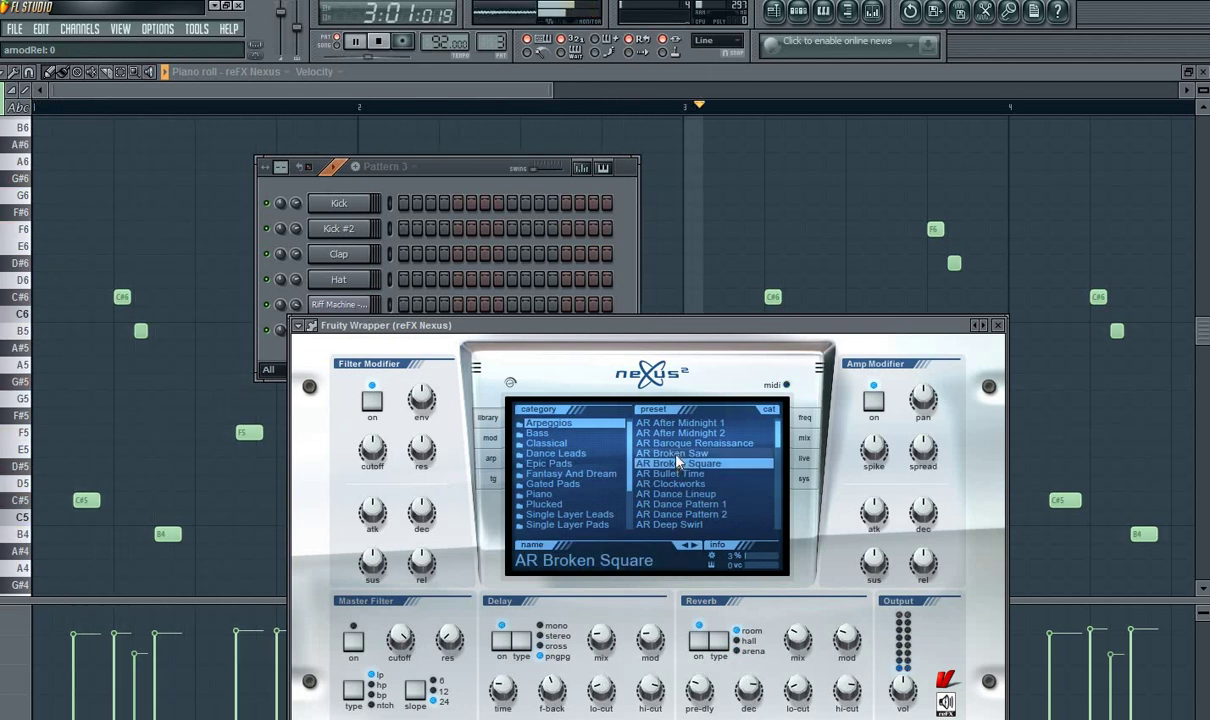
{"action": "left_click", "coordinate": [676, 455]}
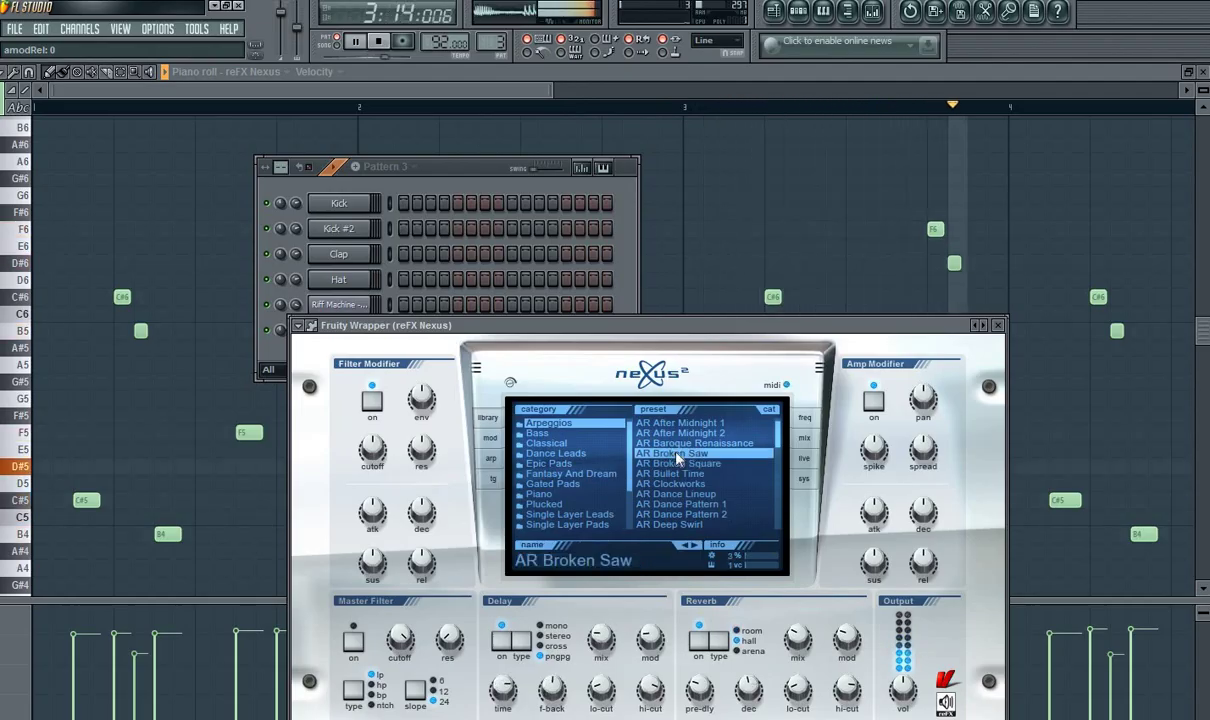
- Close the Nexus window and lower the reFX Nexus channel's volume while the riff plays
{"action": "left_click", "coordinate": [997, 325]}
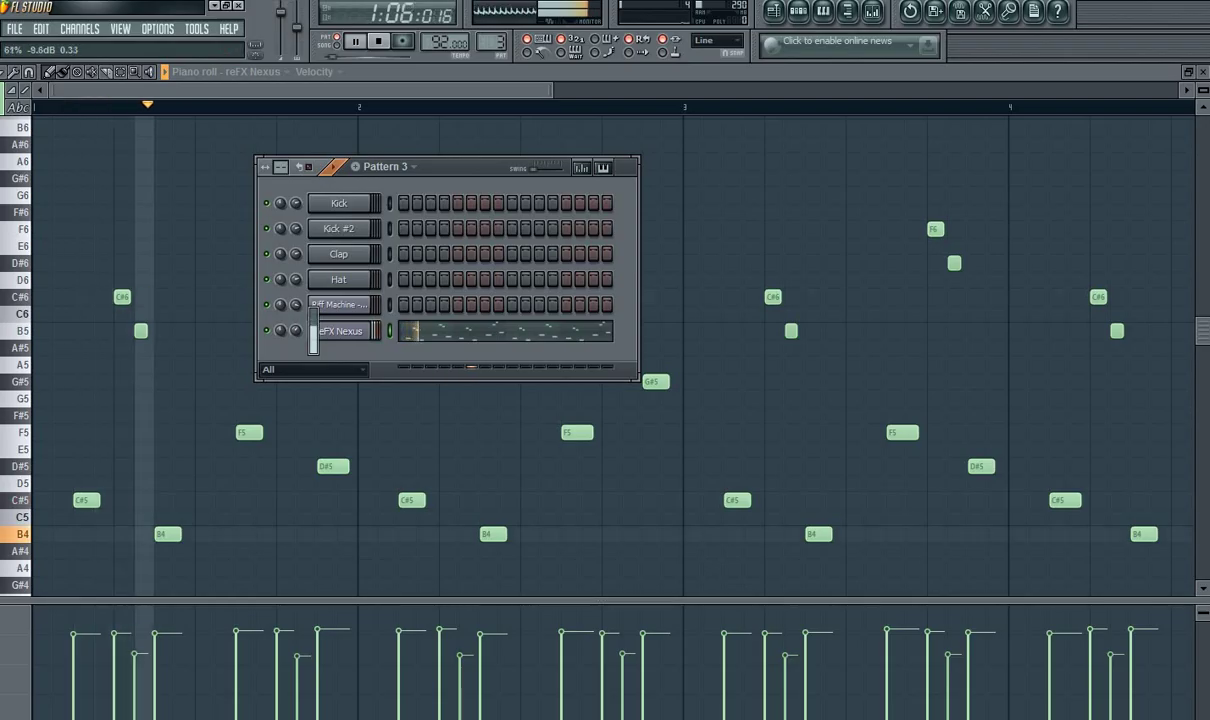
{"action": "left_click_drag", "start_coordinate": [295, 330], "coordinate": [298, 340]}
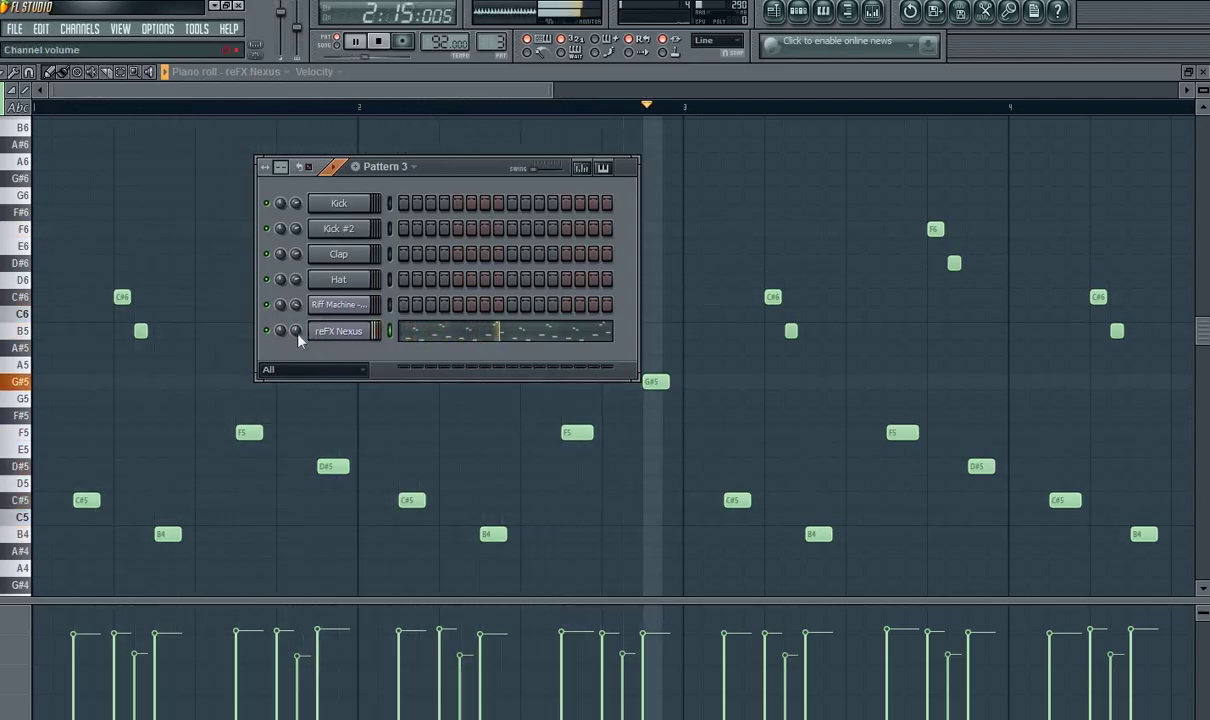
- Stop playback, select all notes of the riff and transpose them up one octave so the first note sits on C#6
{"action": "key", "text": "space"}
{"action": "left_click_drag", "start_coordinate": [555, 88], "coordinate": [866, 88]}
{"action": "left_click", "coordinate": [122, 73]}
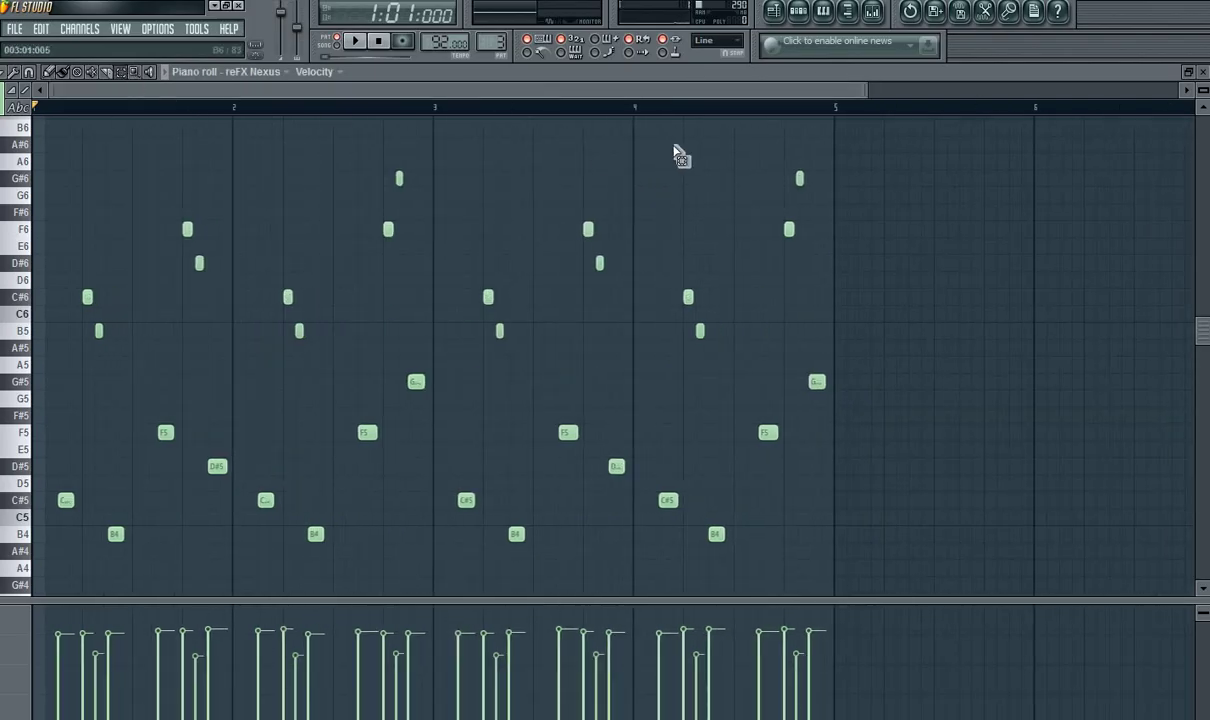
{"action": "left_click_drag", "start_coordinate": [840, 143], "coordinate": [32, 588]}
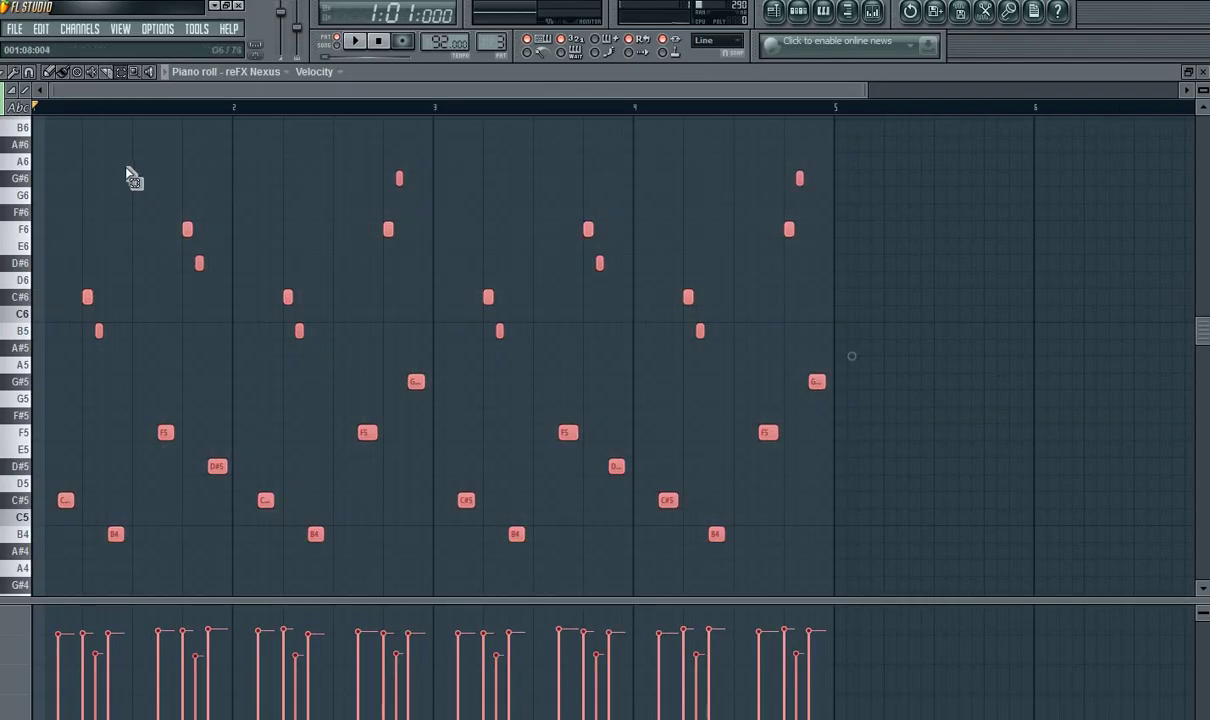
{"action": "left_click", "coordinate": [824, 104]}
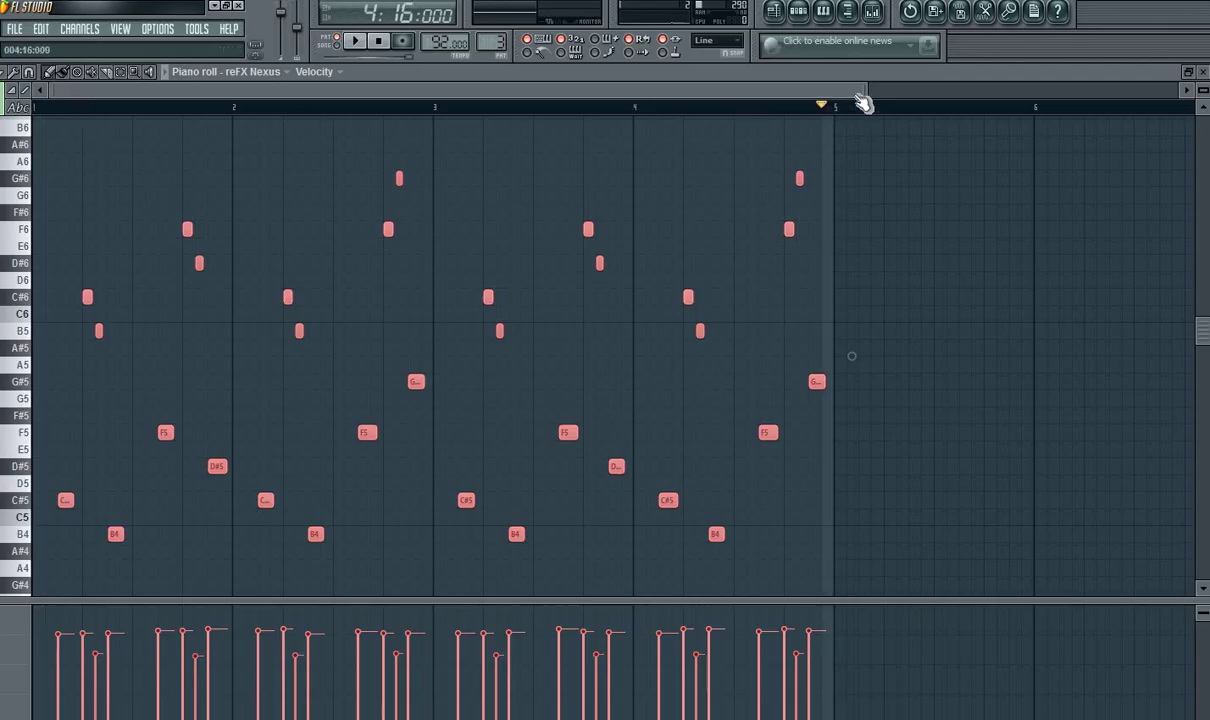
{"action": "left_click_drag", "start_coordinate": [862, 97], "coordinate": [322, 115]}
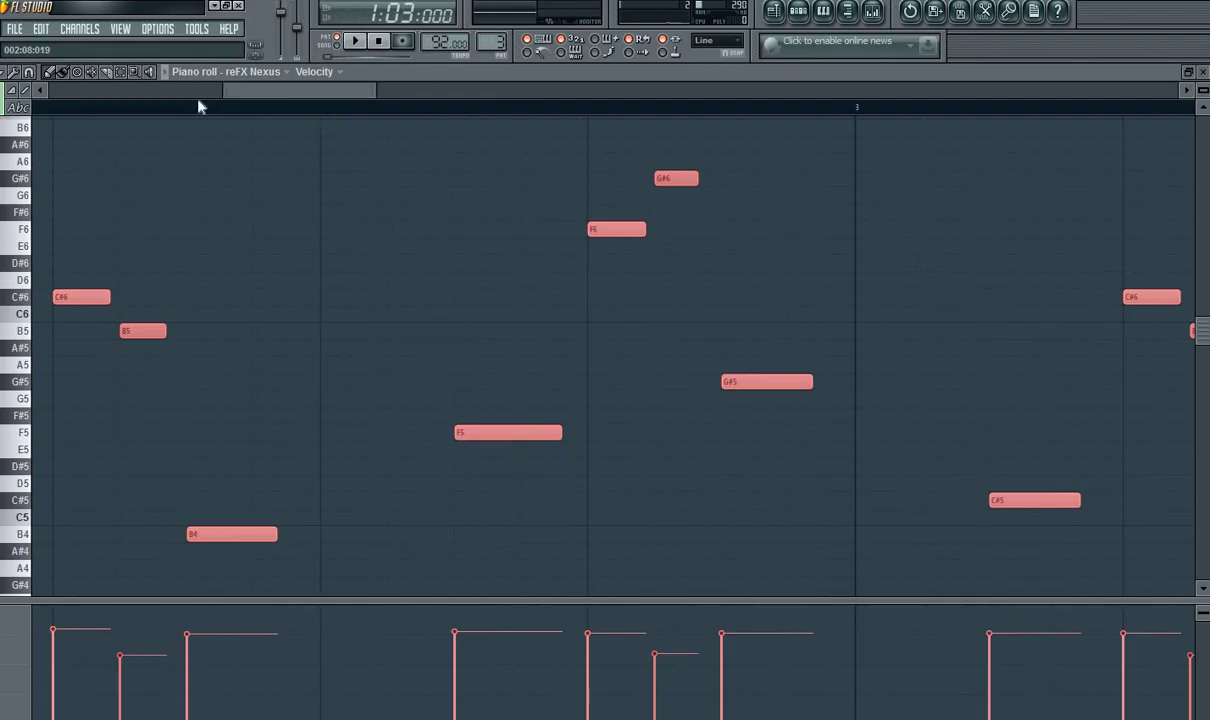
{"action": "left_click_drag", "start_coordinate": [199, 101], "coordinate": [40, 113]}
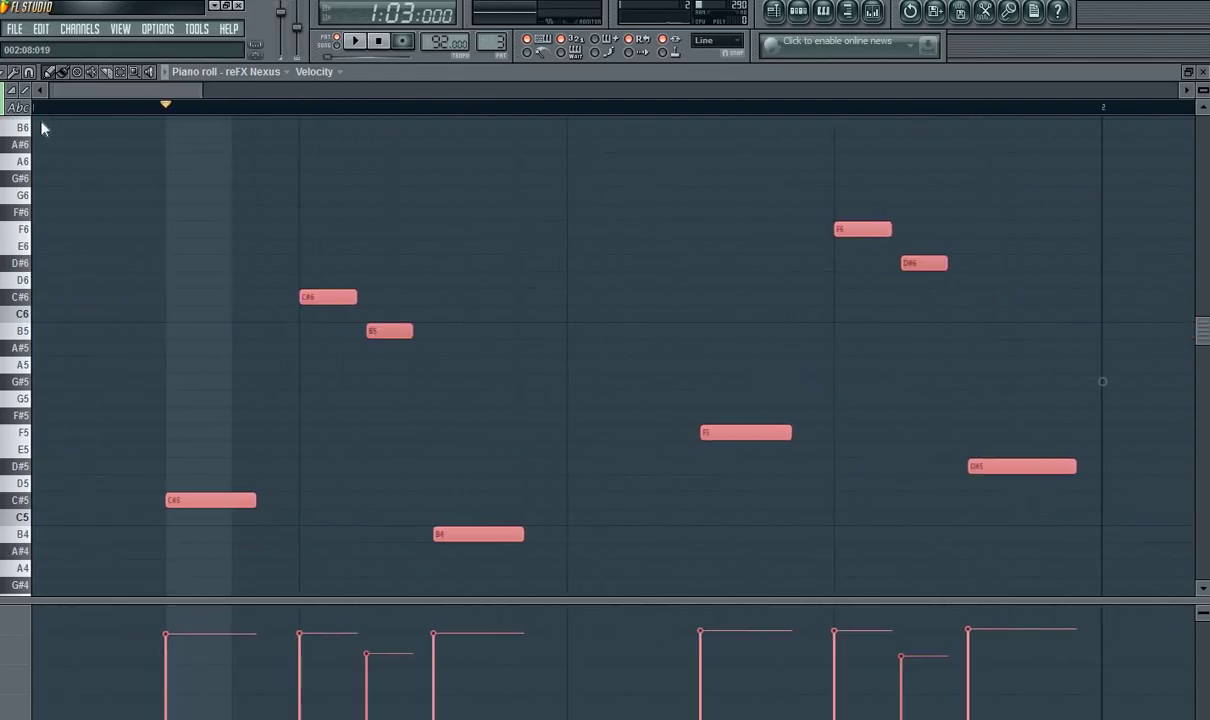
{"action": "left_click", "coordinate": [30, 502]}
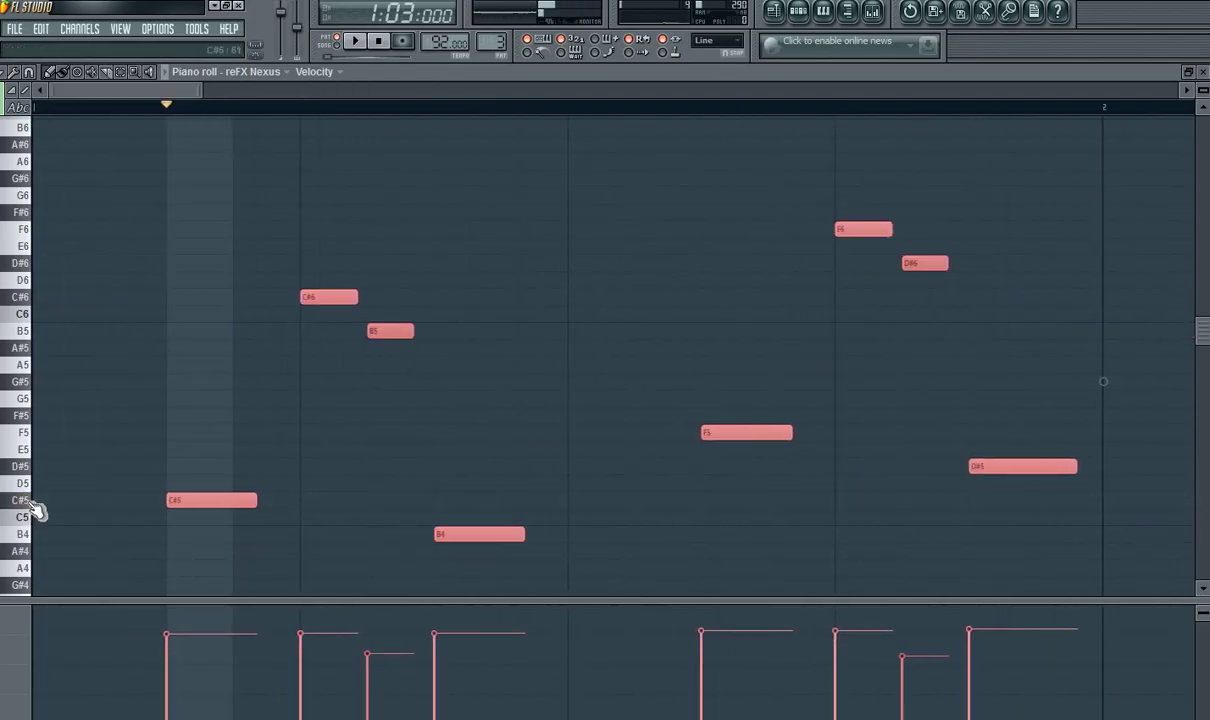
{"action": "left_click", "coordinate": [30, 502]}
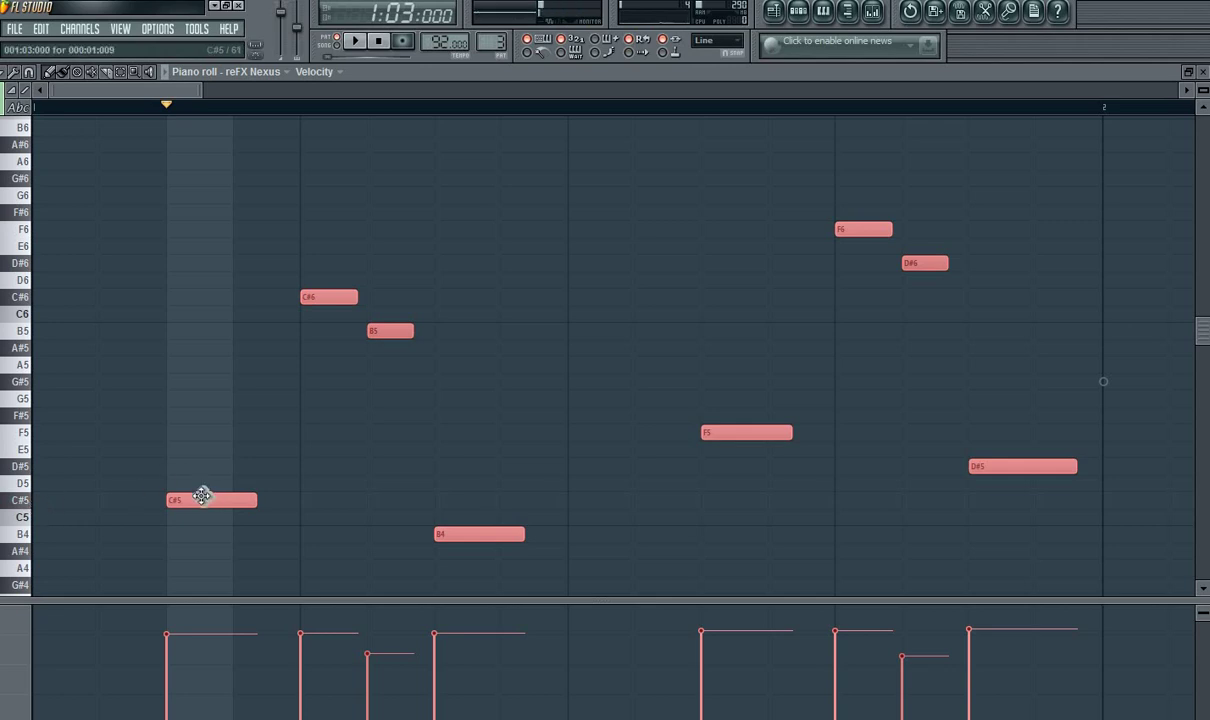
{"action": "left_click_drag", "start_coordinate": [202, 496], "coordinate": [197, 291]}
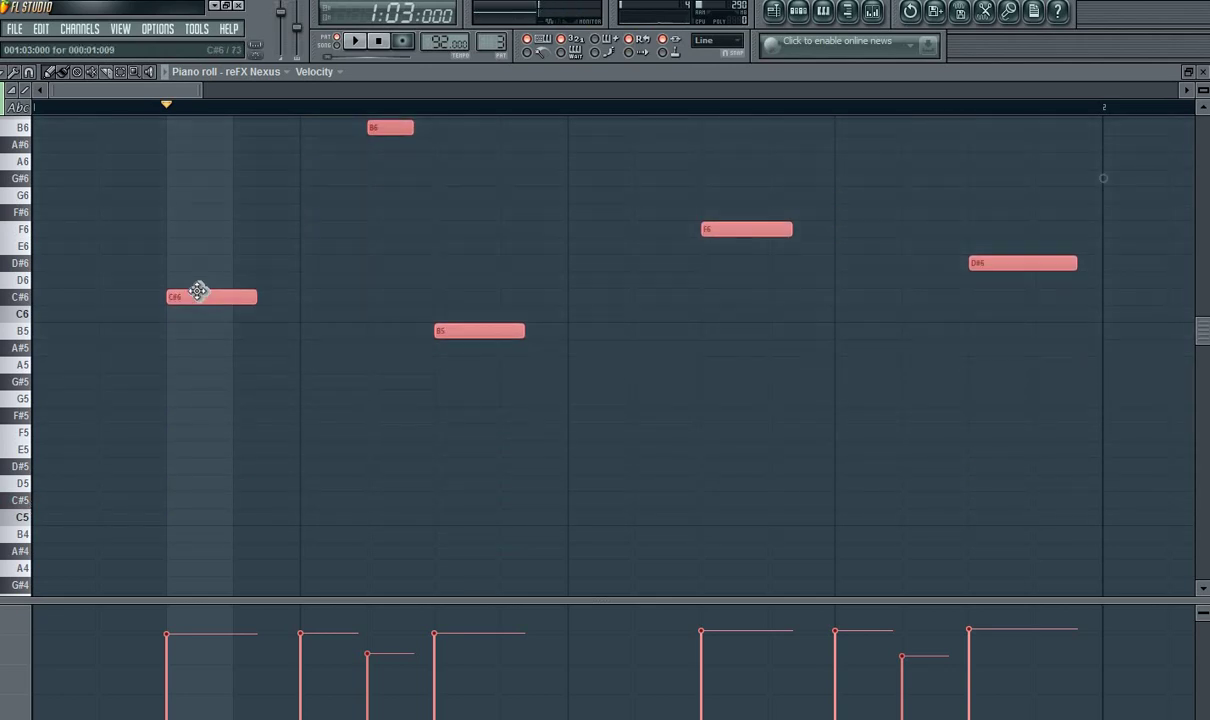
- Audition the transposed riff, try it a semitone lower starting on C6, and return it to C#6 for another listen
{"action": "key", "text": "space"}
{"action": "key", "text": "space"}
{"action": "left_click_drag", "start_coordinate": [200, 298], "coordinate": [200, 322]}
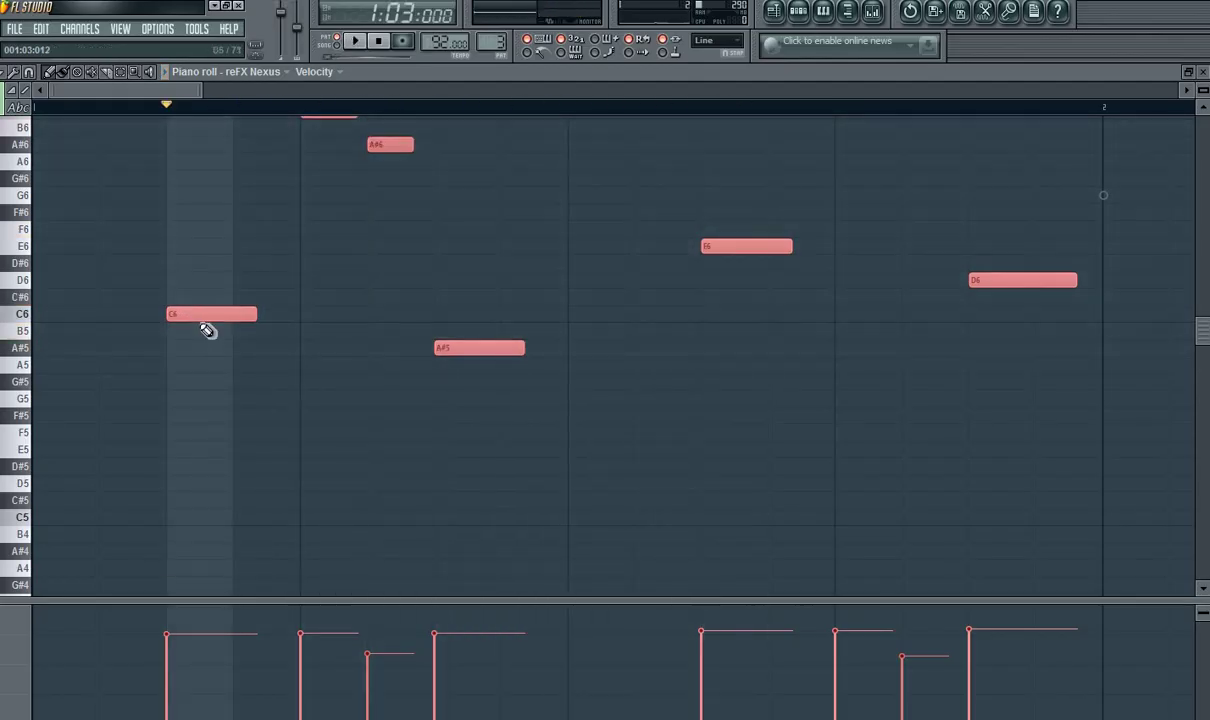
{"action": "key", "text": "space"}
{"action": "key", "text": "space"}
{"action": "left_click_drag", "start_coordinate": [208, 314], "coordinate": [209, 297]}
{"action": "key", "text": "space"}
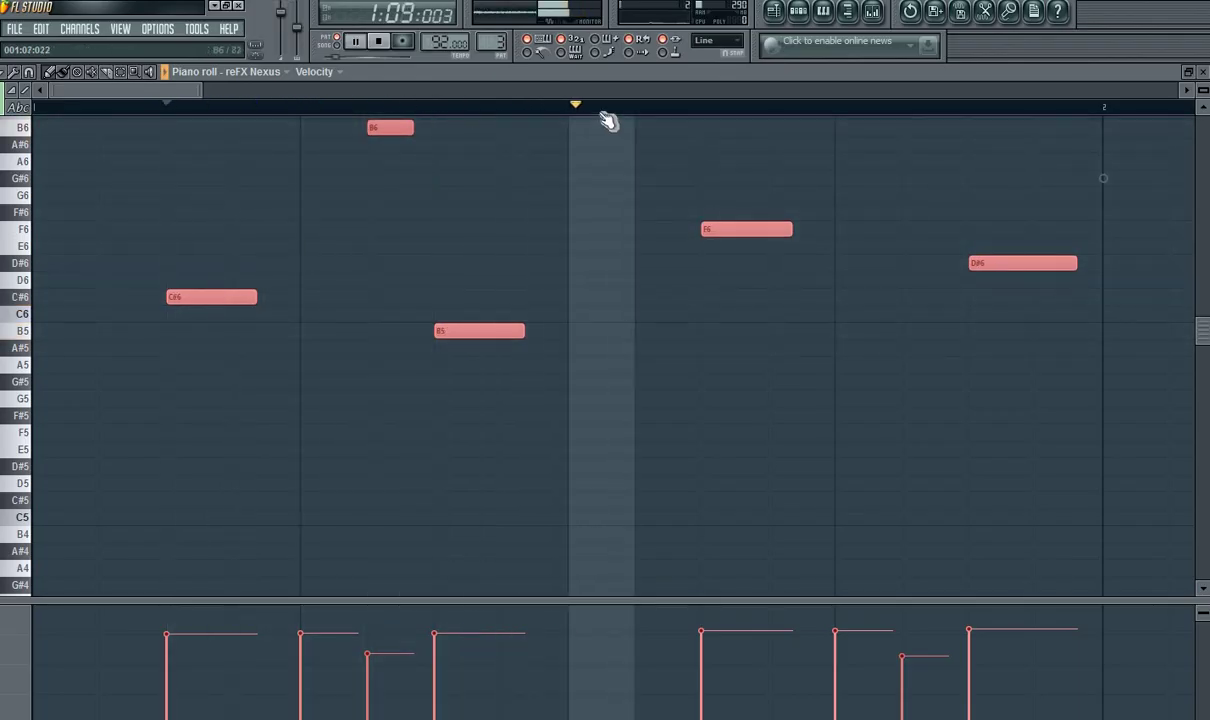
{"action": "key", "text": "space"}
- In Pattern 5, program kicks on steps 1, 5, 9 and 13, hats on 3, 7, 11 and 15, and claps on 5 and 13
{"action": "key", "text": "F6"}
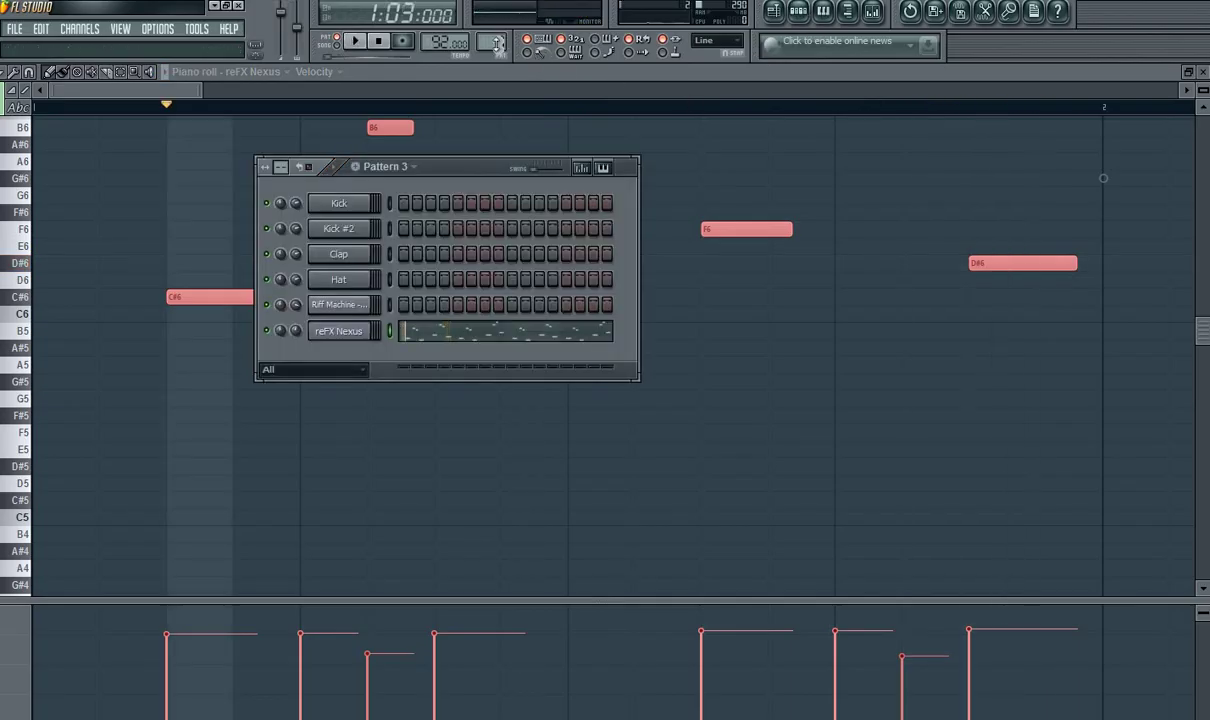
{"action": "scroll", "coordinate": [492, 42], "scroll_direction": "up", "scroll_amount": 2}
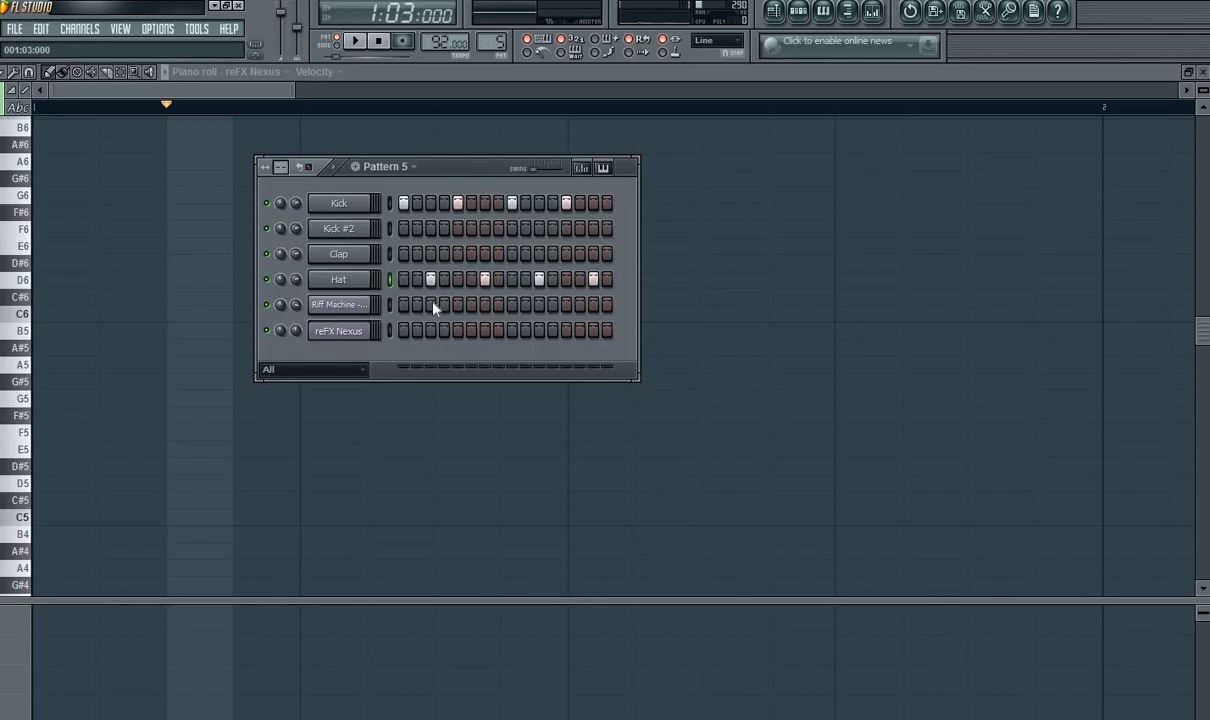
{"action": "left_click", "coordinate": [320, 254]}
{"action": "left_click_drag", "start_coordinate": [361, 529], "coordinate": [361, 560]}
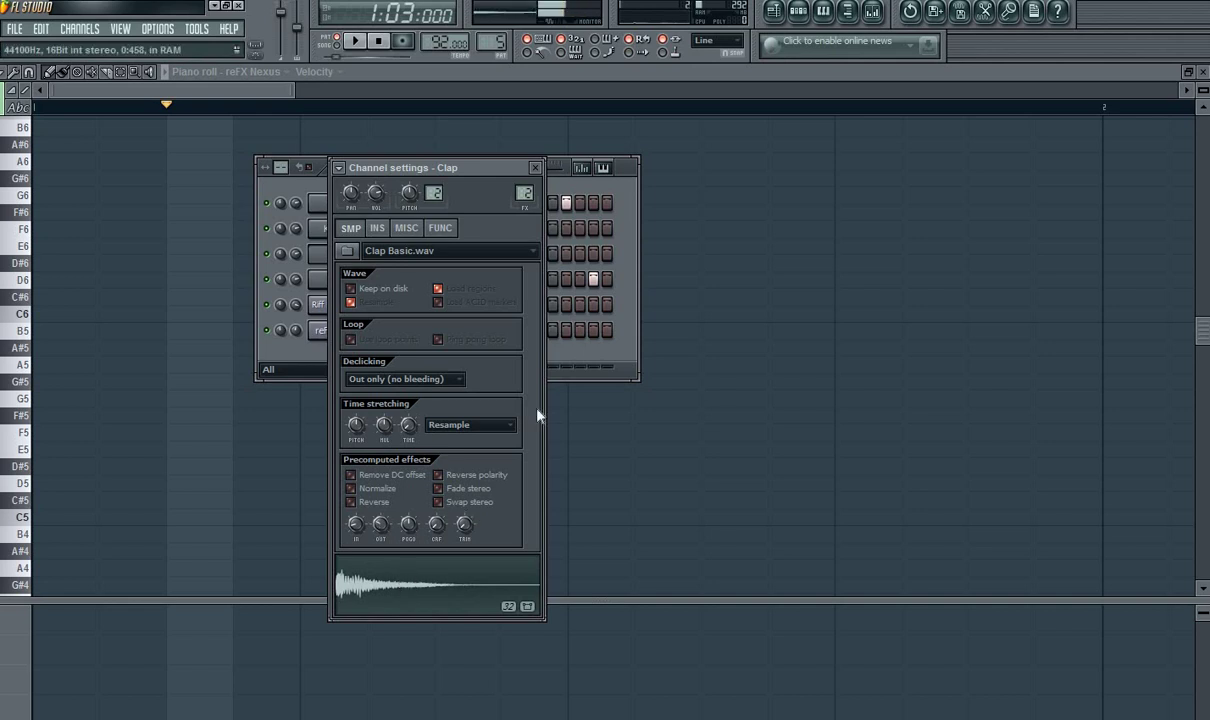
{"action": "left_click", "coordinate": [562, 286]}
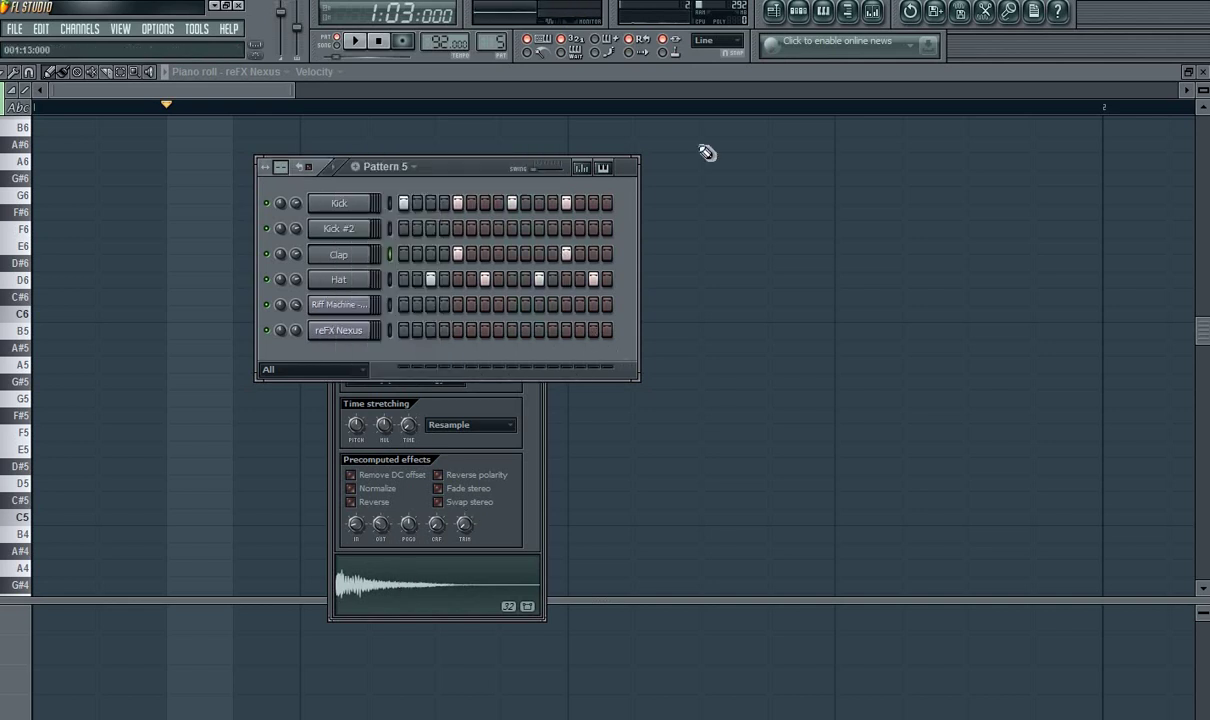
- Place eight consecutive Pattern 5 clips on playlist Track 2 and one Pattern 3 clip on Track 1, both starting at bar 1
{"action": "left_click", "coordinate": [775, 12]}
{"action": "mouse_move", "coordinate": [300, 186]}
{"action": "left_mouse_down"}
{"action": "mouse_move", "coordinate": [859, 192]}
{"action": "mouse_move", "coordinate": [294, 224]}
{"action": "left_mouse_up"}
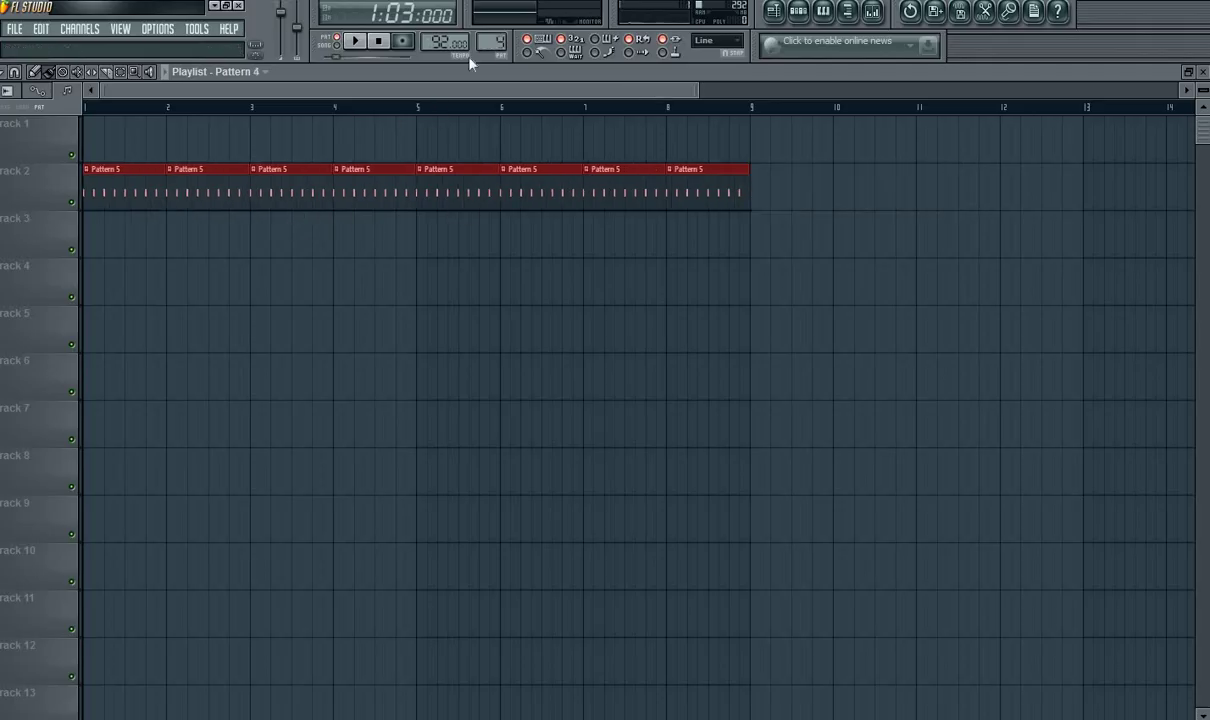
{"action": "left_click", "coordinate": [798, 11]}
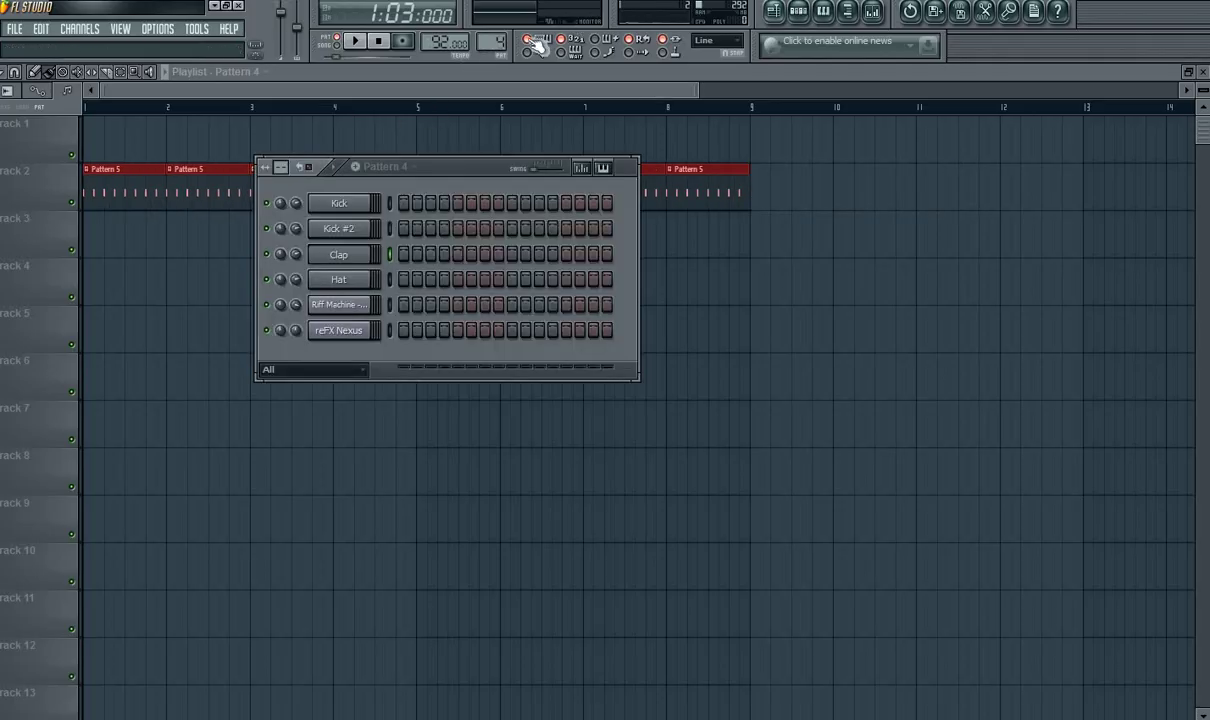
{"action": "left_click_drag", "start_coordinate": [497, 41], "coordinate": [497, 51]}
{"action": "left_click", "coordinate": [247, 137]}
{"action": "left_click_drag", "start_coordinate": [289, 135], "coordinate": [135, 140]}
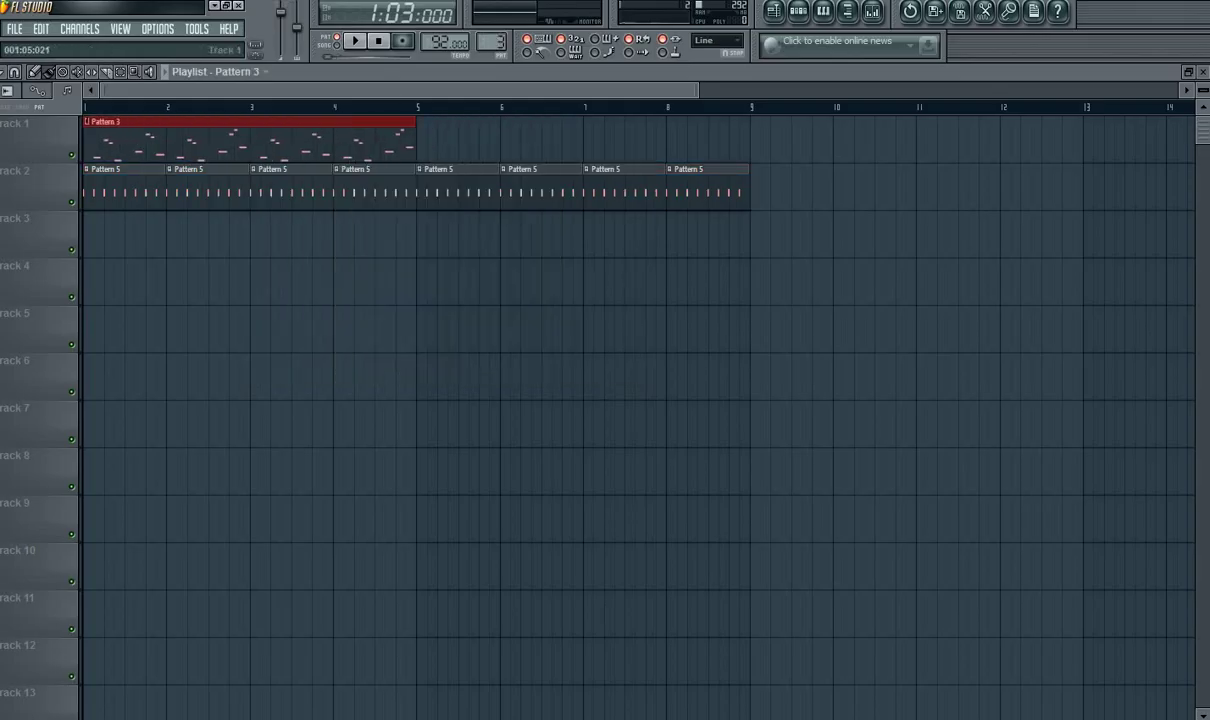
- Delete the four Pattern 5 clips in bars 5 to 8 of Track 2, beyond the end of the riff
{"action": "right_click", "coordinate": [465, 195]}
{"action": "right_click", "coordinate": [716, 180]}
{"action": "right_click", "coordinate": [625, 185]}
{"action": "right_click", "coordinate": [540, 185]}
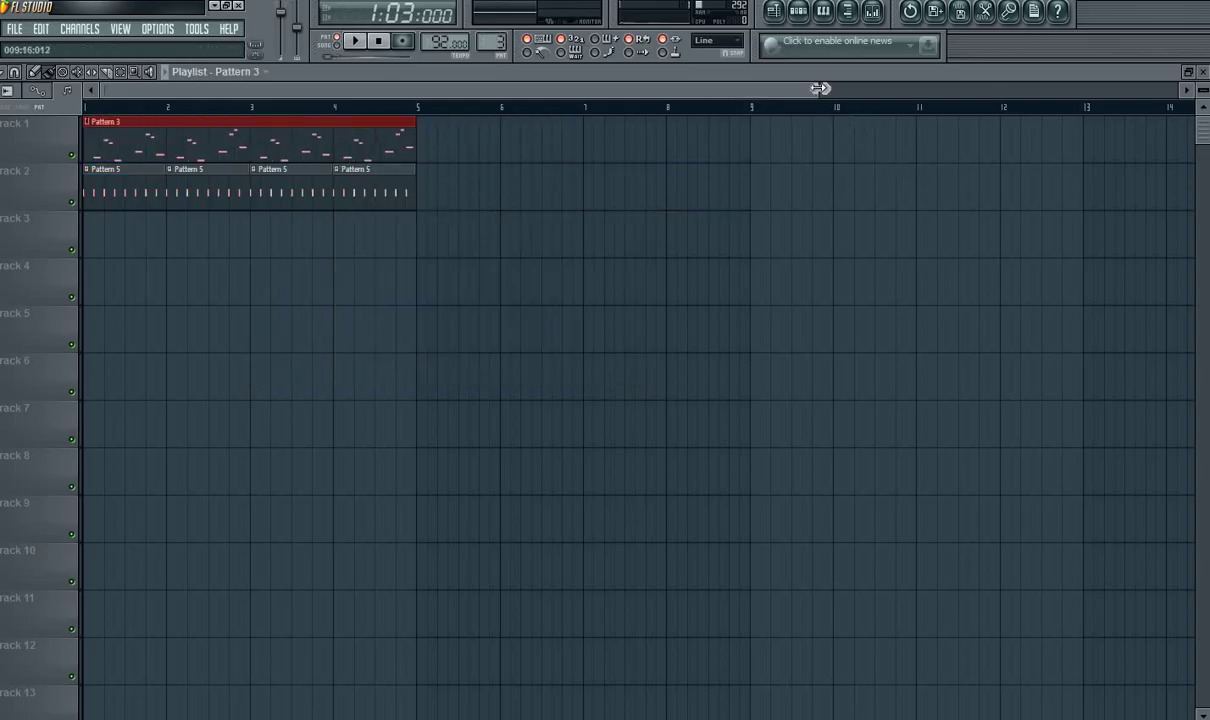
- Set the tempo to 110 BPM and play the riff together with the drums in song mode
{"action": "left_click_drag", "start_coordinate": [818, 88], "coordinate": [419, 124]}
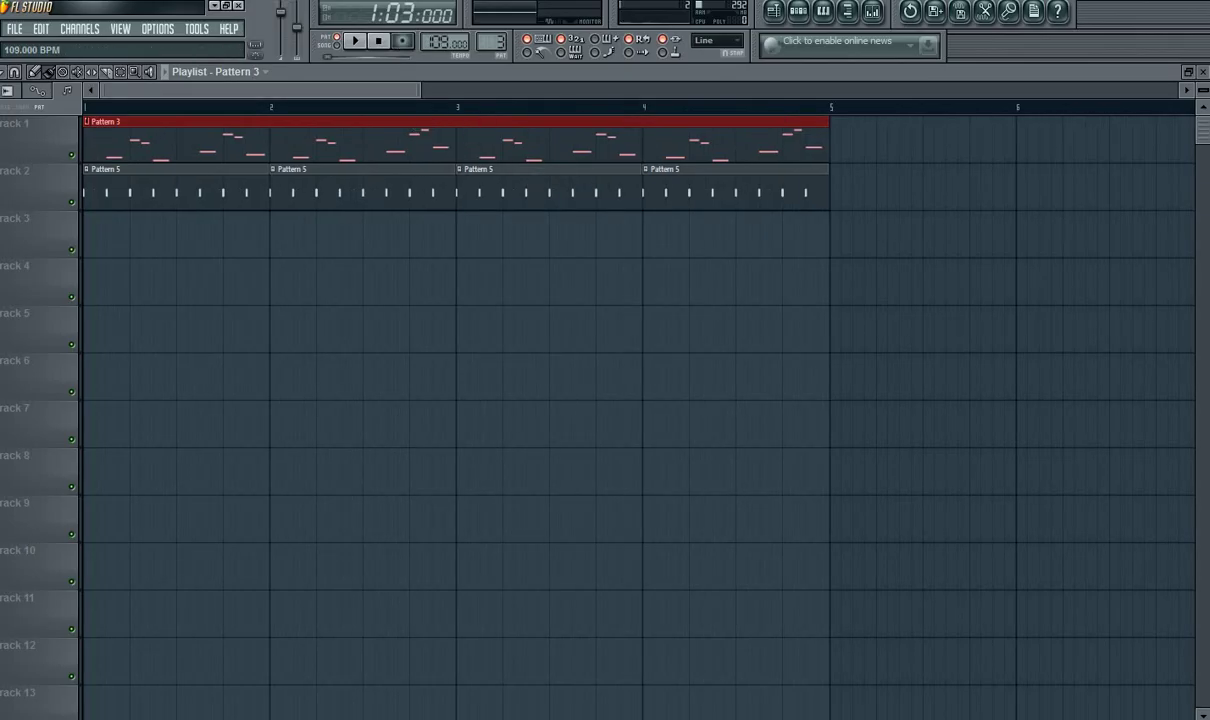
{"action": "left_click", "coordinate": [337, 44]}
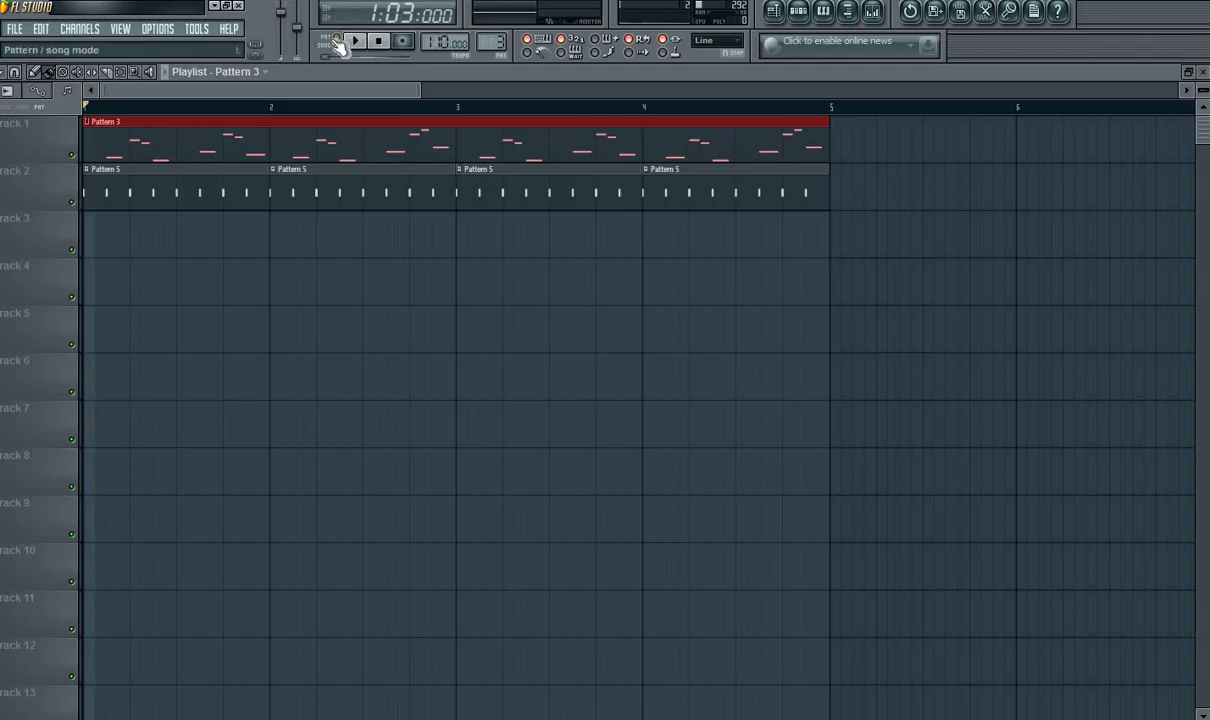
{"action": "left_click", "coordinate": [815, 20]}
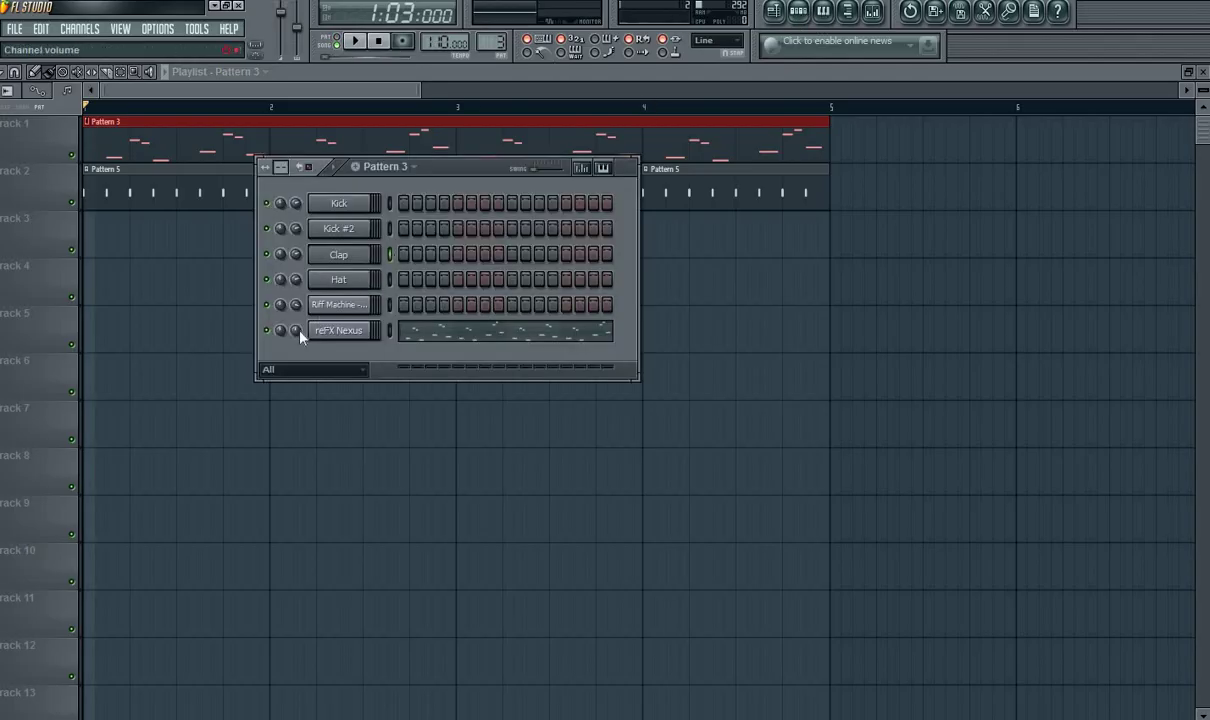
{"action": "key", "text": "space"}
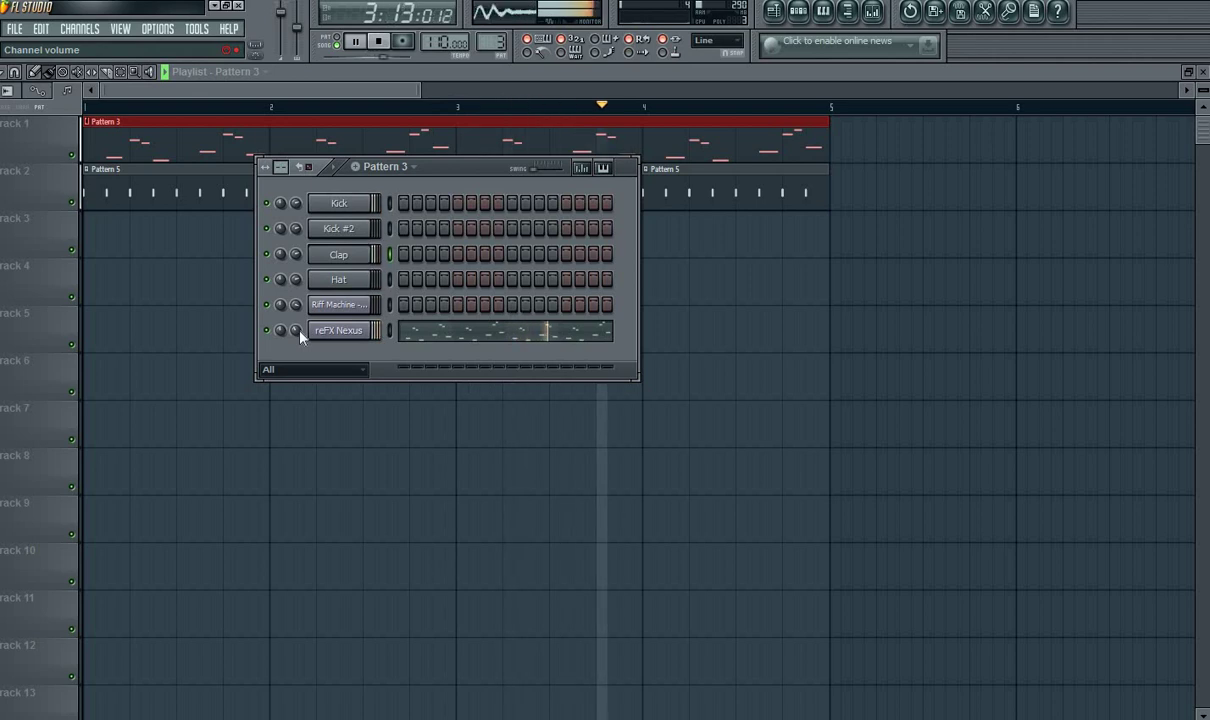
{"action": "key", "text": "space"}
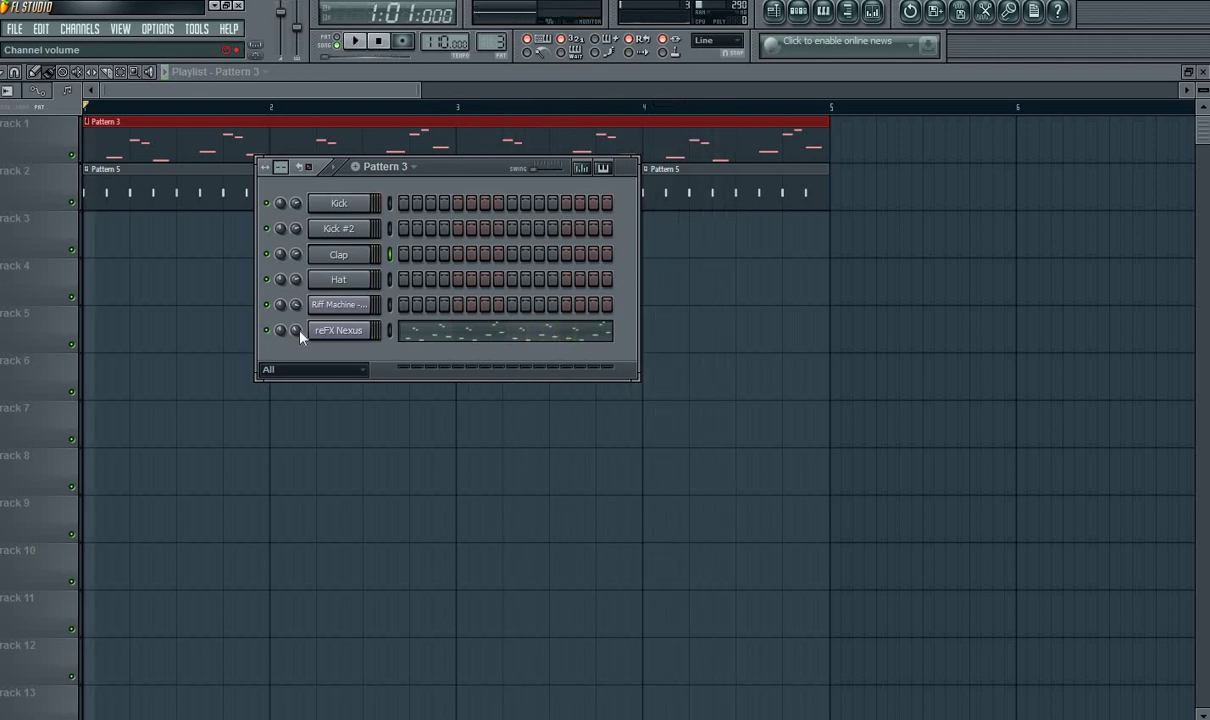
- Open the Pattern 3 clip's notes, clone the reFX Nexus channel and bring the step sequencer to the front
{"action": "double_click", "coordinate": [385, 147]}
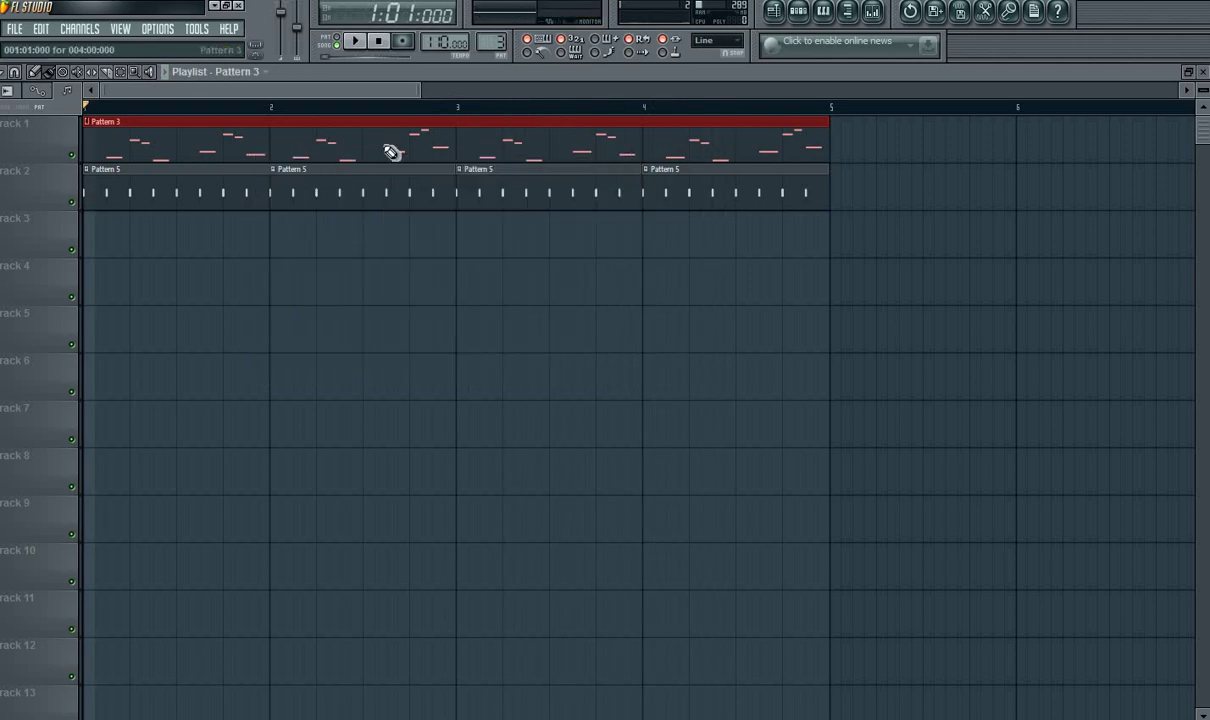
{"action": "key", "text": "F6"}
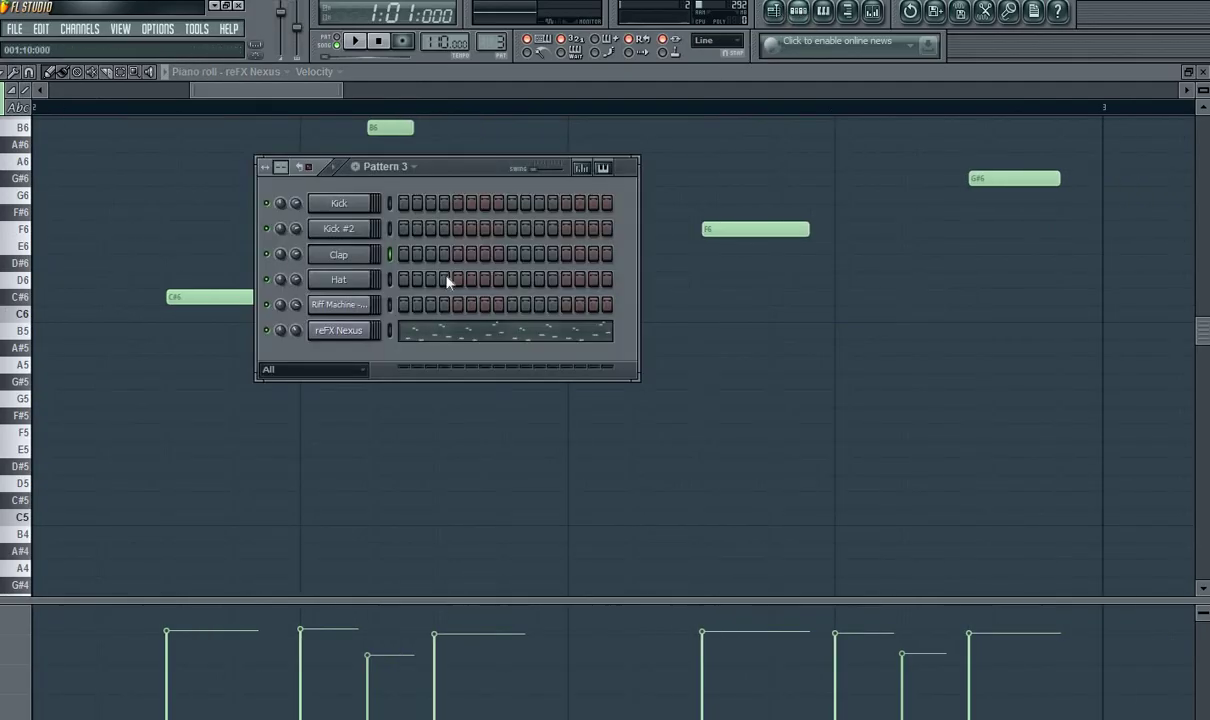
{"action": "right_click", "coordinate": [354, 331]}
{"action": "left_click", "coordinate": [445, 521]}
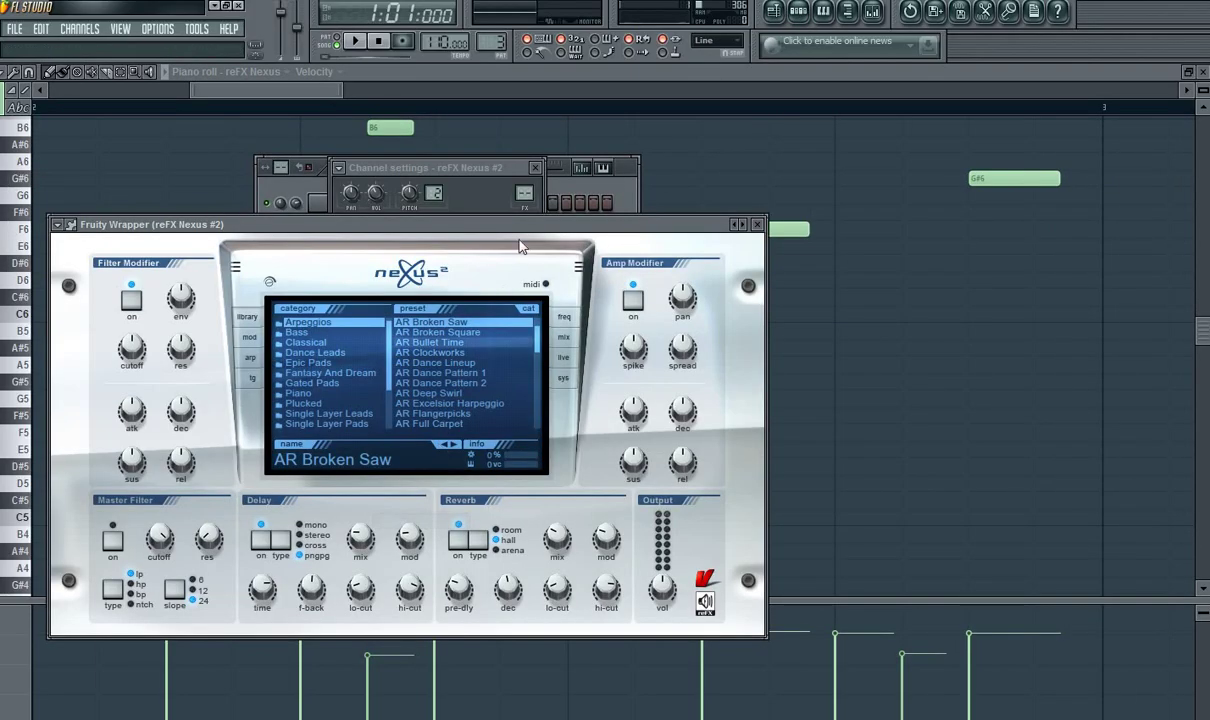
{"action": "left_click", "coordinate": [627, 183]}
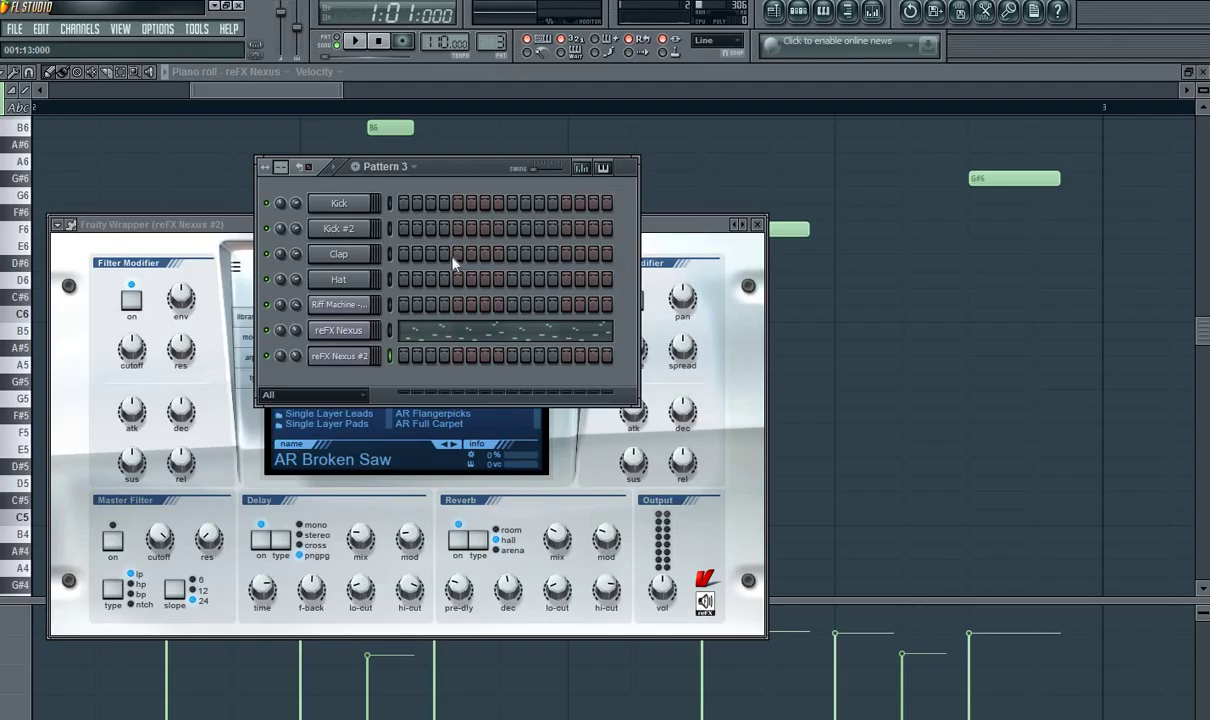
- Copy the riff from the reFX Nexus channel and paste it into the reFX Nexus #2 channel
{"action": "right_click", "coordinate": [359, 338]}
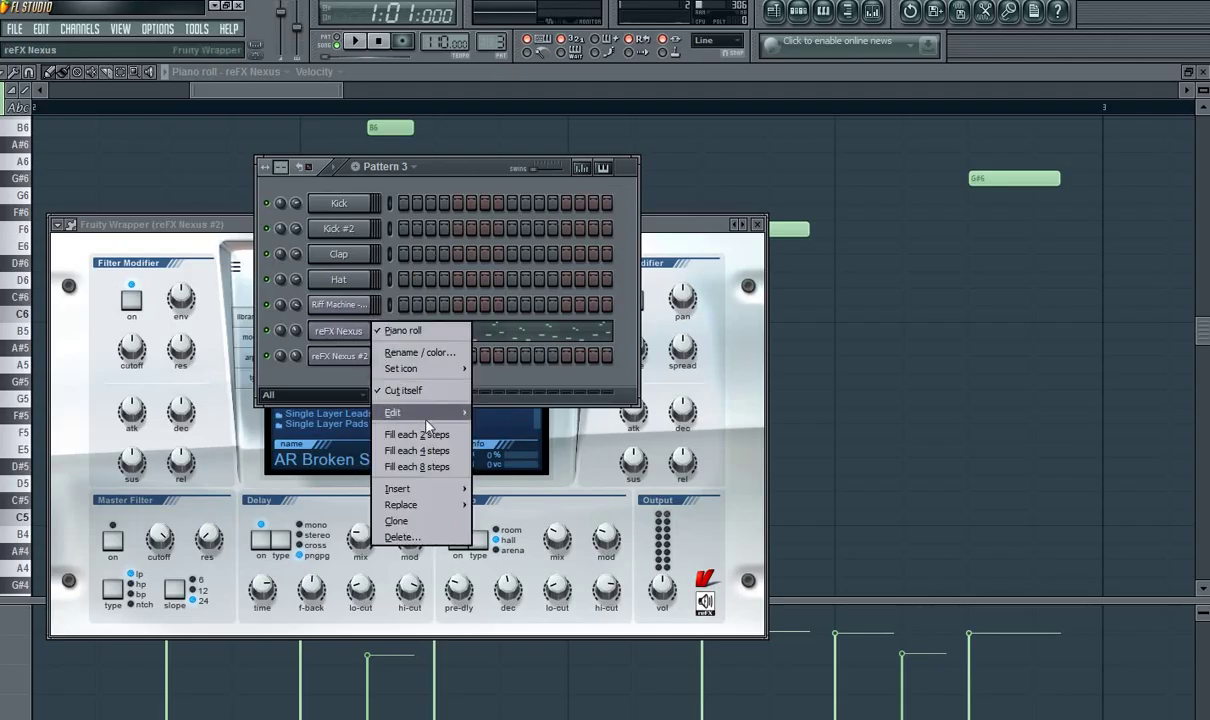
{"action": "mouse_move", "coordinate": [428, 415]}
{"action": "left_click", "coordinate": [500, 428]}
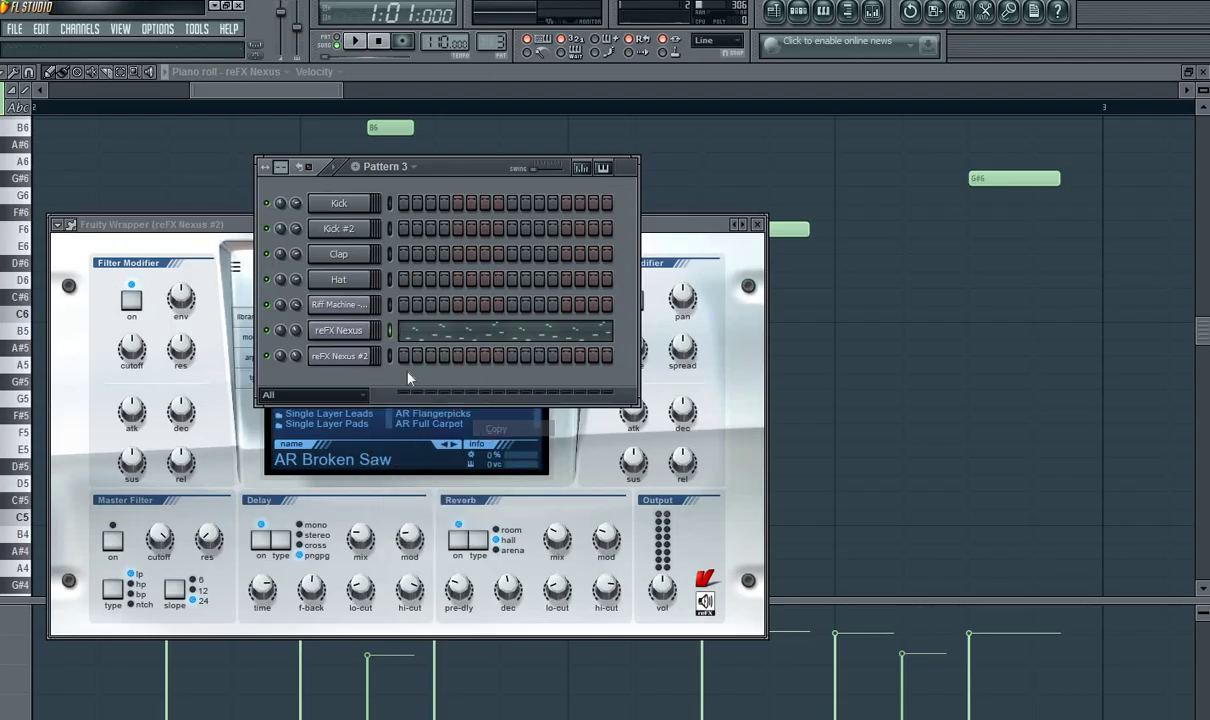
{"action": "right_click", "coordinate": [357, 360]}
{"action": "mouse_move", "coordinate": [430, 437]}
{"action": "left_click", "coordinate": [490, 456]}
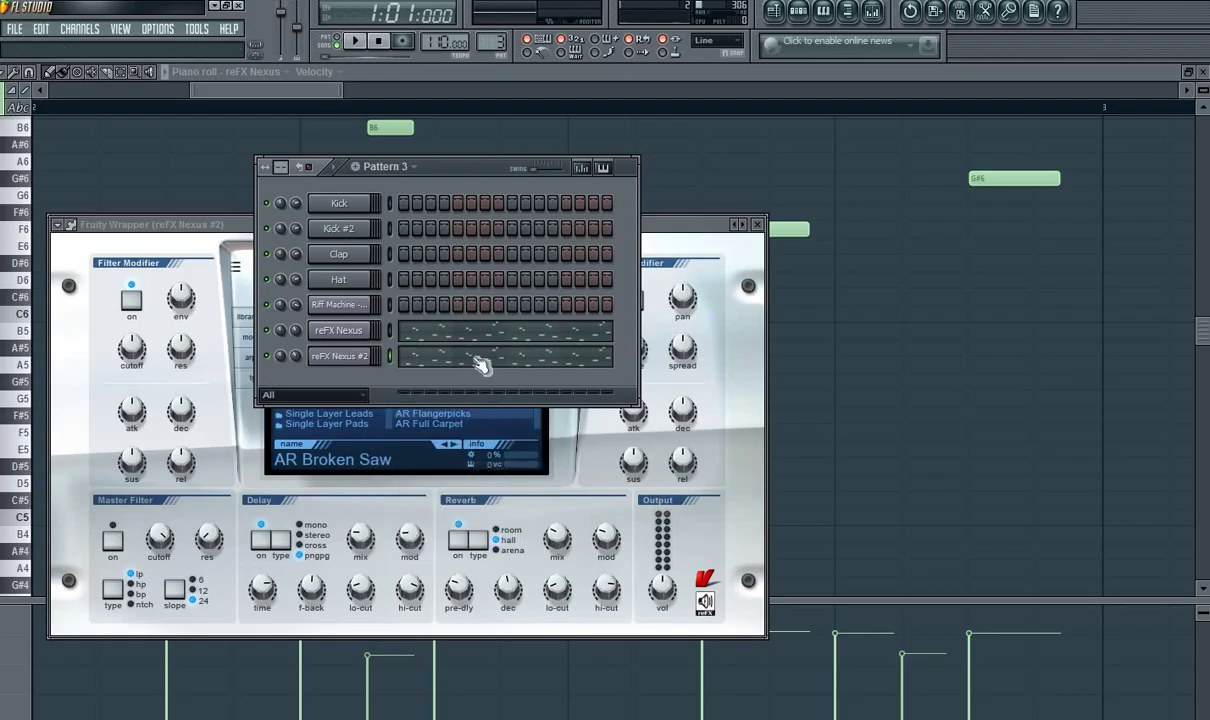
- Open the reFX Nexus #2 notes and delete the high notes from B6 upward in bars 2 to 4
{"action": "left_click", "coordinate": [481, 362]}
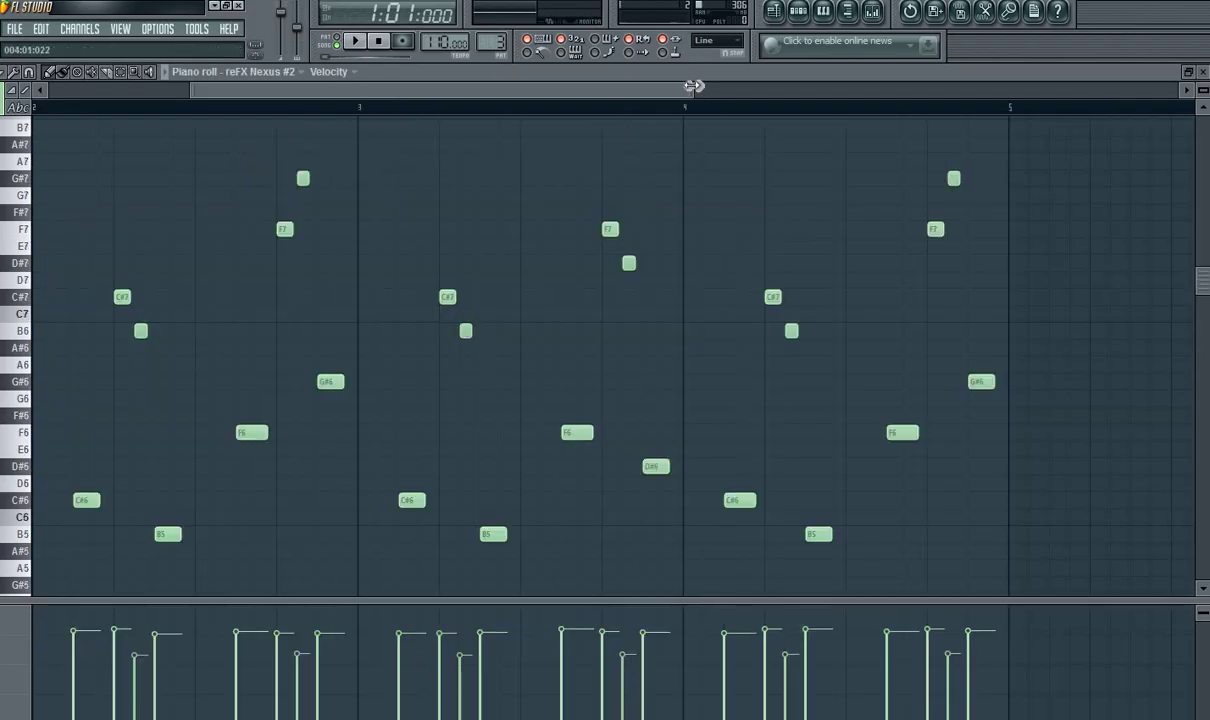
{"action": "left_click_drag", "start_coordinate": [694, 86], "coordinate": [754, 99]}
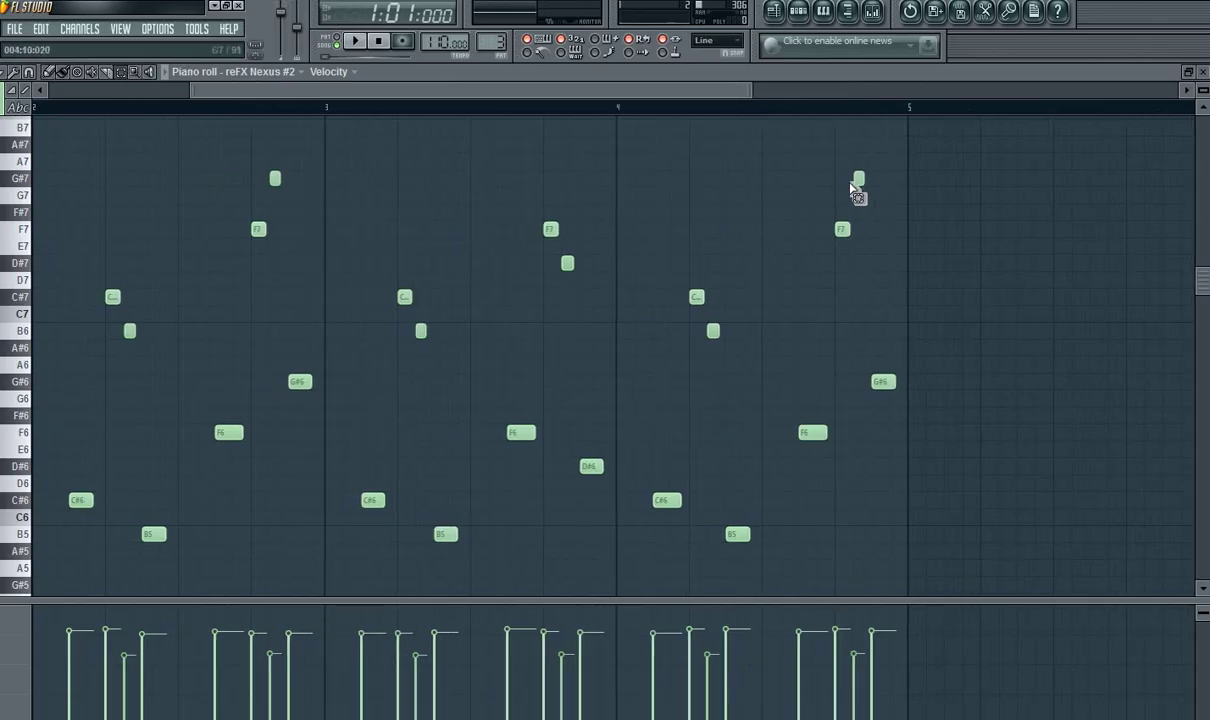
{"action": "left_click_drag", "start_coordinate": [900, 157], "coordinate": [400, 350]}
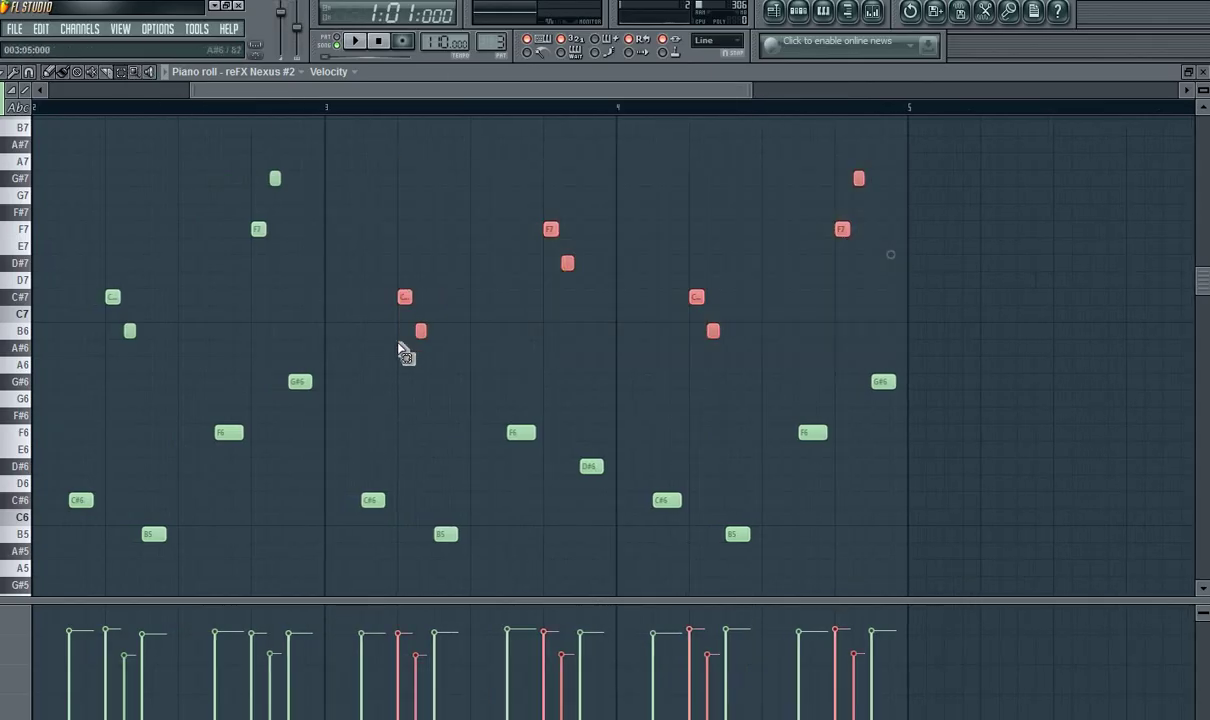
{"action": "left_click", "coordinate": [400, 350]}
{"action": "left_click_drag", "start_coordinate": [373, 112], "coordinate": [96, 340]}
{"action": "key", "text": "Delete"}
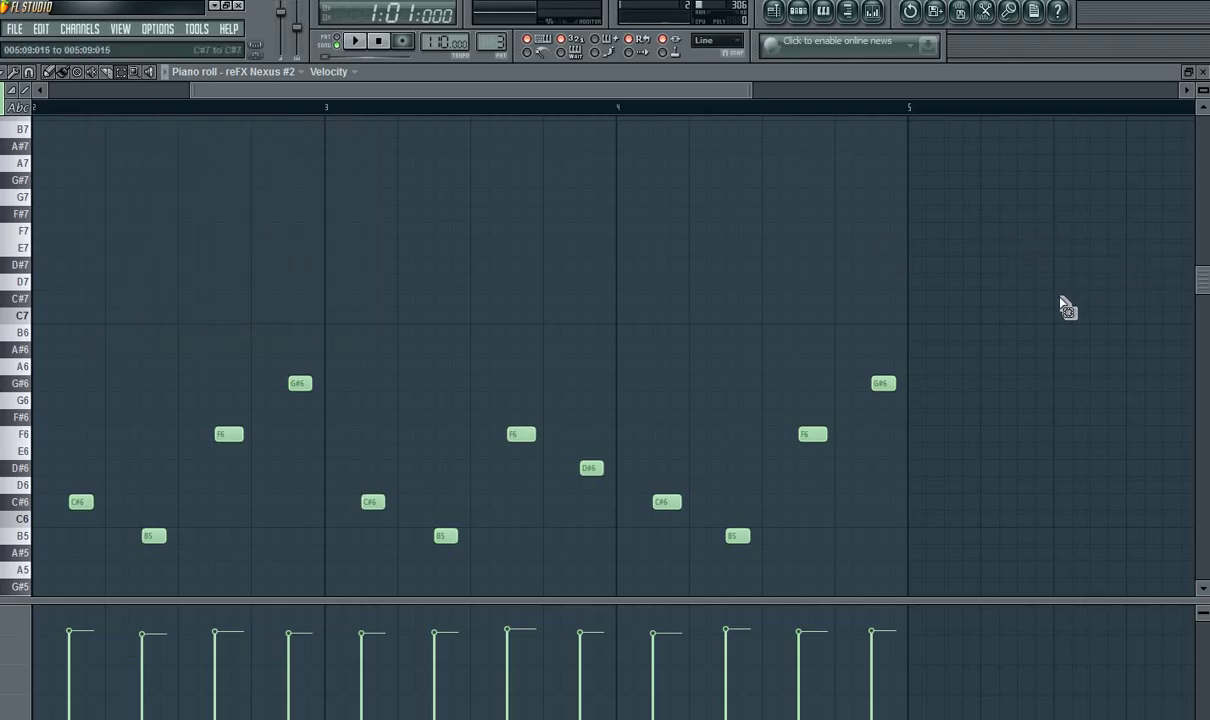
- Delete the remaining high notes from B6 upward in bar 1 of the reFX Nexus #2 part
{"action": "left_click_drag", "start_coordinate": [1062, 295], "coordinate": [80, 560]}
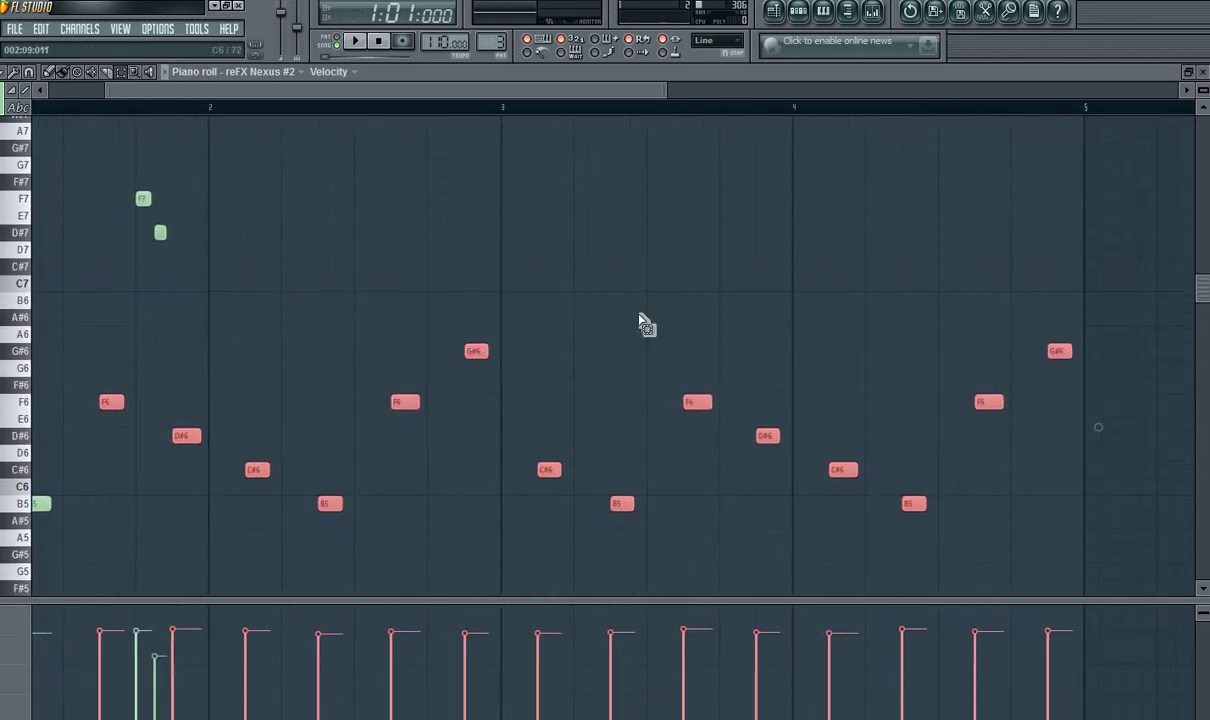
{"action": "left_click_drag", "start_coordinate": [1083, 196], "coordinate": [62, 372]}
{"action": "scroll", "coordinate": [62, 372], "scroll_direction": "up", "scroll_amount": 8}
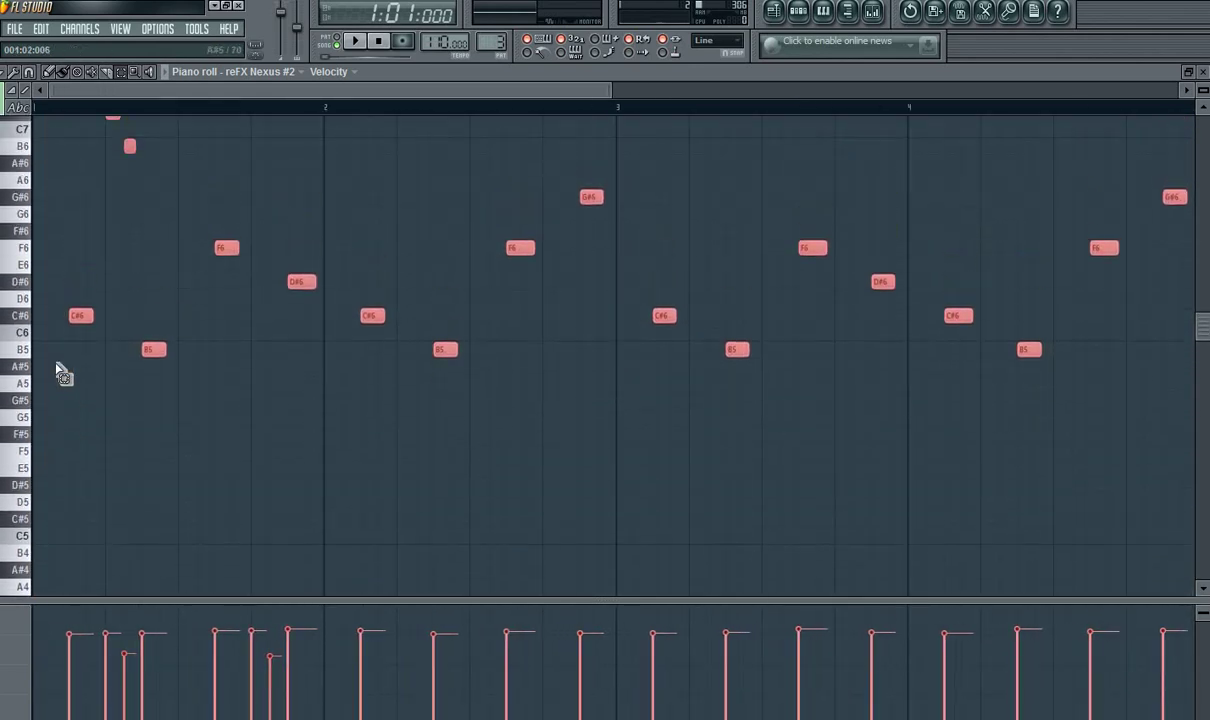
{"action": "left_click", "coordinate": [302, 185]}
{"action": "left_click_drag", "start_coordinate": [332, 140], "coordinate": [30, 345]}
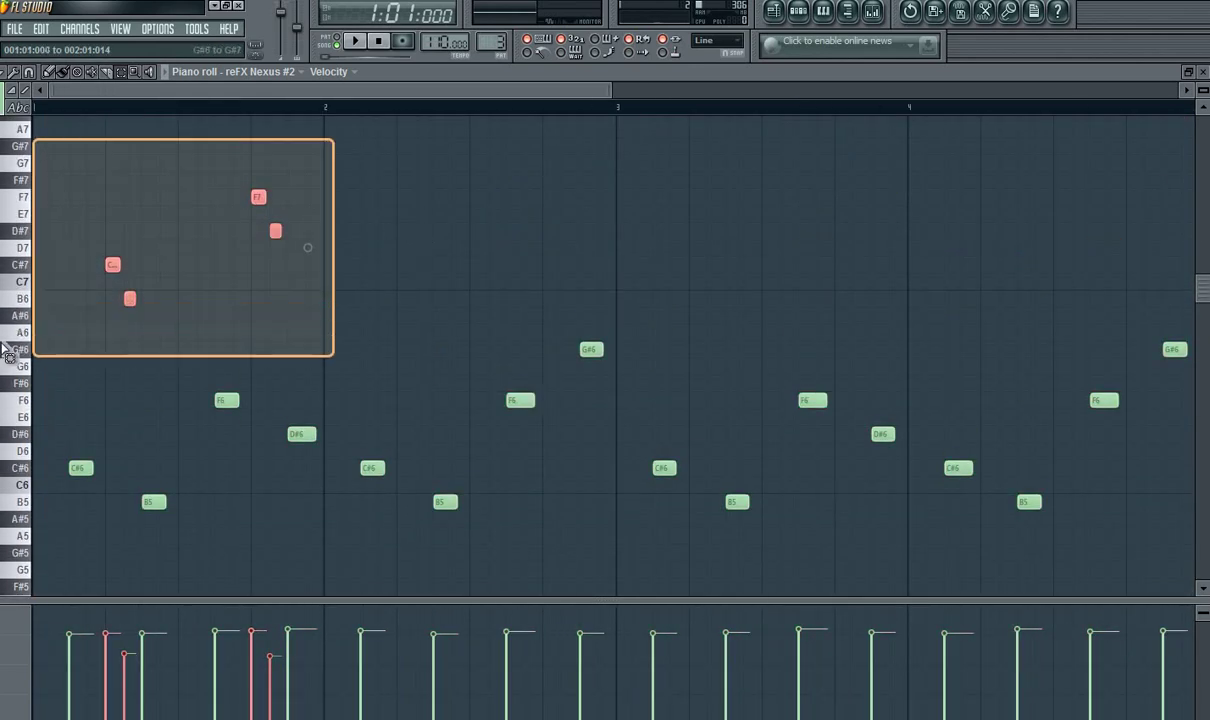
{"action": "key", "text": "Delete"}
- Select all remaining reFX Nexus #2 notes and transpose them down two octaves, so the first note moves to C#4
{"action": "left_click_drag", "start_coordinate": [614, 88], "coordinate": [907, 89]}
{"action": "left_click_drag", "start_coordinate": [918, 243], "coordinate": [22, 497]}
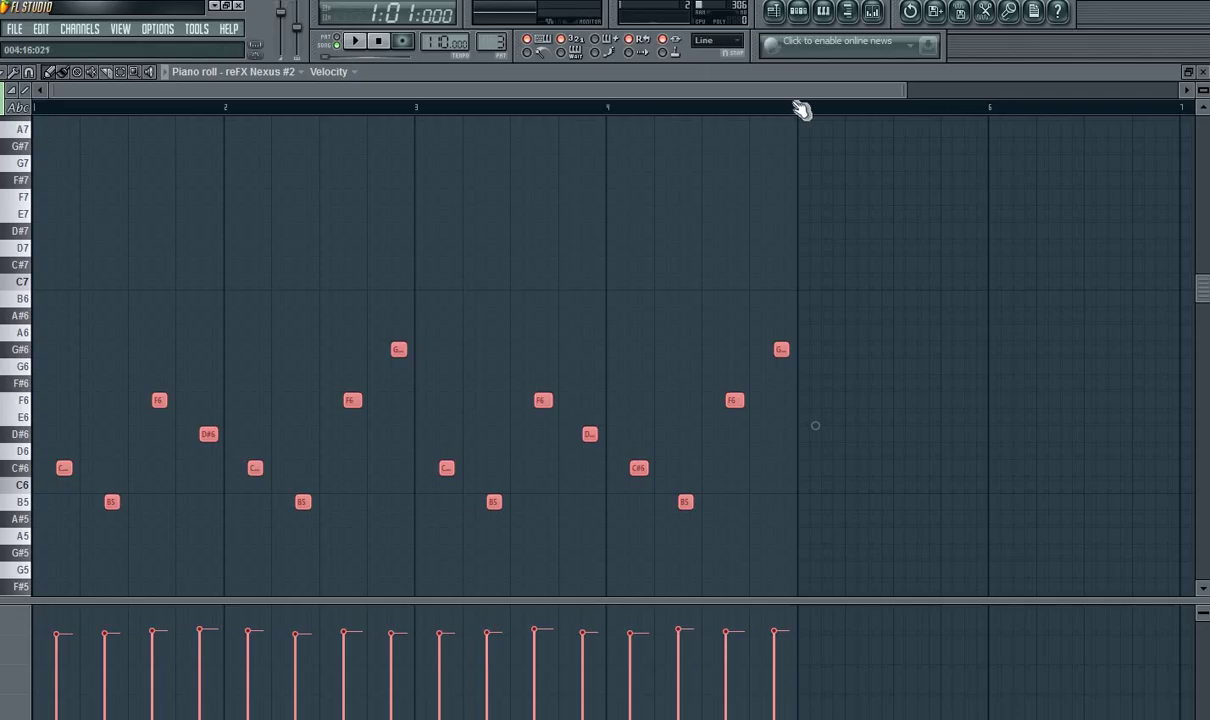
{"action": "left_click_drag", "start_coordinate": [843, 91], "coordinate": [300, 135]}
{"action": "left_click_drag", "start_coordinate": [251, 94], "coordinate": [141, 114]}
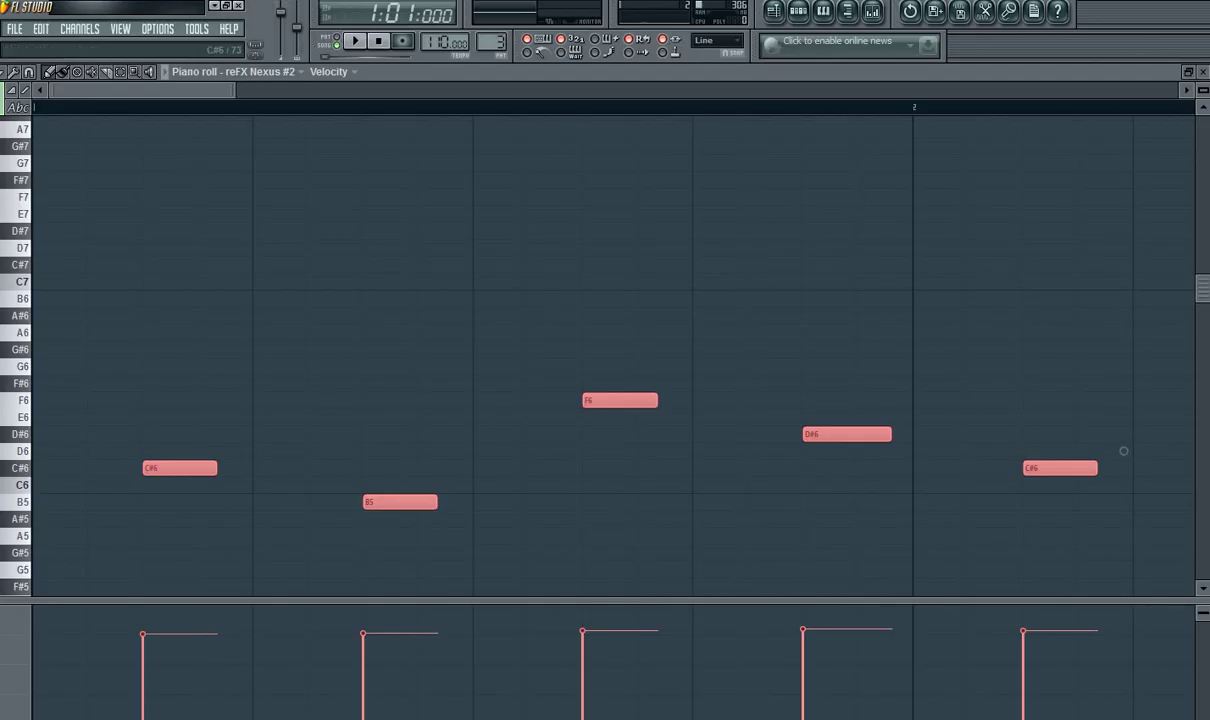
{"action": "left_click_drag", "start_coordinate": [156, 467], "coordinate": [155, 496]}
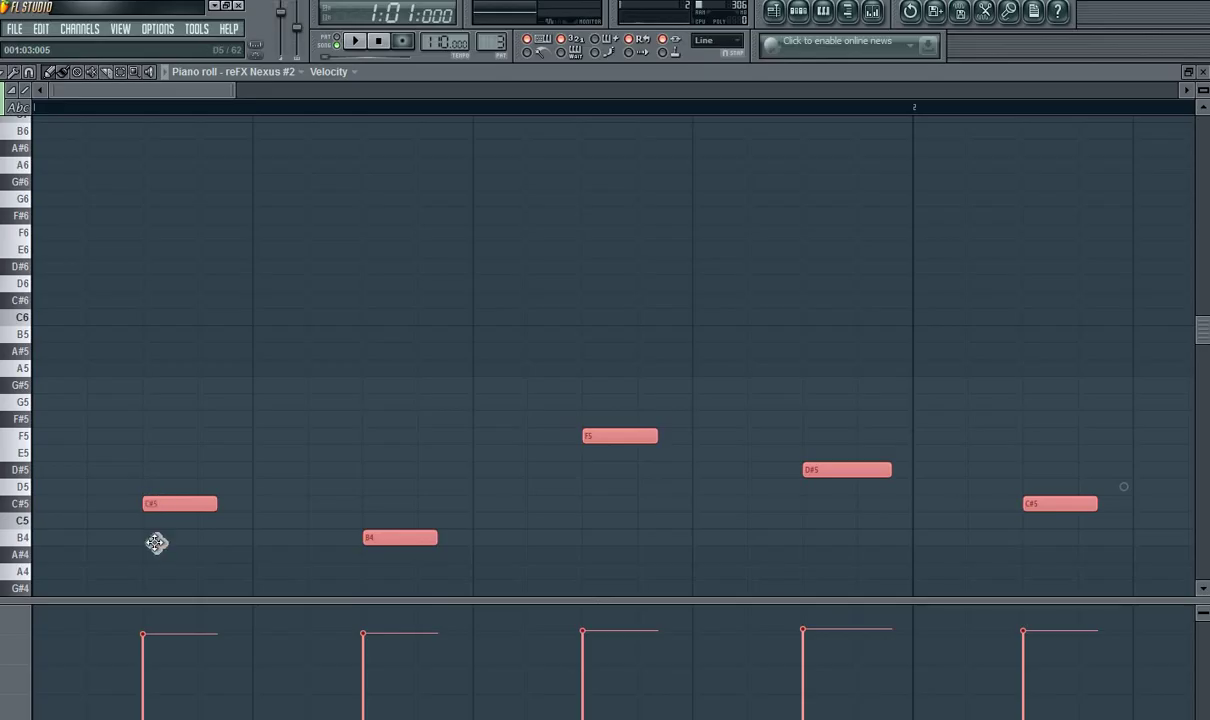
{"action": "left_click_drag", "start_coordinate": [156, 543], "coordinate": [158, 493]}
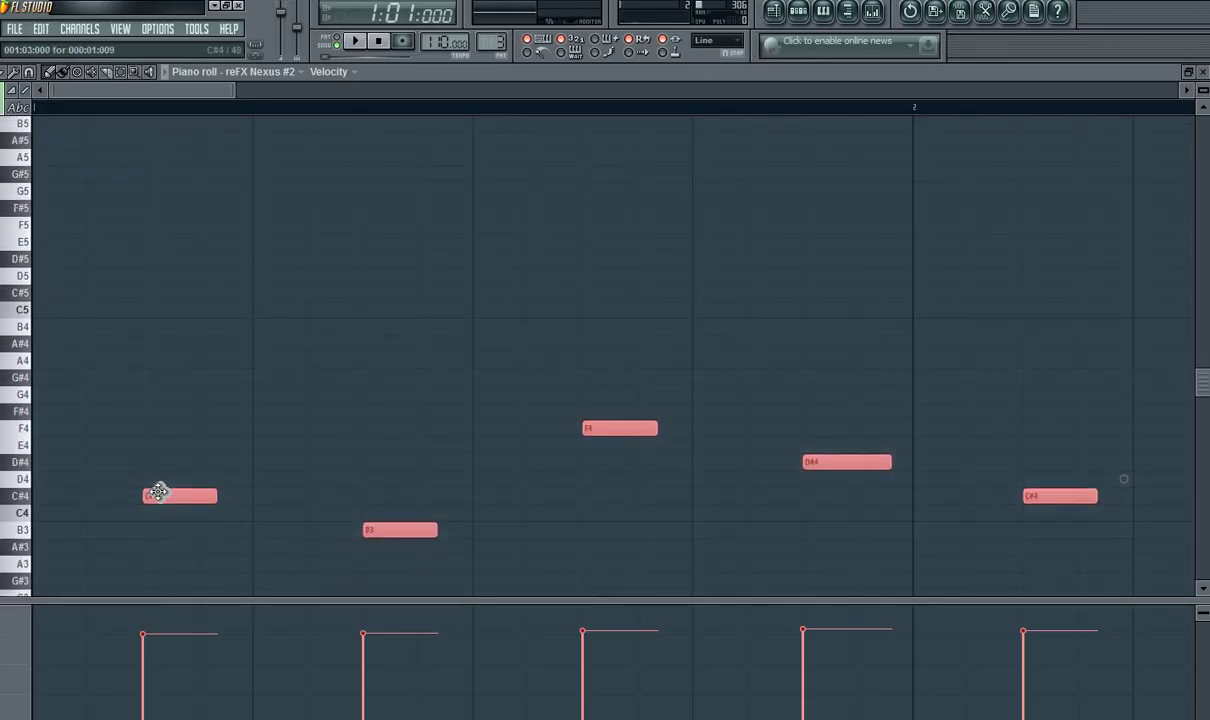
- Play the song with the lowered part and show the Bass presets in the reFX Nexus #2 instrument
{"action": "key", "text": "space"}
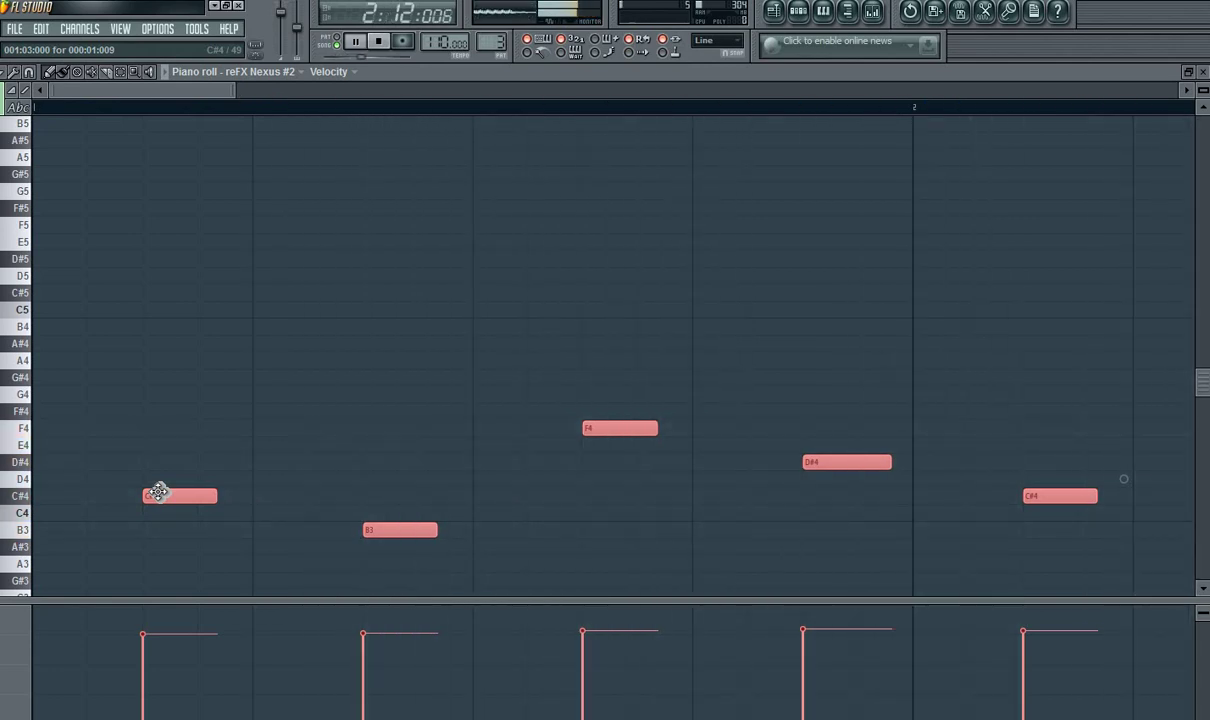
{"action": "left_click", "coordinate": [800, 12]}
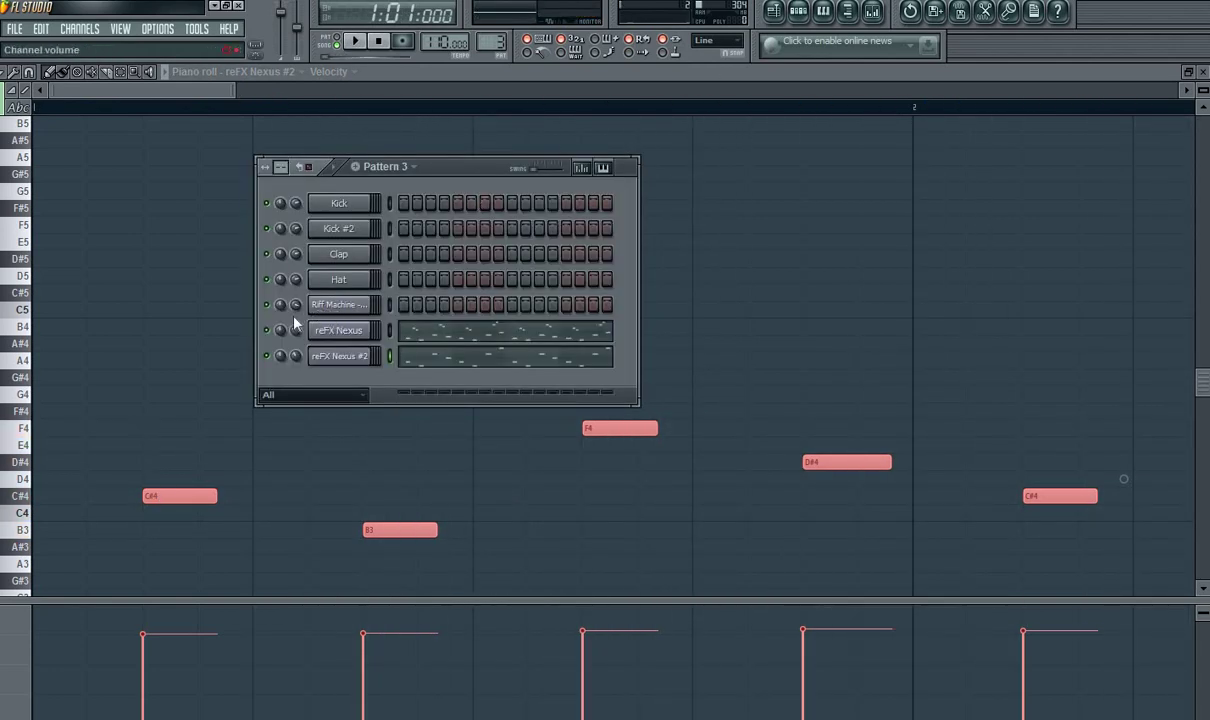
{"action": "key", "text": "space"}
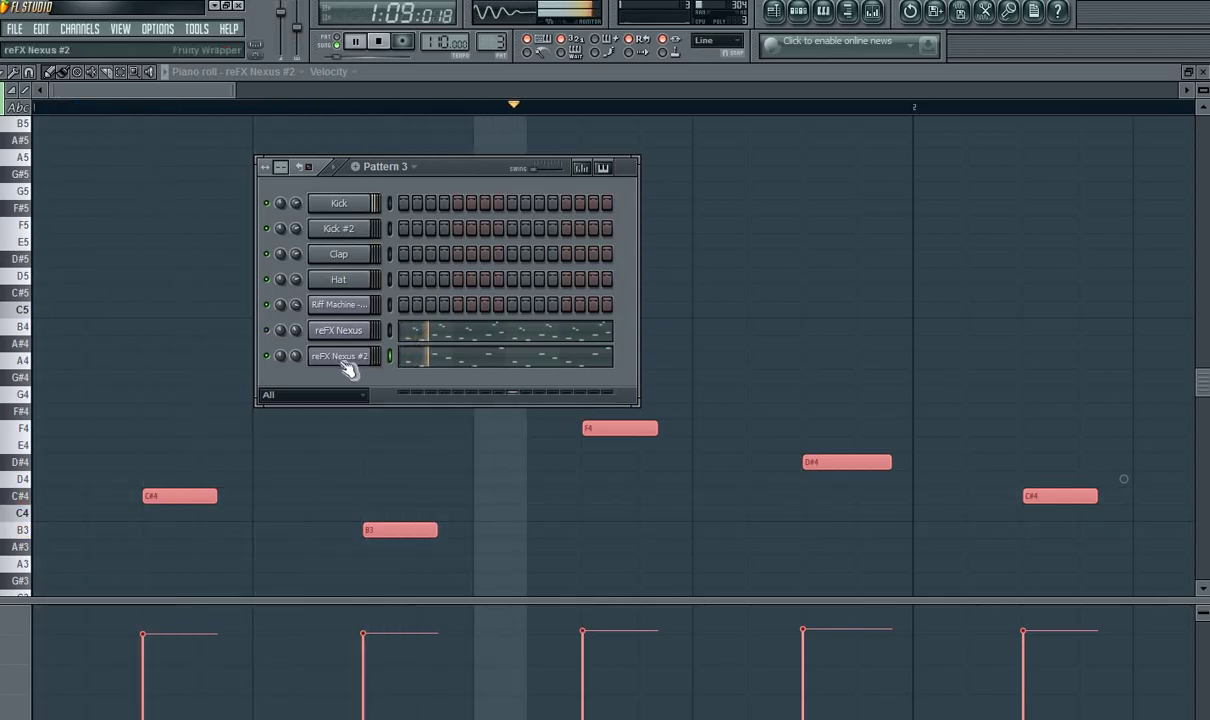
{"action": "left_click", "coordinate": [340, 366]}
{"action": "left_click", "coordinate": [297, 332]}
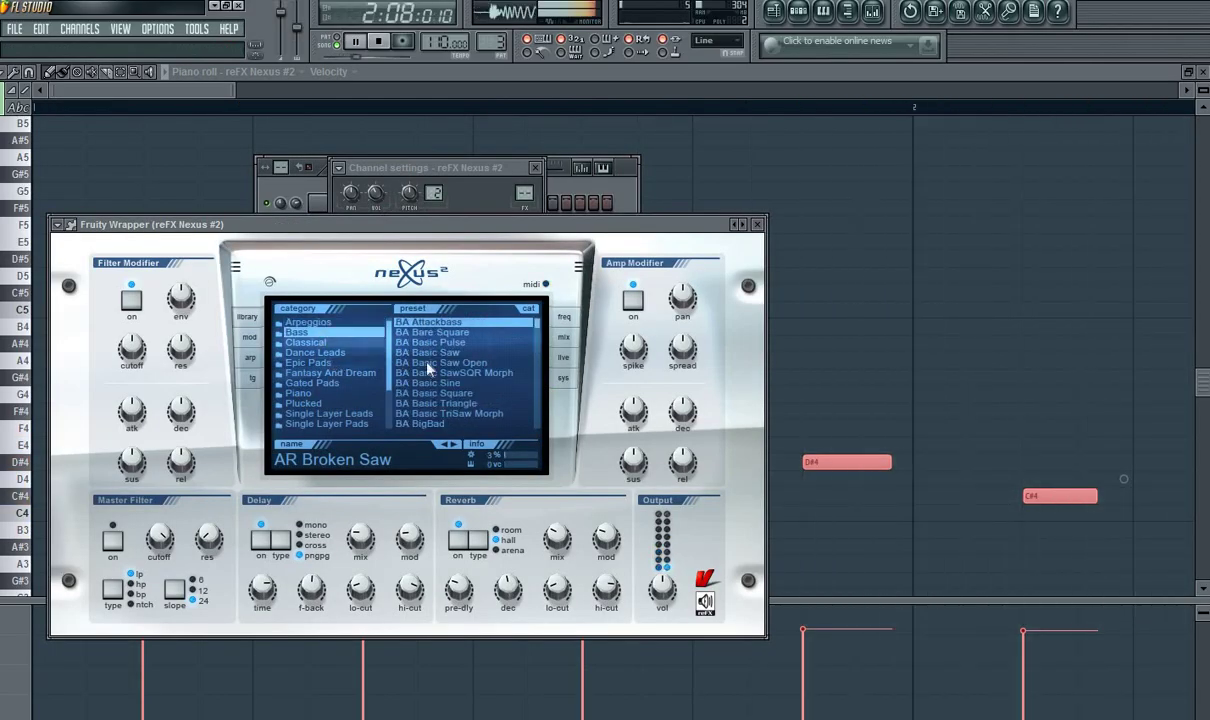
- Audition the presets BA Basic Saw Open, BA Basic Sine and BA Basic TriSaw Morph on reFX Nexus #2
{"action": "left_click", "coordinate": [433, 364]}
{"action": "left_click", "coordinate": [434, 384]}
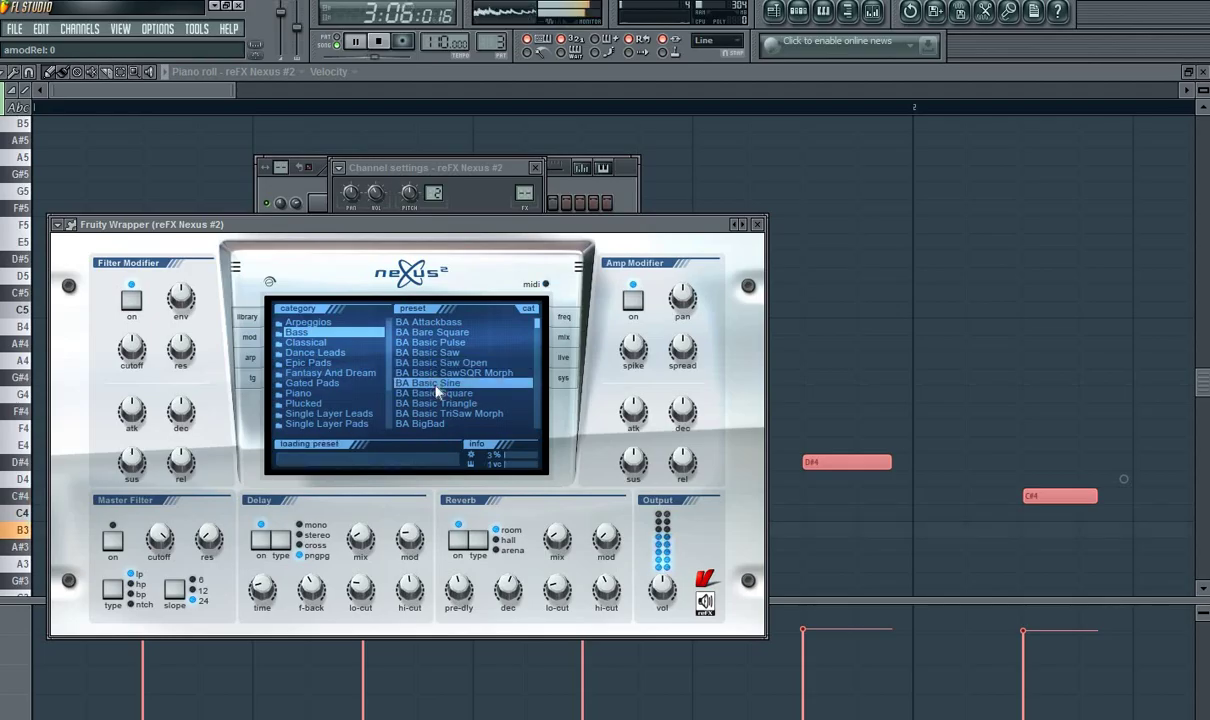
{"action": "left_click", "coordinate": [443, 413]}
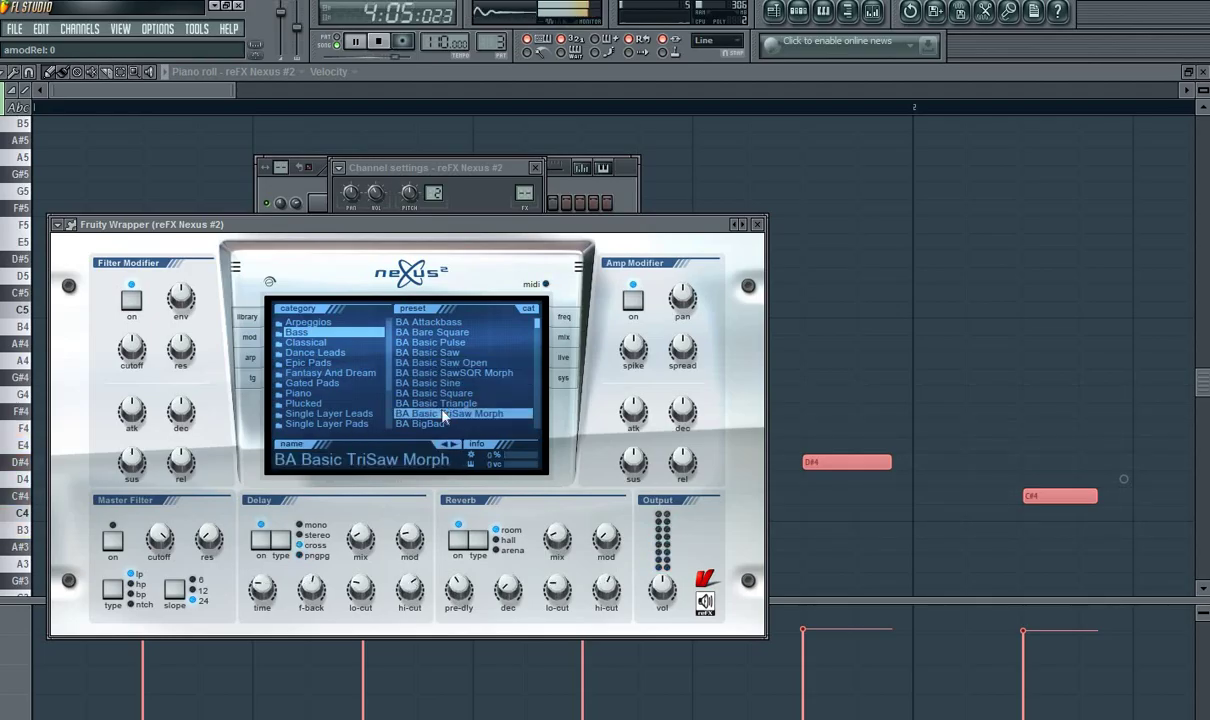
{"action": "key", "text": "space"}
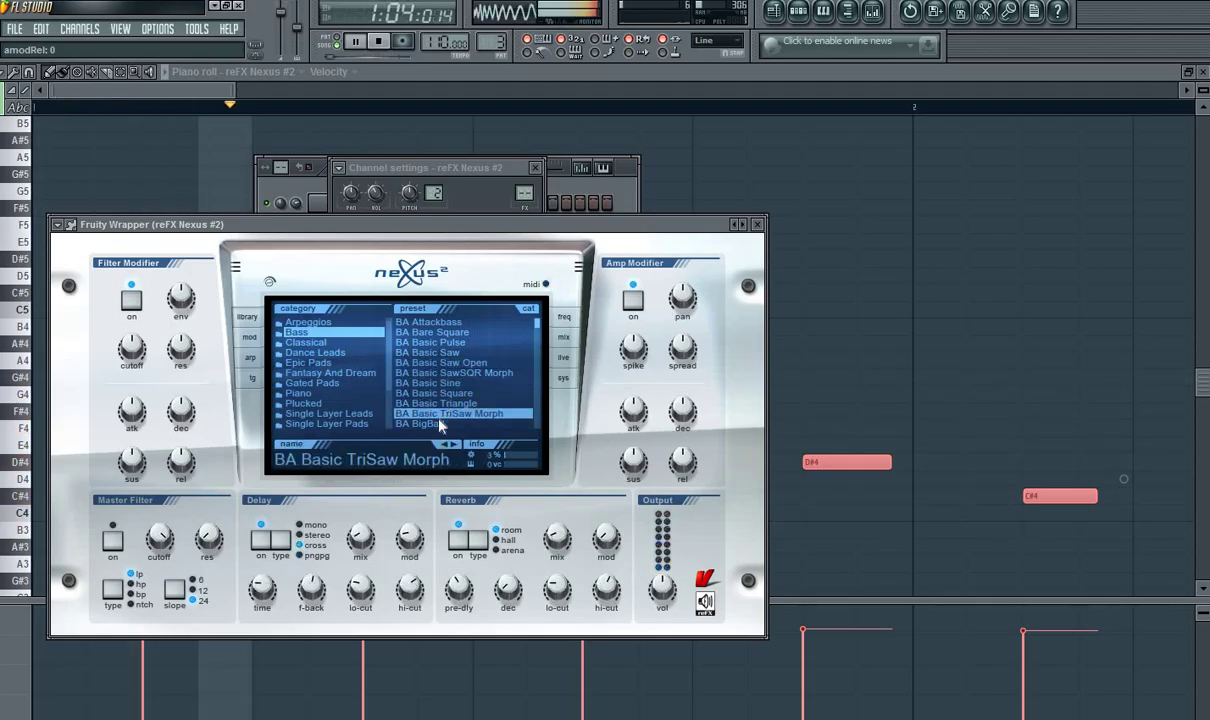
- Adjust the reFX Nexus #2 channel volume to about 60% in the step sequencer and reopen its instrument
{"action": "left_click", "coordinate": [579, 180]}
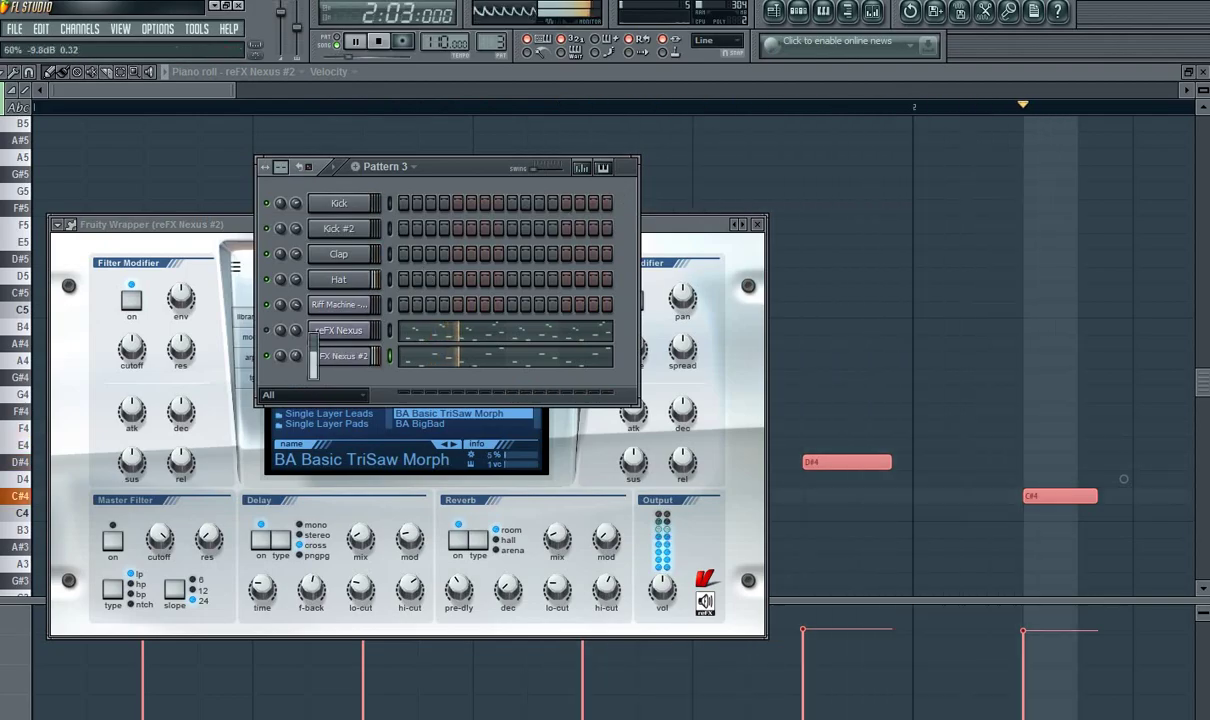
{"action": "left_click", "coordinate": [365, 360]}
{"action": "left_click", "coordinate": [365, 360]}
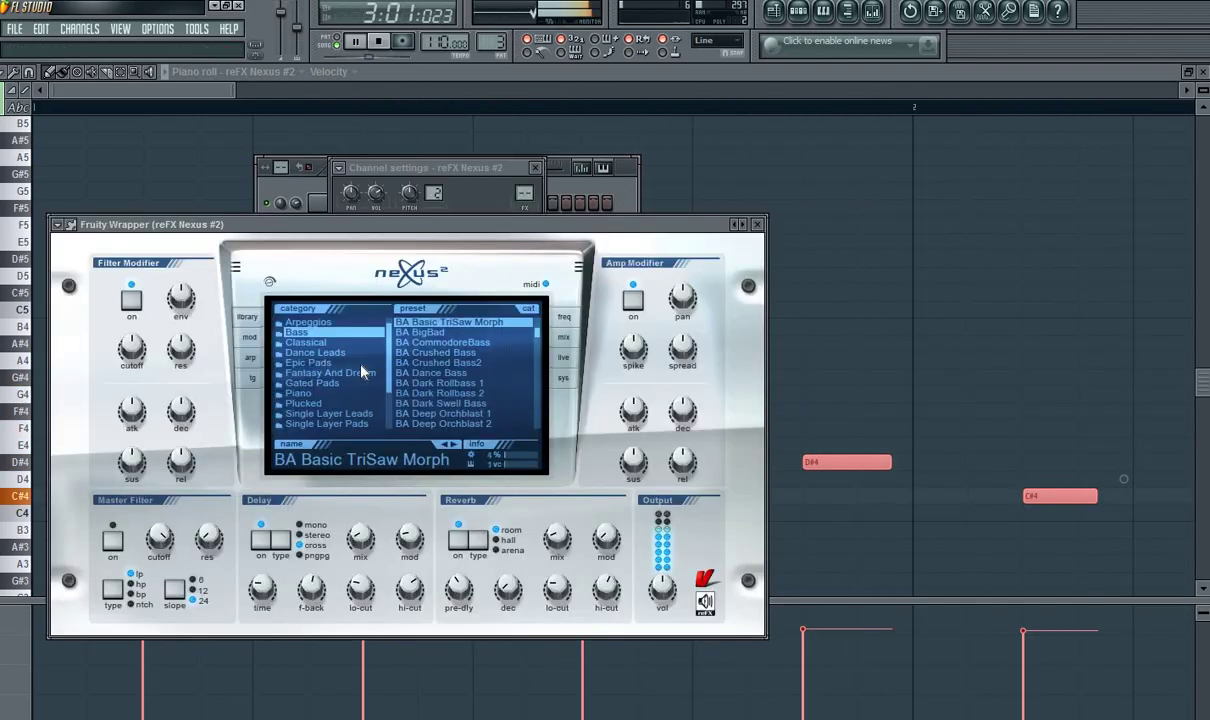
- Audition further Bass presets from BA Deep Orchblast 1 onward, load BA Detuned Bass 2 on reFX Nexus #2 and stop playback
{"action": "left_click", "coordinate": [439, 414]}
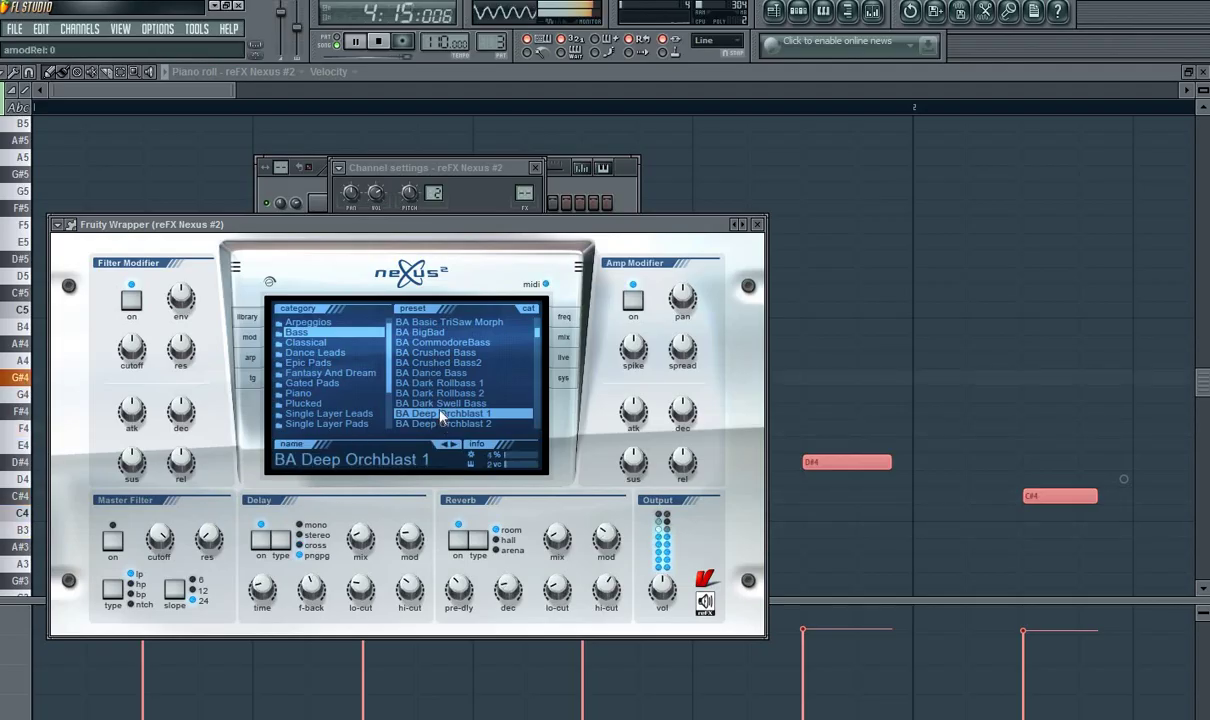
{"action": "left_click", "coordinate": [442, 424]}
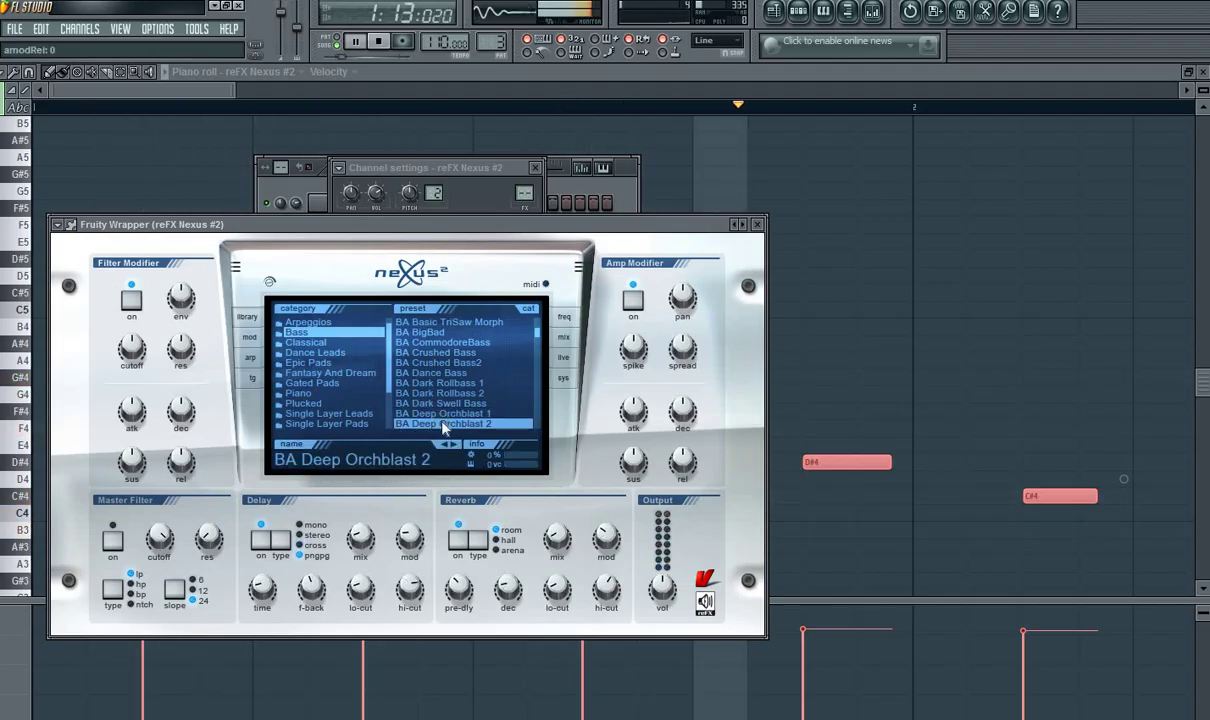
{"action": "left_click", "coordinate": [442, 424]}
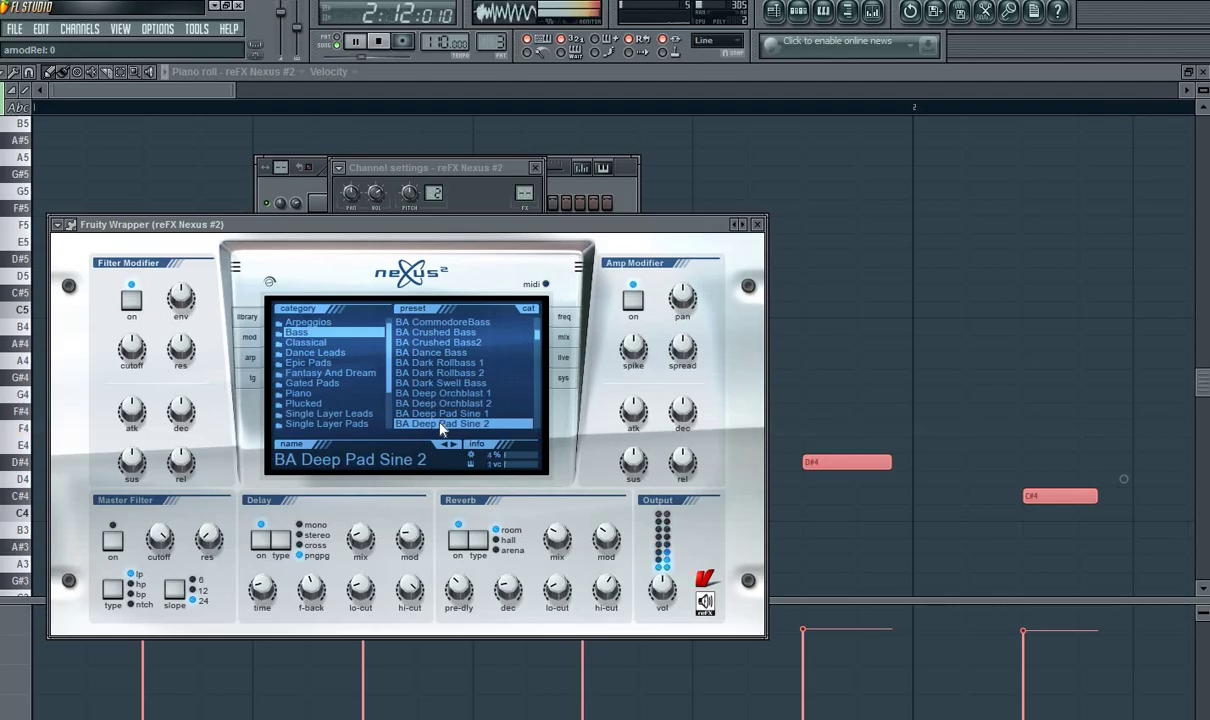
{"action": "left_click", "coordinate": [442, 424]}
{"action": "left_click", "coordinate": [440, 424]}
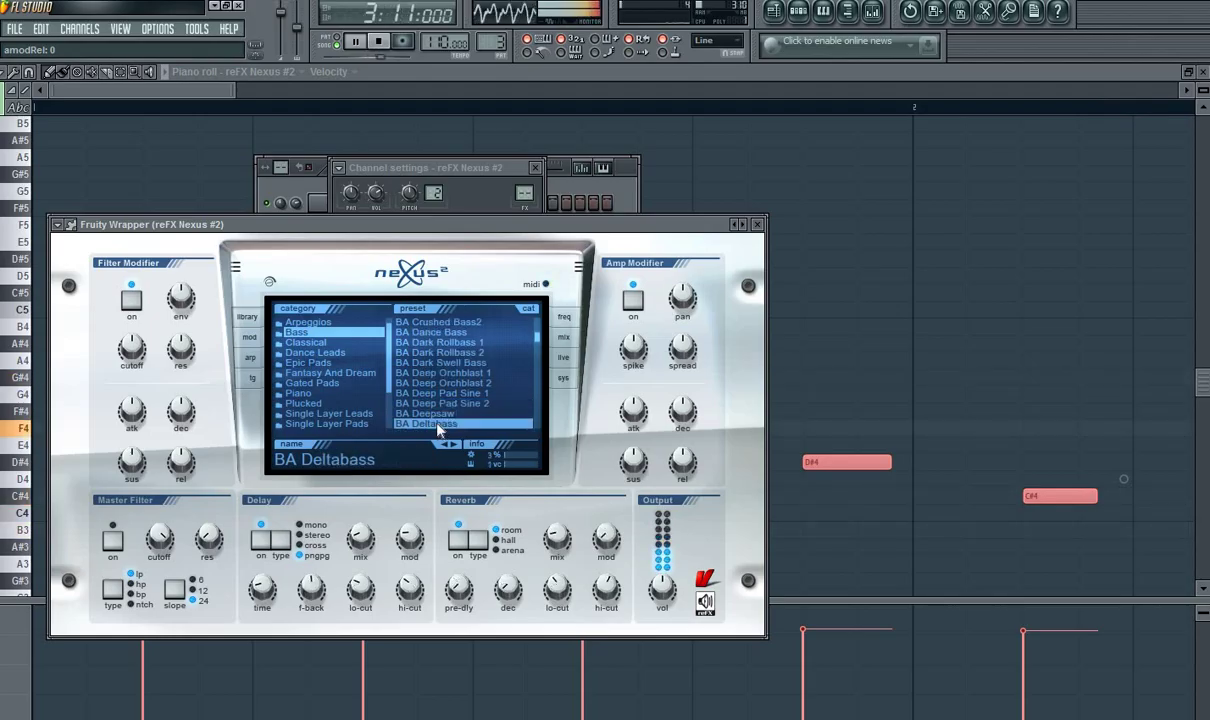
{"action": "left_click", "coordinate": [437, 427]}
{"action": "left_click", "coordinate": [437, 427]}
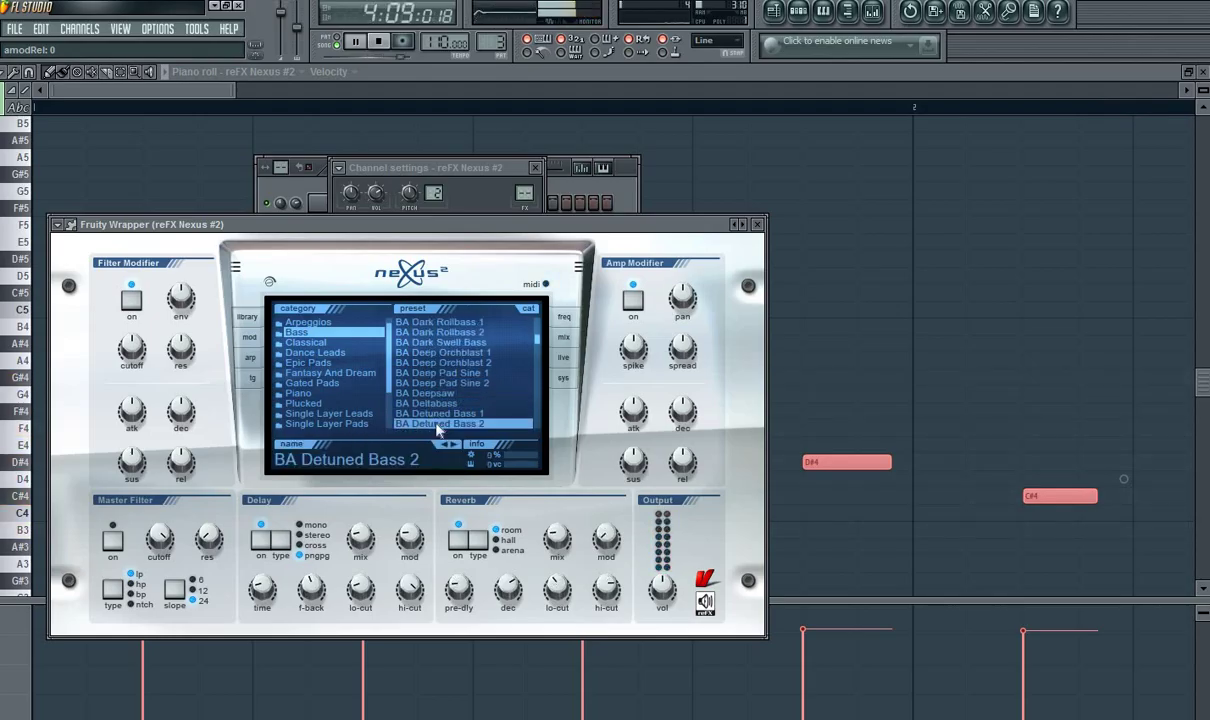
{"action": "scroll", "coordinate": [438, 415], "scroll_direction": "down", "scroll_amount": 3}
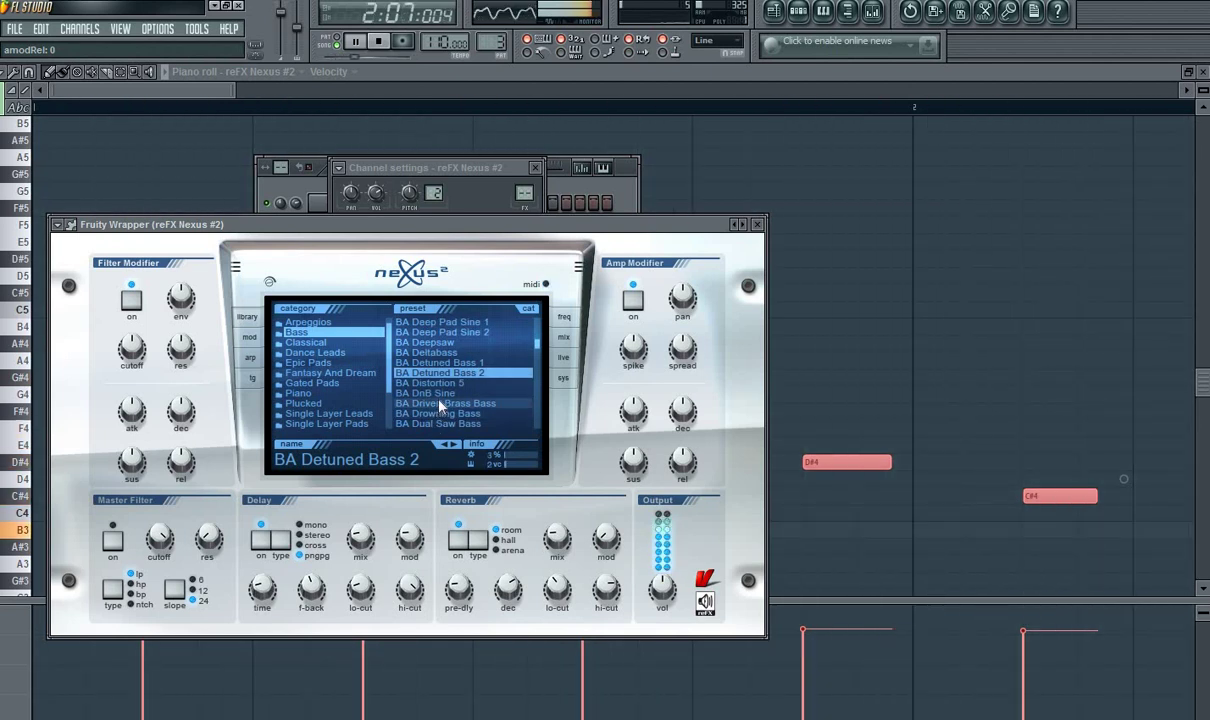
{"action": "key", "text": "space"}
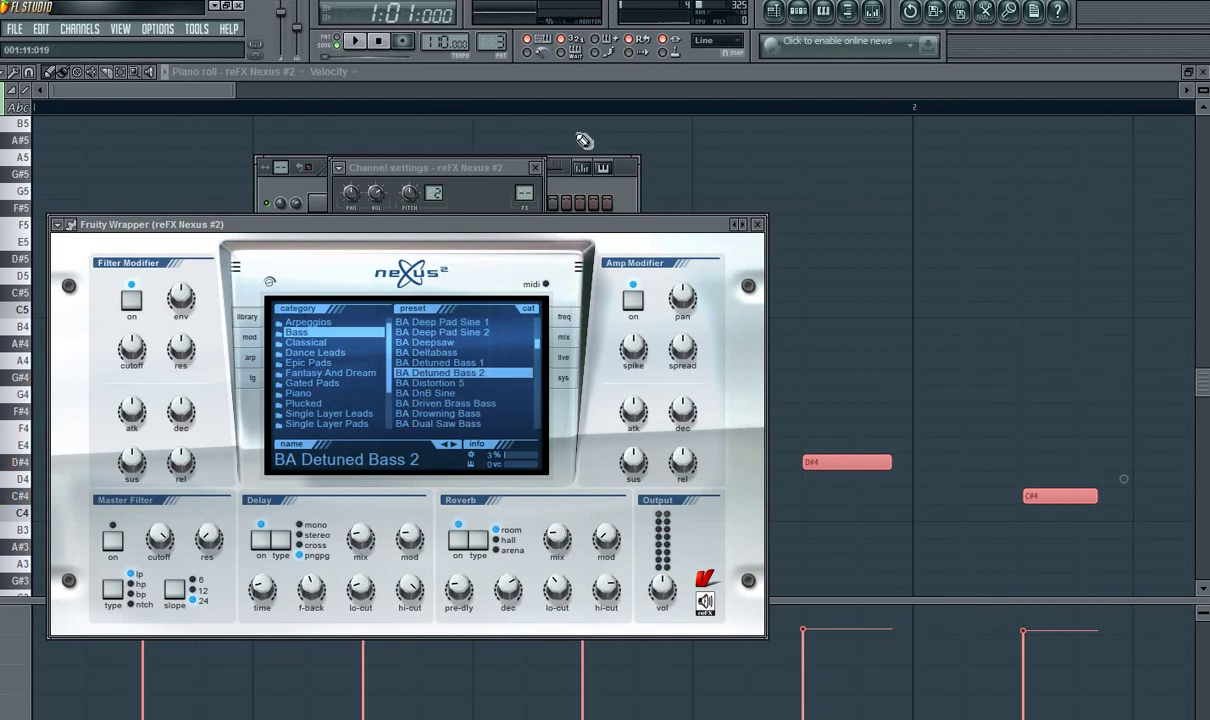
- Play the song with both Nexus layers from the step sequencer and view the full riff of the reFX Nexus channel
{"action": "left_click", "coordinate": [614, 184]}
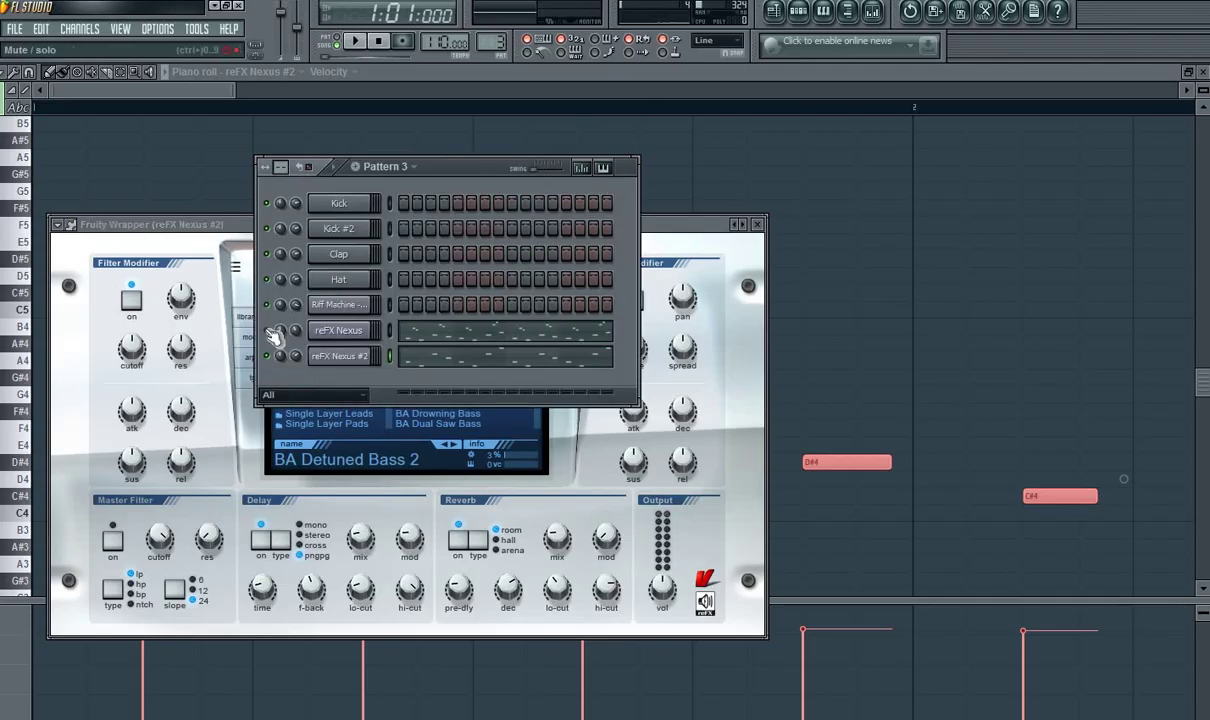
{"action": "key", "text": "space"}
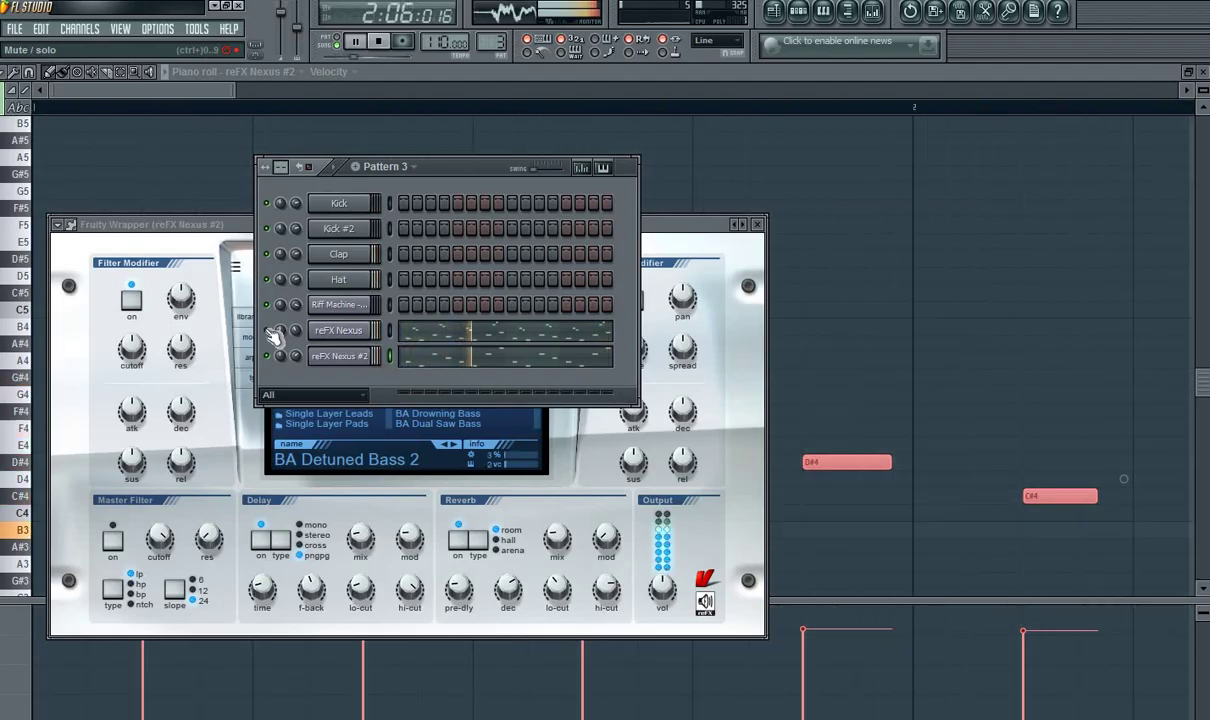
{"action": "key", "text": "space"}
{"action": "left_click", "coordinate": [458, 335]}
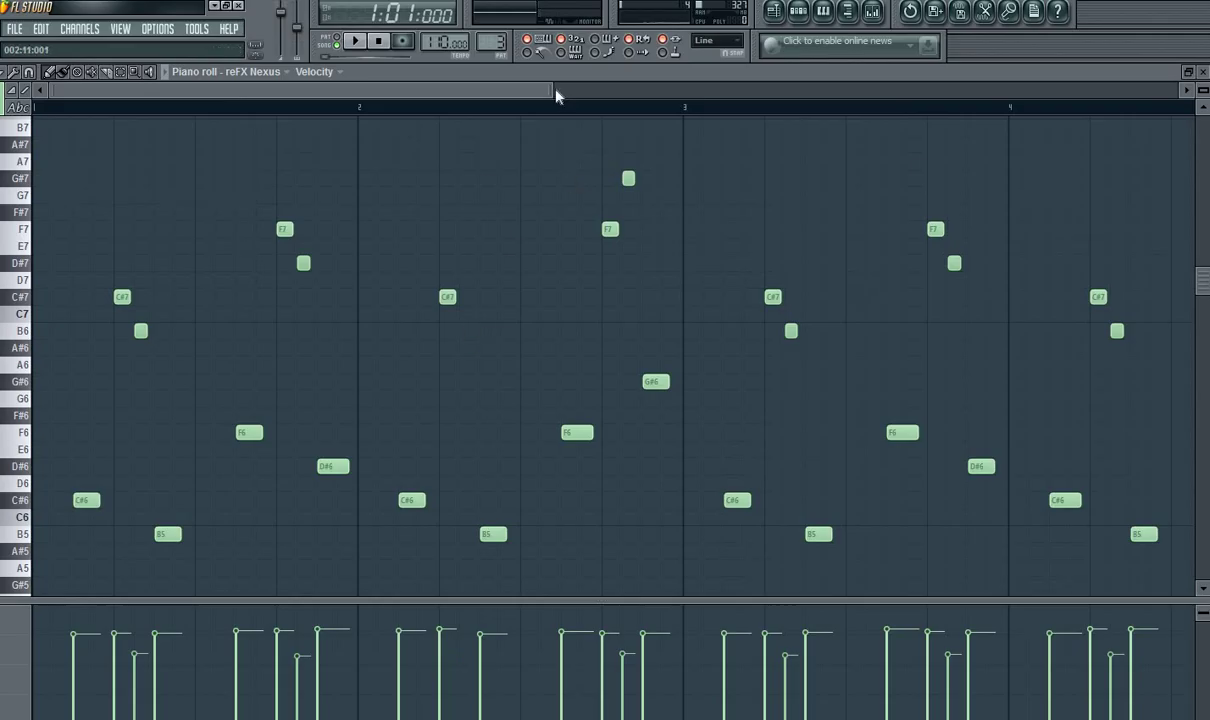
{"action": "left_click_drag", "start_coordinate": [554, 90], "coordinate": [860, 92]}
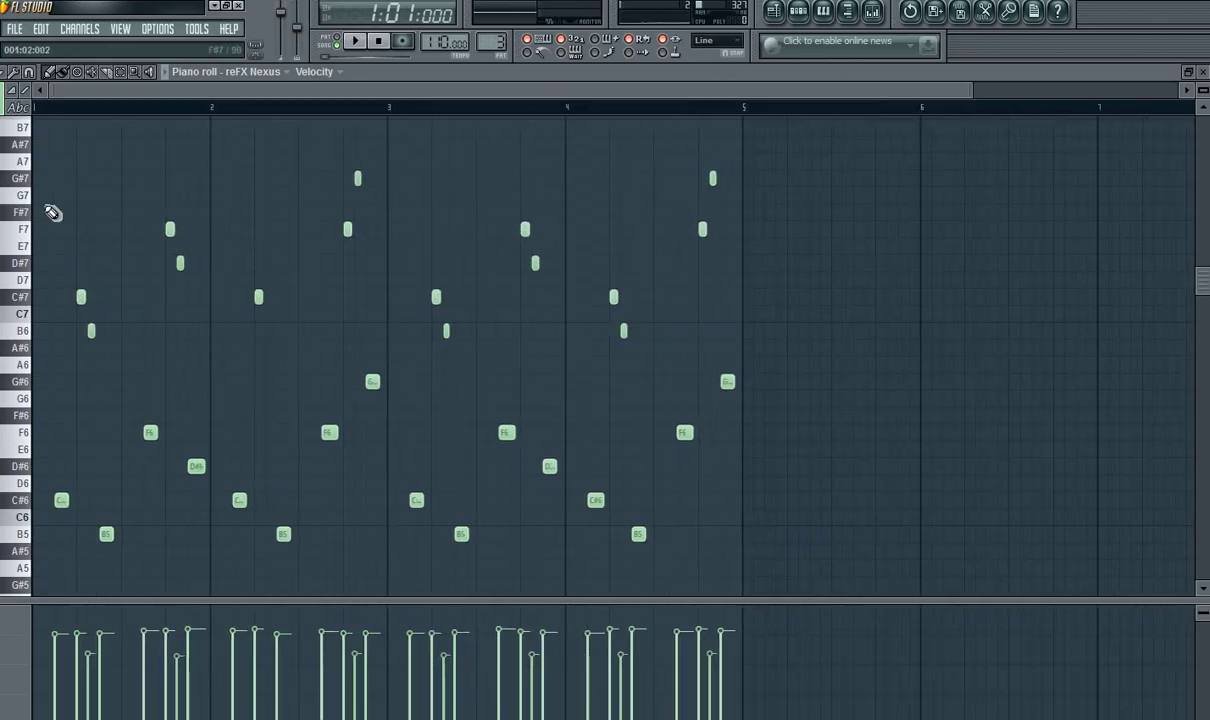
- Open the Riff machine on the Riff Machine - Buzzkill channel and throw the dice for a new riff of length 4
{"action": "left_click", "coordinate": [798, 12]}
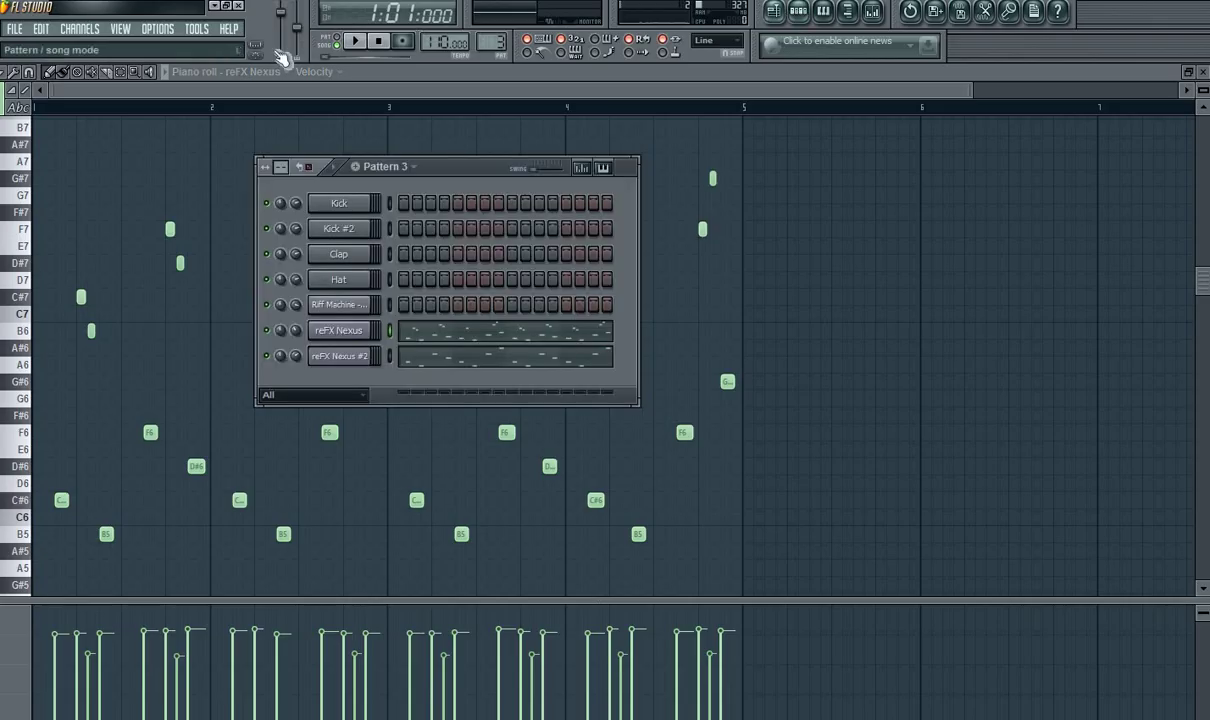
{"action": "left_click", "coordinate": [192, 30]}
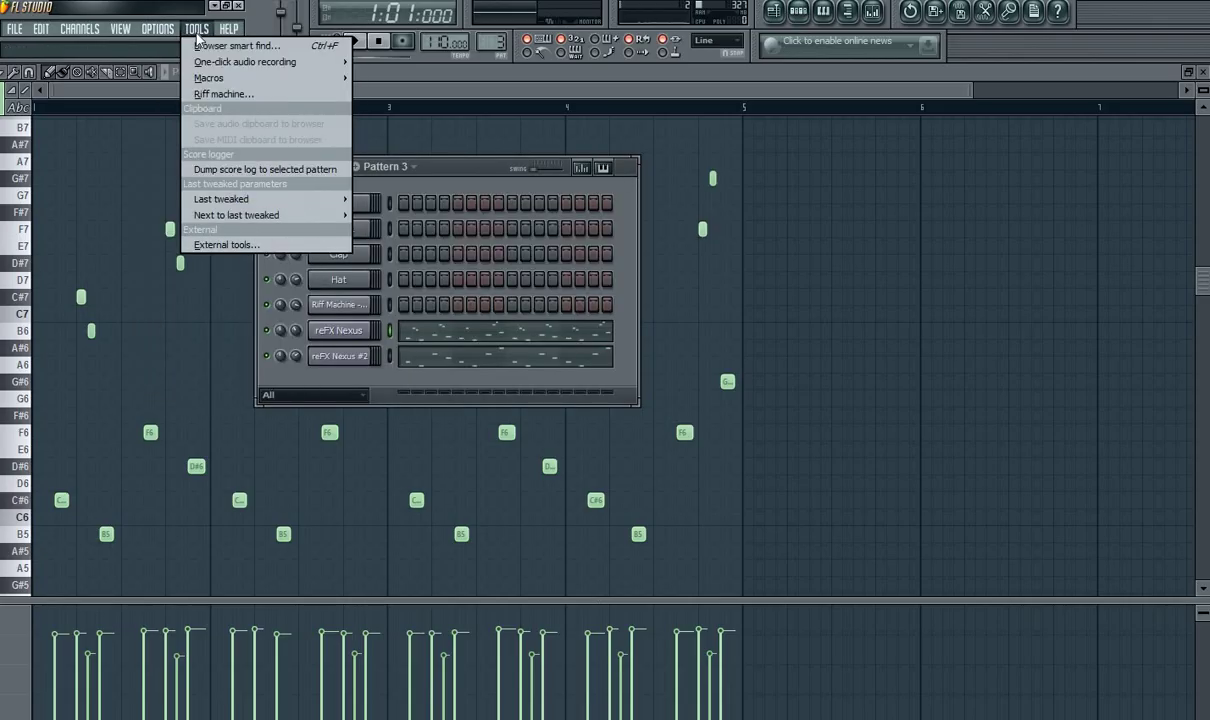
{"action": "left_click", "coordinate": [212, 94]}
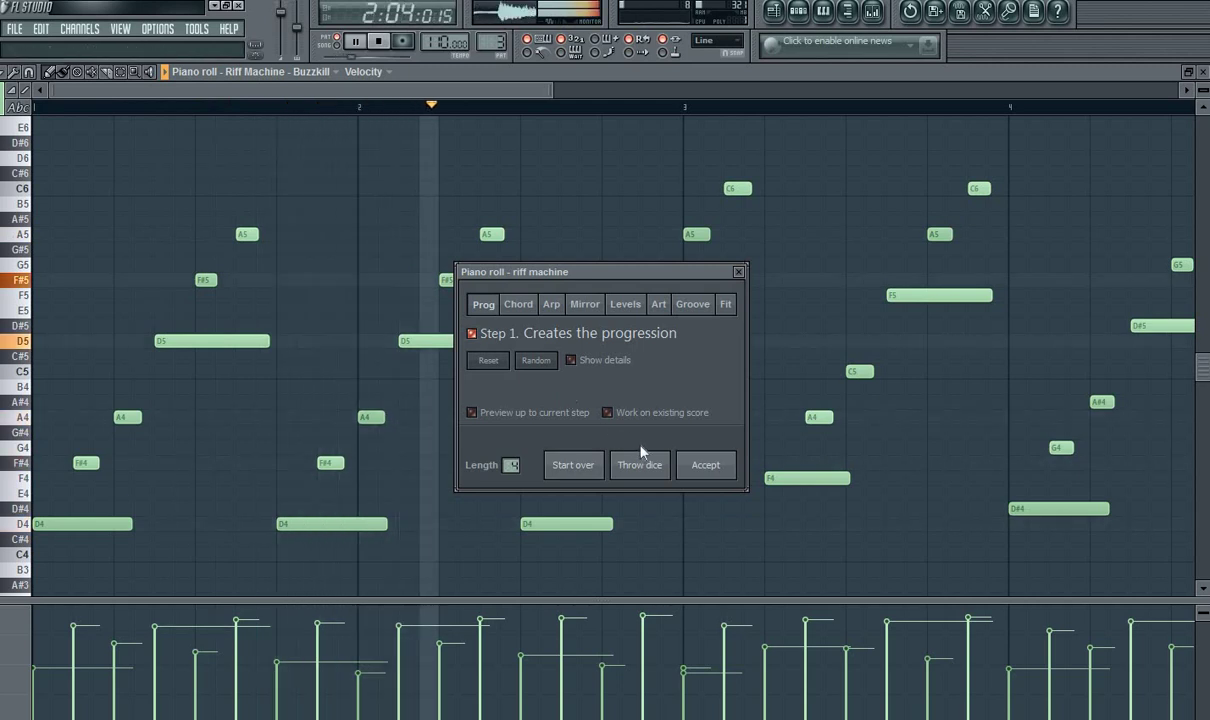
{"action": "left_click", "coordinate": [642, 470]}
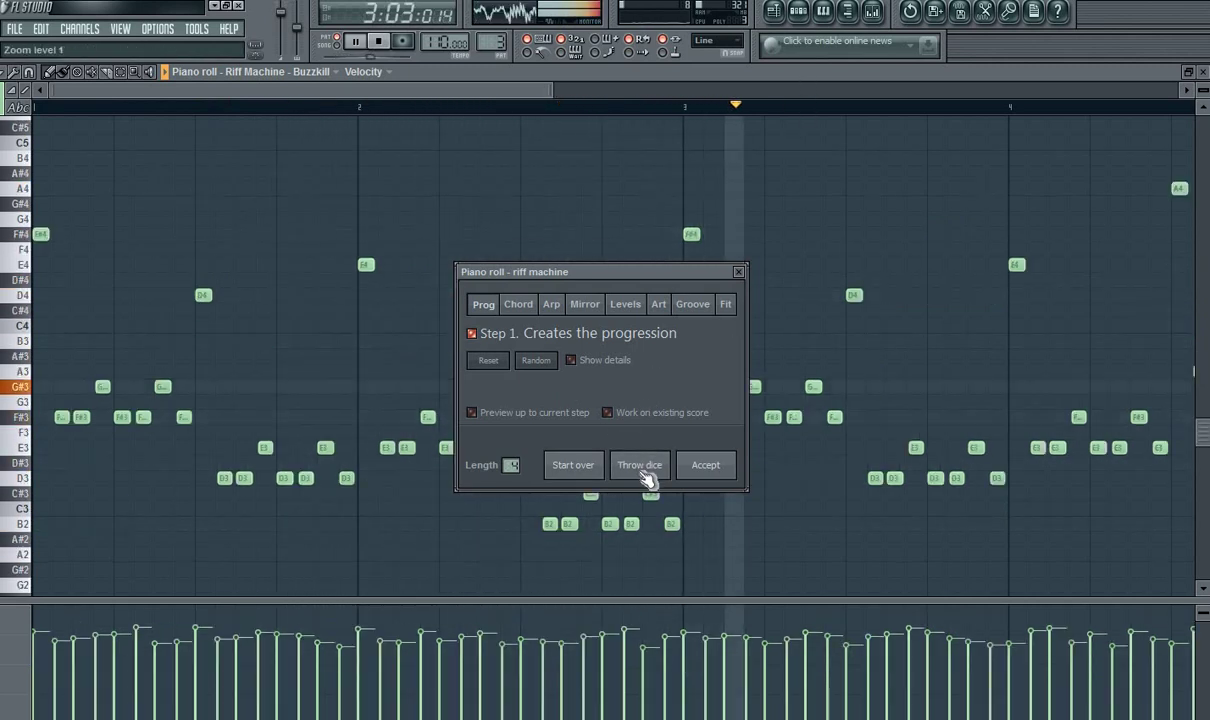
- Throw the dice for another riff, preview it up to the chord step, and accept the riff on the Buzzkill channel
{"action": "left_click", "coordinate": [643, 475]}
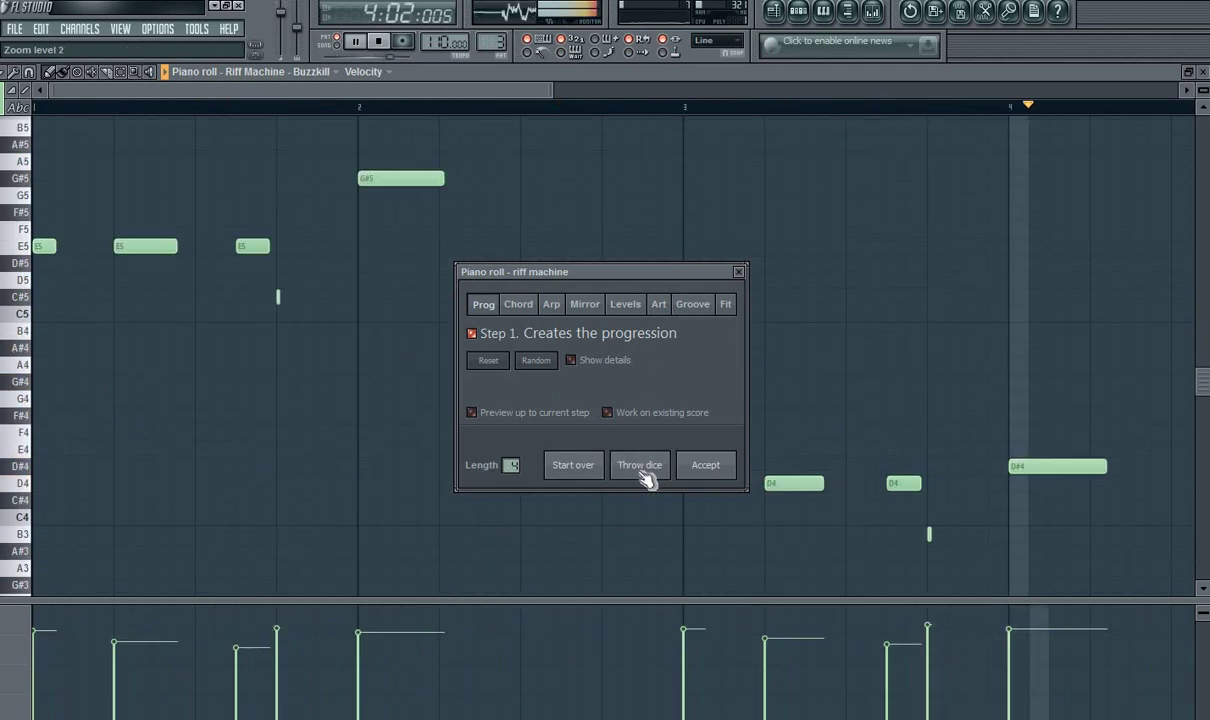
{"action": "left_click", "coordinate": [528, 306]}
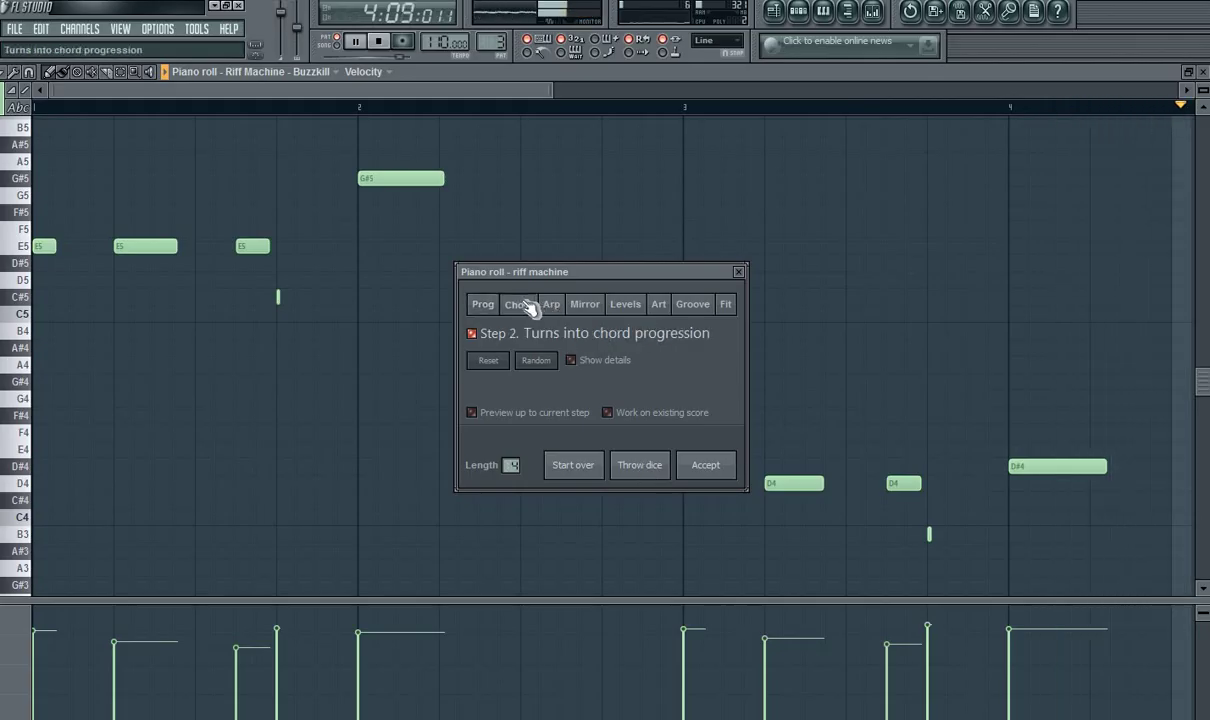
{"action": "left_click", "coordinate": [530, 421]}
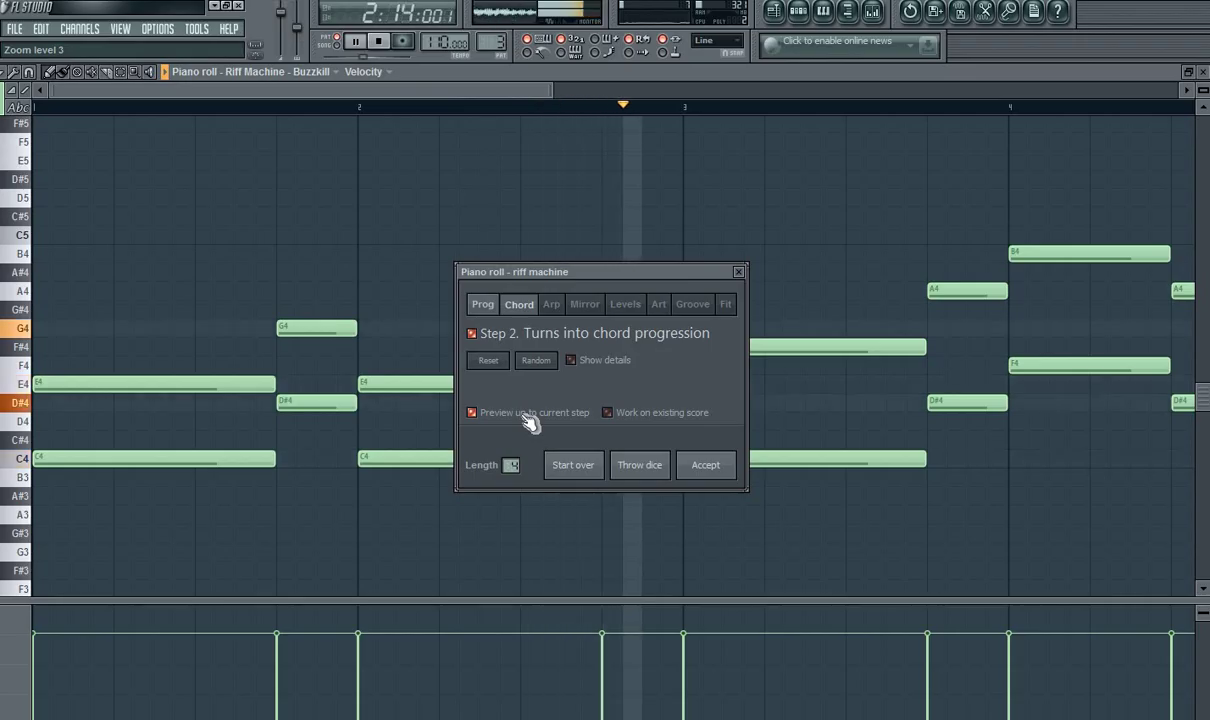
{"action": "key", "text": "space"}
{"action": "left_click", "coordinate": [694, 467]}
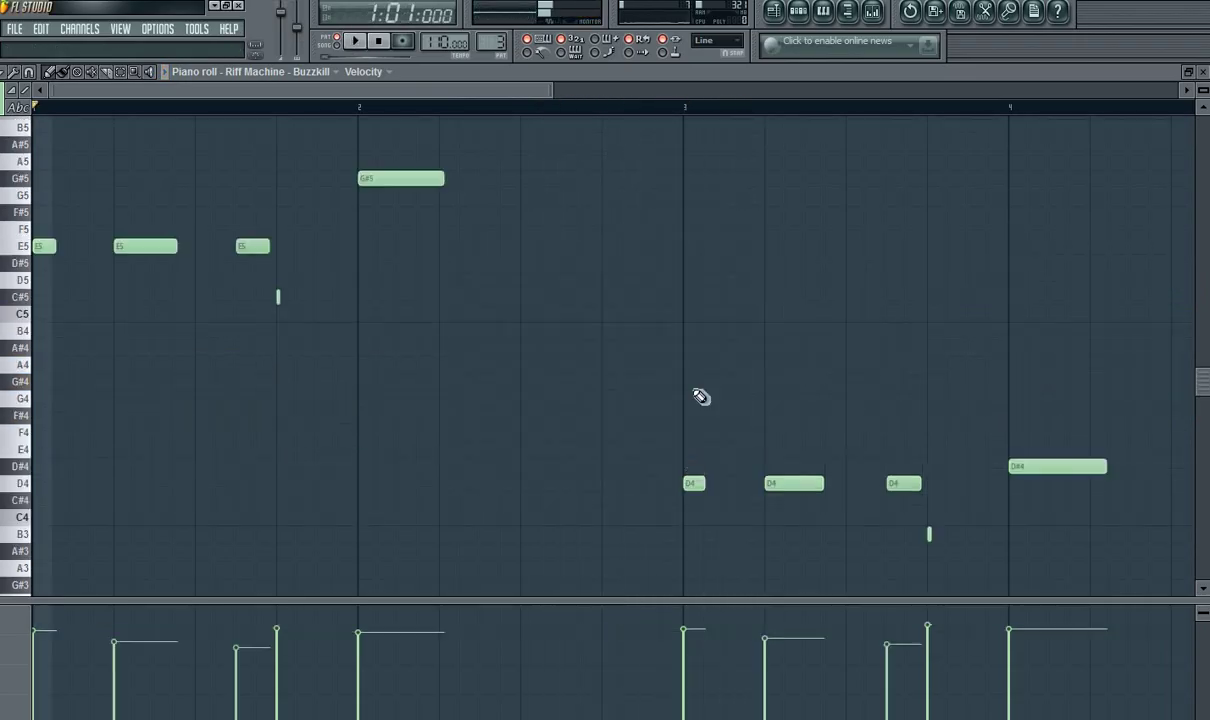
- Mute both reFX Nexus channels in the step sequencer and play the new Buzzkill riff in pattern mode and in song mode
{"action": "left_click", "coordinate": [797, 12]}
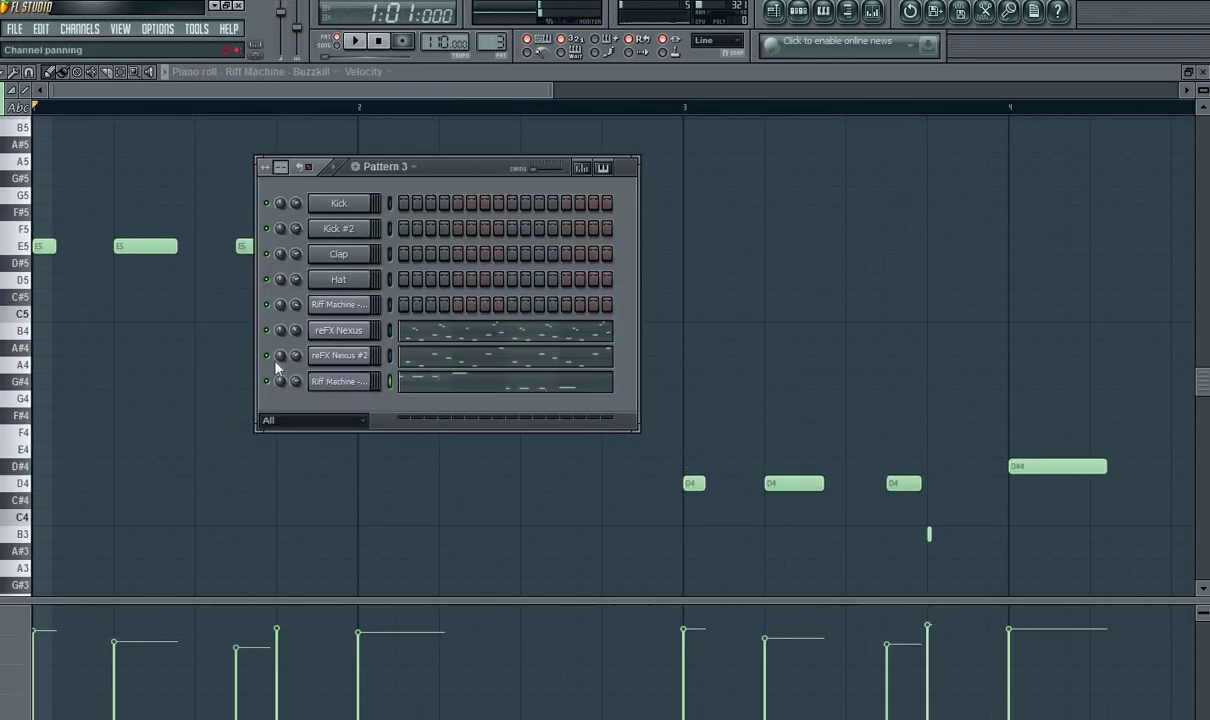
{"action": "key", "text": "space"}
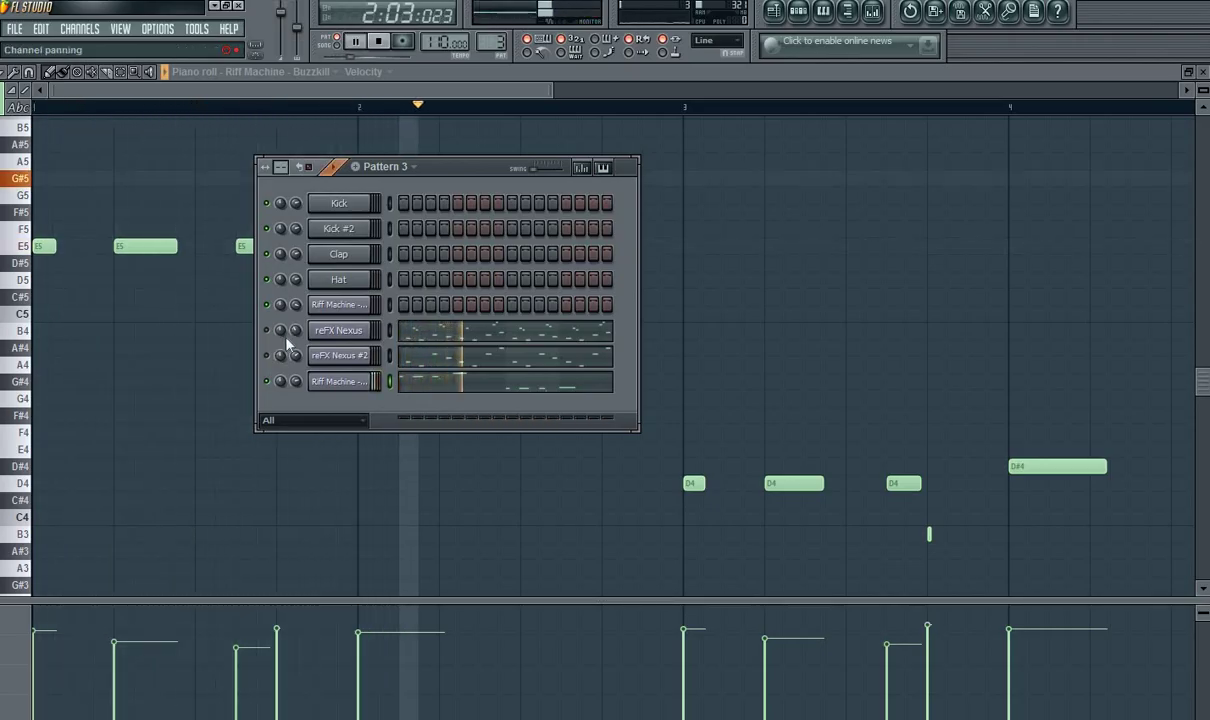
{"action": "left_click", "coordinate": [341, 50]}
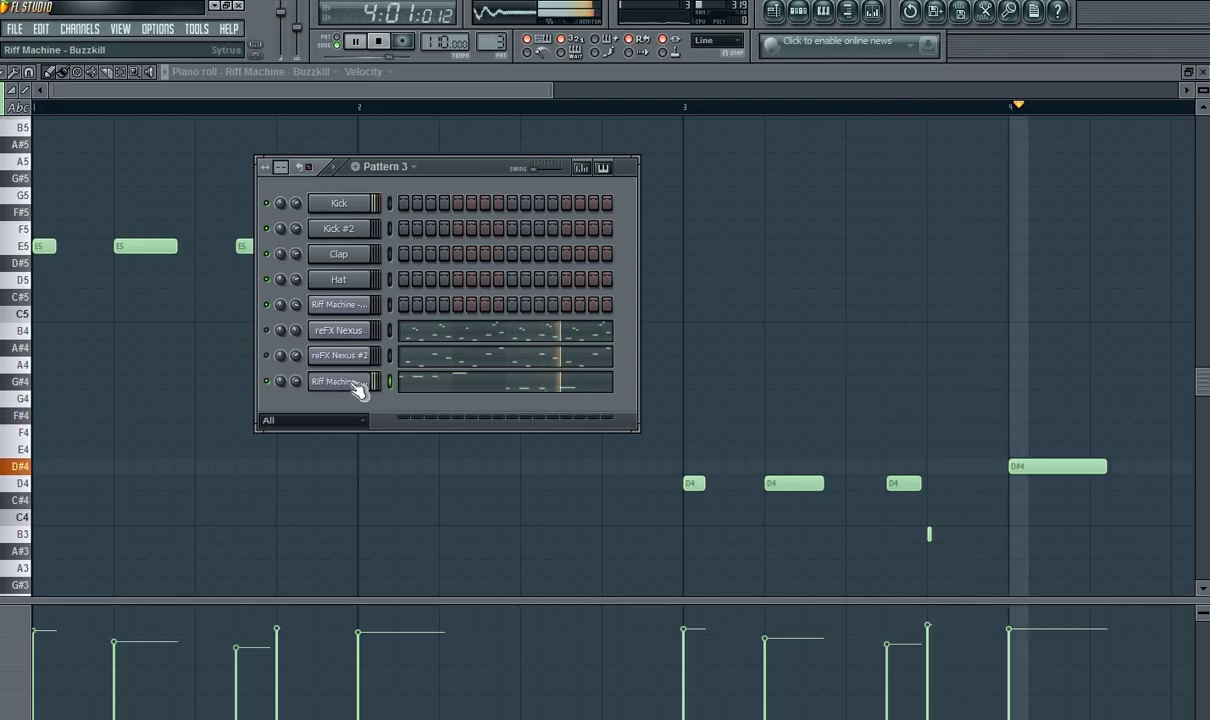
{"action": "key", "text": "space"}
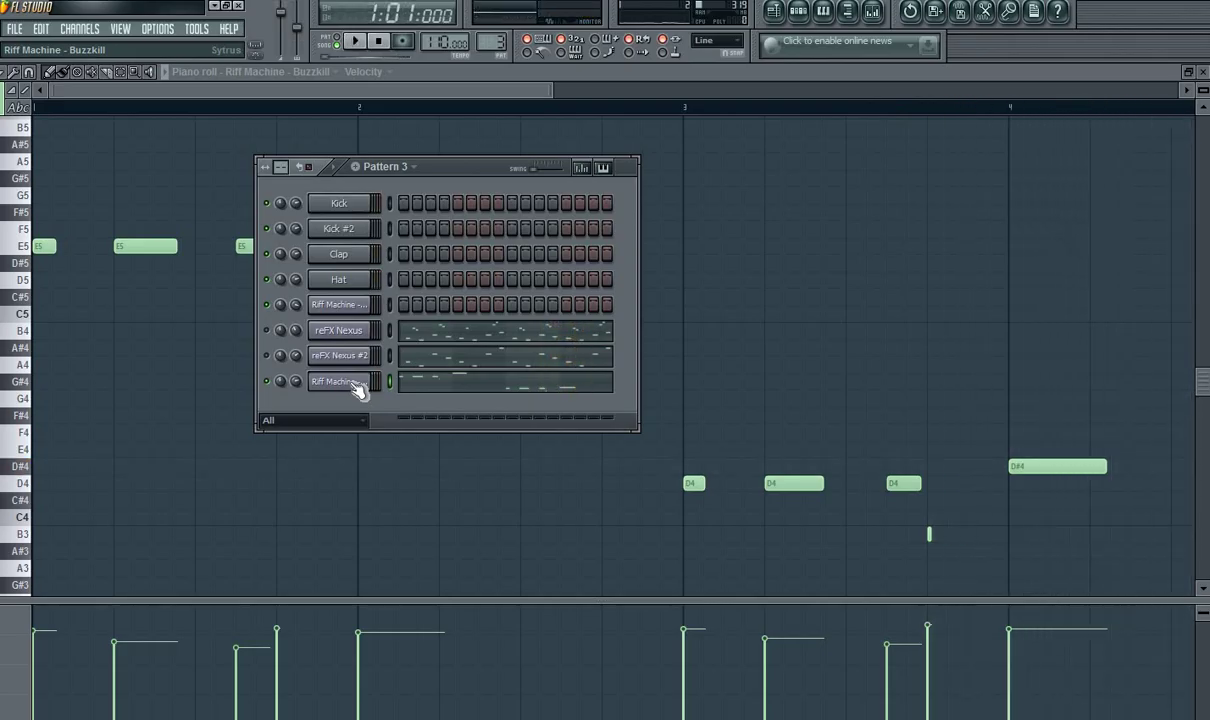
{"action": "left_click_drag", "start_coordinate": [455, 170], "coordinate": [654, 207]}
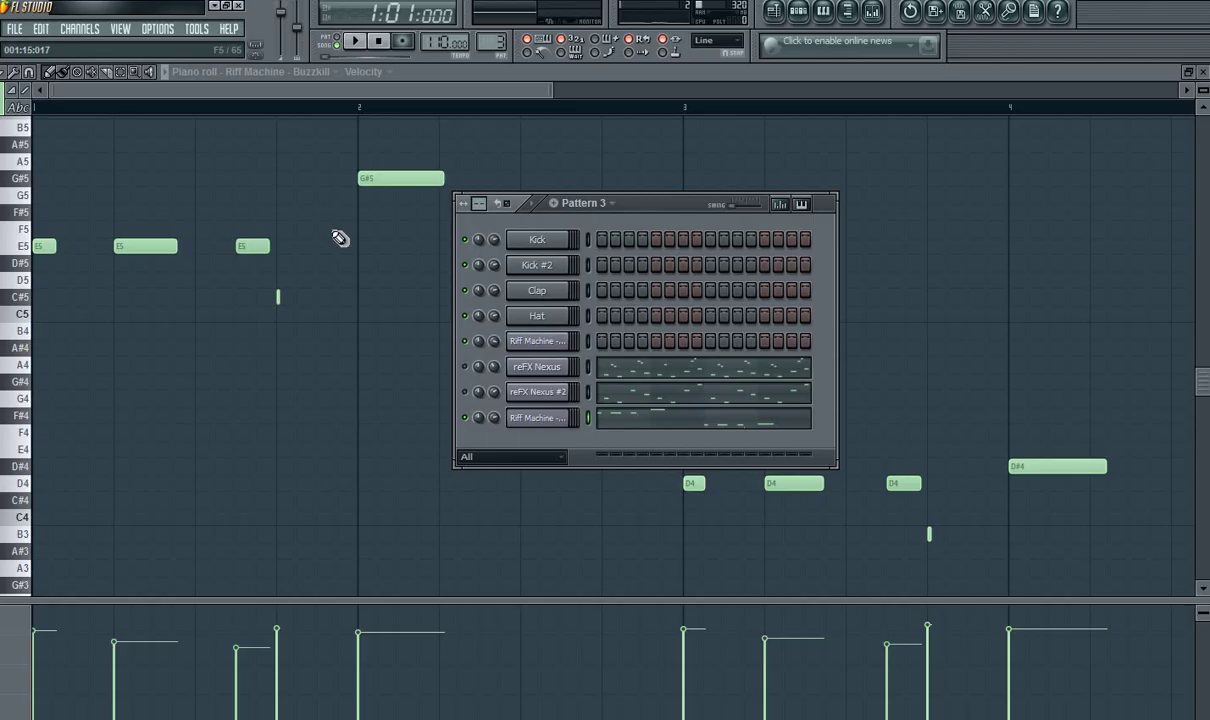
{"action": "key", "text": "space"}
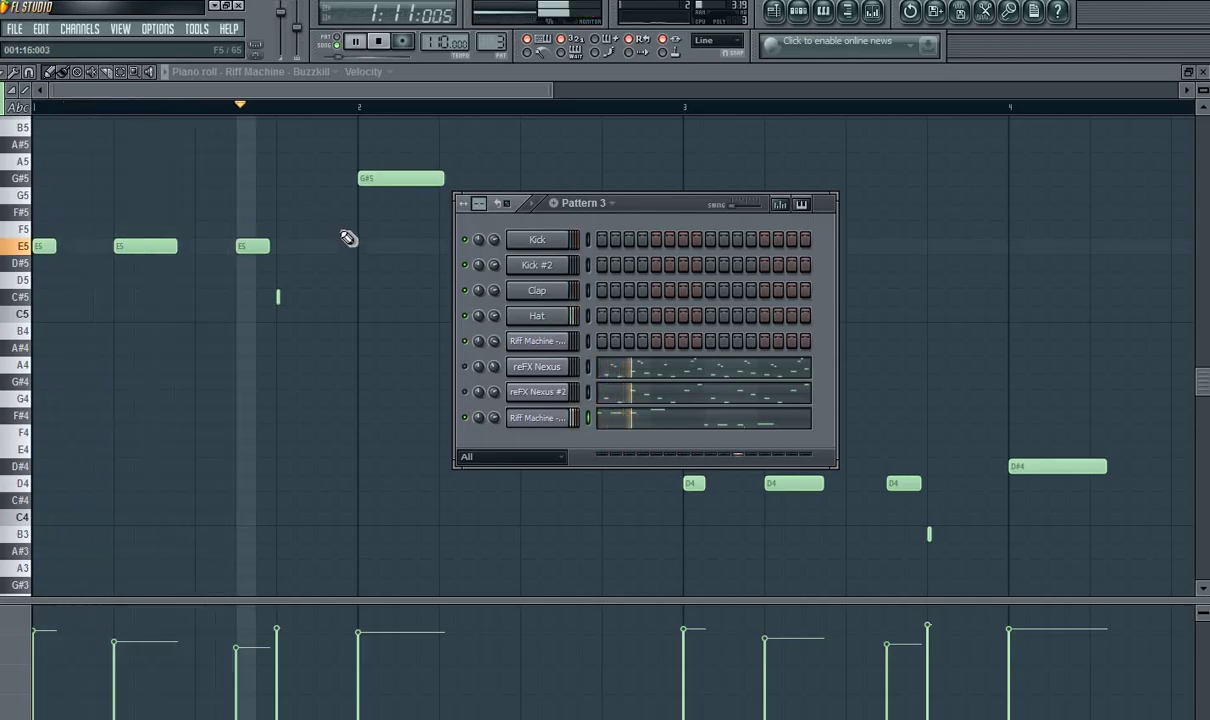